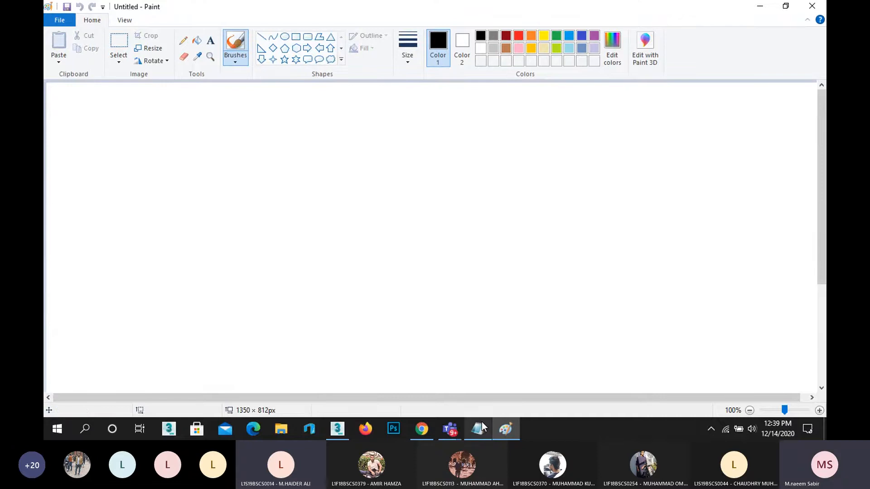
# Check the house-as2 missing notes in Notepad and put them away again.
pyautogui.click(482, 422)
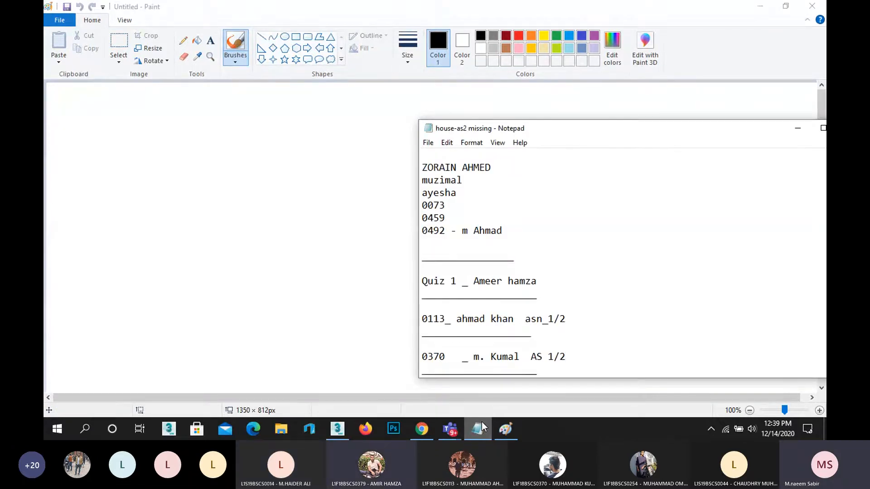
pyautogui.click(482, 422)
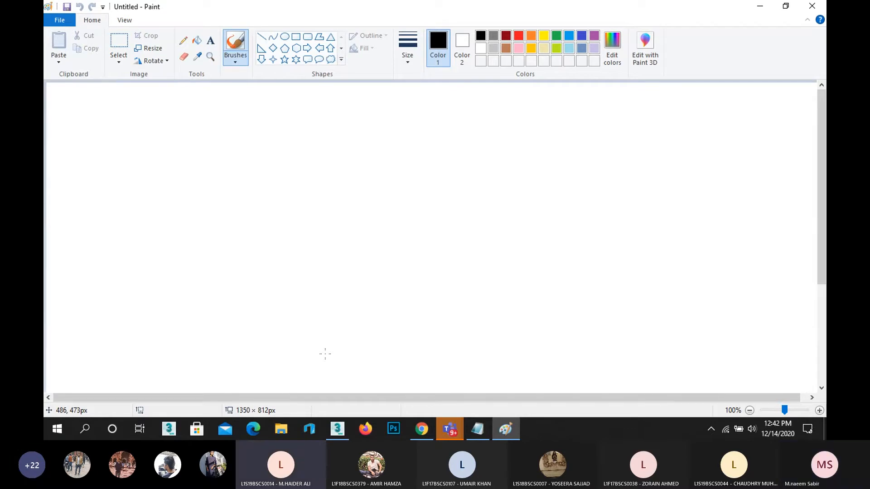
# Choose a thick brush size and draw a black horizontal ground line across the middle of the canvas.
pyautogui.click(409, 50)
pyautogui.click(434, 145)
pyautogui.moveTo(206, 268); pyautogui.dragTo(527, 265)
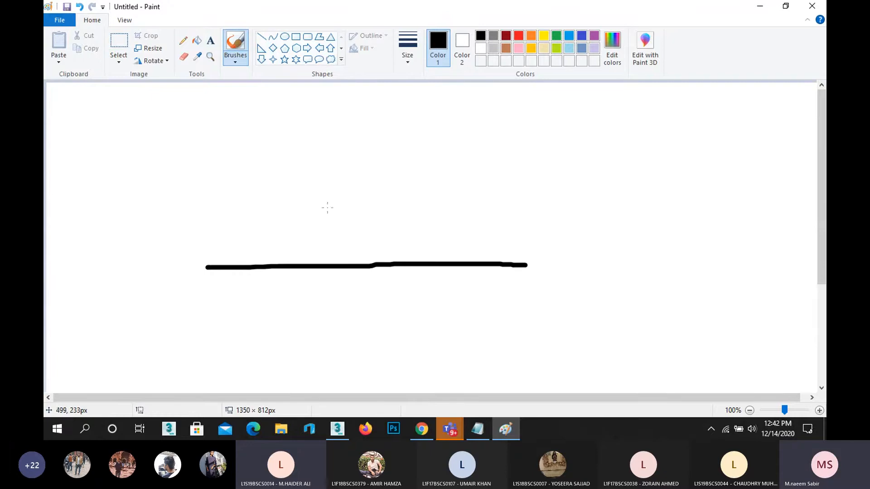
# Draw a black stick figure standing on the ground line and a small lamp with two spreading rays above its right side.
pyautogui.moveTo(337, 154)
pyautogui.mouseDown()
pyautogui.moveTo(365, 156)
pyautogui.moveTo(350, 144)
pyautogui.moveTo(338, 151)
pyautogui.mouseUp()
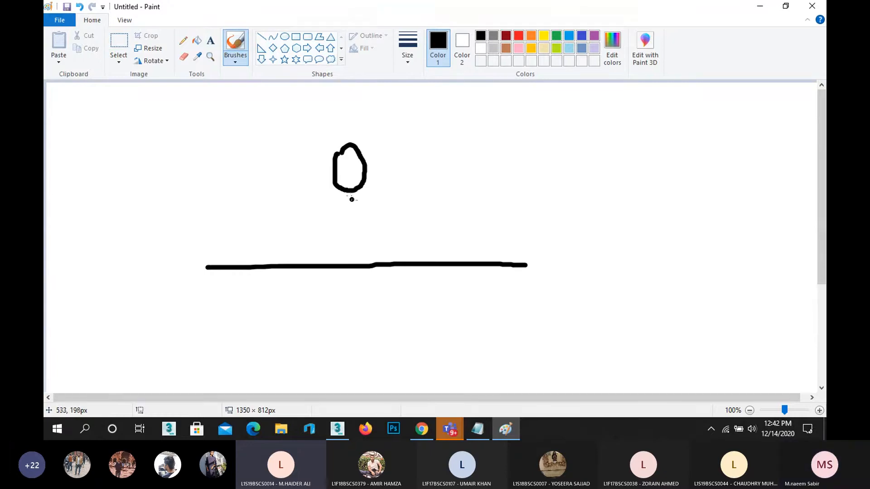
pyautogui.moveTo(350, 188)
pyautogui.mouseDown()
pyautogui.moveTo(353, 215)
pyautogui.moveTo(335, 259)
pyautogui.mouseUp()
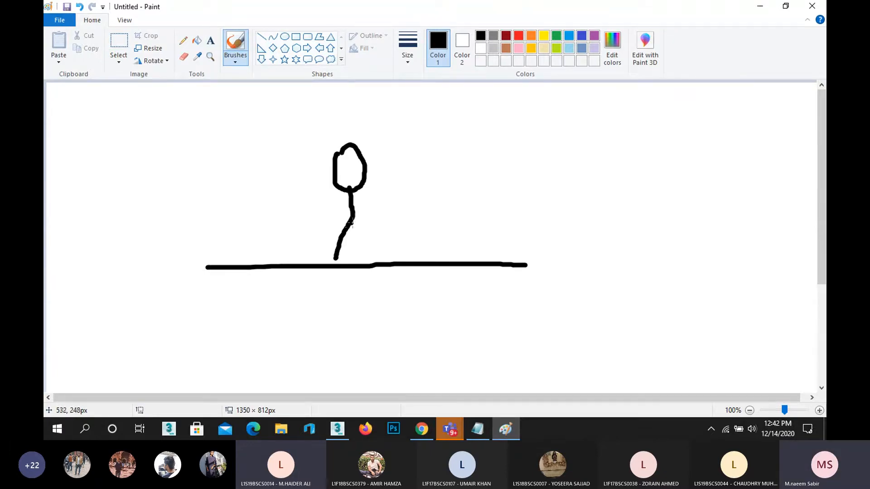
pyautogui.moveTo(357, 215); pyautogui.dragTo(366, 262)
pyautogui.moveTo(351, 196)
pyautogui.mouseDown()
pyautogui.moveTo(326, 212)
pyautogui.moveTo(376, 205)
pyautogui.mouseUp()
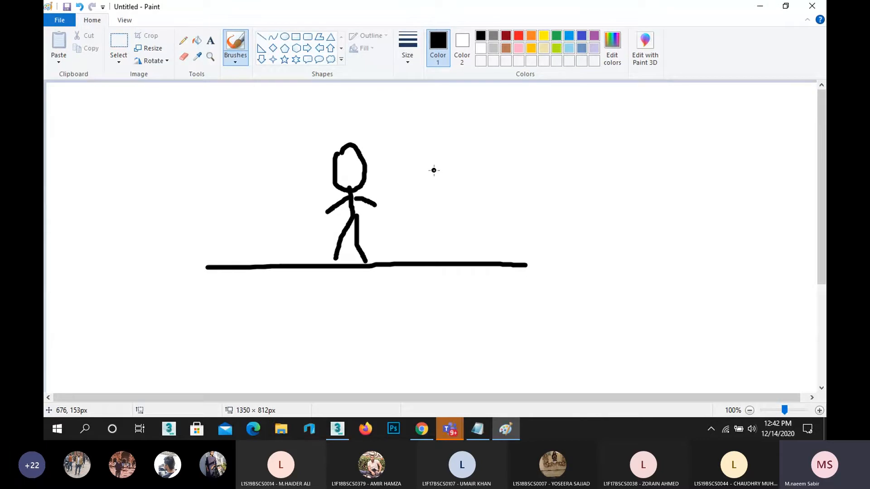
pyautogui.moveTo(453, 111)
pyautogui.mouseDown()
pyautogui.moveTo(448, 127)
pyautogui.moveTo(461, 116)
pyautogui.moveTo(401, 121)
pyautogui.mouseUp()
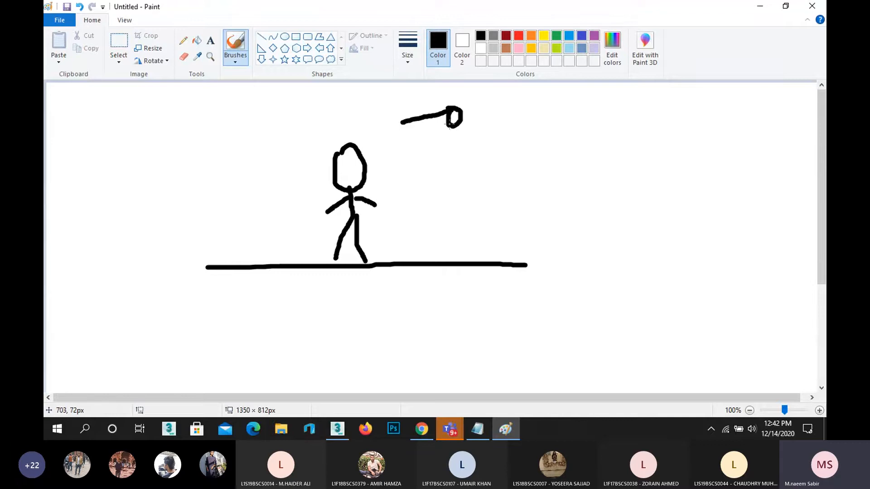
pyautogui.moveTo(453, 128); pyautogui.dragTo(441, 151)
# Trace short red strokes along both sides of the stick figure's head, arms and legs.
pyautogui.click(519, 36)
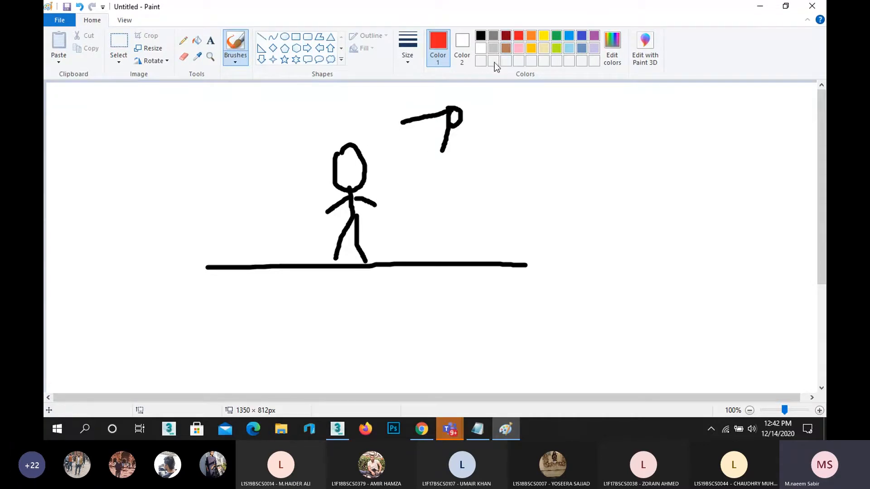
pyautogui.moveTo(354, 144)
pyautogui.mouseDown()
pyautogui.moveTo(375, 171)
pyautogui.moveTo(384, 251)
pyautogui.mouseUp()
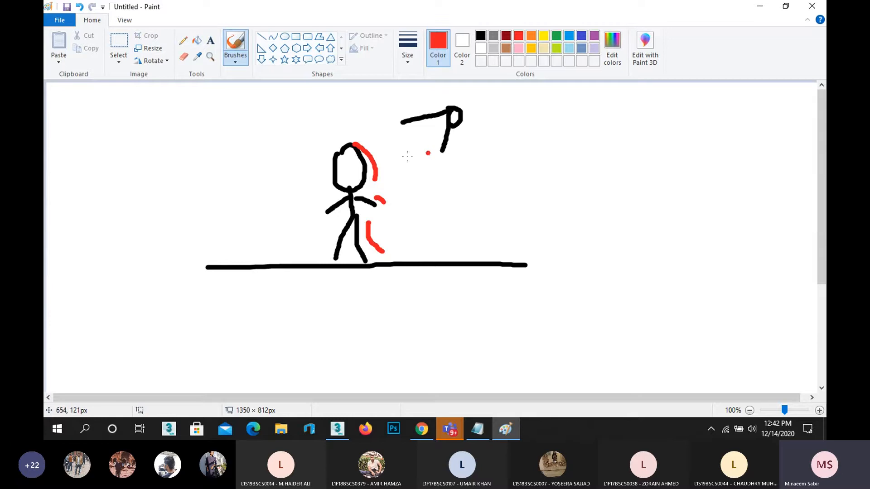
pyautogui.click(327, 158)
pyautogui.moveTo(326, 158)
pyautogui.mouseDown()
pyautogui.moveTo(320, 202)
pyautogui.moveTo(332, 251)
pyautogui.mouseUp()
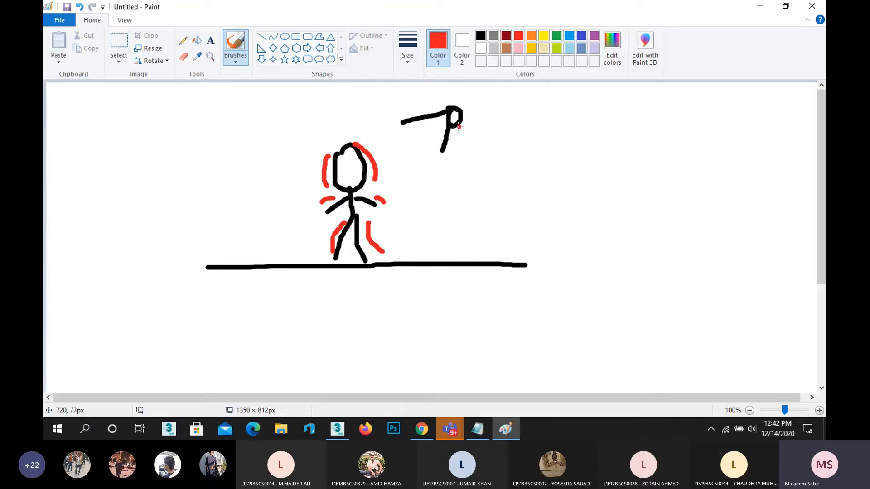
# In dark red, draw an arrow from the lamp towards the figure and a flat shadow shape on the ground to its left.
pyautogui.click(506, 37)
pyautogui.moveTo(448, 117)
pyautogui.mouseDown()
pyautogui.moveTo(403, 152)
pyautogui.moveTo(417, 159)
pyautogui.moveTo(410, 142)
pyautogui.mouseUp()
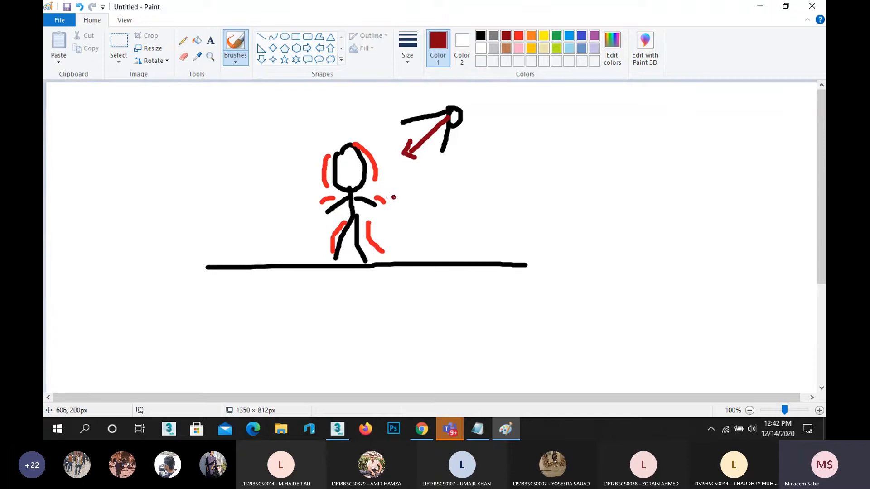
pyautogui.moveTo(325, 252)
pyautogui.mouseDown()
pyautogui.moveTo(271, 256)
pyautogui.moveTo(266, 271)
pyautogui.moveTo(319, 270)
pyautogui.moveTo(326, 252)
pyautogui.mouseUp()
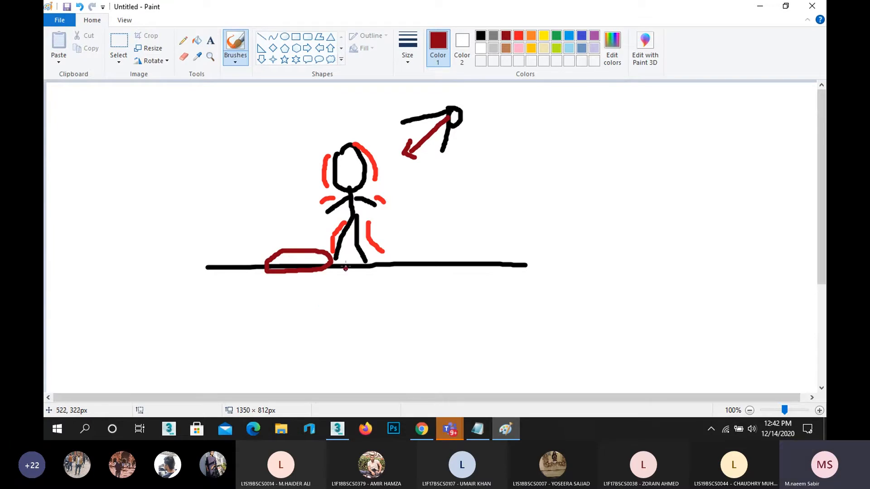
# Draw a dark red horizontal light beam aimed at the figure from the right and mark the figure's right side in yellow.
pyautogui.moveTo(473, 192); pyautogui.dragTo(420, 179)
pyautogui.moveTo(474, 193)
pyautogui.mouseDown()
pyautogui.moveTo(412, 208)
pyautogui.moveTo(407, 185)
pyautogui.moveTo(390, 192)
pyautogui.moveTo(405, 200)
pyautogui.mouseUp()
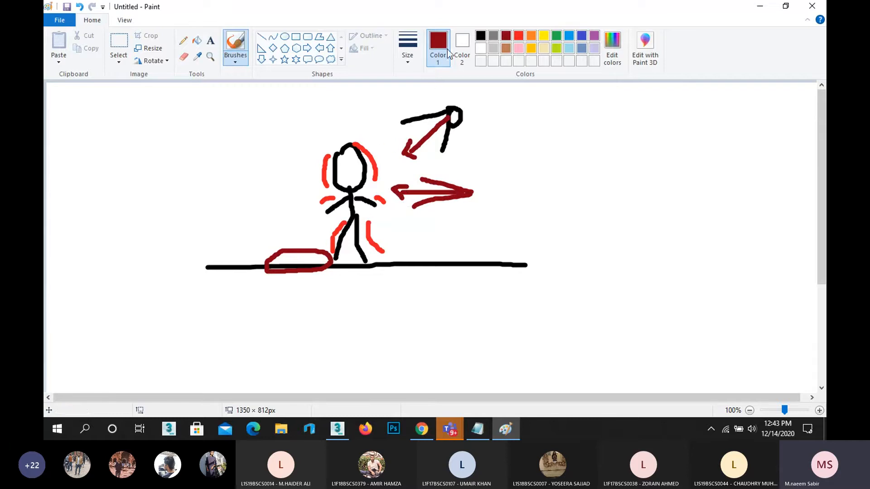
pyautogui.click(544, 36)
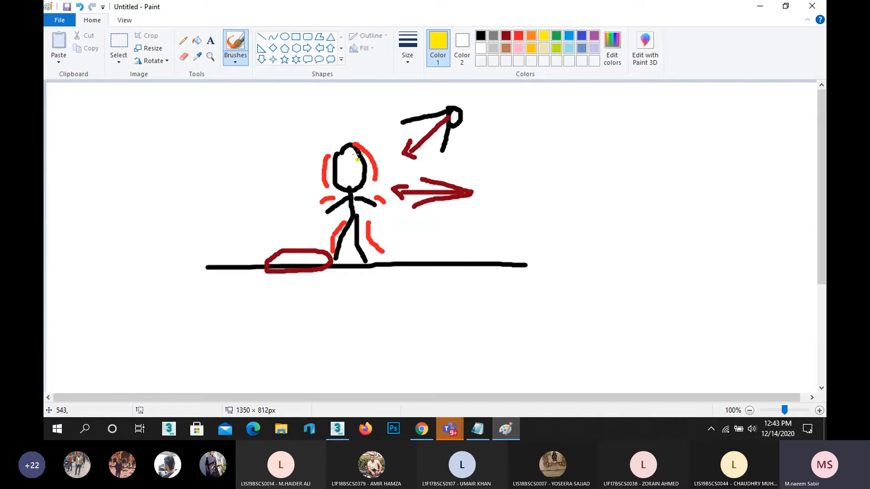
pyautogui.moveTo(365, 142)
pyautogui.mouseDown()
pyautogui.moveTo(382, 210)
pyautogui.moveTo(370, 268)
pyautogui.mouseUp()
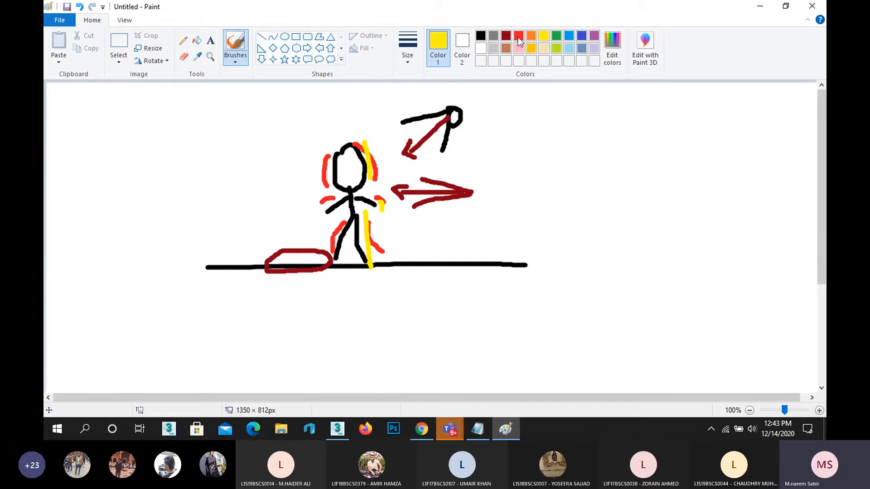
# In indigo, draw a long shadow to the figure's left, a second lamp with two rays above left, and a shadow on the right.
pyautogui.click(581, 36)
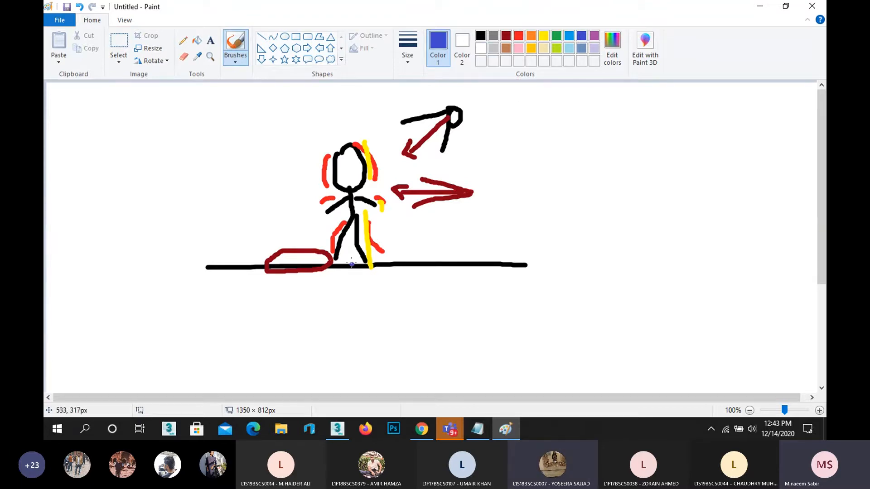
pyautogui.moveTo(333, 261)
pyautogui.mouseDown()
pyautogui.moveTo(232, 242)
pyautogui.moveTo(174, 280)
pyautogui.moveTo(321, 268)
pyautogui.mouseUp()
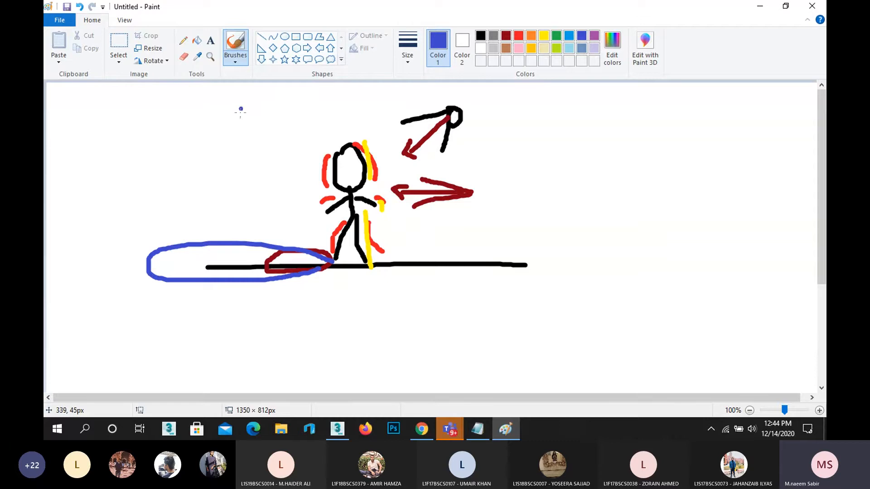
pyautogui.moveTo(241, 109)
pyautogui.mouseDown()
pyautogui.moveTo(265, 109)
pyautogui.moveTo(344, 140)
pyautogui.mouseUp()
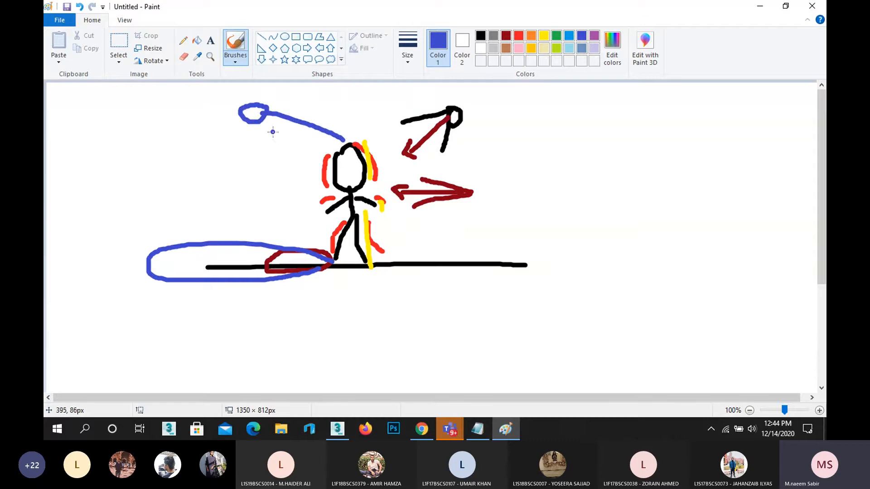
pyautogui.moveTo(259, 121); pyautogui.dragTo(307, 200)
pyautogui.moveTo(388, 235)
pyautogui.mouseDown()
pyautogui.moveTo(481, 250)
pyautogui.moveTo(369, 239)
pyautogui.mouseUp()
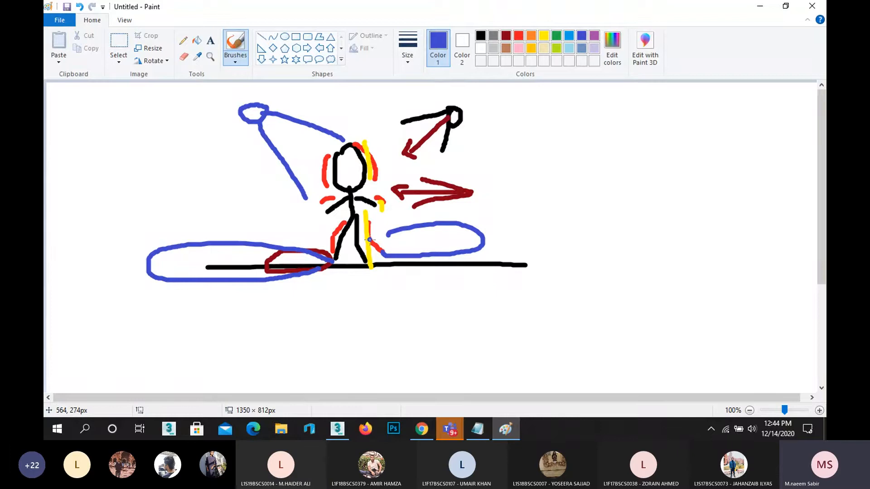
# Start a new blank picture without saving and draw a filled dark red dot with radiating rays near the upper left.
pyautogui.hotkey('ctrl', 'n')
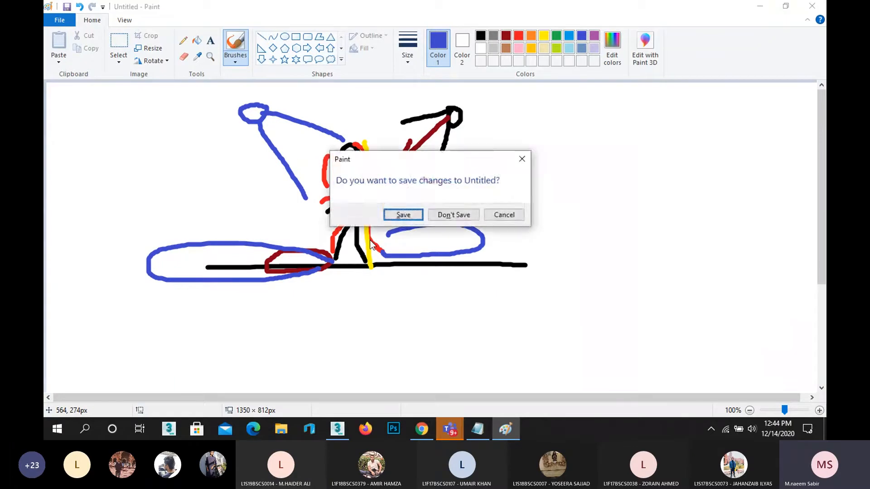
pyautogui.press('n')
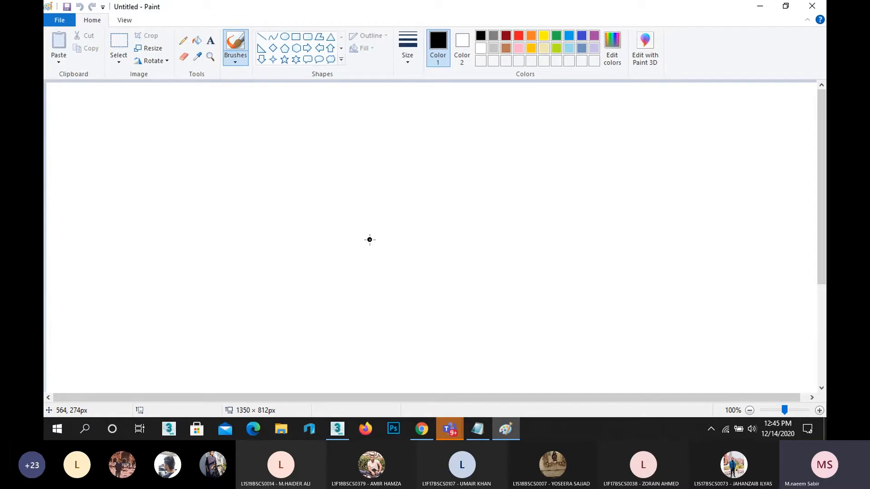
pyautogui.click(506, 36)
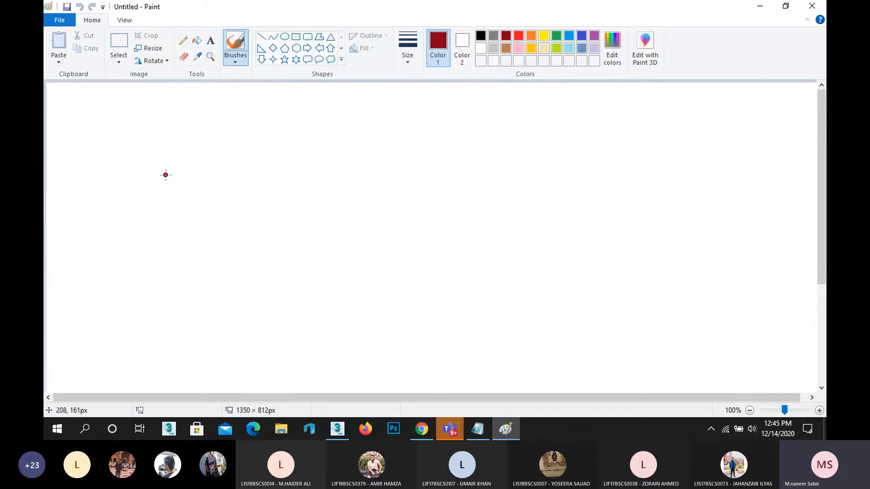
pyautogui.moveTo(149, 150); pyautogui.dragTo(174, 130)
pyautogui.moveTo(163, 159)
pyautogui.mouseDown()
pyautogui.moveTo(174, 160)
pyautogui.moveTo(141, 164)
pyautogui.moveTo(117, 152)
pyautogui.moveTo(134, 125)
pyautogui.moveTo(131, 165)
pyautogui.moveTo(171, 150)
pyautogui.moveTo(149, 119)
pyautogui.mouseUp()
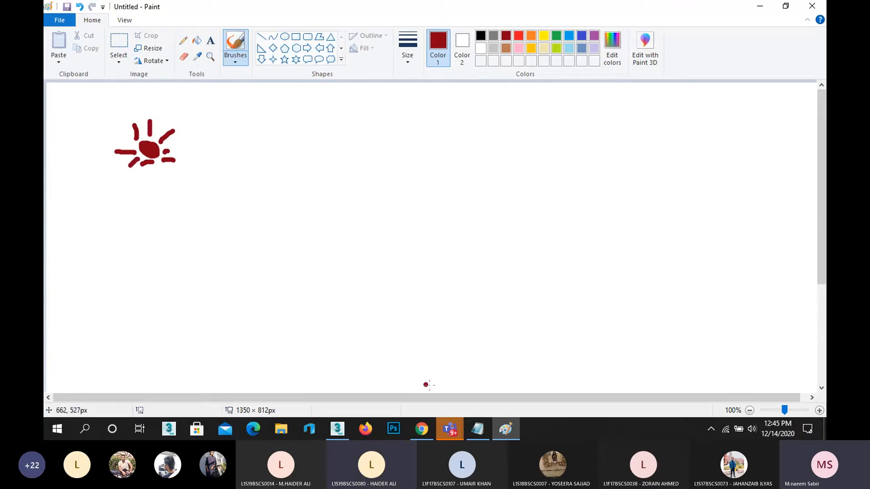
# Switch to the Teams meeting window, open the meeting chat and copy the student registration number from the latest message.
pyautogui.moveTo(450, 429)
pyautogui.moveTo(428, 355)
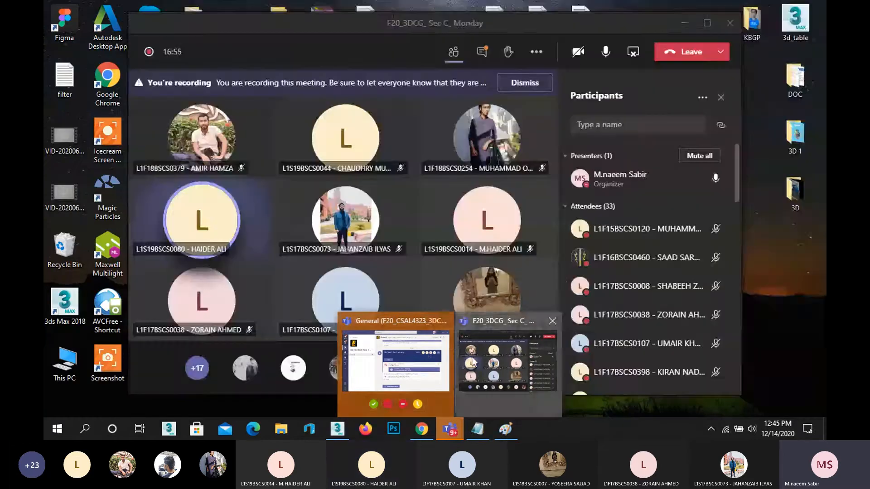
pyautogui.click(502, 357)
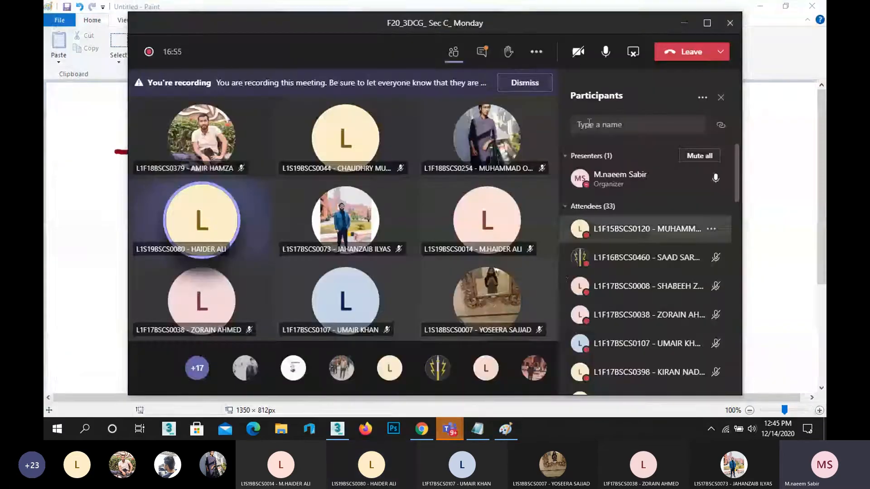
pyautogui.click(483, 52)
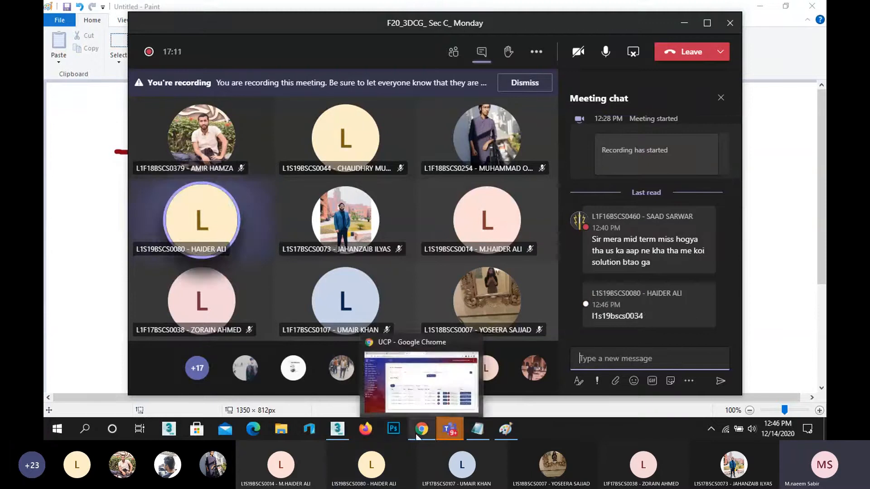
pyautogui.doubleClick(631, 313)
pyautogui.hotkey('ctrl', 'c')
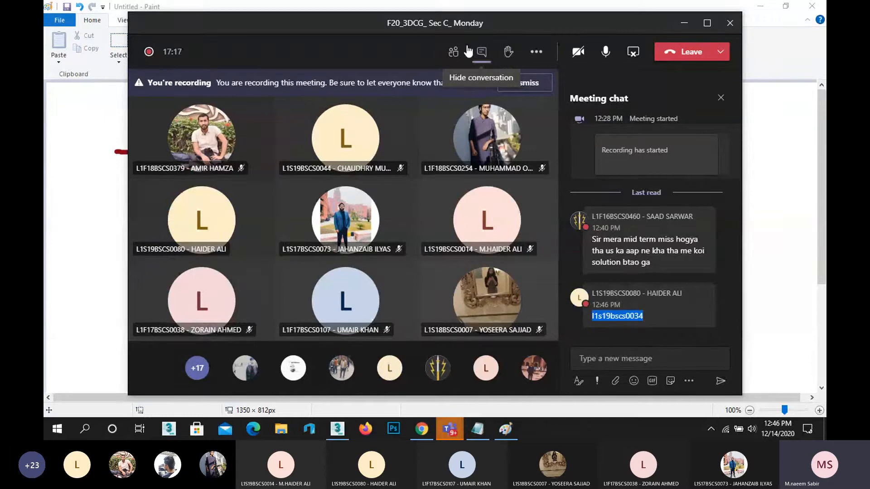
# Look up the copied registration number in the meeting's participant search, clear it and minimize the meeting window.
pyautogui.click(453, 52)
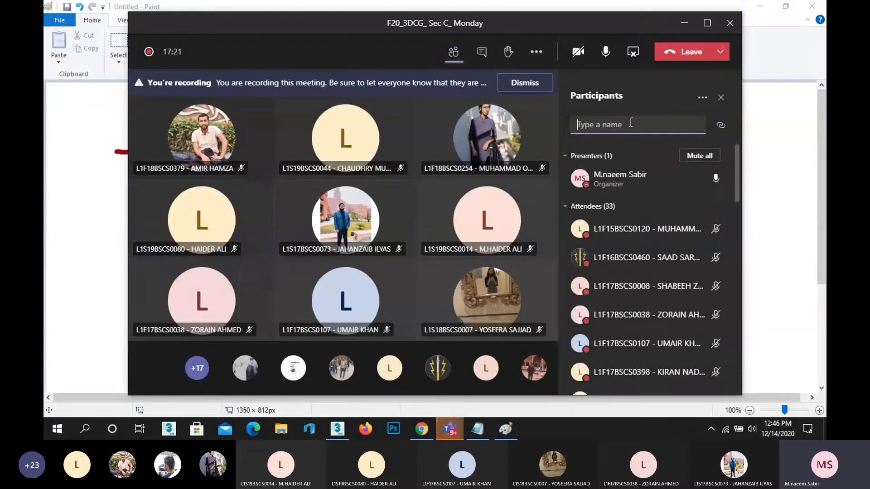
pyautogui.hotkey('ctrl', 'v')
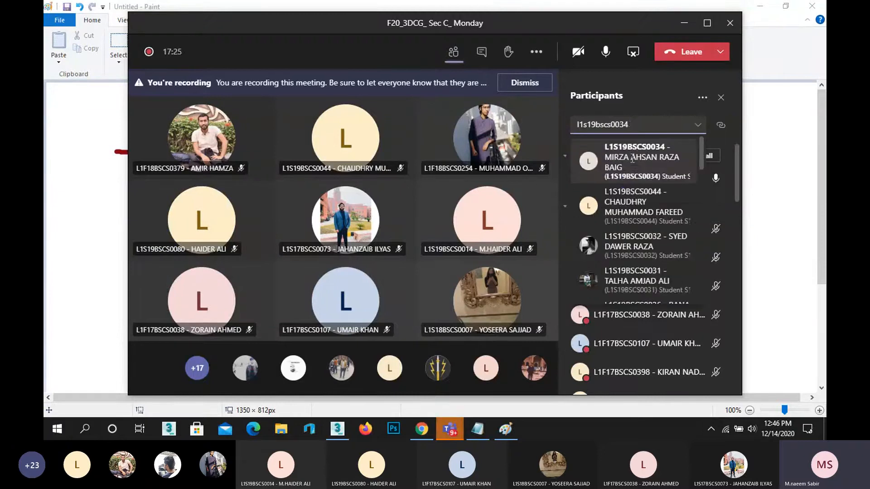
pyautogui.press('Escape')
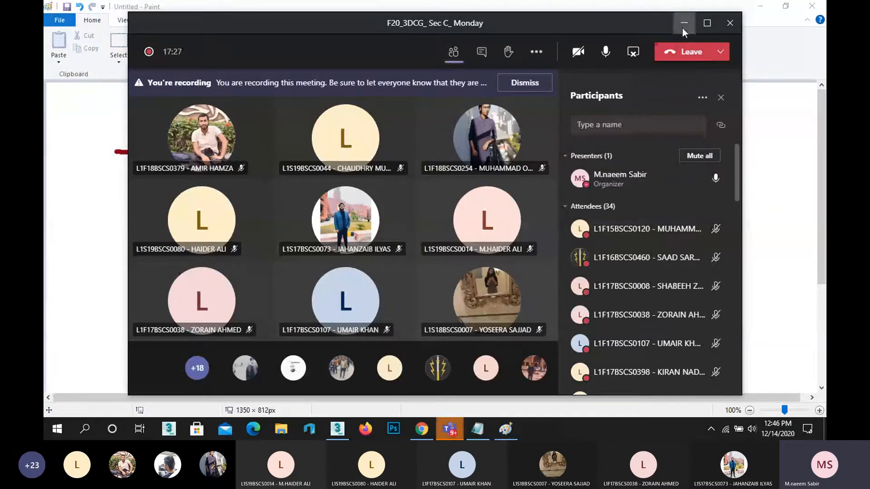
pyautogui.click(684, 24)
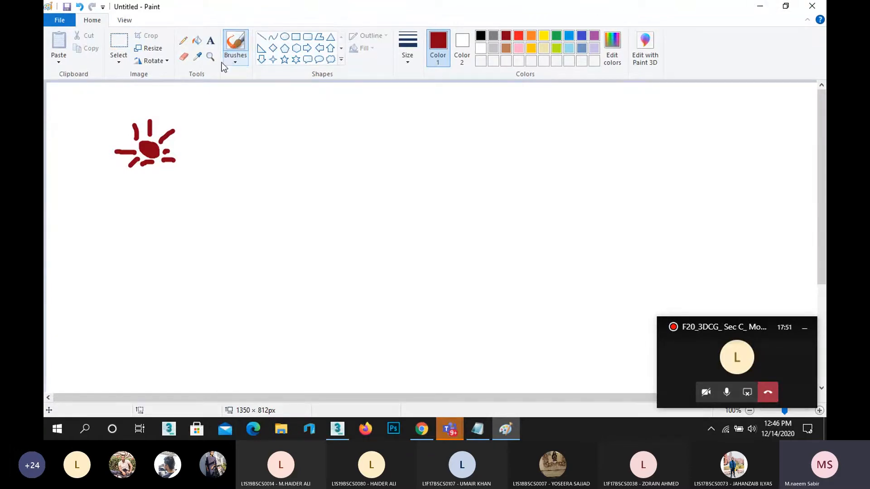
pyautogui.moveTo(203, 86)
pyautogui.mouseDown()
pyautogui.moveTo(133, 233)
pyautogui.moveTo(67, 84)
pyautogui.moveTo(234, 89)
pyautogui.moveTo(236, 107)
pyautogui.mouseUp()
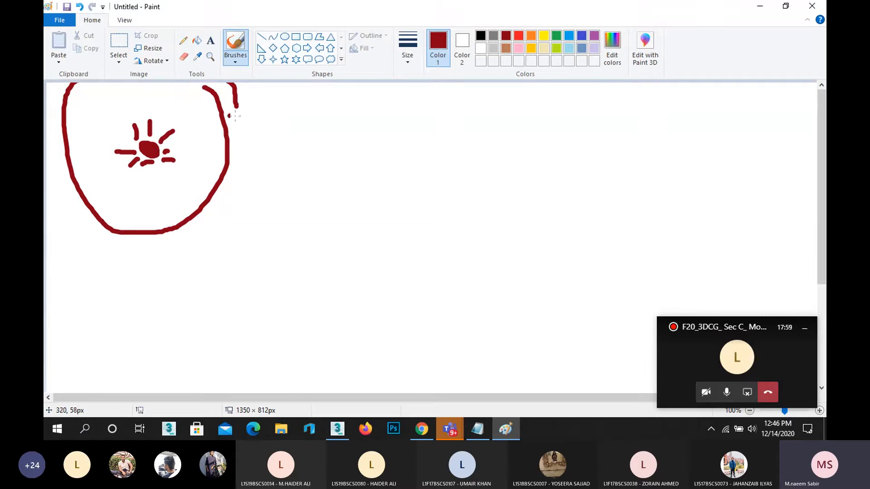
pyautogui.moveTo(287, 90)
pyautogui.mouseDown()
pyautogui.moveTo(277, 179)
pyautogui.moveTo(54, 253)
pyautogui.moveTo(47, 248)
pyautogui.mouseUp()
pyautogui.moveTo(368, 83); pyautogui.dragTo(323, 132)
pyautogui.hotkey('ctrl', 'z')
pyautogui.hotkey('ctrl', 'z')
pyautogui.hotkey('ctrl', 'z')
pyautogui.hotkey('ctrl', 'z')
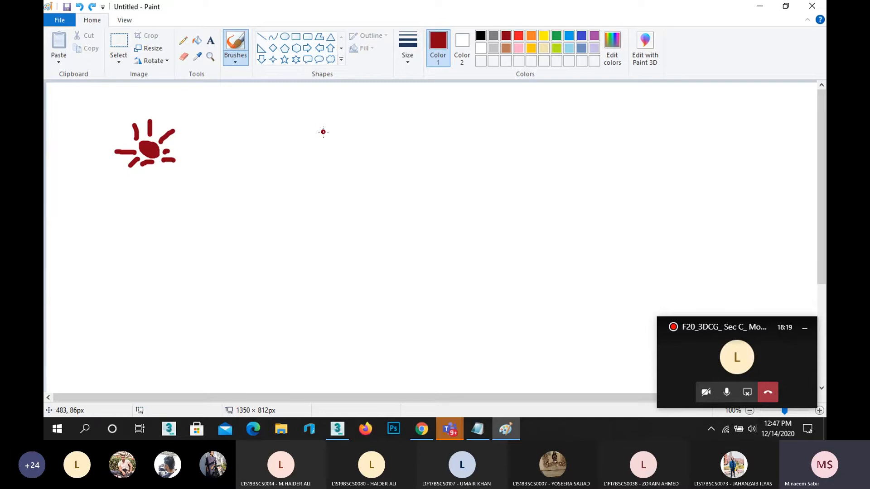
# Handwrite the label "Point" beside the radiating dot, number that row 1 and write 2 below it for another row.
pyautogui.moveTo(216, 128)
pyautogui.mouseDown()
pyautogui.moveTo(212, 166)
pyautogui.moveTo(226, 141)
pyautogui.moveTo(274, 160)
pyautogui.moveTo(308, 104)
pyautogui.mouseUp()
pyautogui.moveTo(309, 129); pyautogui.dragTo(318, 118)
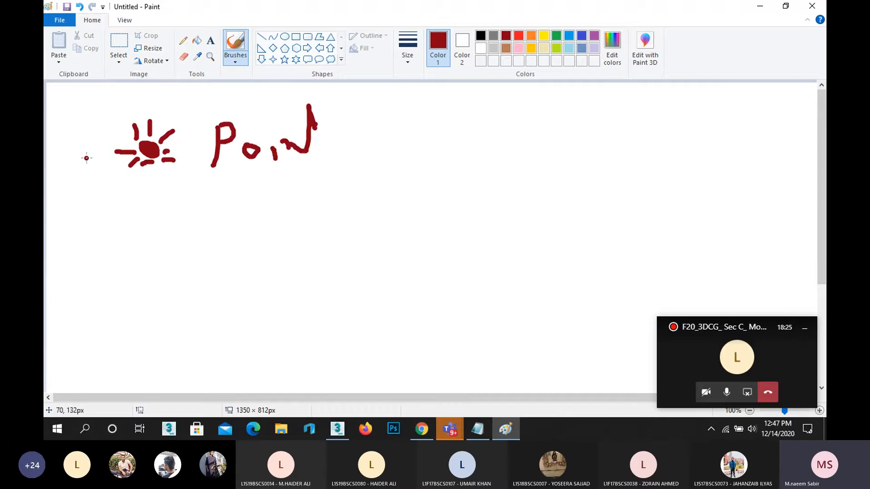
pyautogui.moveTo(78, 132); pyautogui.dragTo(74, 151)
pyautogui.moveTo(60, 248); pyautogui.dragTo(89, 272)
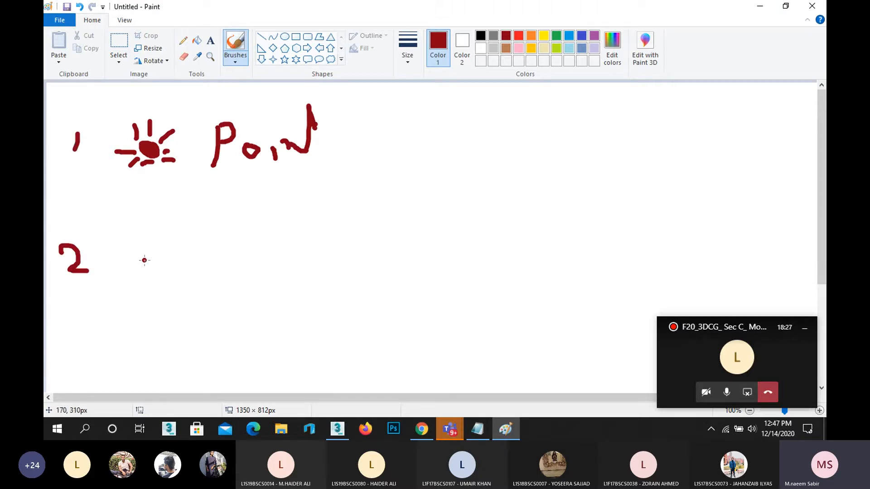
# Draw a widening dark red light beam beside the number 2, with a filled source dot and several rays inside it.
pyautogui.moveTo(163, 252); pyautogui.dragTo(508, 210)
pyautogui.moveTo(161, 252); pyautogui.dragTo(506, 284)
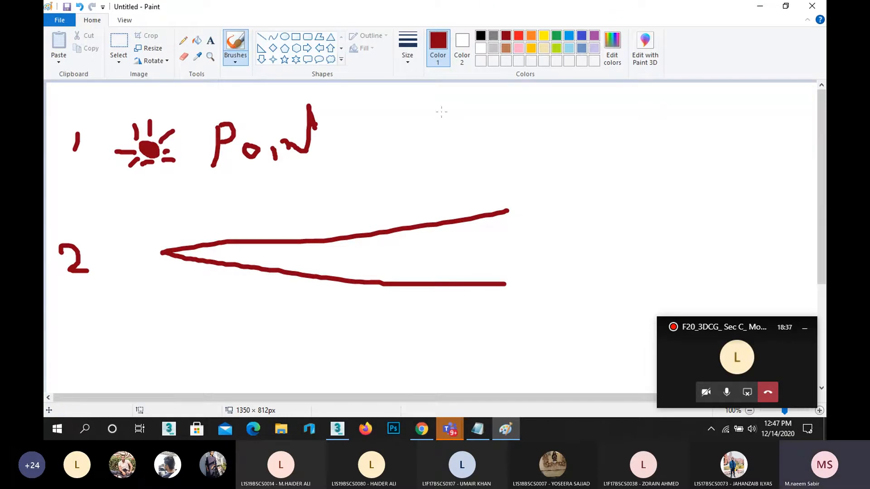
pyautogui.moveTo(167, 249)
pyautogui.mouseDown()
pyautogui.moveTo(152, 259)
pyautogui.moveTo(167, 244)
pyautogui.moveTo(159, 256)
pyautogui.moveTo(451, 261)
pyautogui.mouseUp()
pyautogui.moveTo(307, 250); pyautogui.dragTo(523, 243)
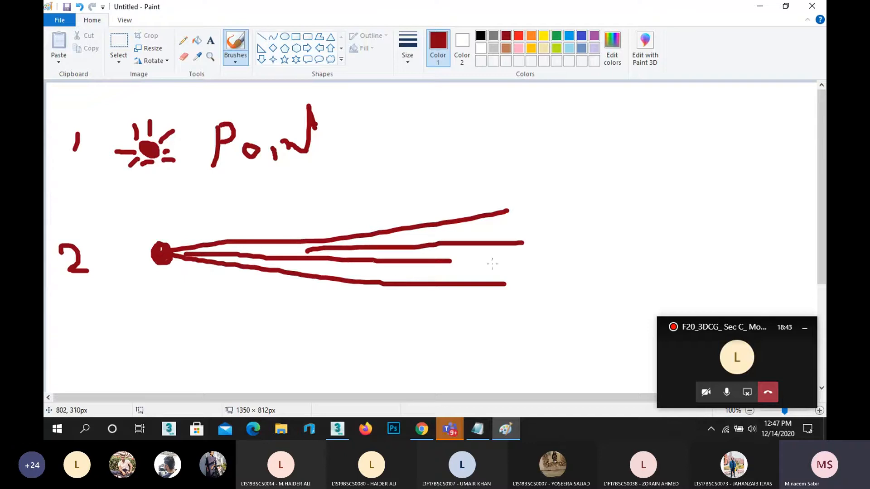
pyautogui.moveTo(353, 271); pyautogui.dragTo(506, 269)
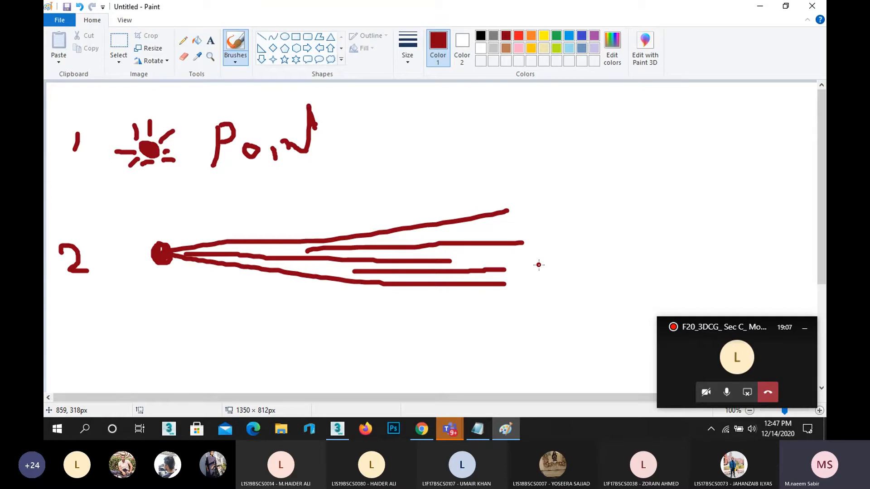
# Handwrite "2B =" below the widening beam and draw a second beam of parallel horizontal rays to its right.
pyautogui.moveTo(178, 303)
pyautogui.mouseDown()
pyautogui.moveTo(193, 319)
pyautogui.moveTo(207, 320)
pyautogui.moveTo(223, 303)
pyautogui.moveTo(208, 321)
pyautogui.moveTo(275, 310)
pyautogui.mouseUp()
pyautogui.moveTo(257, 318); pyautogui.dragTo(277, 318)
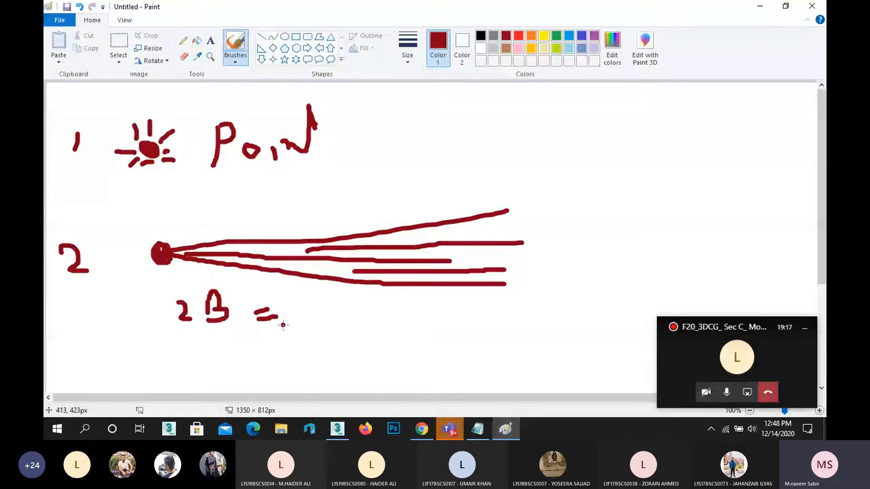
pyautogui.moveTo(593, 226); pyautogui.dragTo(786, 222)
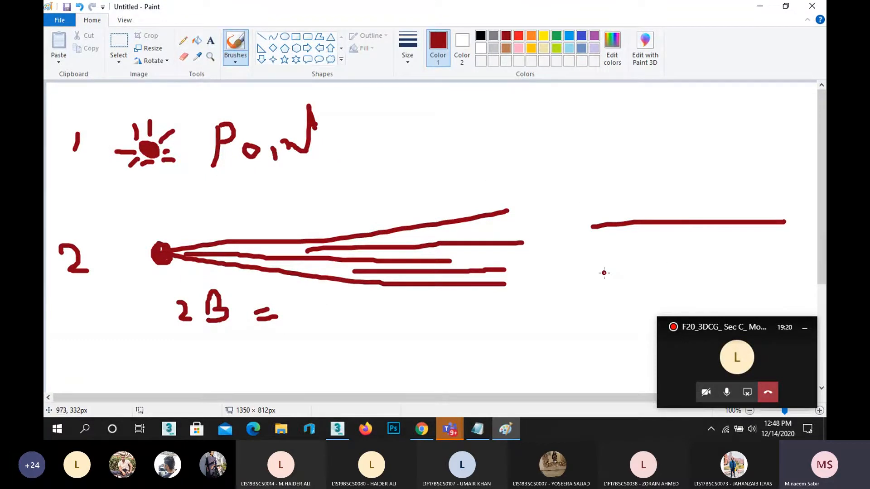
pyautogui.moveTo(604, 273); pyautogui.dragTo(782, 271)
pyautogui.moveTo(611, 243); pyautogui.dragTo(722, 239)
pyautogui.moveTo(631, 256)
pyautogui.mouseDown()
pyautogui.moveTo(753, 251)
pyautogui.moveTo(775, 229)
pyautogui.mouseUp()
pyautogui.moveTo(718, 265); pyautogui.dragTo(758, 261)
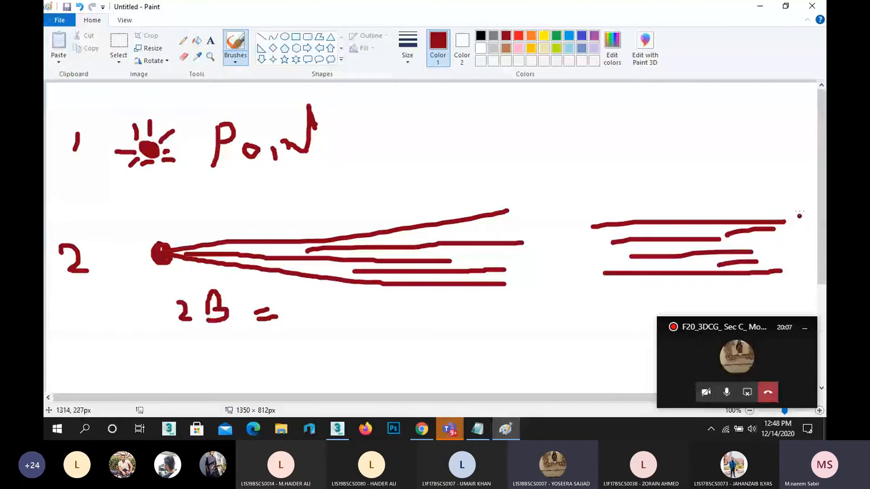
# Close the far ends of both beams with ellipses and add a short stroke above the parallel beam's start.
pyautogui.moveTo(784, 222)
pyautogui.mouseDown()
pyautogui.moveTo(793, 239)
pyautogui.moveTo(783, 270)
pyautogui.moveTo(767, 232)
pyautogui.moveTo(778, 221)
pyautogui.mouseUp()
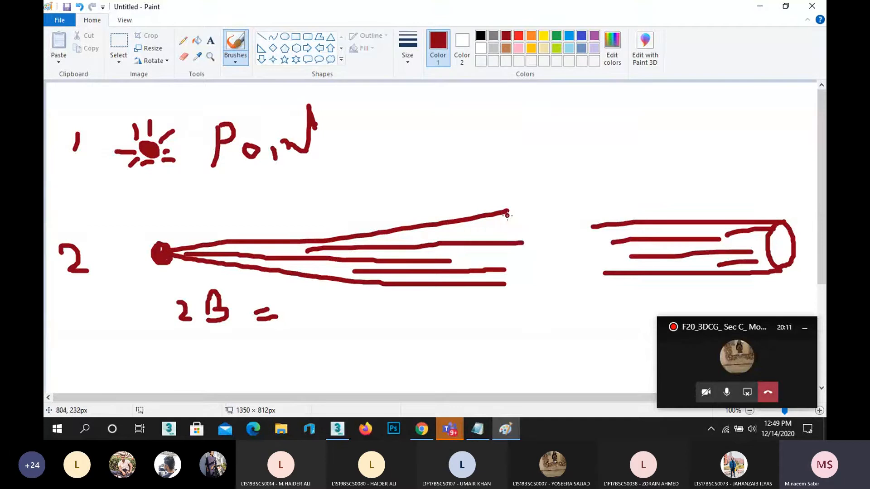
pyautogui.moveTo(506, 210)
pyautogui.mouseDown()
pyautogui.moveTo(516, 234)
pyautogui.moveTo(514, 277)
pyautogui.moveTo(492, 249)
pyautogui.moveTo(505, 214)
pyautogui.moveTo(517, 240)
pyautogui.mouseUp()
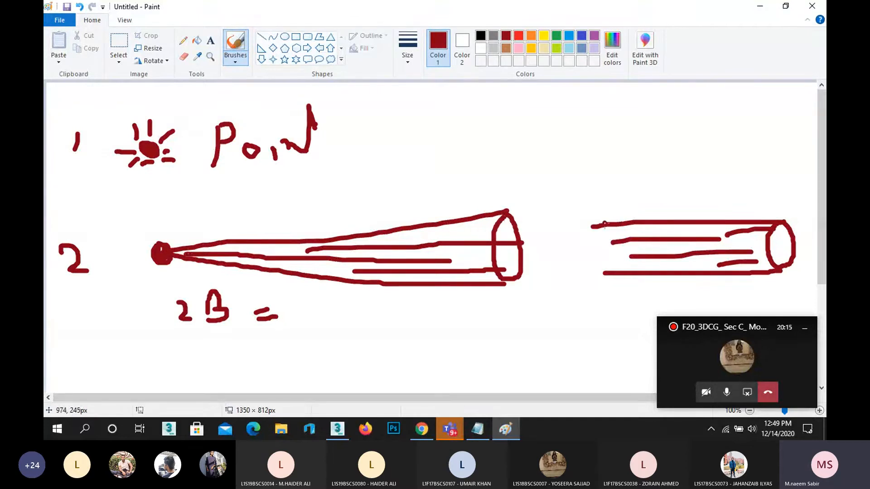
pyautogui.moveTo(588, 218); pyautogui.dragTo(606, 209)
# Handwrite "3 =" below row 2 and label that row "Sky".
pyautogui.moveTo(65, 357)
pyautogui.mouseDown()
pyautogui.moveTo(80, 389)
pyautogui.moveTo(140, 377)
pyautogui.mouseUp()
pyautogui.moveTo(122, 389); pyautogui.dragTo(148, 389)
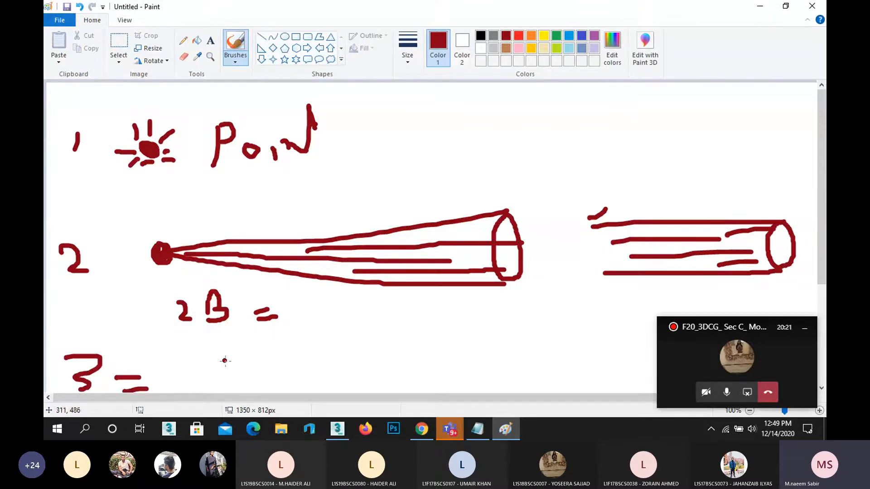
pyautogui.moveTo(225, 361)
pyautogui.mouseDown()
pyautogui.moveTo(213, 369)
pyautogui.moveTo(215, 386)
pyautogui.mouseUp()
pyautogui.click(236, 378)
pyautogui.moveTo(271, 358)
pyautogui.mouseDown()
pyautogui.moveTo(257, 380)
pyautogui.moveTo(296, 362)
pyautogui.moveTo(304, 391)
pyautogui.mouseUp()
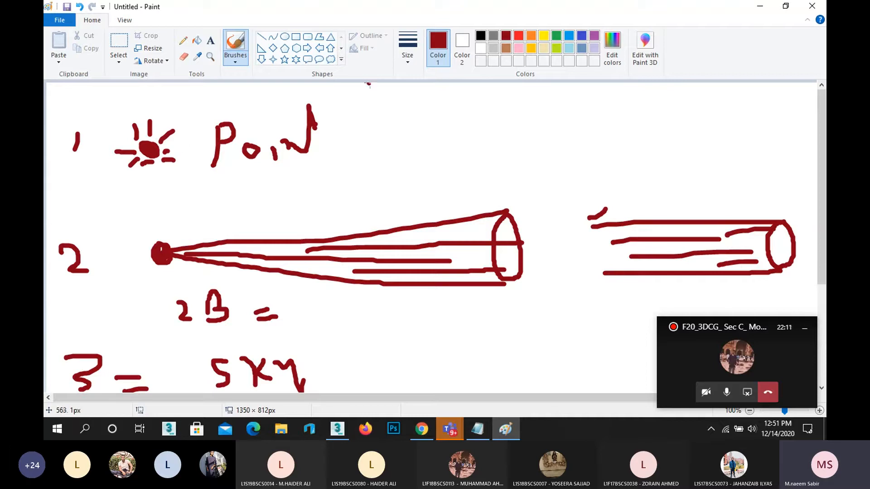
# Draw a dark red bracket through the source dot of row 2, undoing the large arc drawn across the sketch.
pyautogui.moveTo(368, 84)
pyautogui.mouseDown()
pyautogui.moveTo(362, 195)
pyautogui.moveTo(47, 312)
pyautogui.mouseUp()
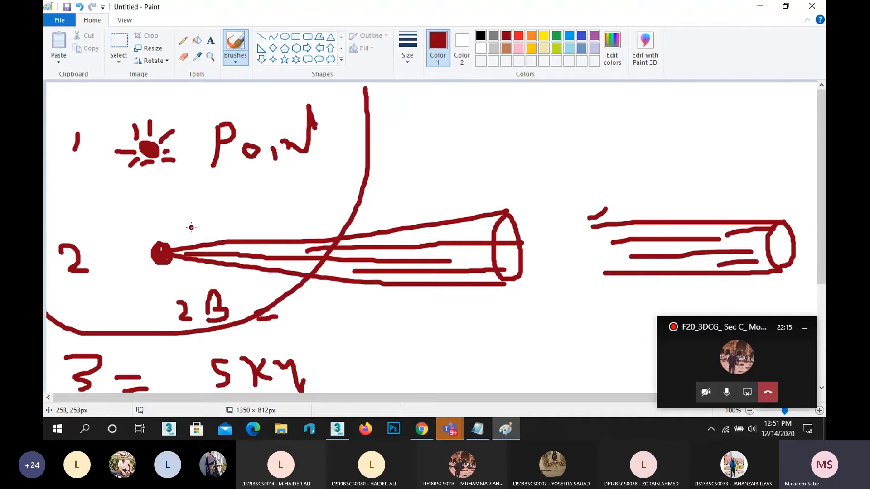
pyautogui.hotkey('ctrl', 'z')
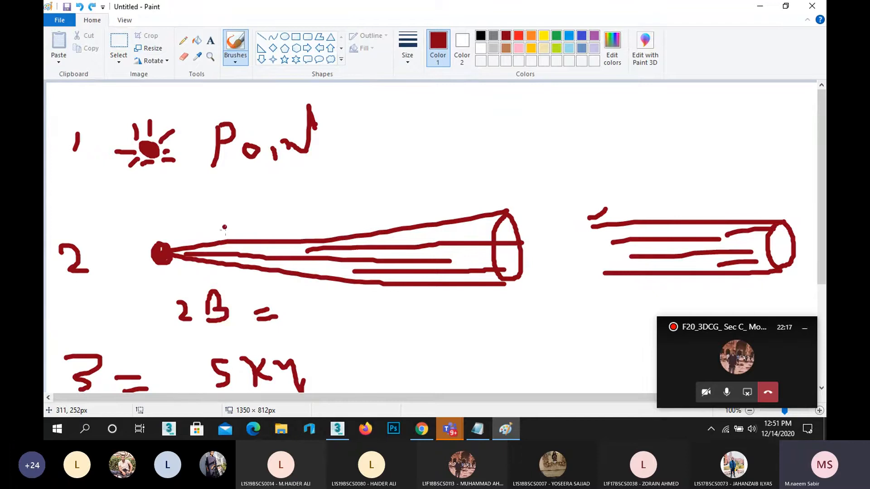
pyautogui.moveTo(165, 202)
pyautogui.mouseDown()
pyautogui.moveTo(166, 280)
pyautogui.moveTo(142, 298)
pyautogui.mouseUp()
pyautogui.moveTo(166, 202); pyautogui.dragTo(141, 205)
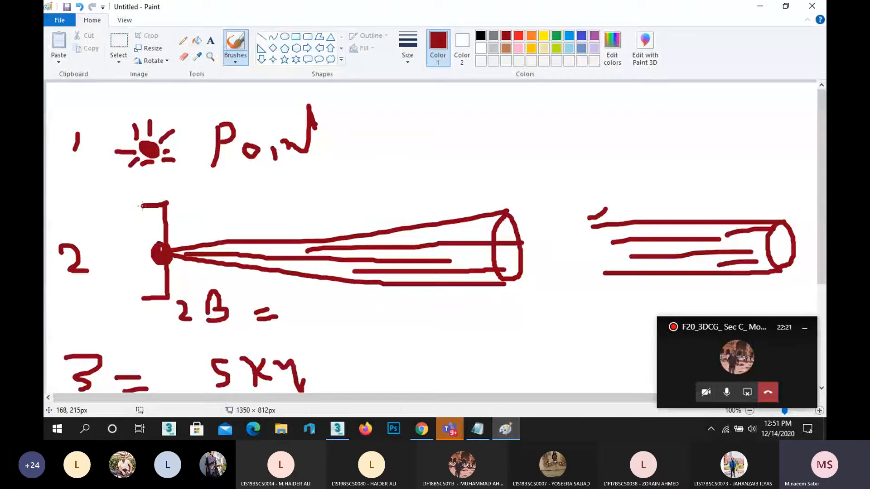
# In black, draw a vertical line across the middle of the widening beam and a curved line just beyond its end.
pyautogui.click(480, 36)
pyautogui.moveTo(356, 192); pyautogui.dragTo(356, 318)
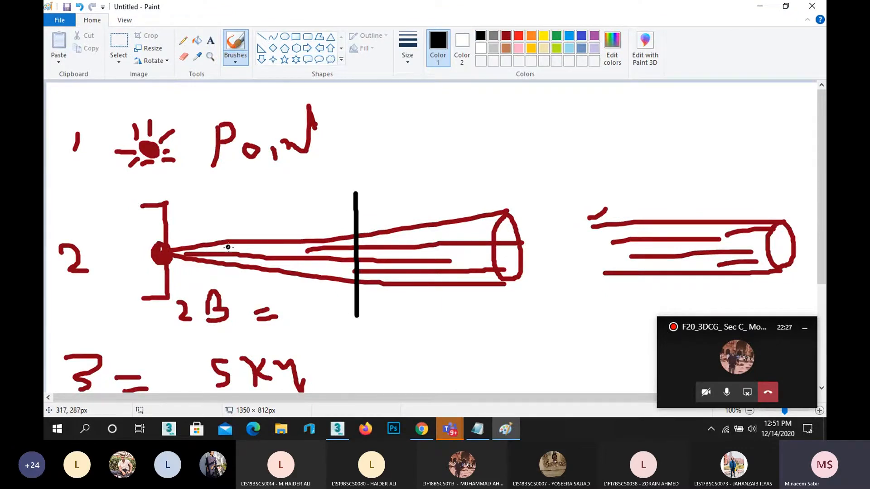
pyautogui.click(265, 237)
pyautogui.moveTo(506, 184)
pyautogui.mouseDown()
pyautogui.moveTo(528, 303)
pyautogui.moveTo(521, 335)
pyautogui.mouseUp()
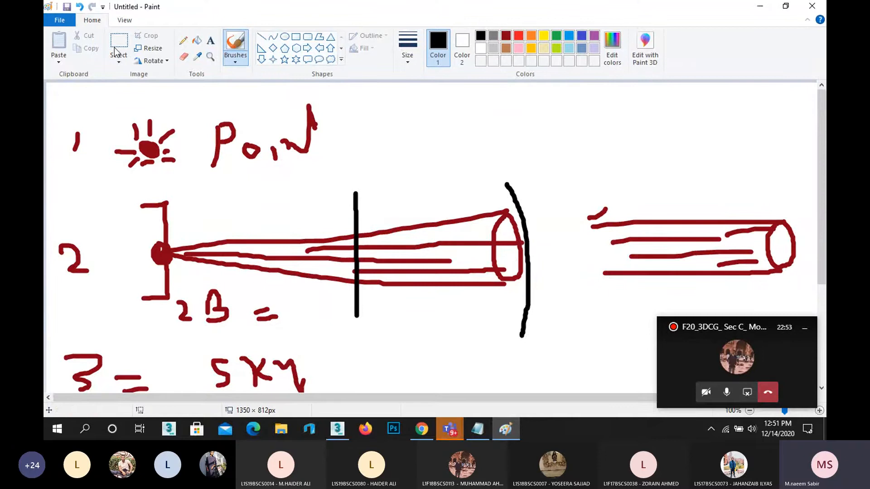
# Draw two black concentric arcs around the radiating dot of row 1 and a small mark on the outer arc.
pyautogui.moveTo(234, 84)
pyautogui.mouseDown()
pyautogui.moveTo(242, 108)
pyautogui.moveTo(47, 195)
pyautogui.mouseUp()
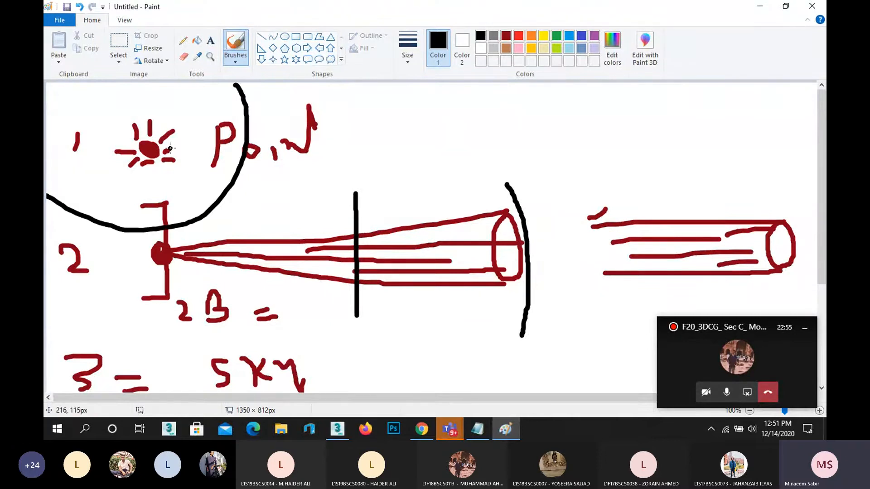
pyautogui.moveTo(203, 91)
pyautogui.mouseDown()
pyautogui.moveTo(190, 187)
pyautogui.moveTo(106, 191)
pyautogui.moveTo(83, 112)
pyautogui.moveTo(114, 82)
pyautogui.mouseUp()
pyautogui.moveTo(242, 96)
pyautogui.mouseDown()
pyautogui.moveTo(232, 105)
pyautogui.moveTo(245, 120)
pyautogui.mouseUp()
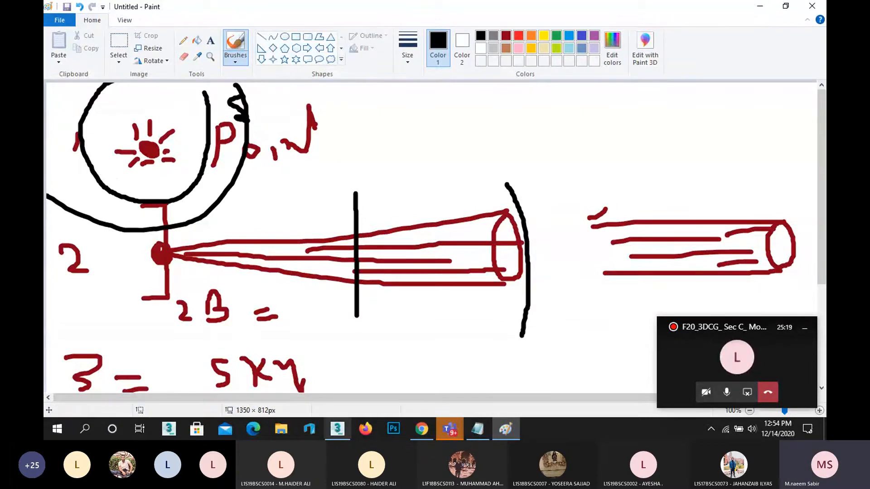
# Switch to 3ds Max and create a green teapot with a radius of about 20.4 at the centre of the Perspective grid.
pyautogui.click(341, 432)
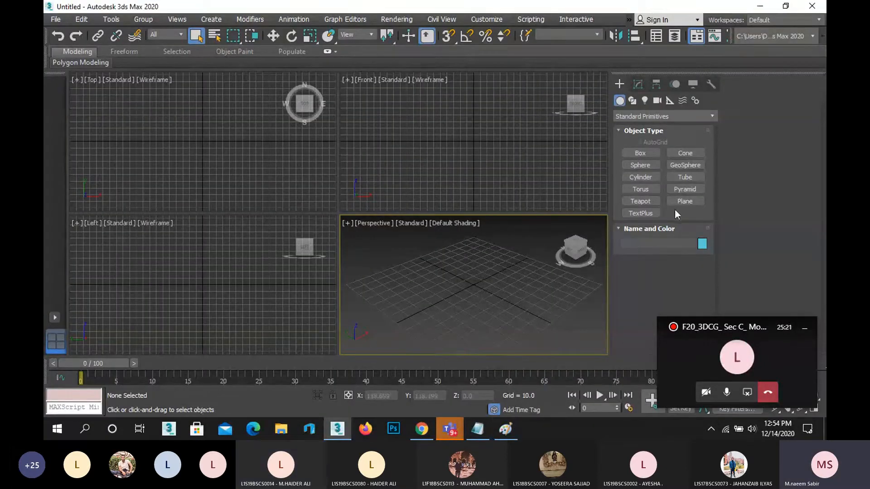
pyautogui.click(640, 201)
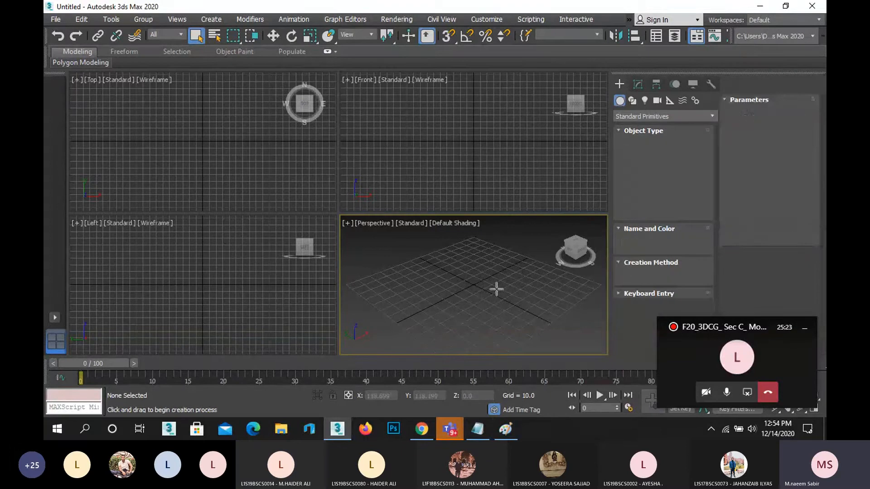
pyautogui.moveTo(472, 287); pyautogui.dragTo(495, 298)
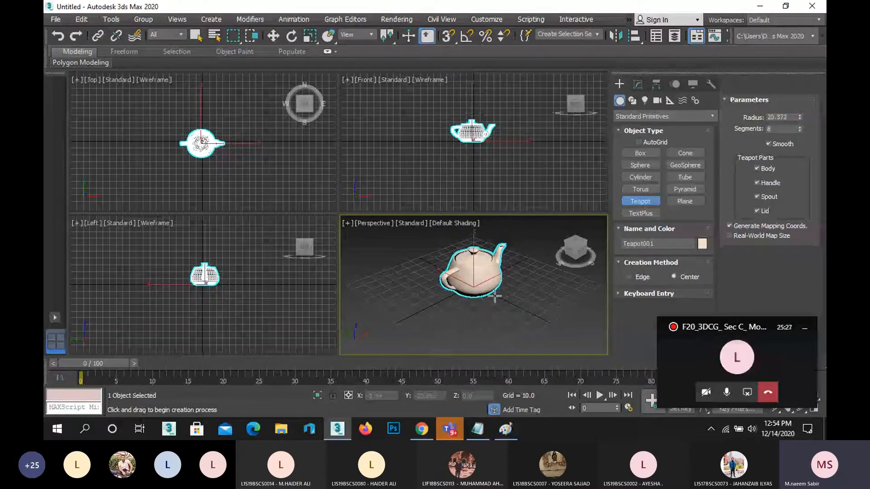
pyautogui.rightClick(495, 297)
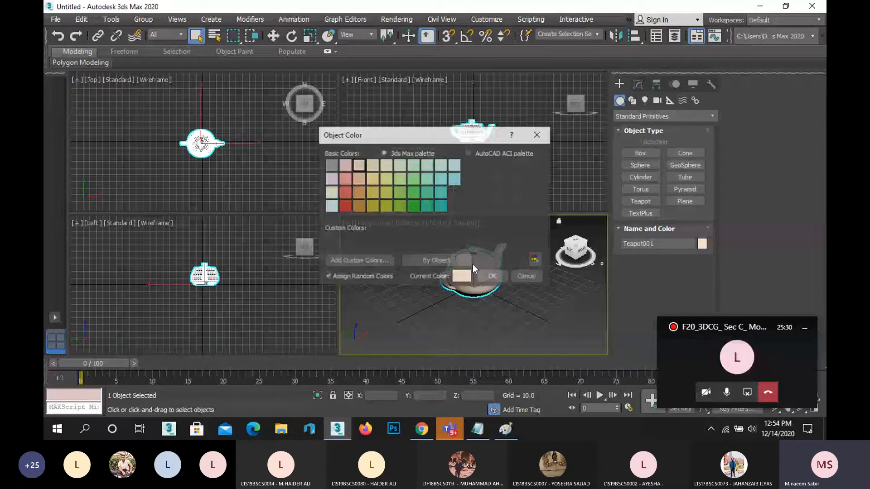
pyautogui.doubleClick(437, 195)
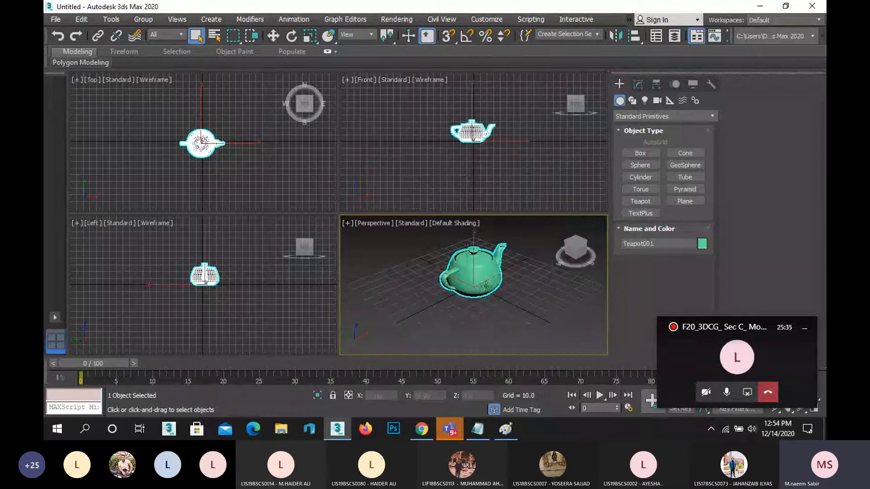
# Minimize the floating meeting window covering the 3ds Max workspace.
pyautogui.moveTo(508, 288); pyautogui.dragTo(496, 296, button='middle')
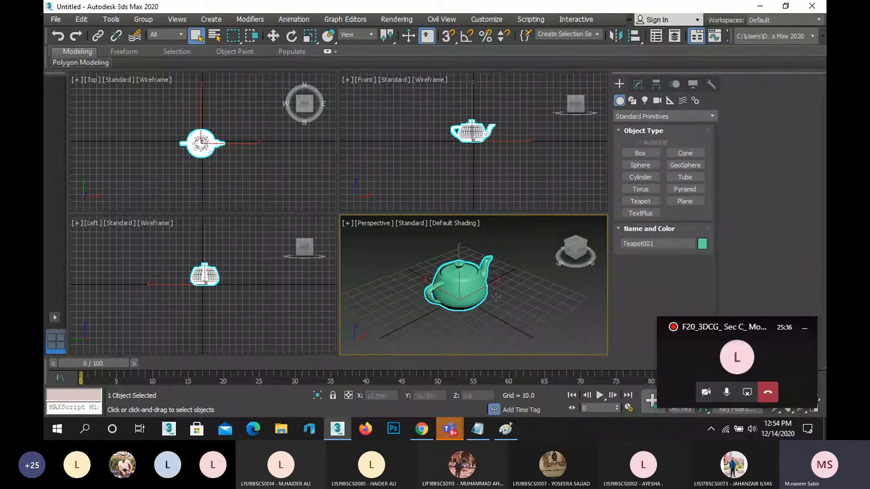
pyautogui.click(804, 327)
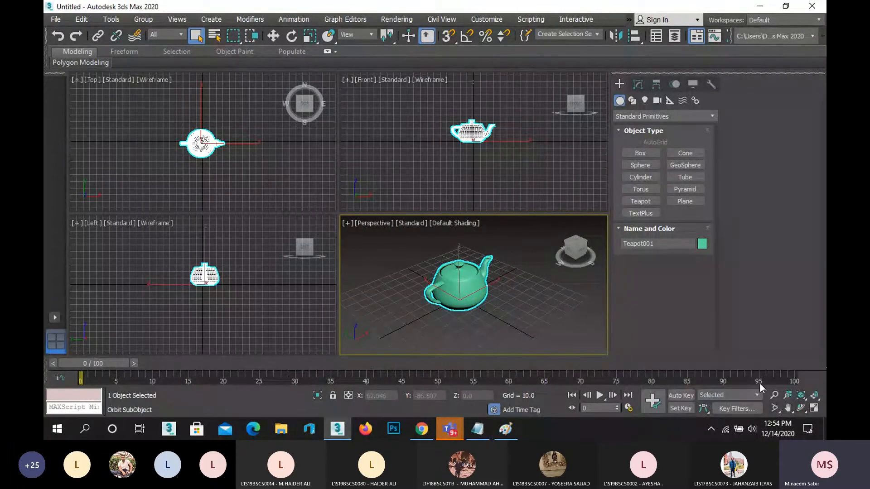
pyautogui.hotkey('ctrl', 'r')
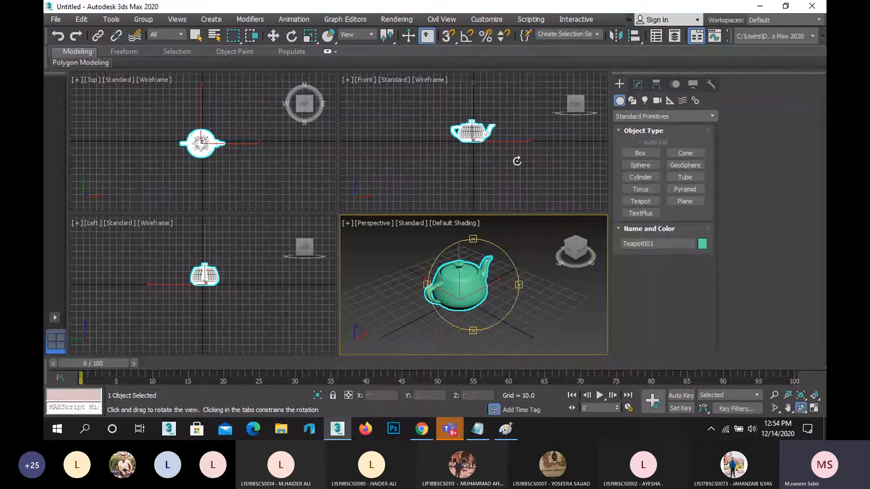
pyautogui.moveTo(518, 287); pyautogui.dragTo(521, 286)
pyautogui.rightClick(520, 287)
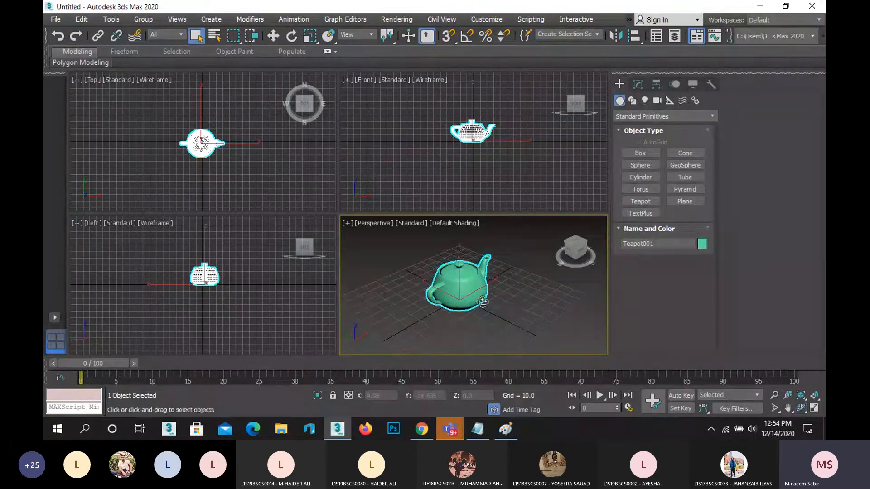
# Show the light creation tools and view the list of available light categories.
pyautogui.click(634, 102)
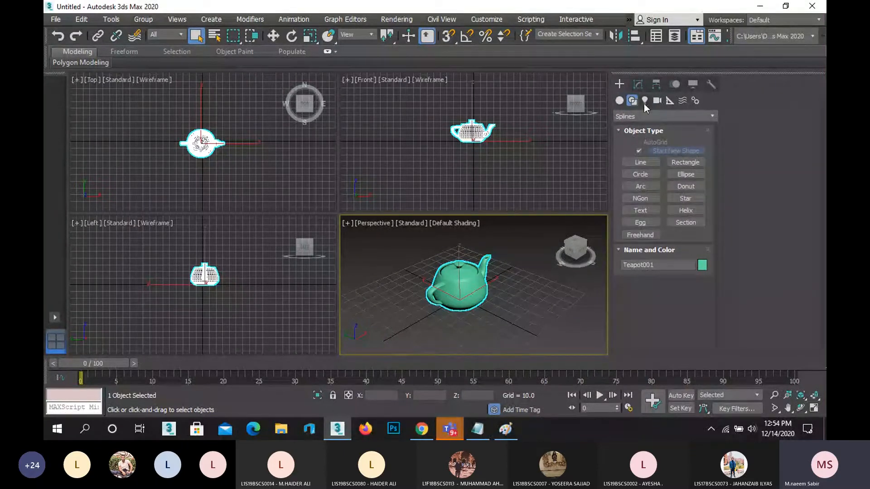
pyautogui.click(645, 101)
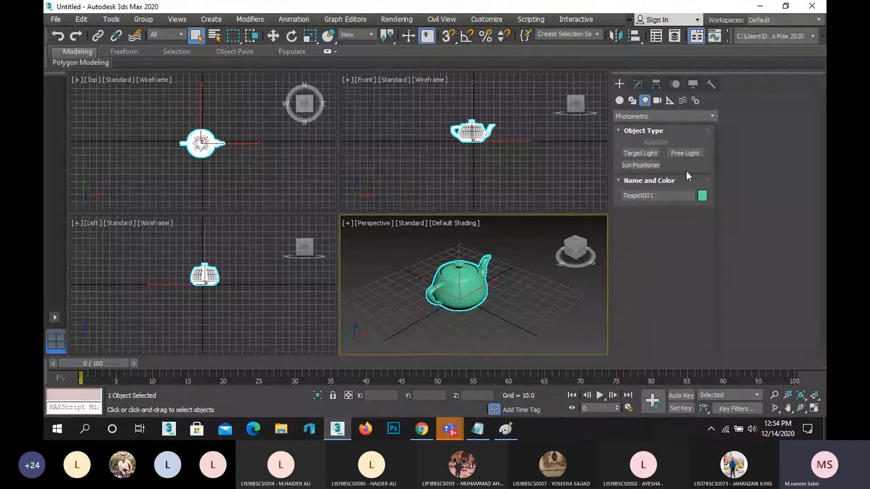
pyautogui.click(678, 117)
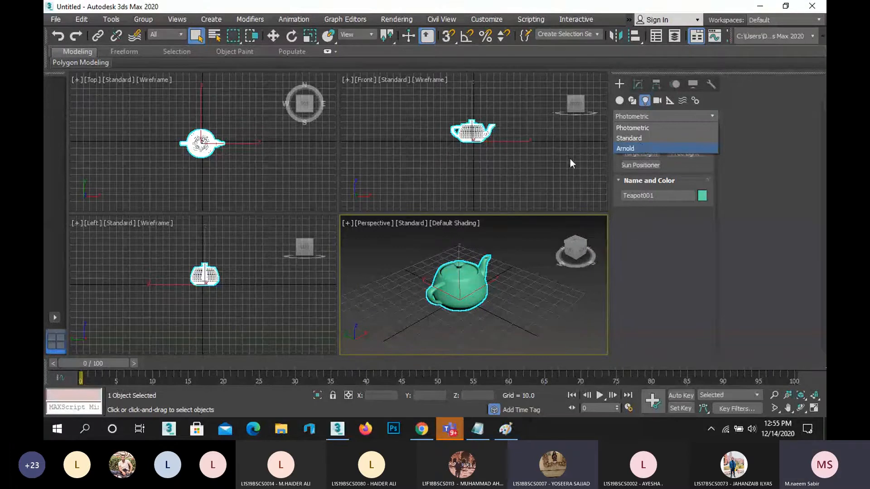
pyautogui.click(406, 191)
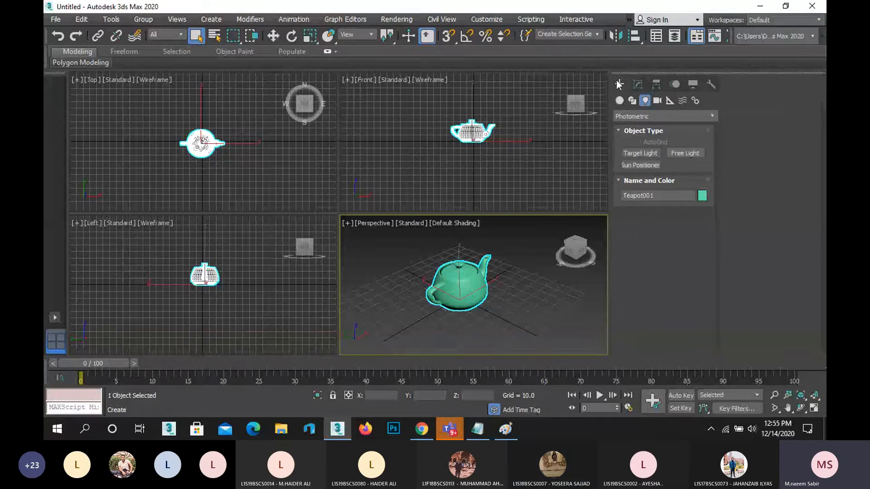
# Revisit the geometry and shape creation tools, return to lights and set the light category to Standard.
pyautogui.click(619, 101)
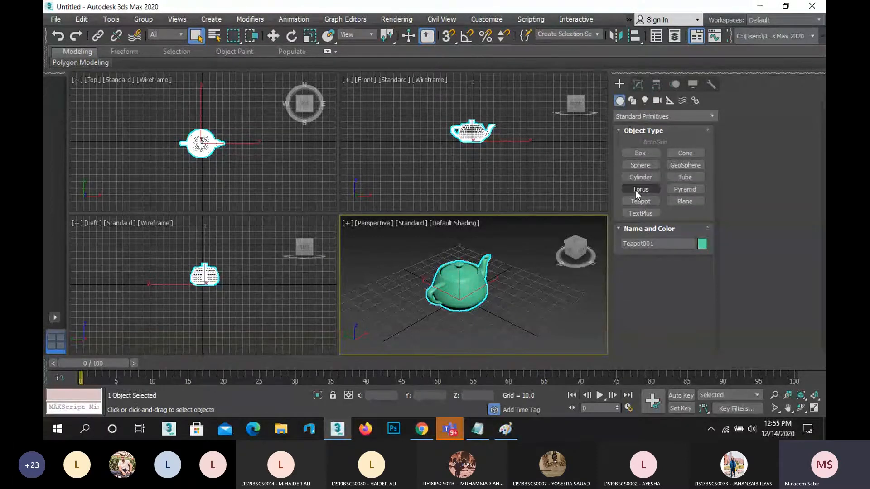
pyautogui.click(632, 101)
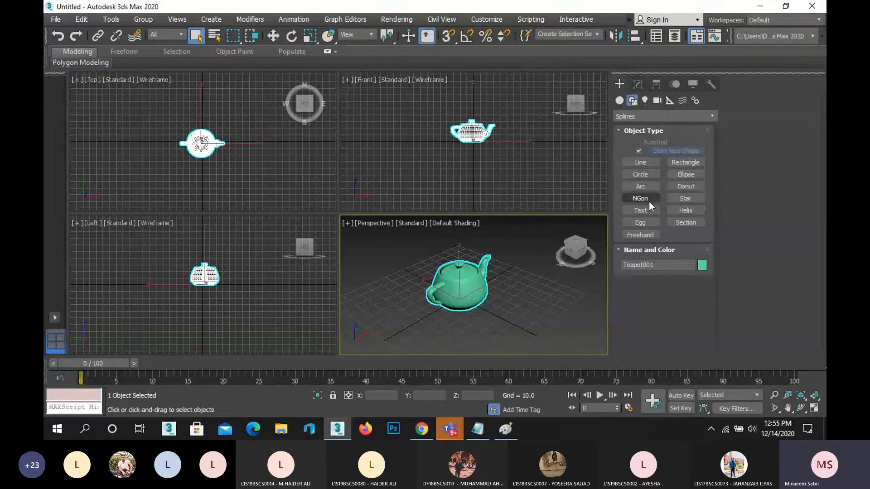
pyautogui.click(644, 104)
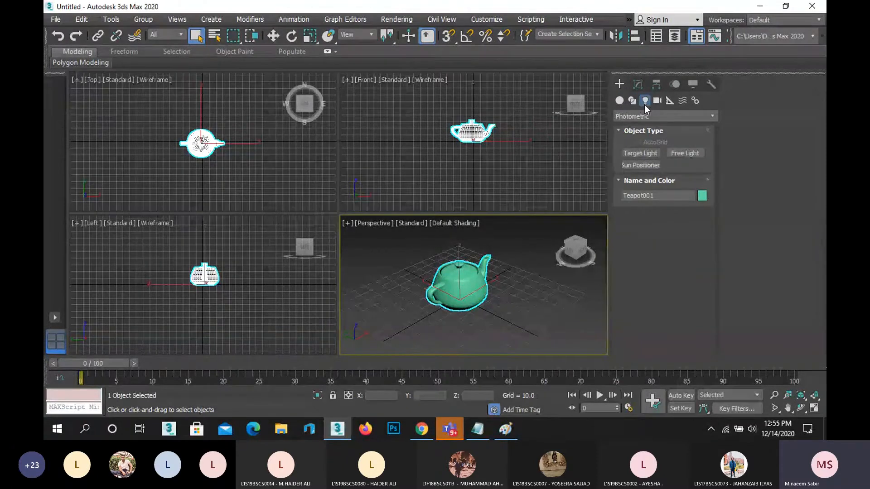
pyautogui.click(699, 116)
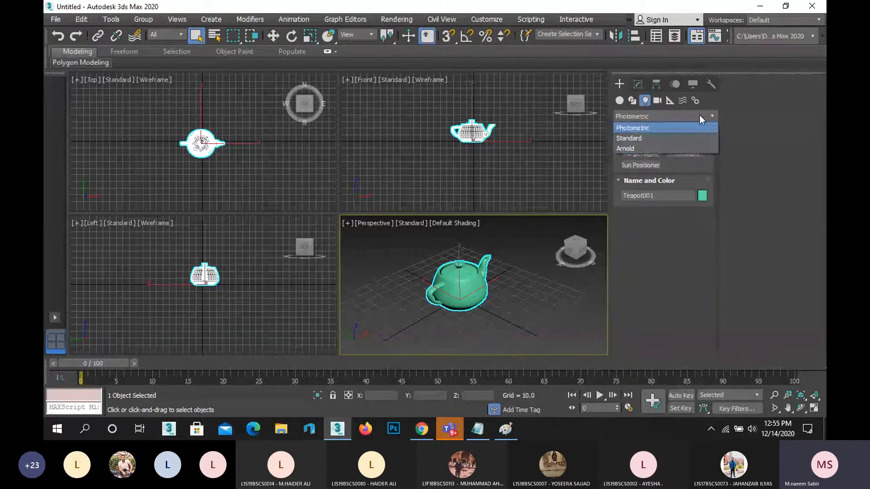
pyautogui.click(648, 137)
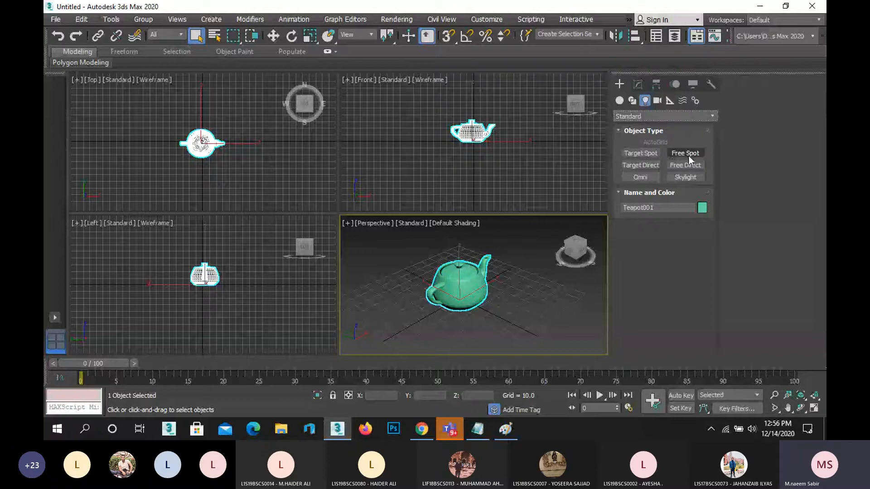
# Place a standard Omni light in the Top view, diagonally in front of the teapot's spout at about X 28, Y -25.
pyautogui.click(638, 176)
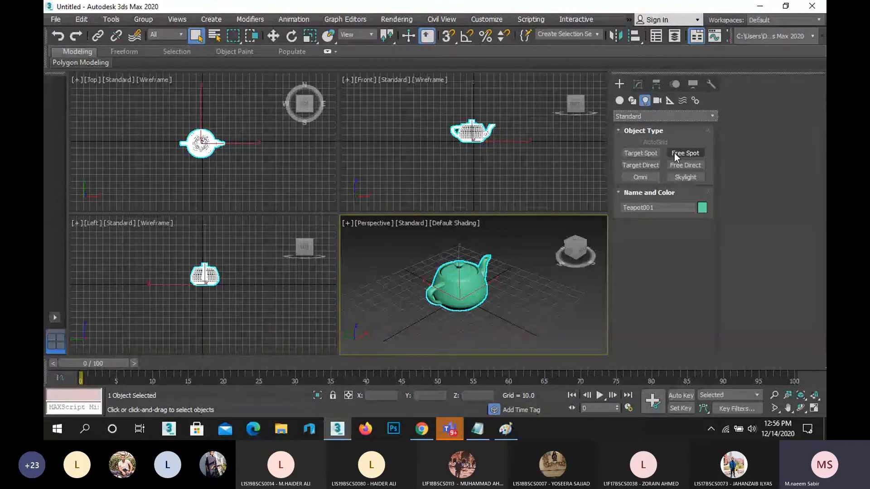
pyautogui.click(639, 177)
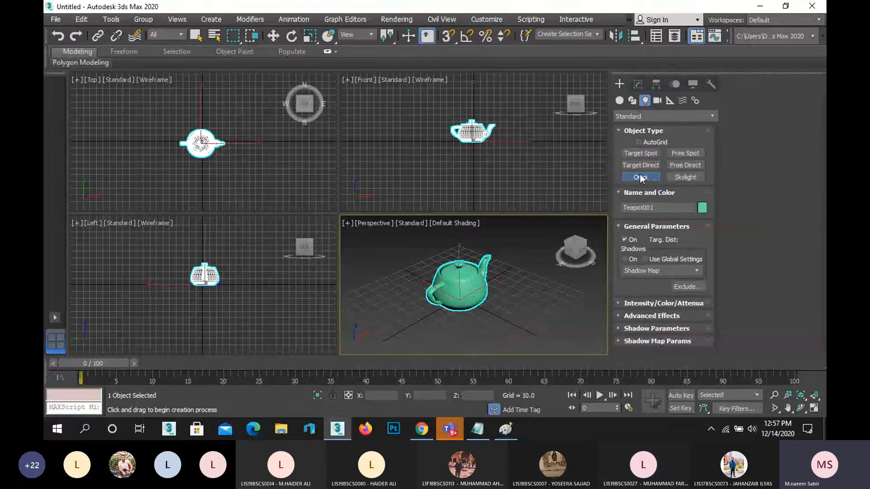
pyautogui.click(640, 177)
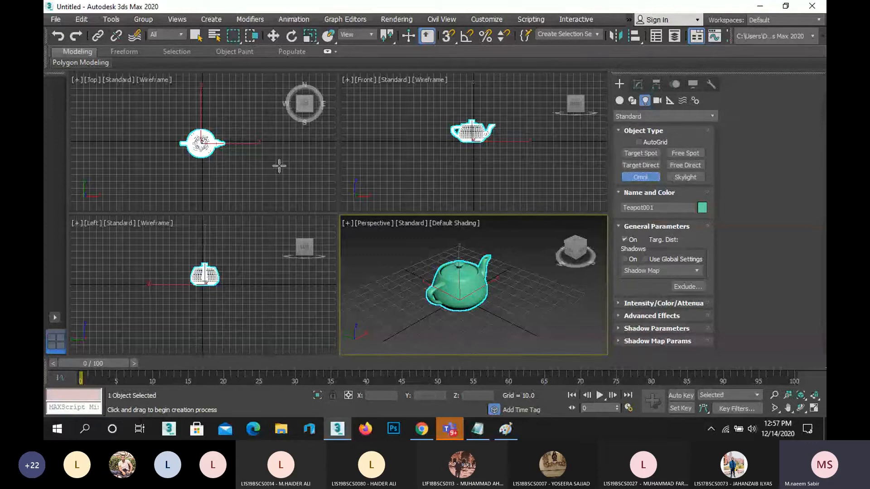
pyautogui.moveTo(274, 166); pyautogui.dragTo(258, 154, button='middle')
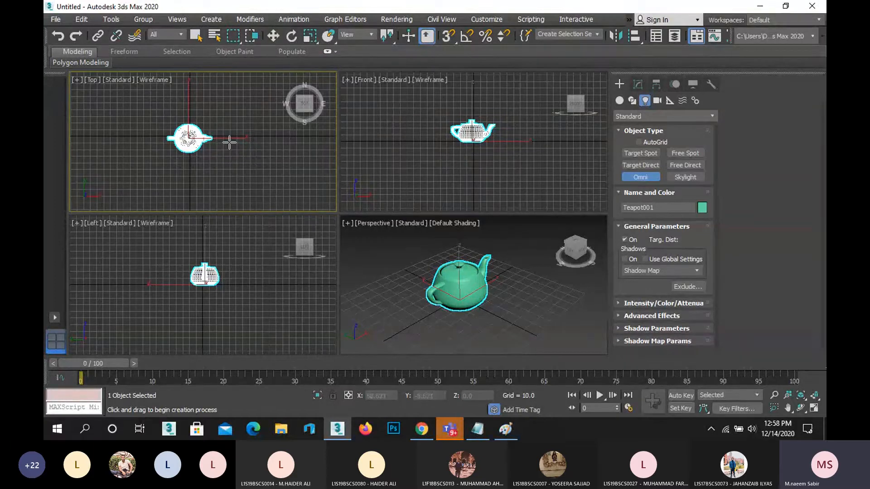
pyautogui.scroll(3, 230, 143)
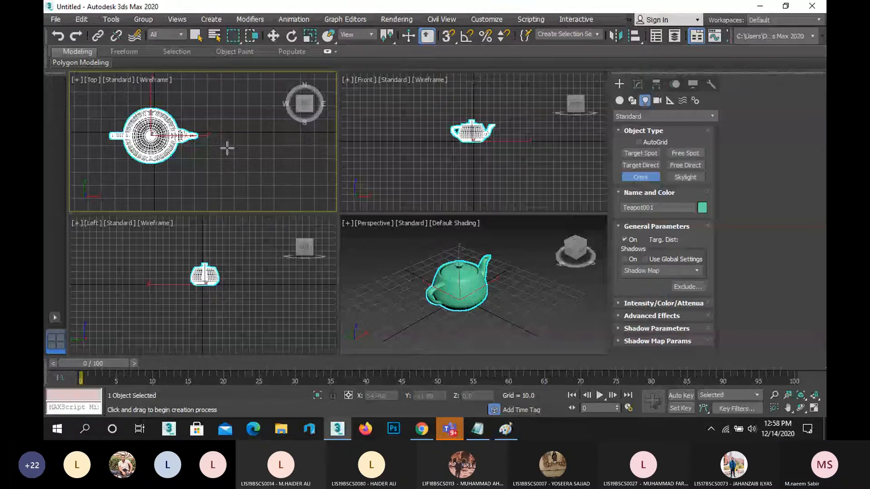
pyautogui.moveTo(200, 168); pyautogui.dragTo(210, 150, button='middle')
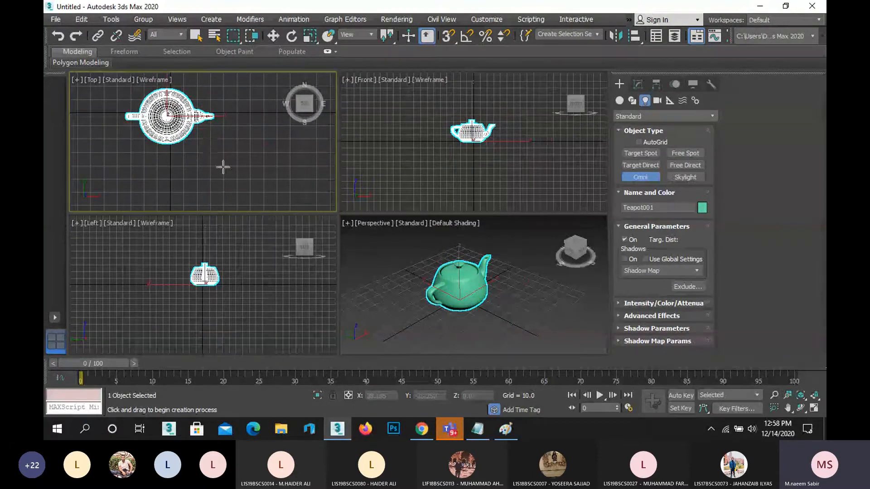
pyautogui.click(208, 146)
pyautogui.rightClick(198, 142)
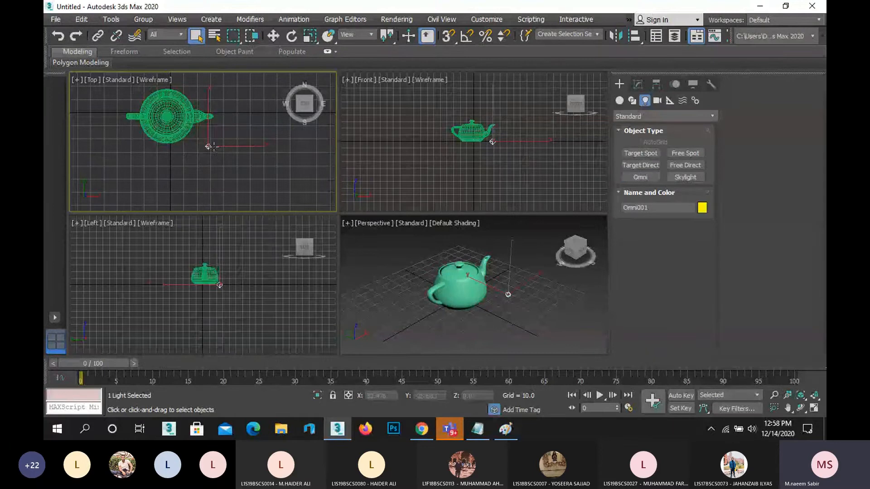
pyautogui.scroll(5, 213, 146)
pyautogui.moveTo(214, 145); pyautogui.dragTo(239, 169, button='middle')
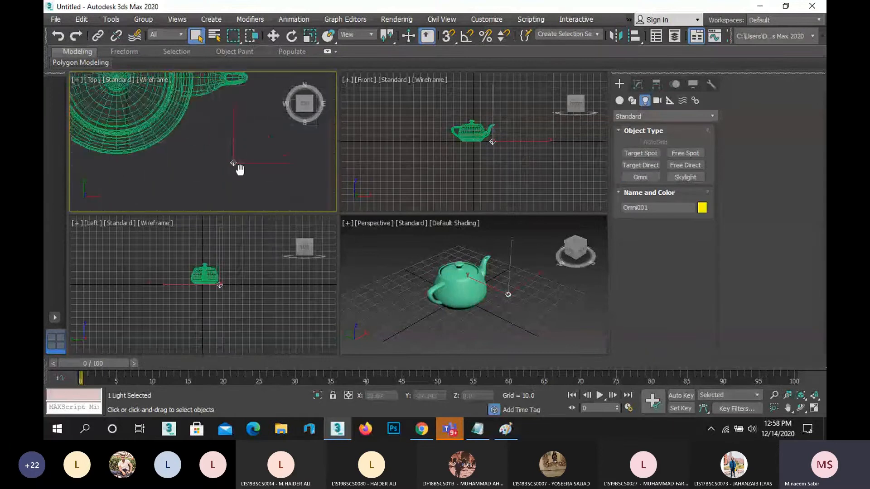
pyautogui.scroll(-3, 239, 170)
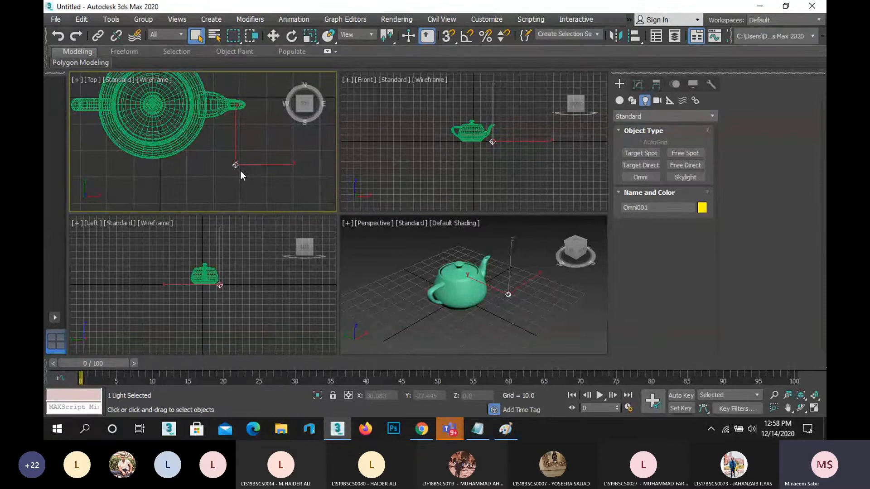
# Maximize the Perspective view, render the teapot with the omni light at ground level, and close the render.
pyautogui.rightClick(521, 320)
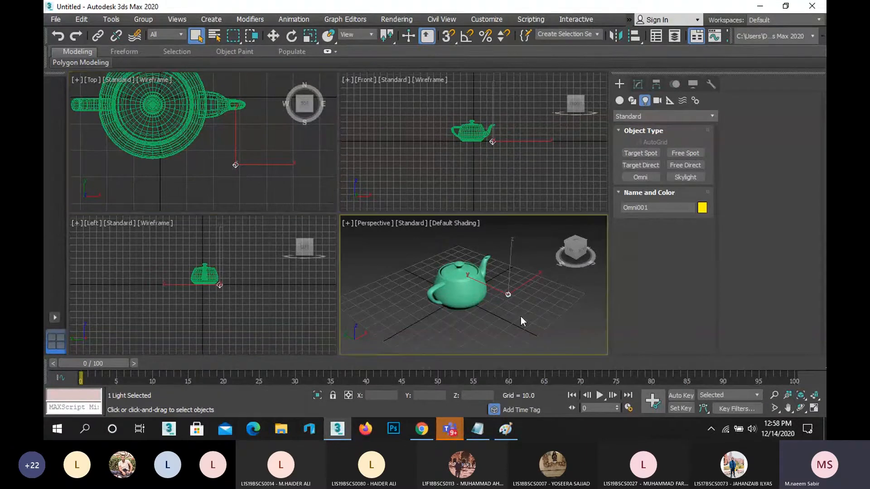
pyautogui.click(814, 408)
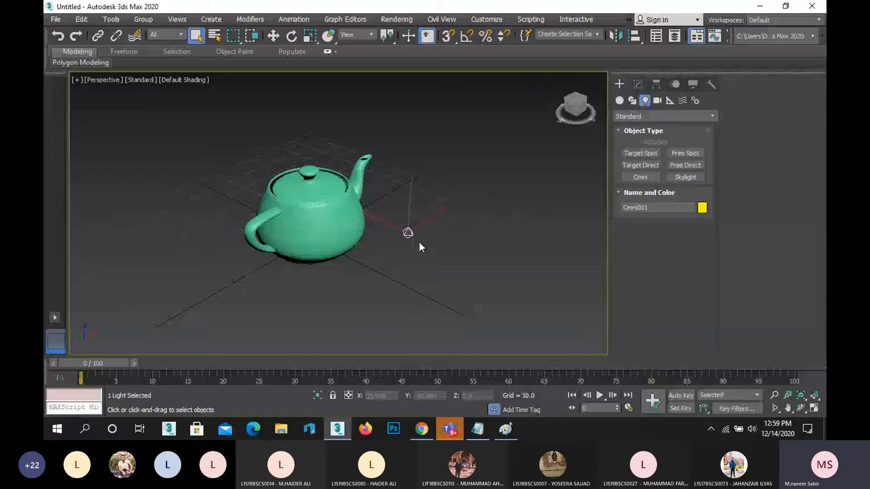
pyautogui.scroll(2, 477, 238)
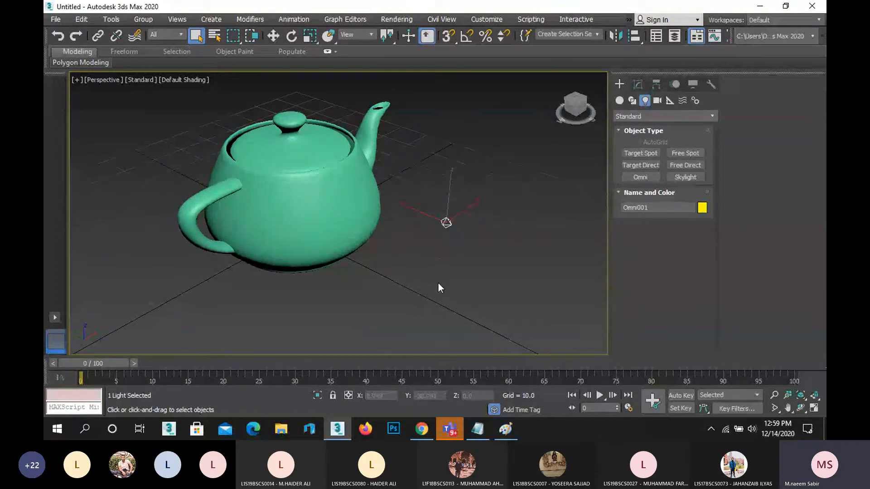
pyautogui.scroll(-2, 439, 282)
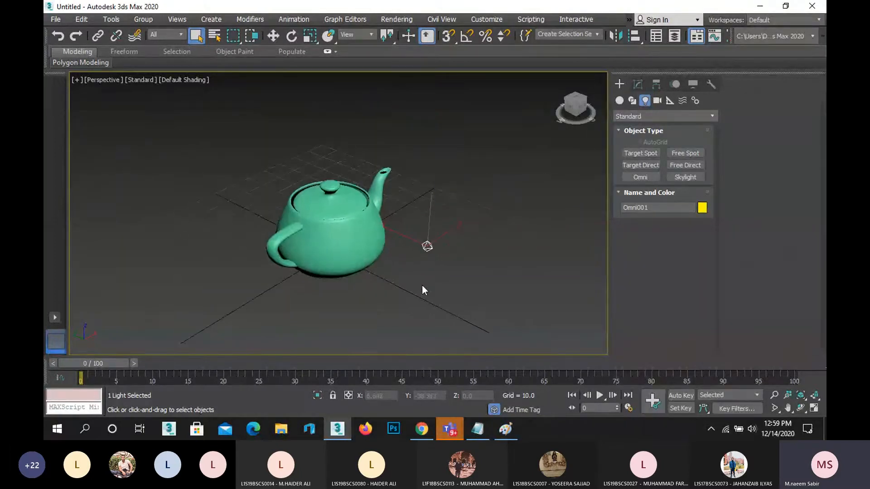
pyautogui.hotkey('shift', 'q')
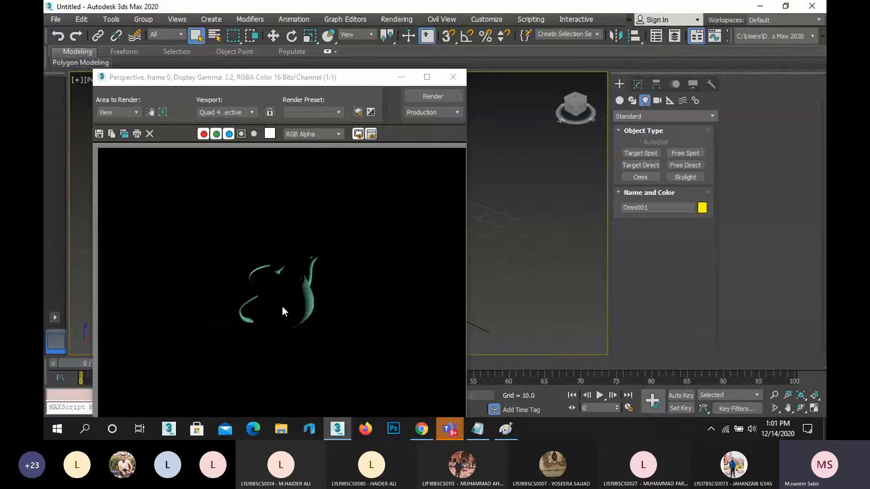
pyautogui.click(463, 79)
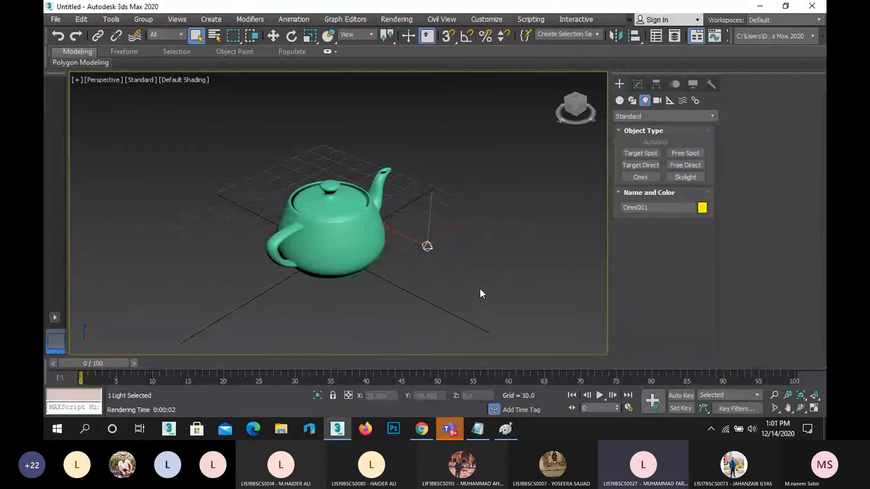
# Raise the omni light vertically to a height of about Z 39 and render the Perspective view to check the lighting.
pyautogui.click(793, 407)
pyautogui.moveTo(355, 242); pyautogui.dragTo(375, 216)
pyautogui.rightClick(361, 222)
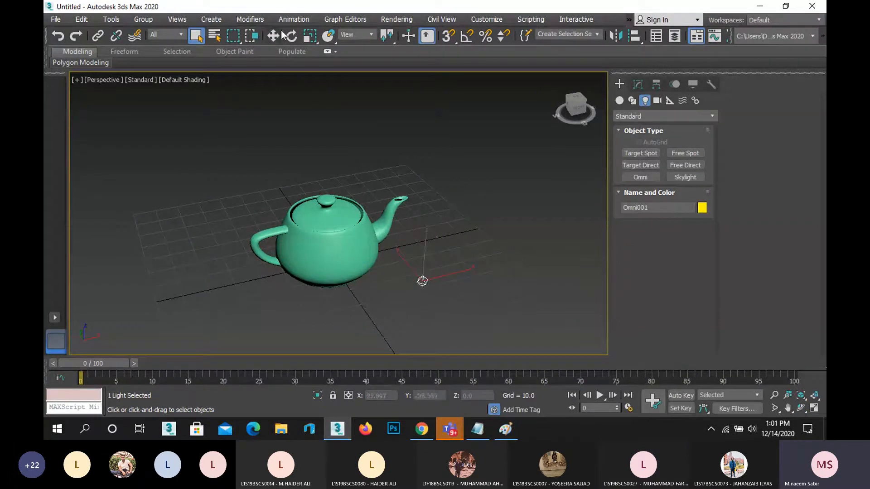
pyautogui.press('w')
pyautogui.moveTo(428, 269); pyautogui.dragTo(428, 169)
pyautogui.click(800, 408)
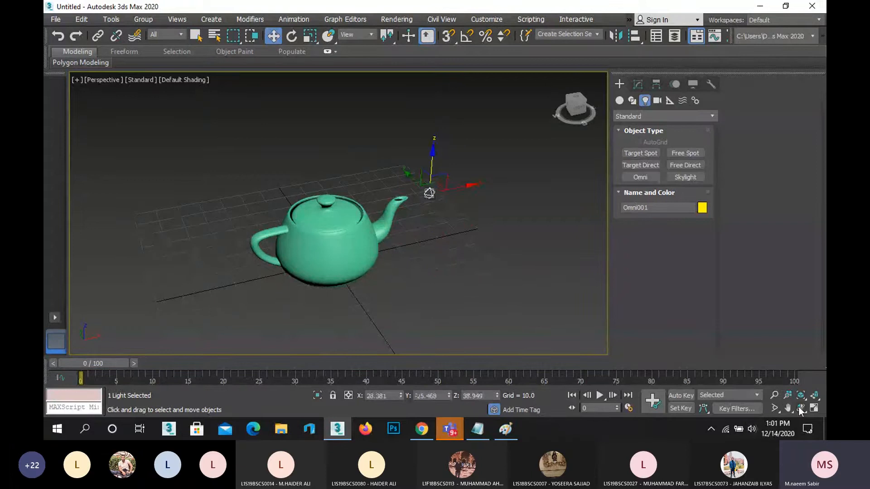
pyautogui.moveTo(387, 245); pyautogui.dragTo(392, 213)
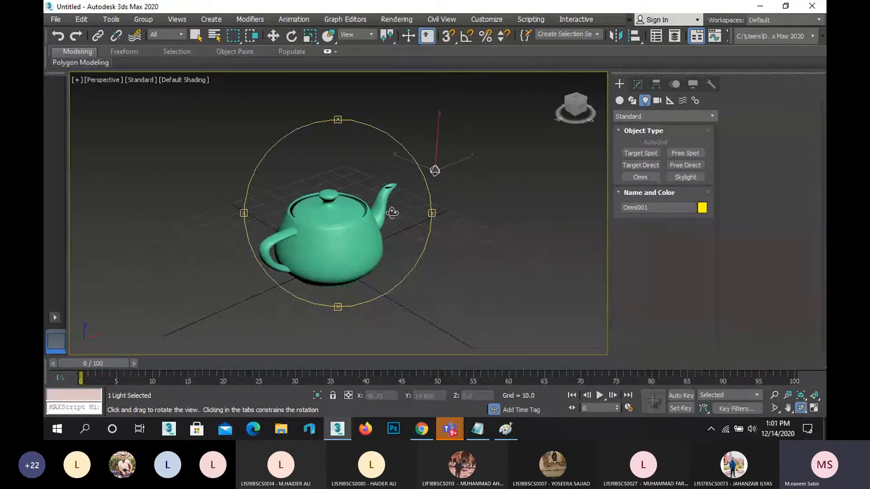
pyautogui.hotkey('shift', 'q')
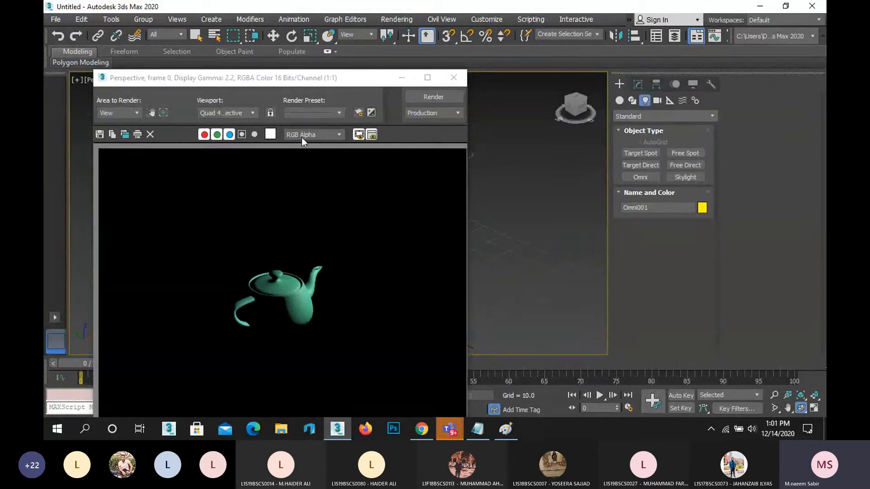
pyautogui.click(453, 78)
# Move the omni light across to the handle side at about X -30, Y 20, and render the Perspective view.
pyautogui.press('w')
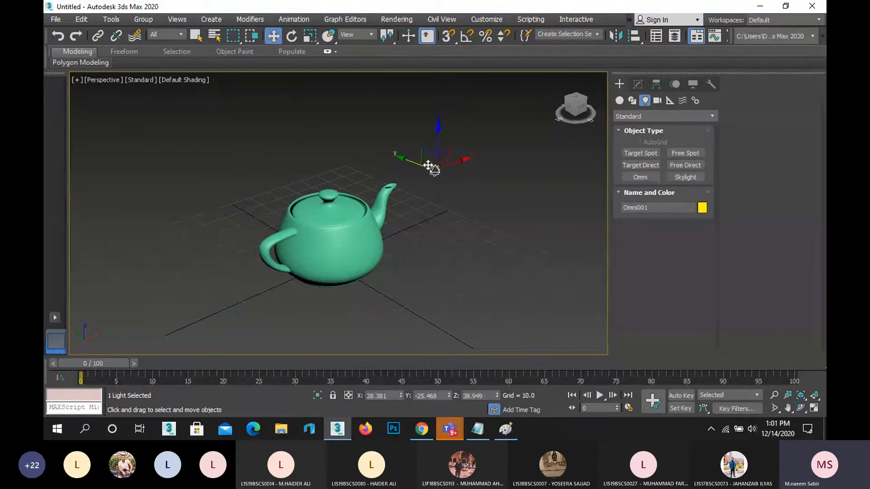
pyautogui.moveTo(428, 164); pyautogui.dragTo(226, 164)
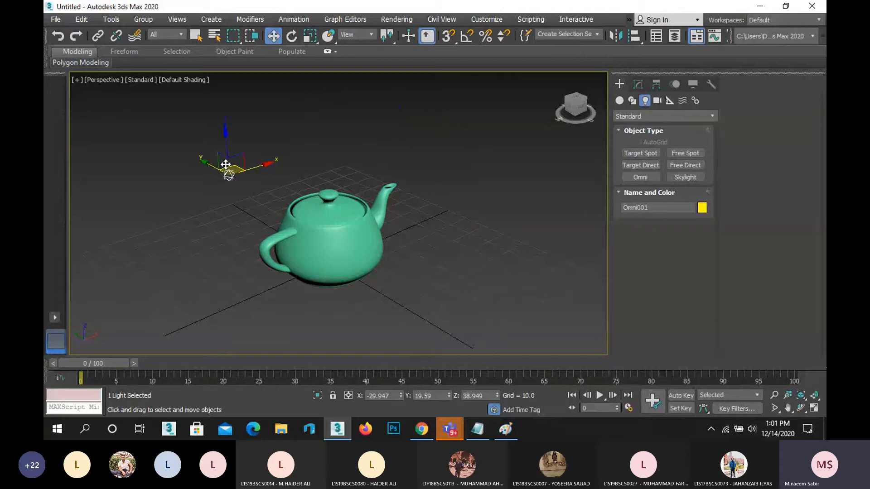
pyautogui.hotkey('shift', 'q')
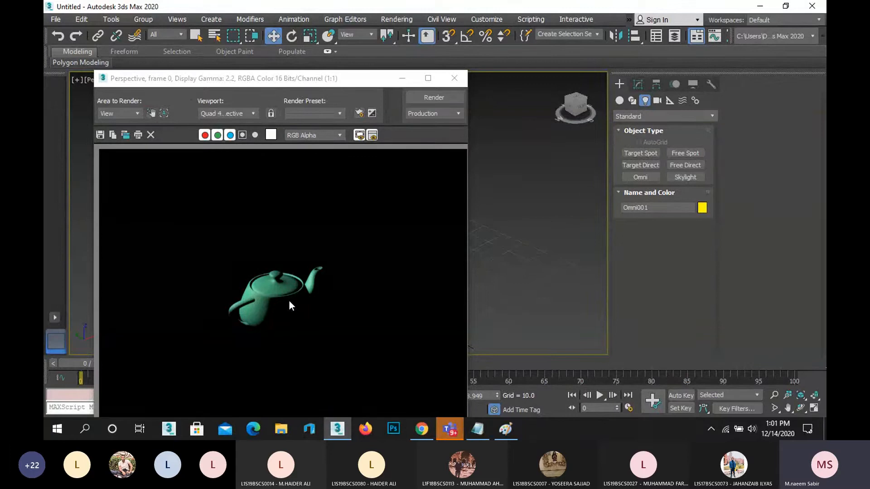
pyautogui.click(454, 79)
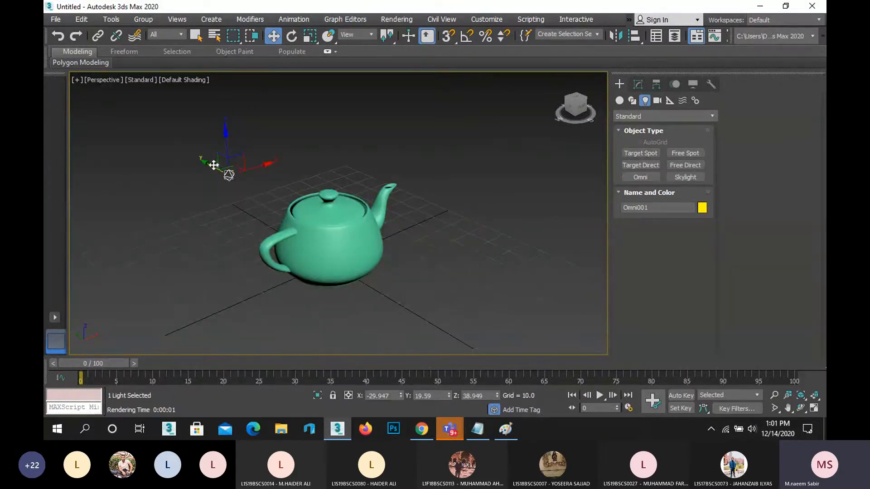
# Try a second omni light copied in front of the teapot at about X -9, Y -58 with a test render, and delete the copy.
pyautogui.moveTo(210, 165)
pyautogui.mouseDown()
pyautogui.moveTo(243, 192)
pyautogui.moveTo(404, 272)
pyautogui.moveTo(441, 233)
pyautogui.moveTo(408, 224)
pyautogui.mouseUp()
pyautogui.click(427, 262)
pyautogui.hotkey('shift', 'q')
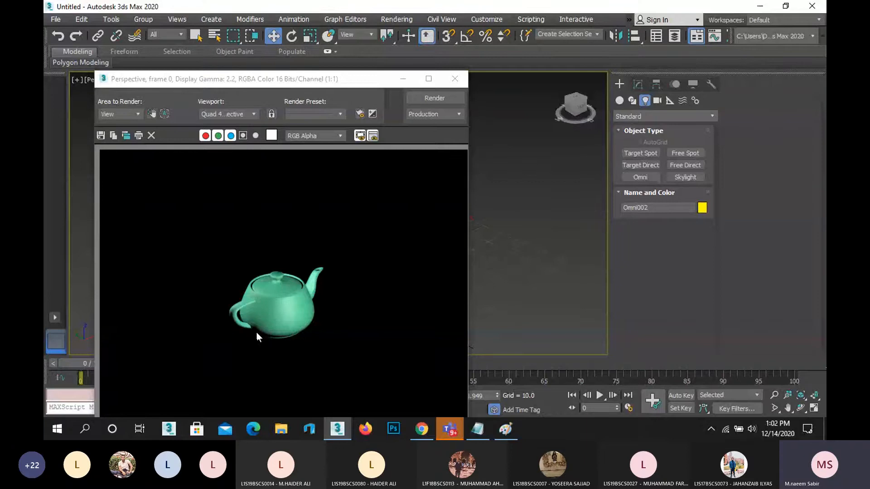
pyautogui.click(459, 79)
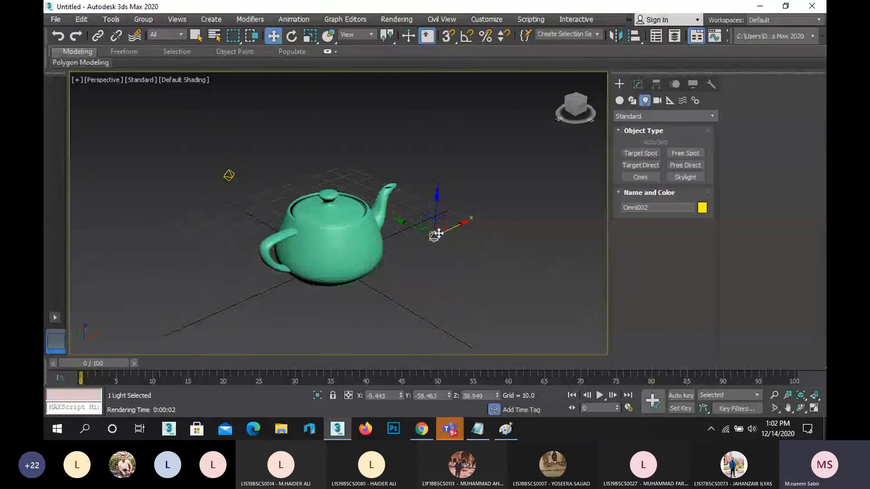
pyautogui.press('Delete')
# Move the remaining omni light from the handle side to the front of the teapot, at about X 5, Y -60.
pyautogui.click(800, 409)
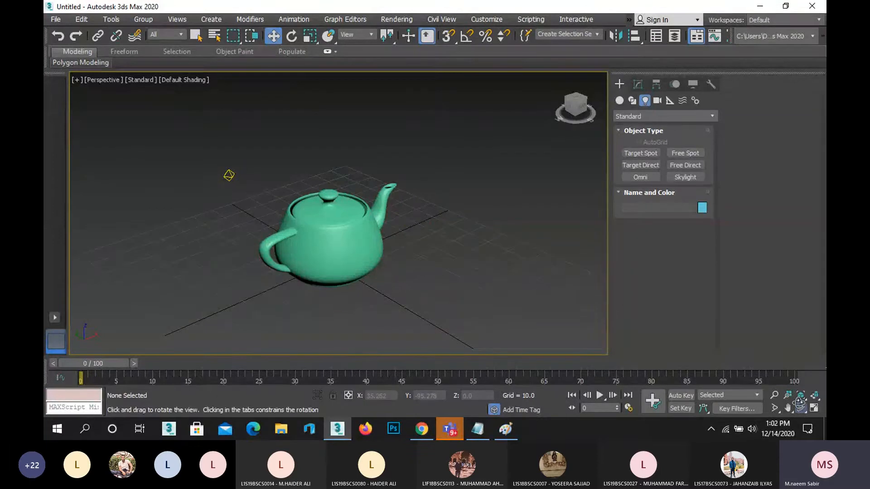
pyautogui.moveTo(462, 284); pyautogui.dragTo(307, 220)
pyautogui.press('w')
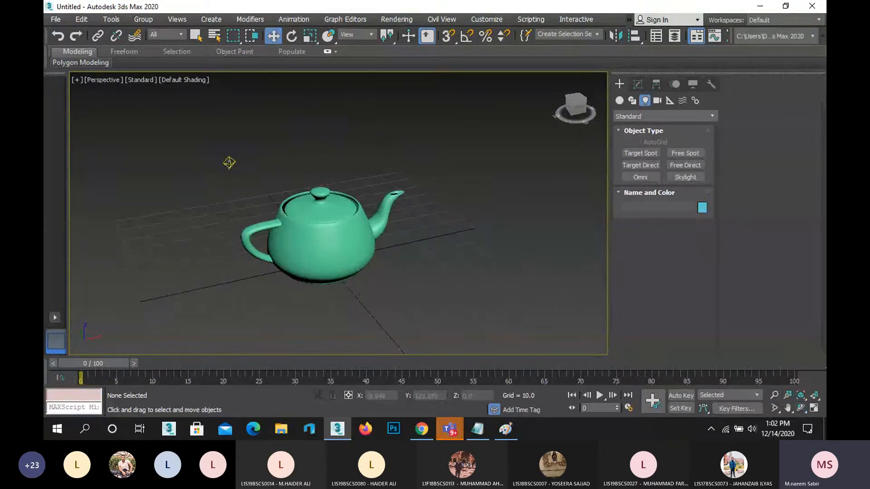
pyautogui.click(229, 162)
pyautogui.moveTo(244, 159); pyautogui.dragTo(447, 235)
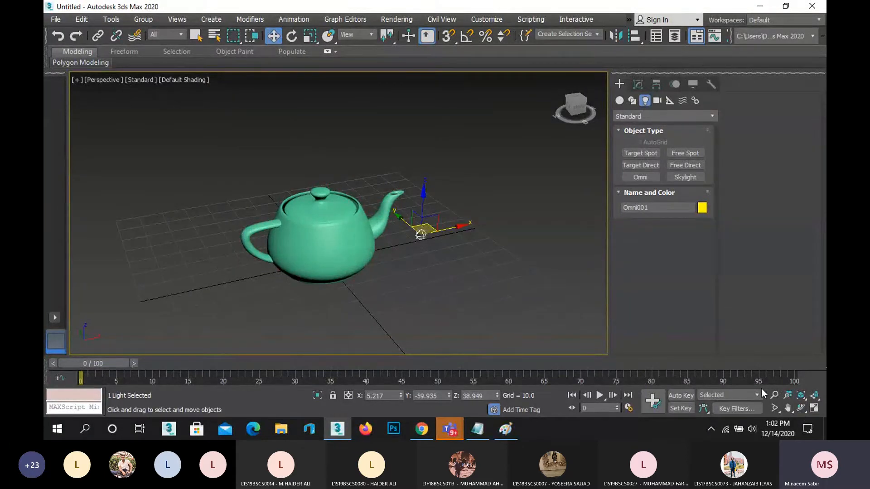
# Reposition the omni light in the Top view to about X 32, Y -32 near the spout, and return to the maximized Perspective view.
pyautogui.press('t')
pyautogui.scroll(-2, 338, 256)
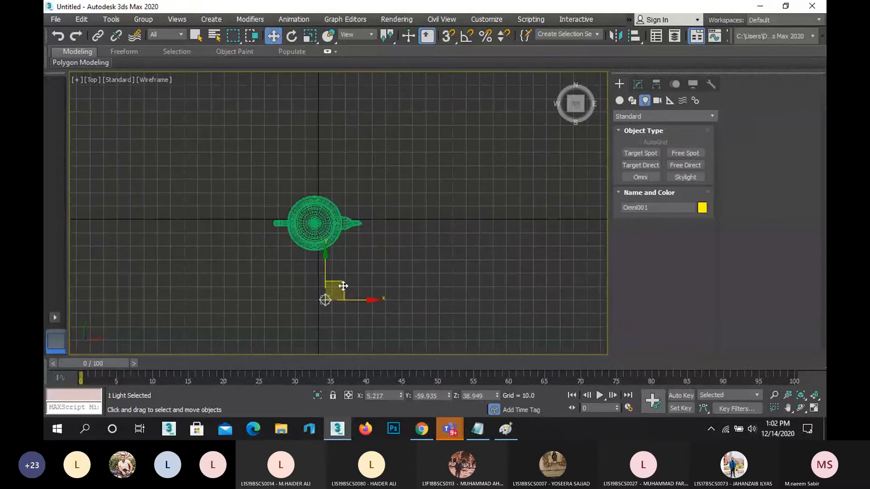
pyautogui.moveTo(342, 285); pyautogui.dragTo(379, 249)
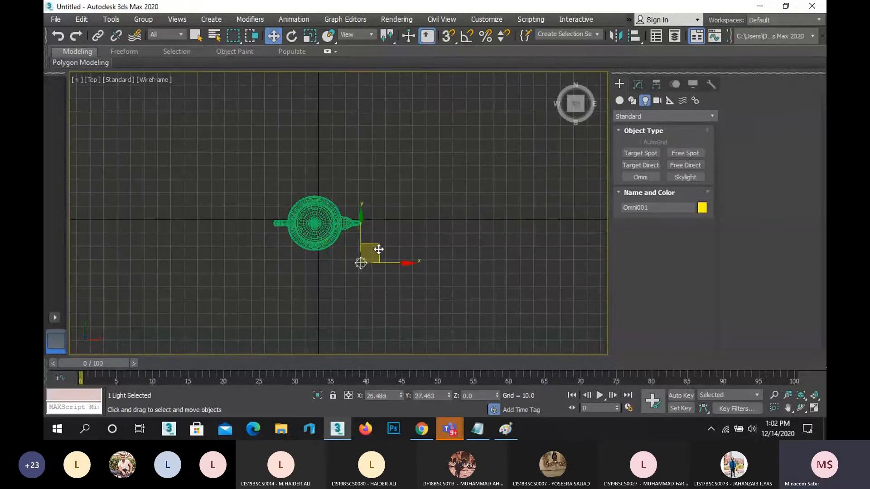
pyautogui.click(813, 408)
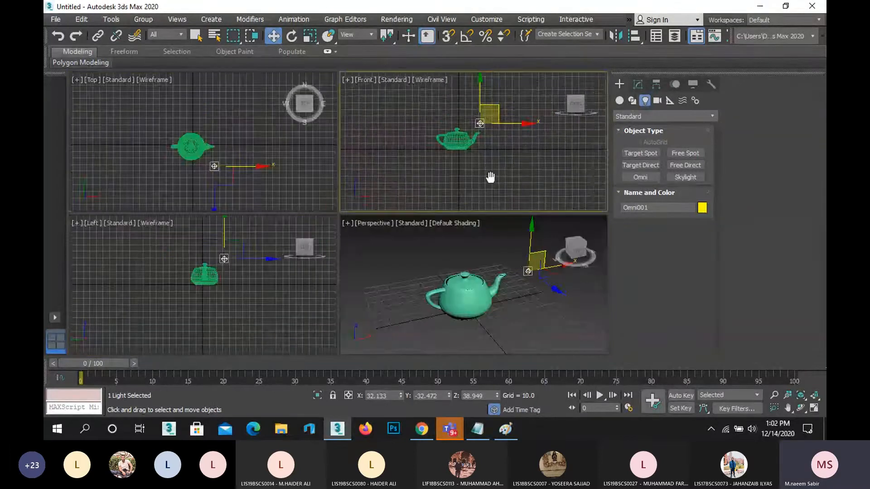
pyautogui.rightClick(494, 323)
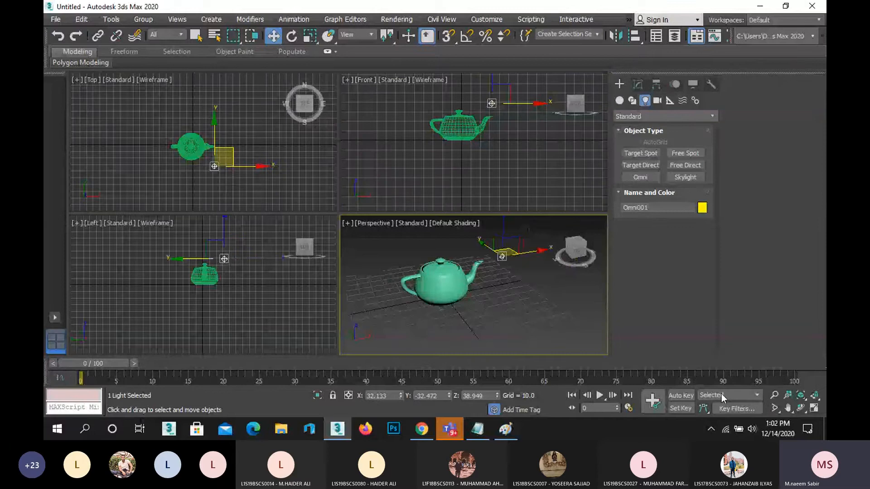
pyautogui.click(814, 408)
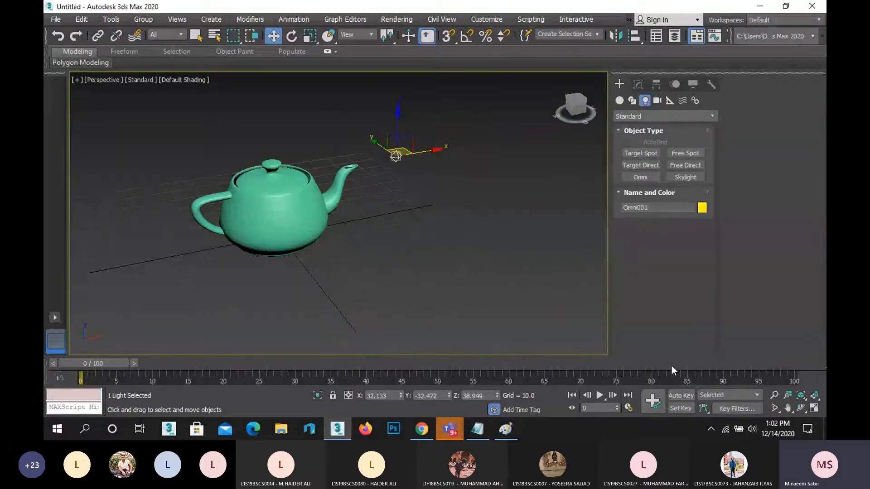
pyautogui.scroll(-4, 455, 270)
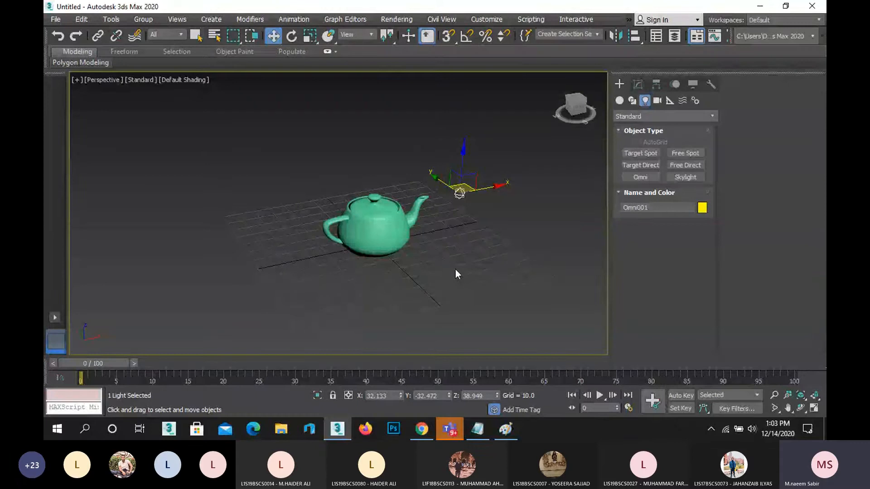
# Create a large Plane primitive under the teapot as a floor, extending past the grid, centred at about X 5, Y -2.
pyautogui.click(618, 100)
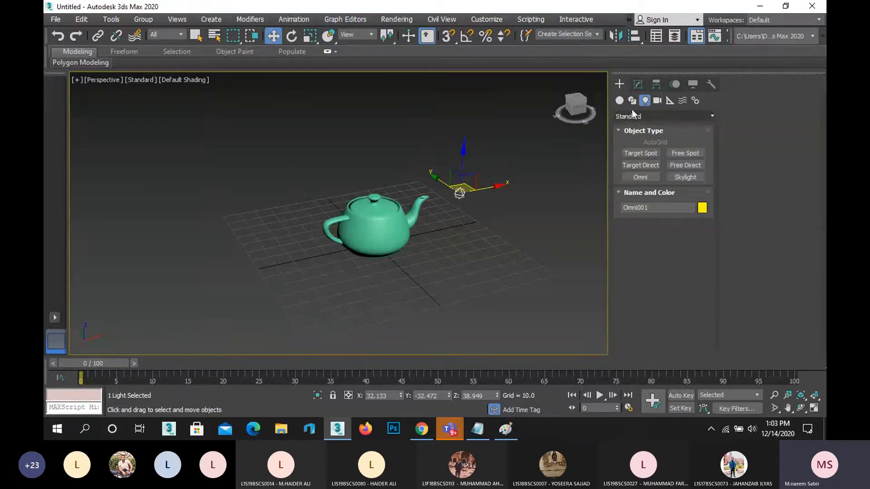
pyautogui.click(685, 201)
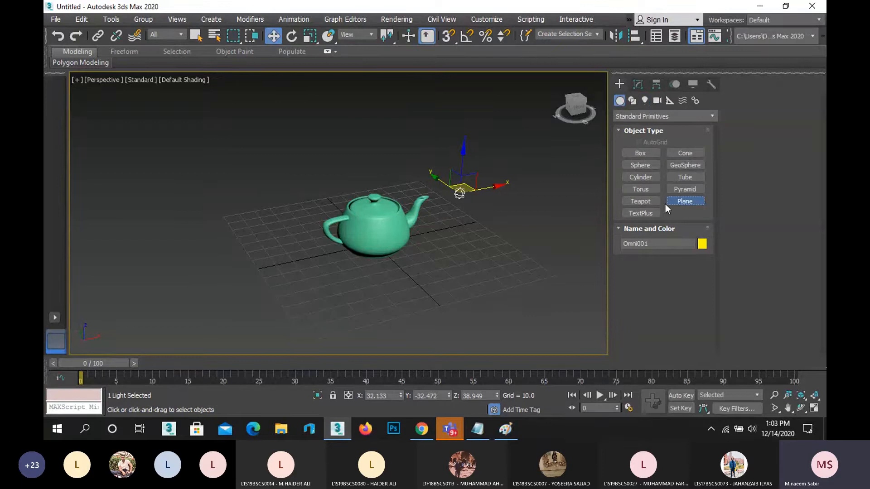
pyautogui.moveTo(198, 203); pyautogui.dragTo(620, 302)
pyautogui.press('w')
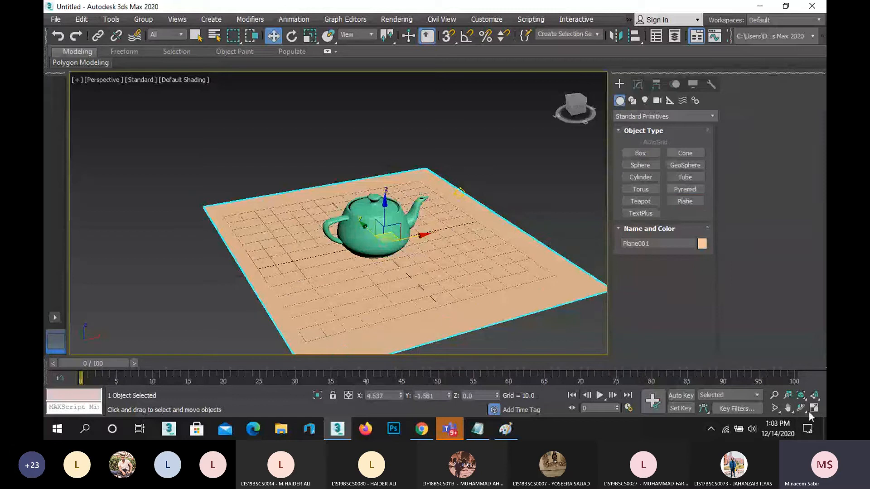
# Render the Perspective view to inspect how the omni light falls on the teapot and the floor plane.
pyautogui.click(801, 407)
pyautogui.moveTo(358, 239); pyautogui.dragTo(371, 233)
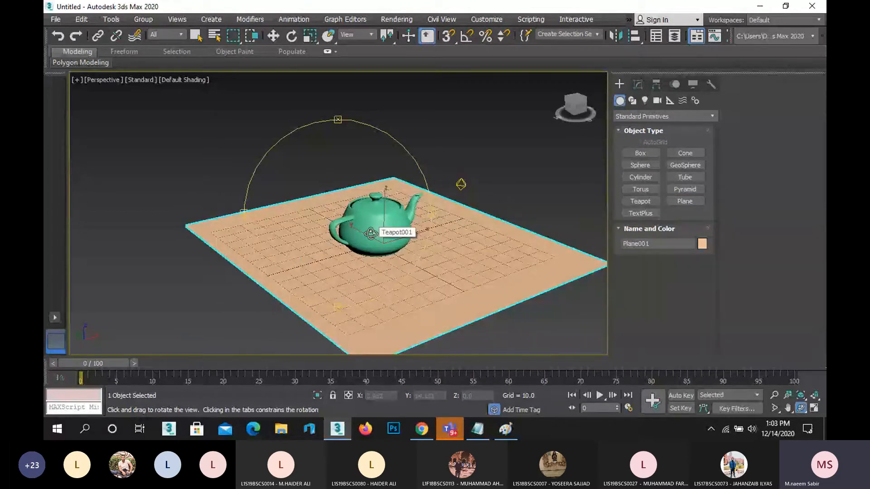
pyautogui.hotkey('shift', 'q')
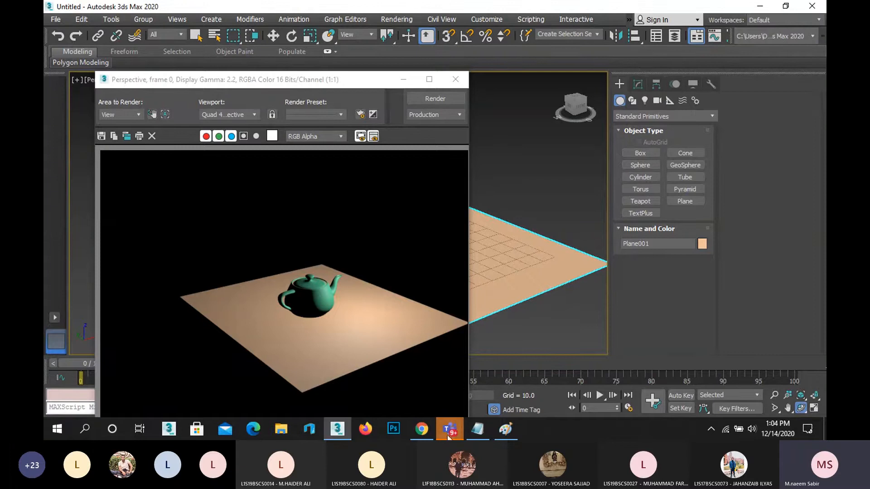
# Check the class meeting window in Microsoft Teams, return to 3ds Max and close the rendered frame.
pyautogui.moveTo(448, 435)
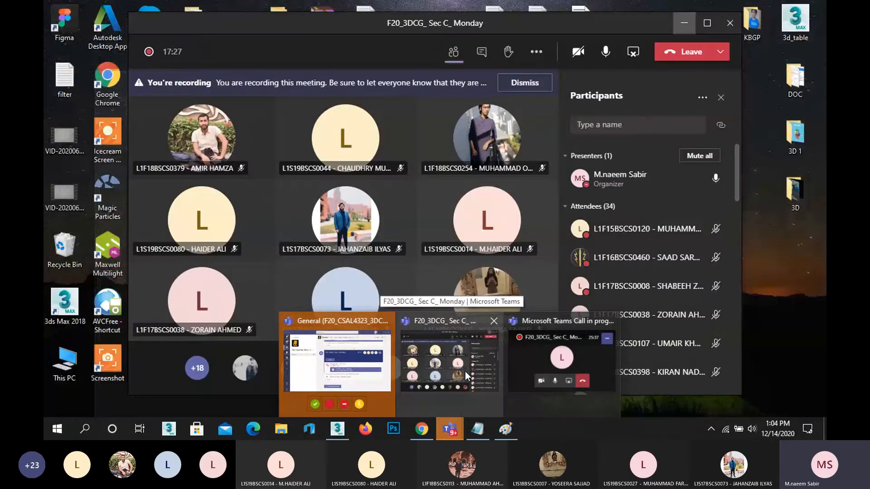
pyautogui.click(466, 370)
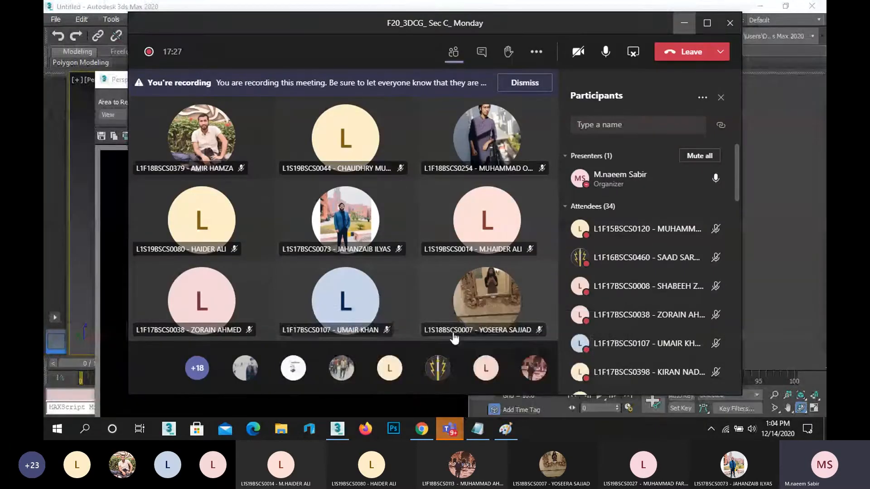
pyautogui.click(683, 25)
pyautogui.click(455, 79)
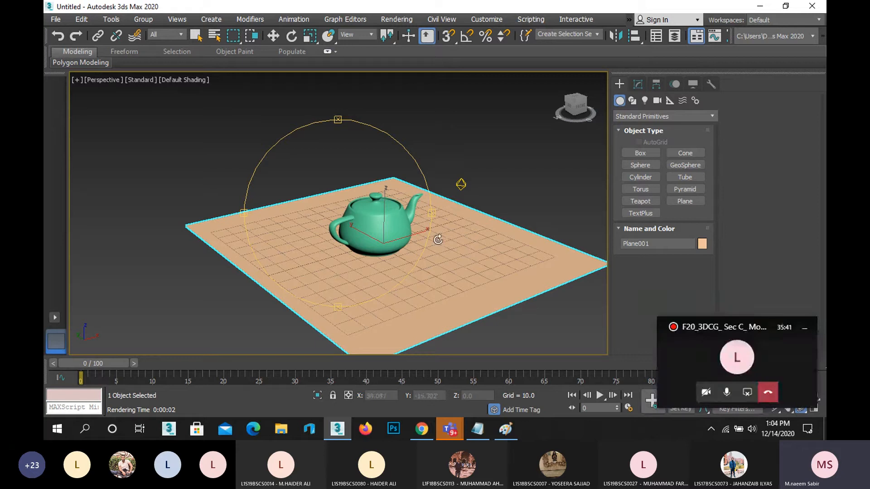
# Hide the floating call window and examine the teapot, plane and light from a different angle in the Perspective view.
pyautogui.moveTo(354, 234); pyautogui.dragTo(322, 230)
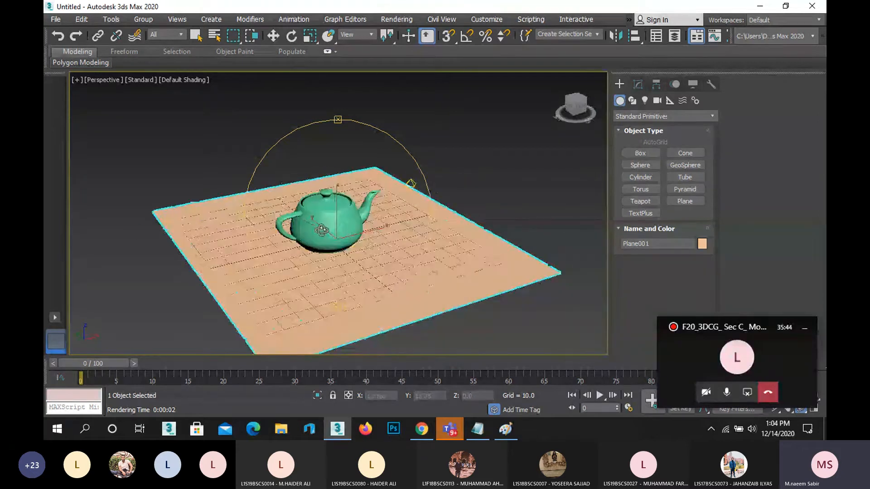
pyautogui.rightClick(322, 230)
pyautogui.click(457, 166)
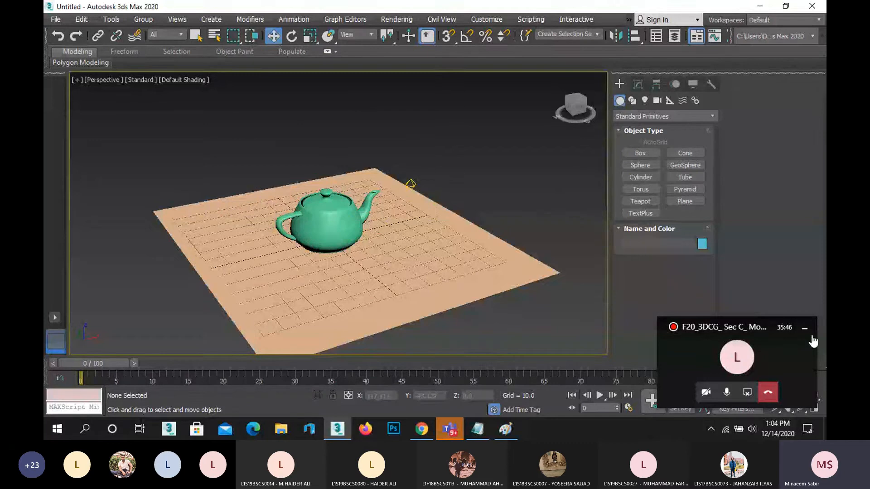
pyautogui.click(804, 328)
pyautogui.click(801, 408)
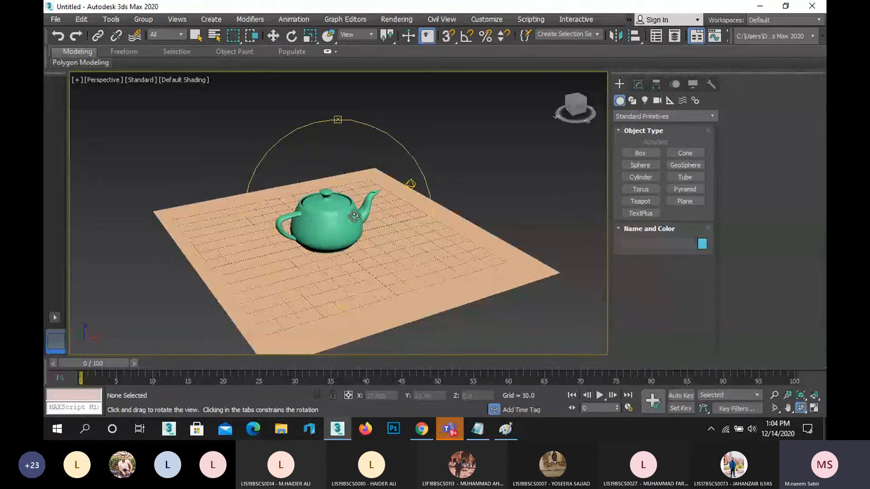
pyautogui.moveTo(362, 213); pyautogui.dragTo(382, 214)
pyautogui.rightClick(382, 214)
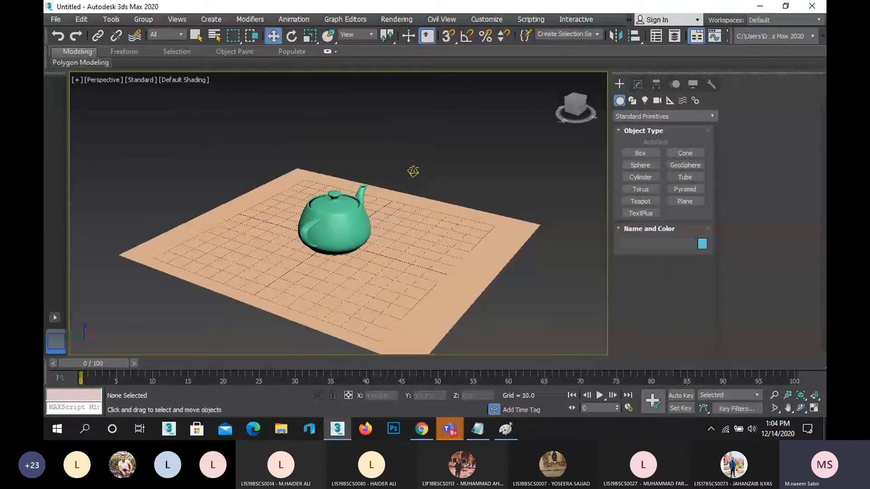
# Select the omni light above the floor plane and open its modify parameters.
pyautogui.click(413, 172)
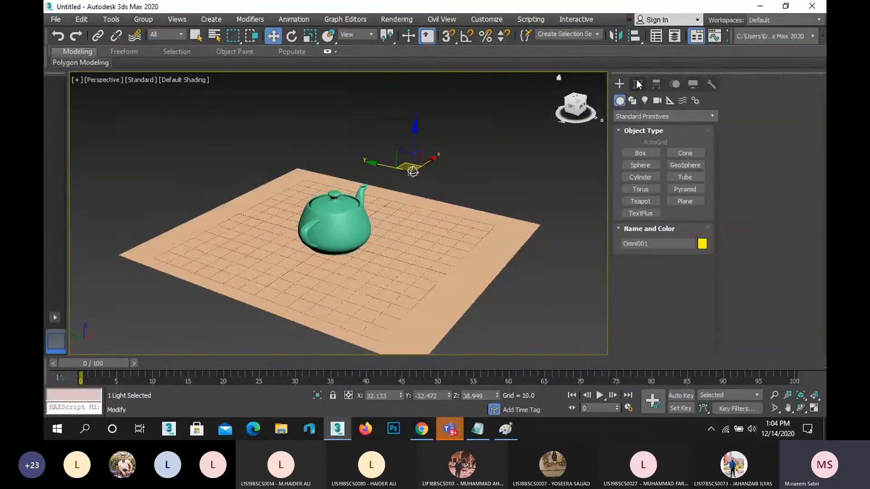
pyautogui.click(452, 229)
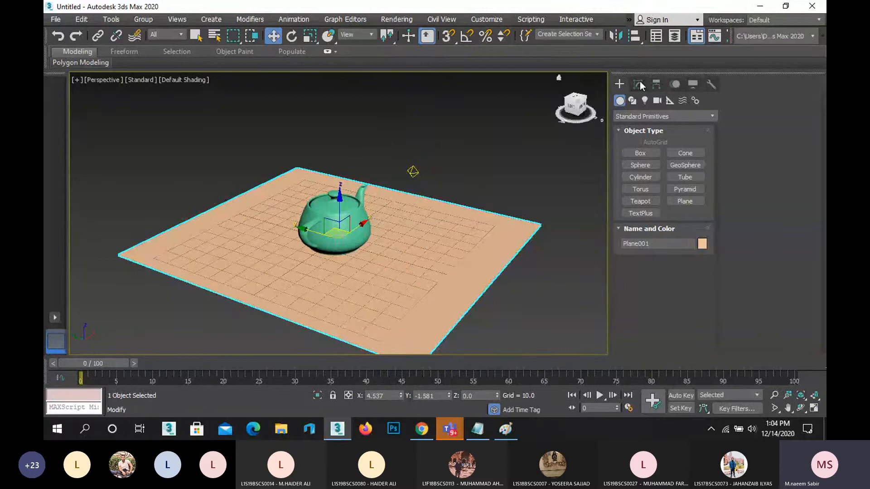
pyautogui.click(409, 168)
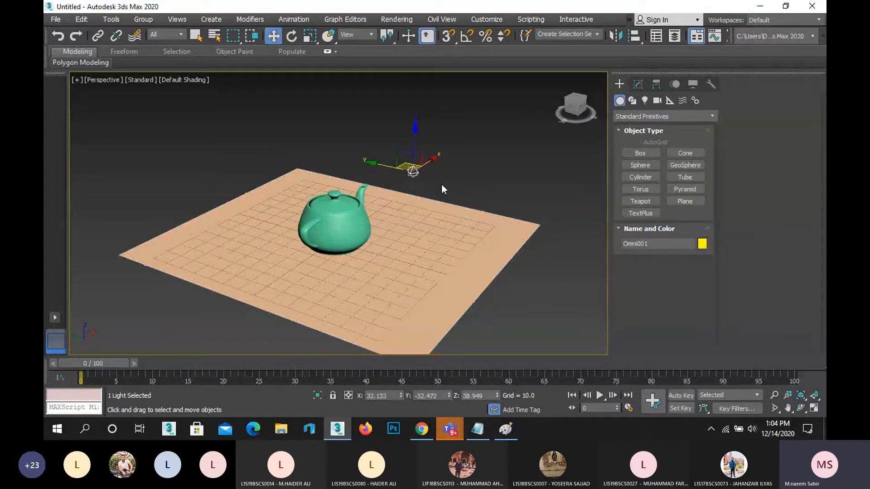
pyautogui.scroll(3, 420, 183)
pyautogui.rightClick(448, 171)
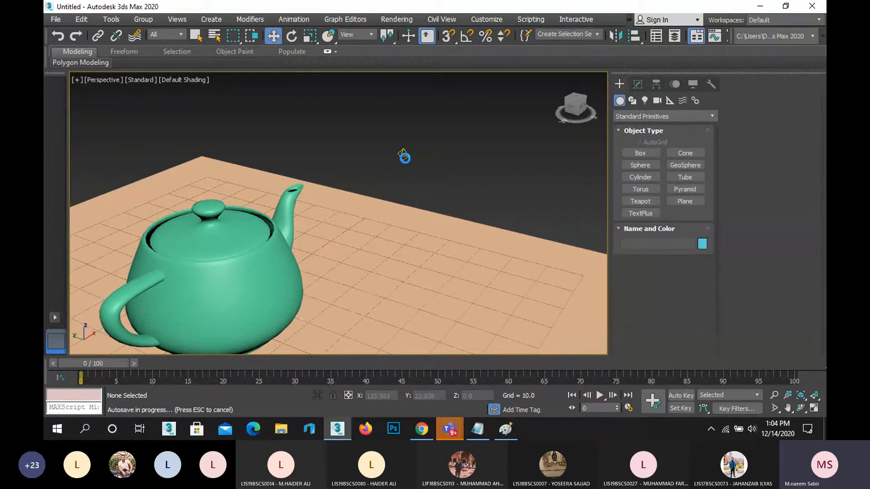
pyautogui.click(404, 155)
pyautogui.scroll(2, 407, 163)
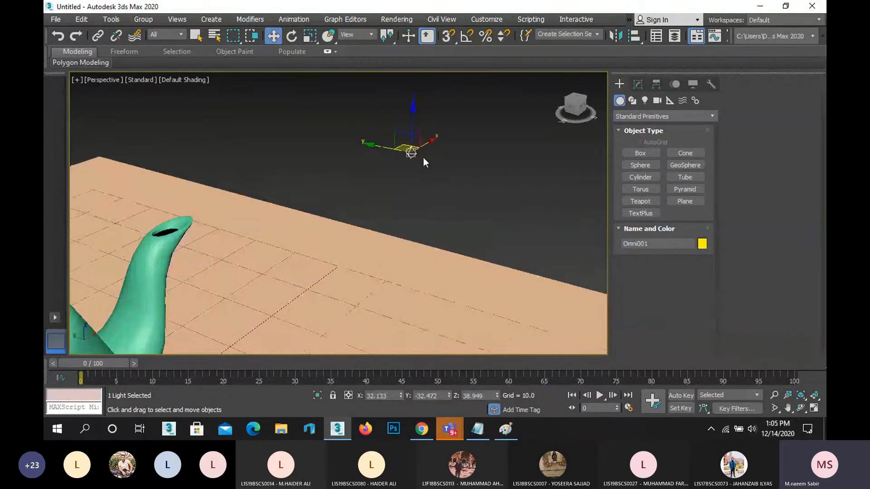
pyautogui.scroll(-3, 394, 176)
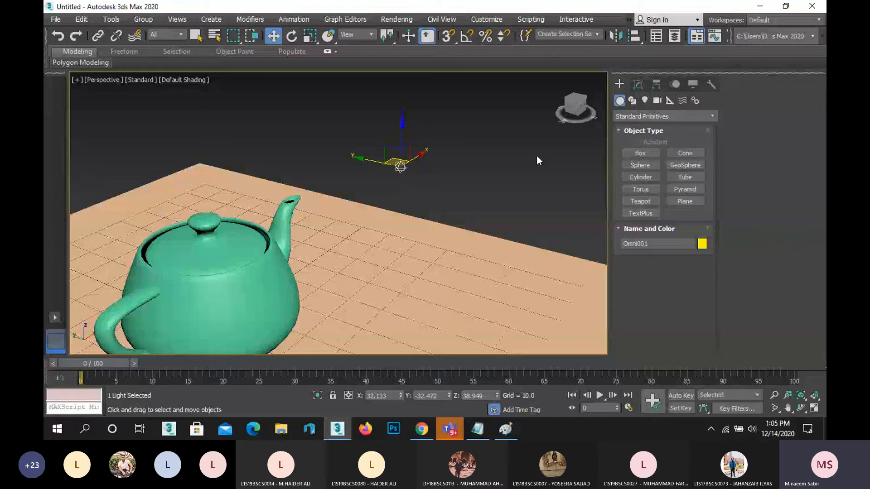
pyautogui.click(637, 84)
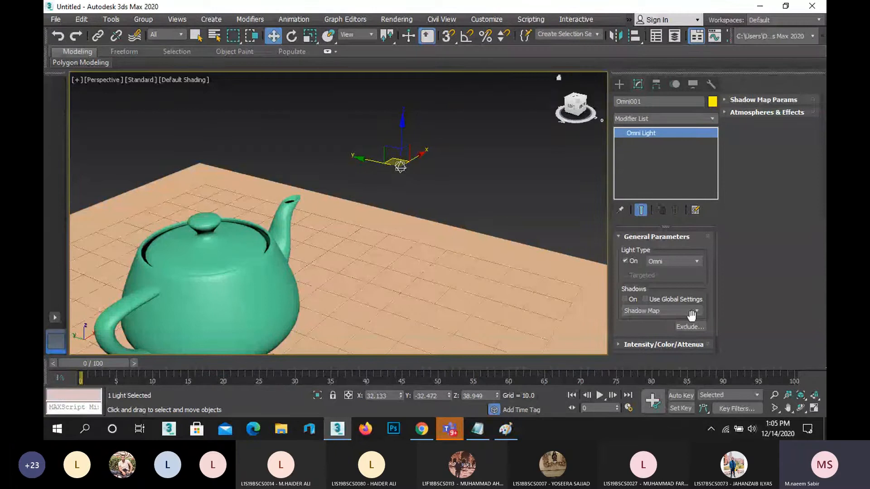
# Switch the omni light off for a test render, switch it back on and render again for comparison.
pyautogui.click(635, 262)
pyautogui.hotkey('shift', 'q')
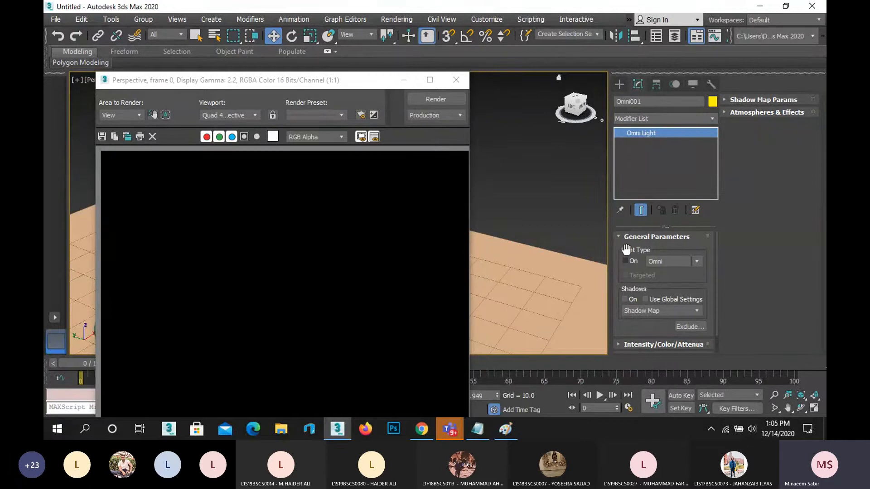
pyautogui.click(630, 261)
pyautogui.click(434, 99)
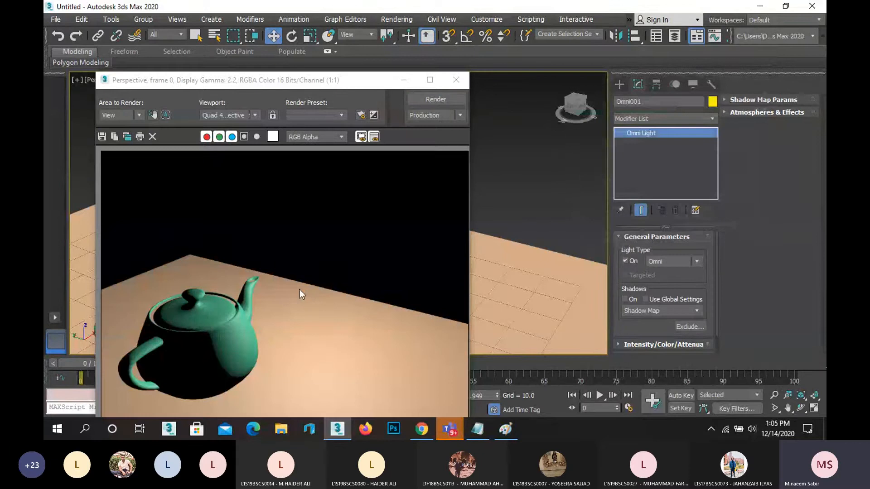
pyautogui.click(456, 79)
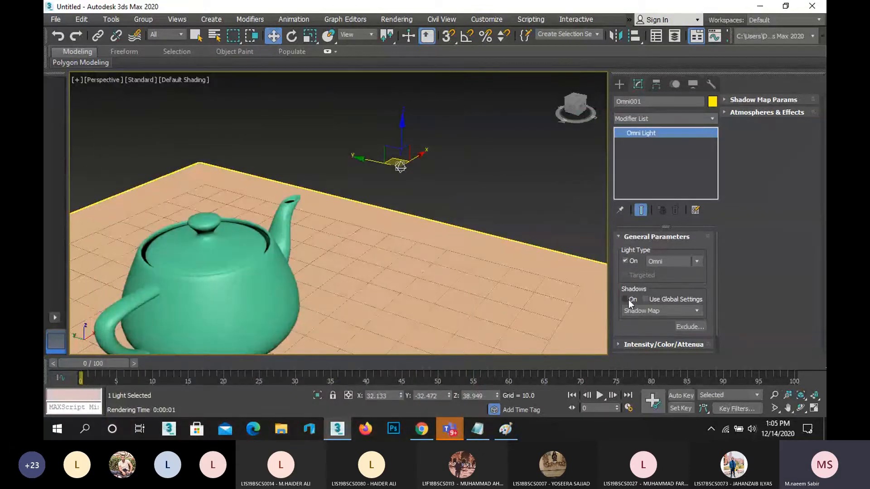
# Enable Shadow Map shadows for the omni light and render the Perspective view to check the teapot's shadow.
pyautogui.moveTo(427, 280); pyautogui.dragTo(470, 248, button='middle')
pyautogui.scroll(-3, 470, 248)
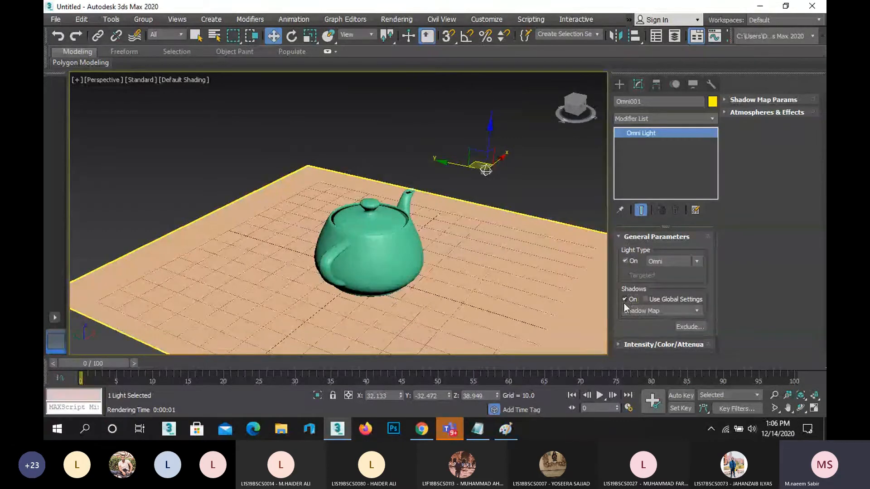
pyautogui.hotkey('shift', 'q')
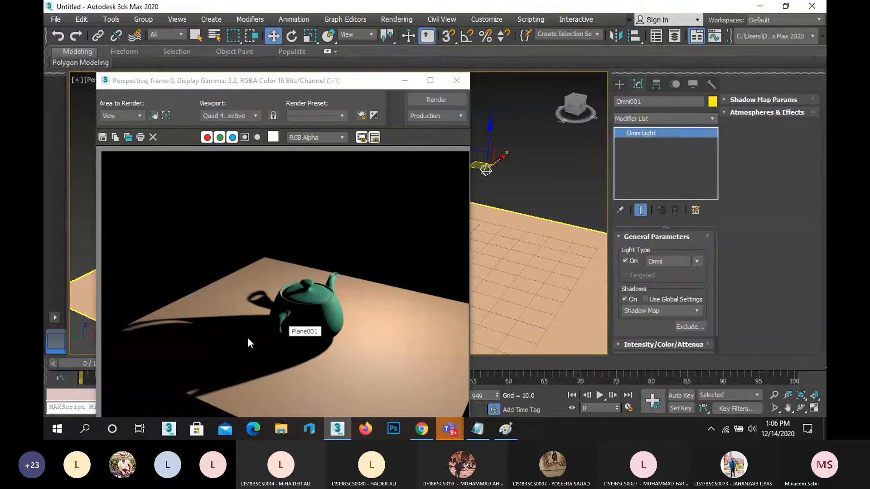
pyautogui.click(457, 80)
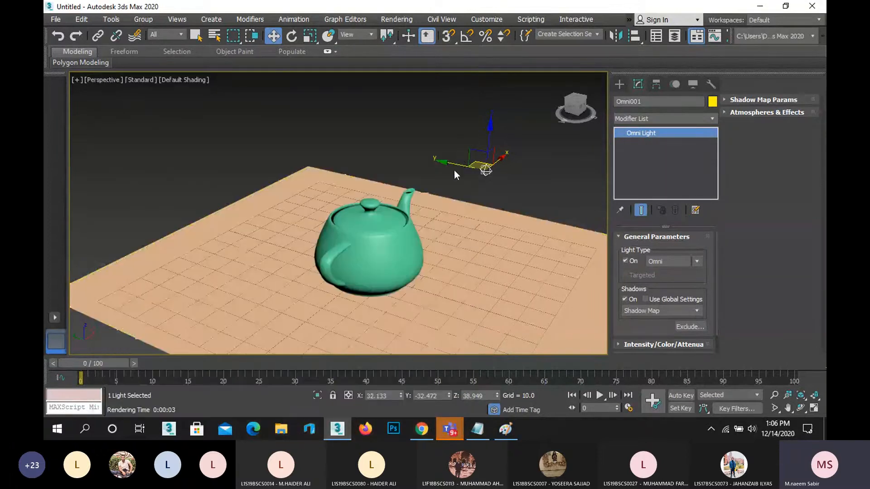
# Move the omni light directly above the teapot at about X -2, Y -1, Z 57, and render the Perspective view.
pyautogui.moveTo(489, 165); pyautogui.dragTo(304, 193)
pyautogui.moveTo(368, 202); pyautogui.dragTo(368, 112)
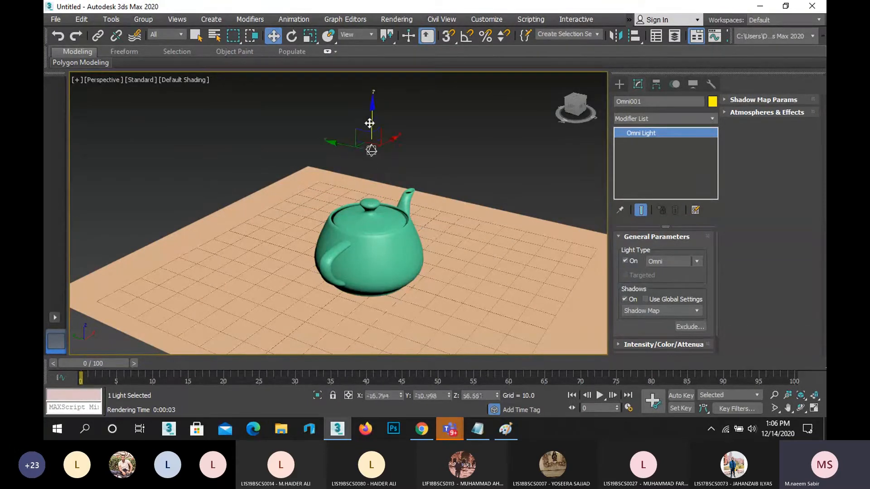
pyautogui.press('t')
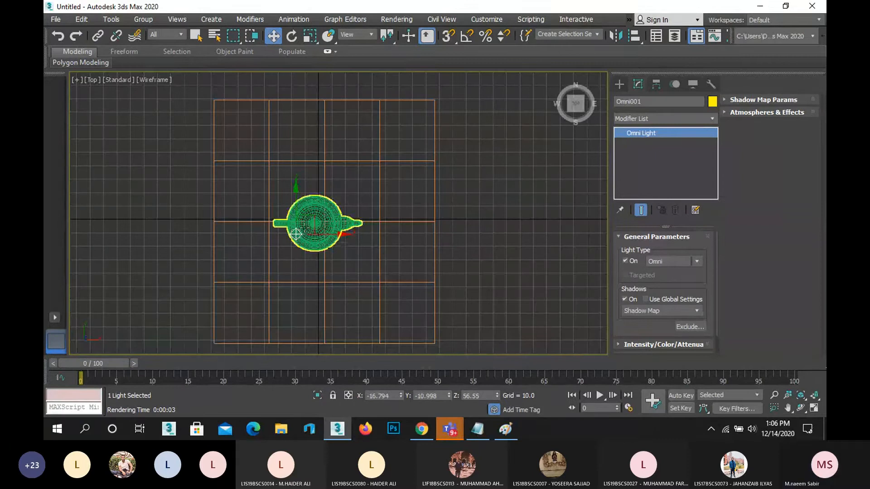
pyautogui.moveTo(295, 234); pyautogui.dragTo(331, 204)
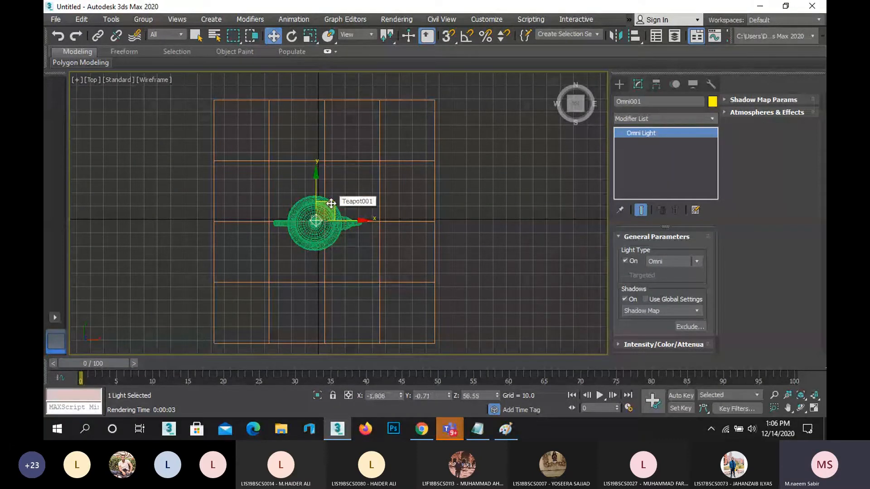
pyautogui.press('p')
pyautogui.hotkey('shift', 'q')
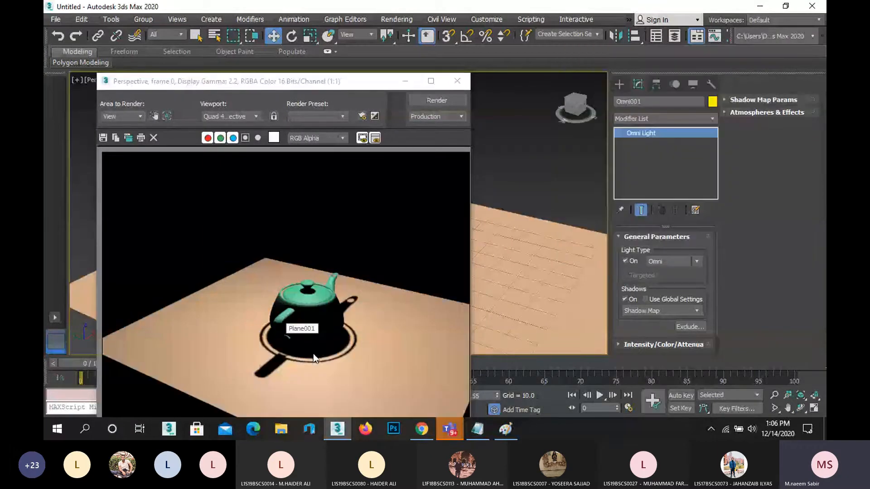
pyautogui.click(464, 78)
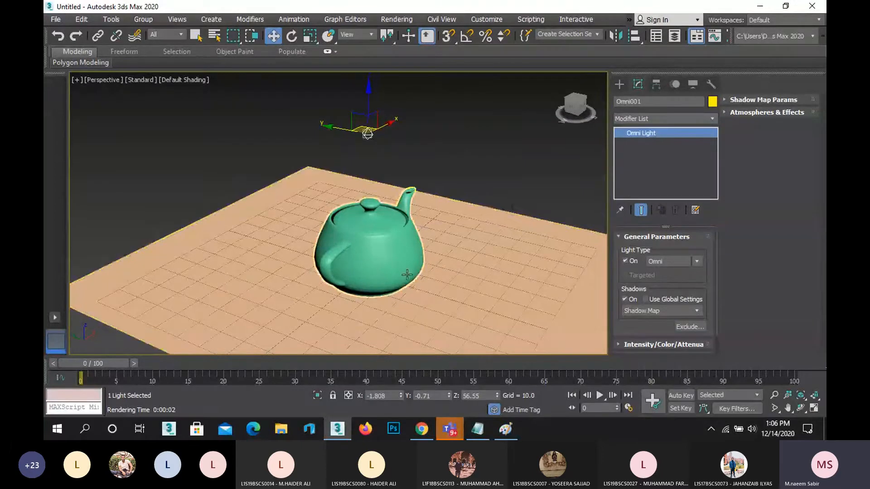
# Lower the omni light and move it to the side of the teapot, at about Y -62, Z 26.
pyautogui.click(798, 408)
pyautogui.moveTo(345, 250); pyautogui.dragTo(386, 245)
pyautogui.rightClick(384, 172)
pyautogui.moveTo(372, 103); pyautogui.dragTo(373, 156)
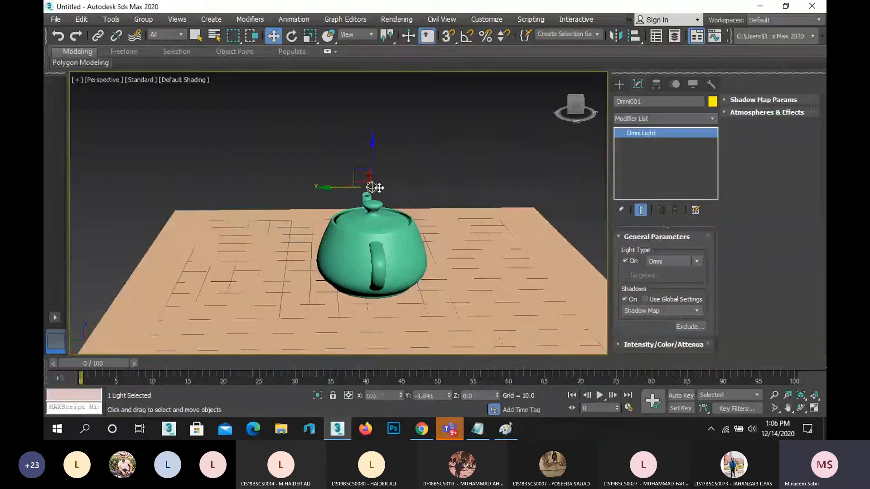
pyautogui.moveTo(343, 186); pyautogui.dragTo(506, 187)
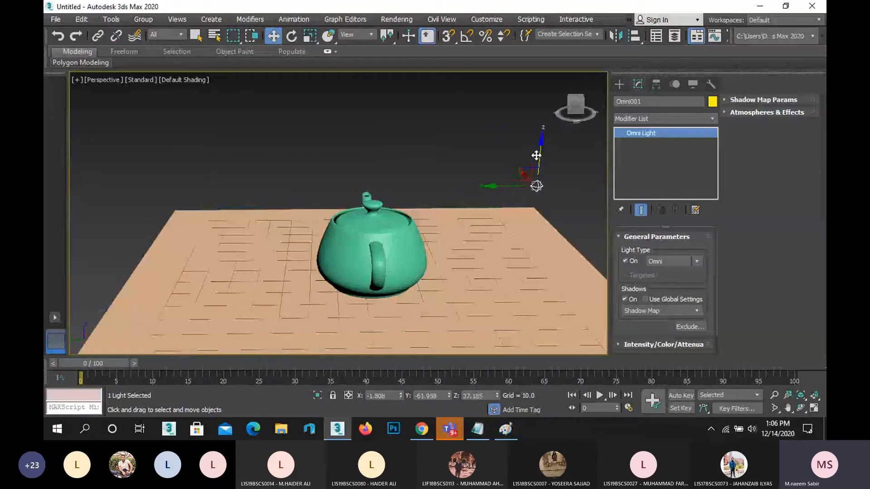
pyautogui.moveTo(536, 155); pyautogui.dragTo(546, 184)
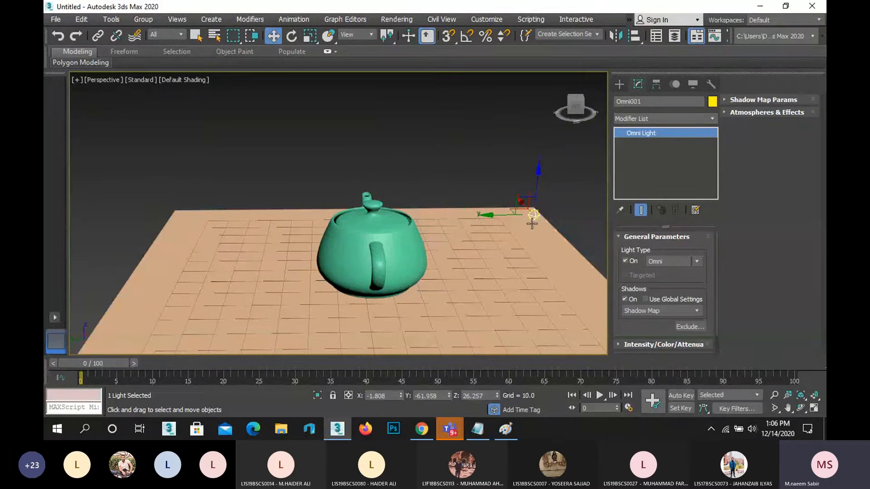
# Lower the omni light to about Z 22 and render the Perspective view to check the teapot's shadow.
pyautogui.click(801, 408)
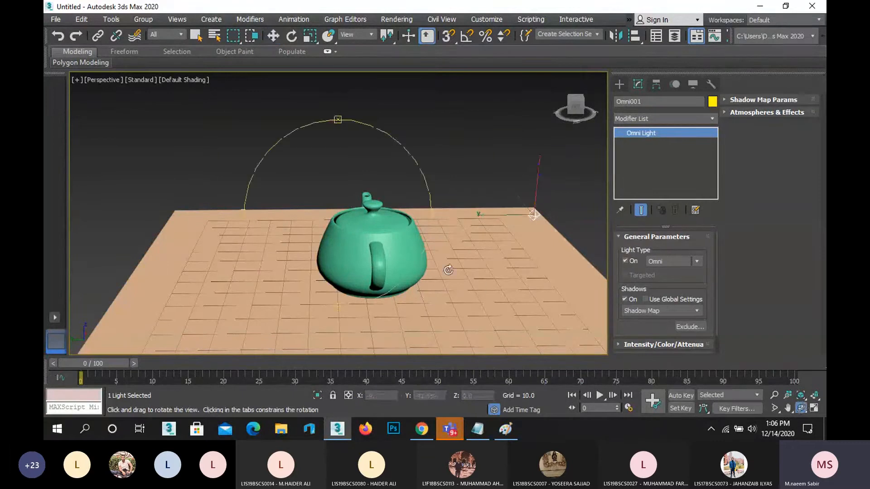
pyautogui.moveTo(376, 224); pyautogui.dragTo(372, 209)
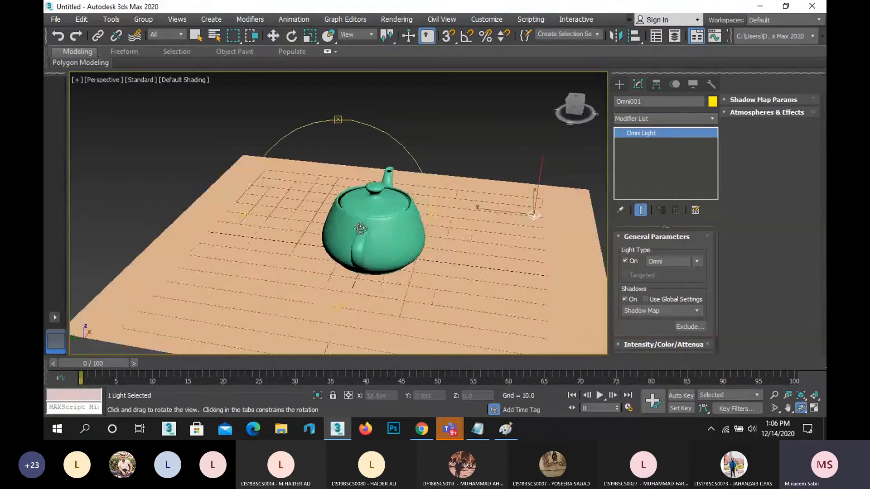
pyautogui.rightClick(373, 208)
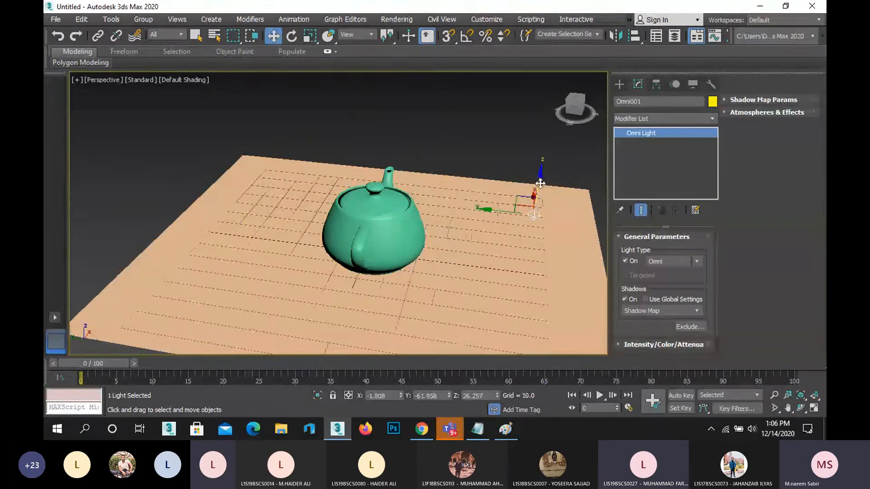
pyautogui.moveTo(540, 184); pyautogui.dragTo(540, 194)
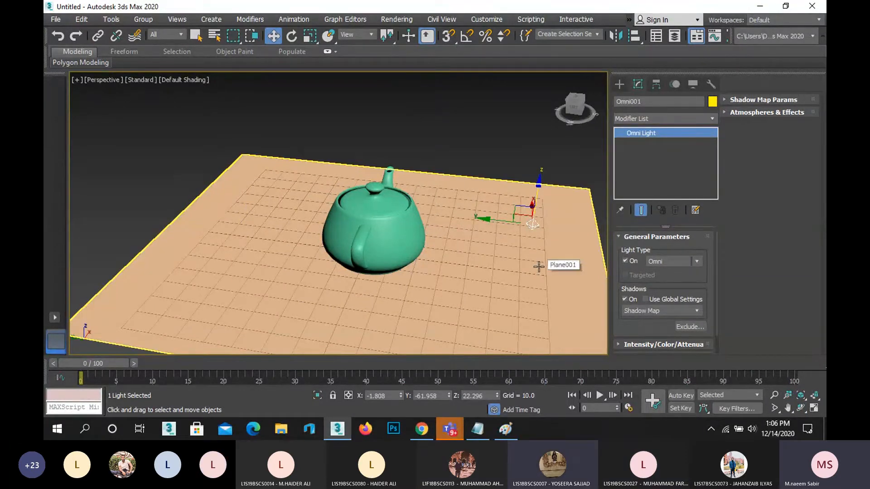
pyautogui.hotkey('shift', 'q')
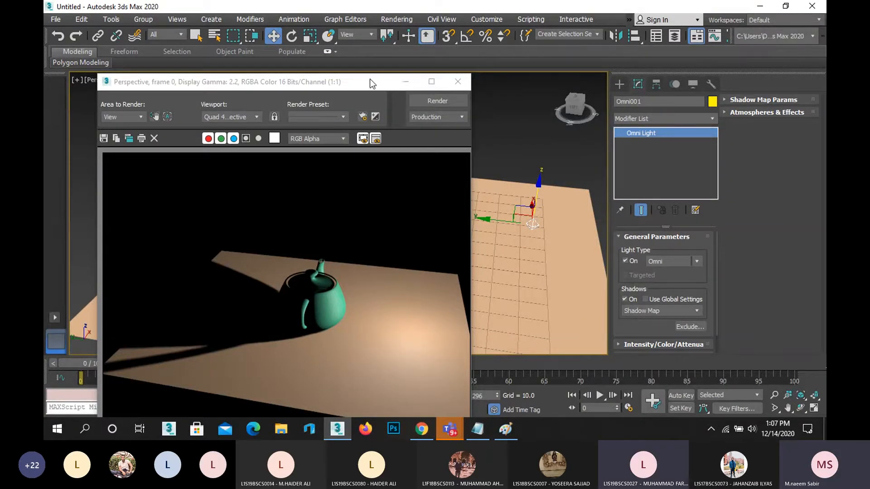
pyautogui.moveTo(353, 80); pyautogui.dragTo(375, 31)
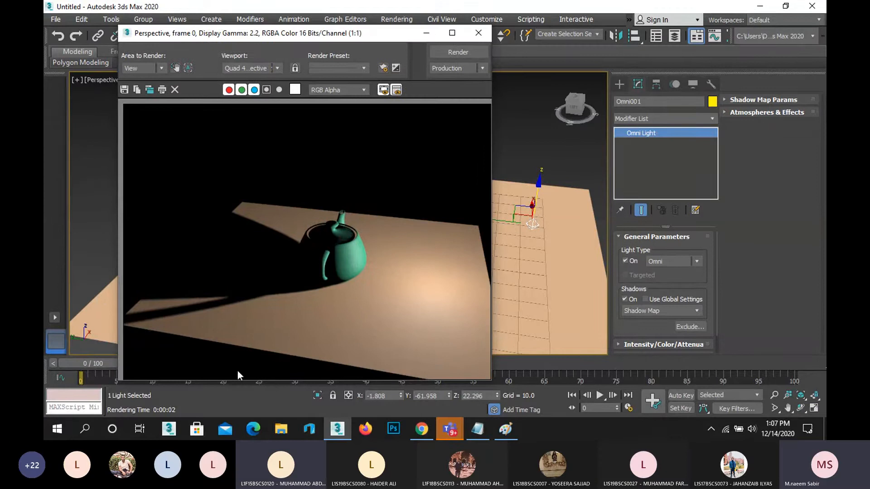
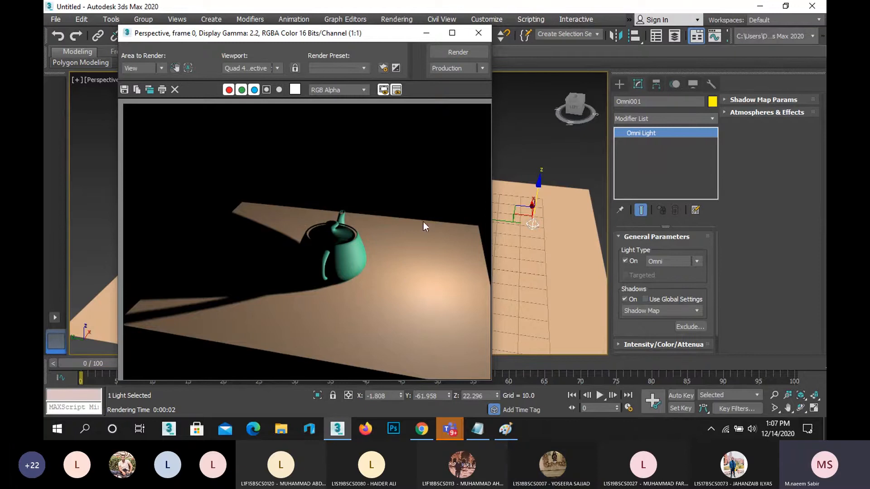
pyautogui.click(479, 33)
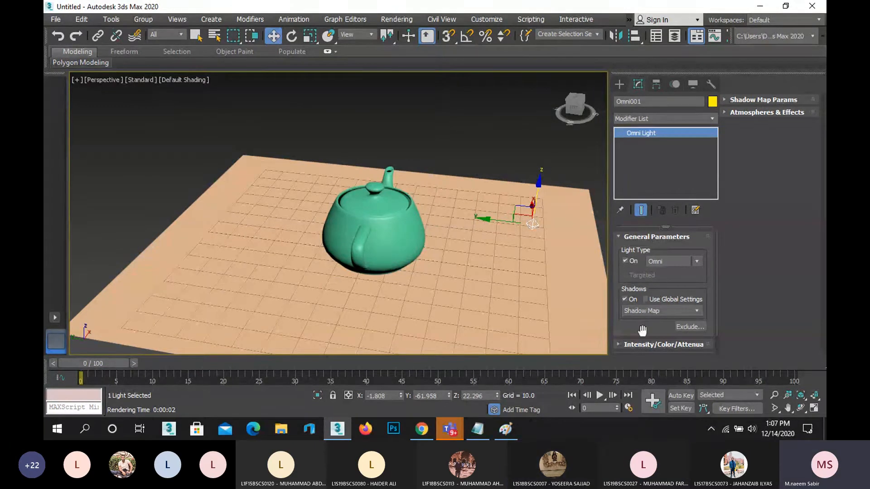
# Raise the omni light to about Z 42 and render the Perspective view with a yellow light color of RGB 195, 189, 32.
pyautogui.click(664, 345)
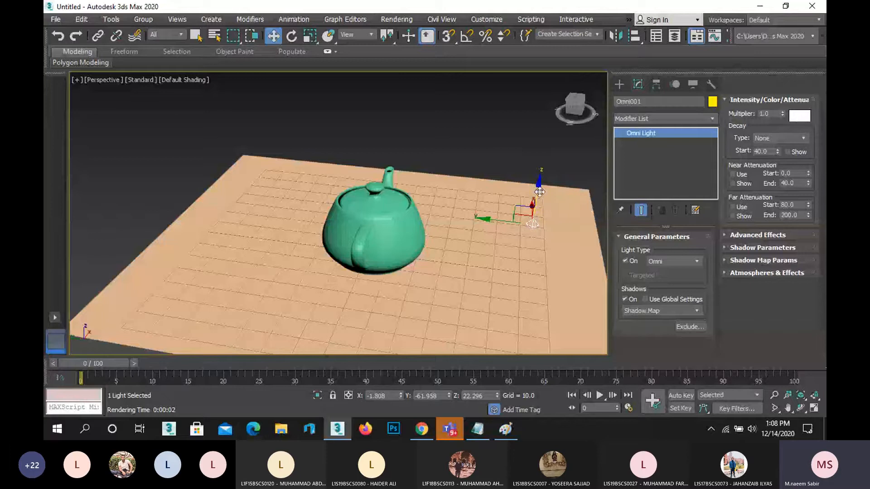
pyautogui.moveTo(538, 190); pyautogui.dragTo(542, 140)
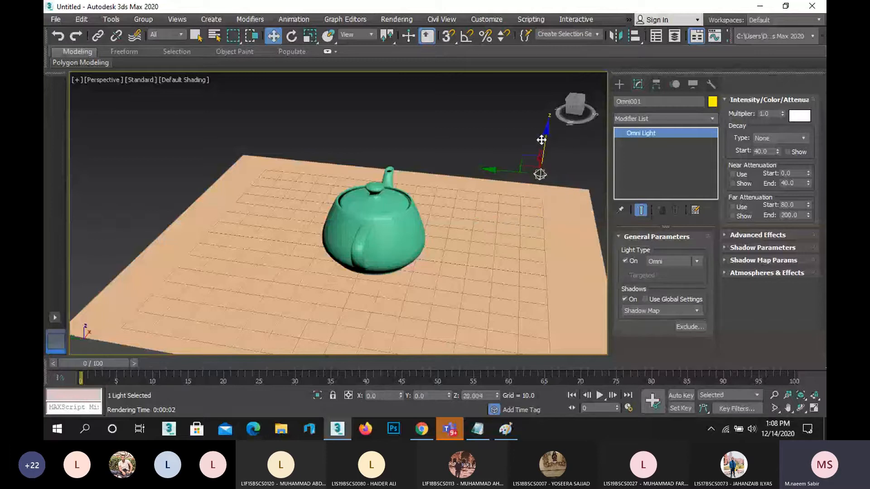
pyautogui.click(800, 116)
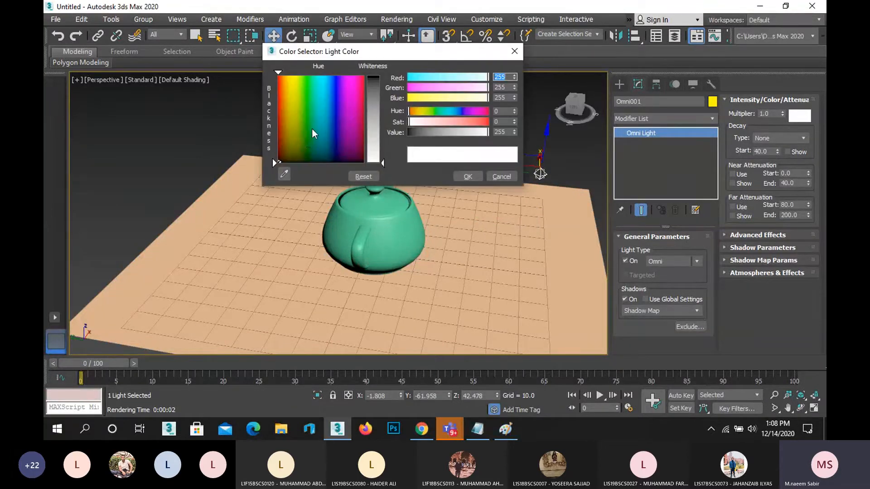
pyautogui.moveTo(305, 121); pyautogui.dragTo(292, 98)
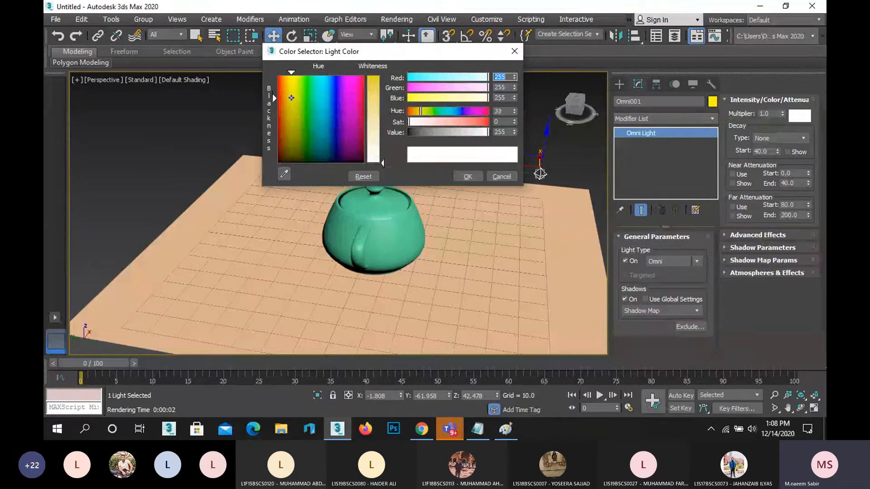
pyautogui.click(373, 86)
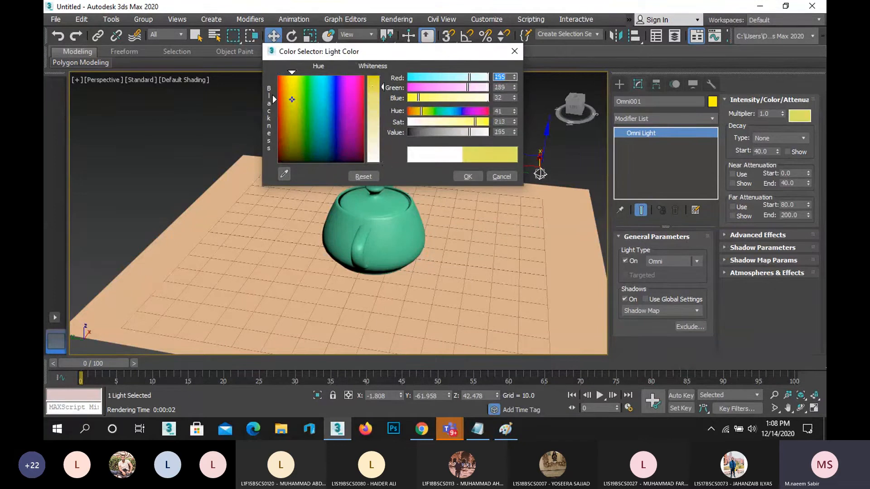
pyautogui.click(467, 177)
pyautogui.hotkey('shift', 'q')
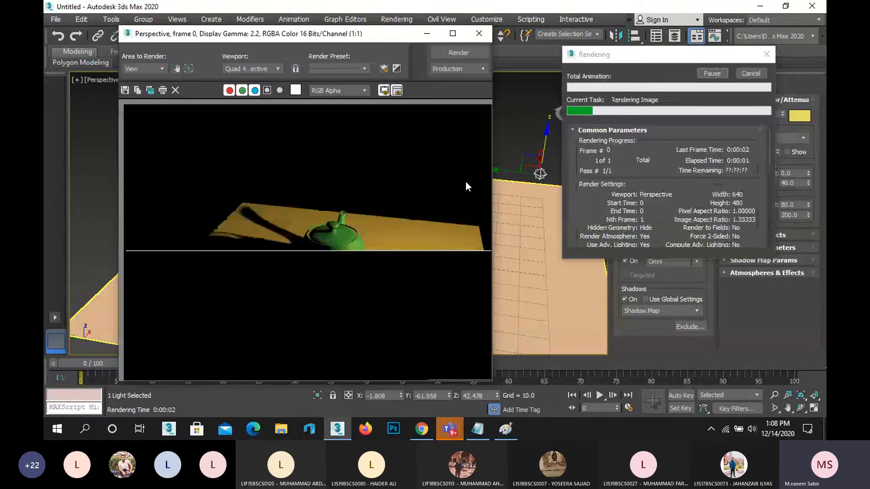
# Change the omni light's color to purple, RGB 158, 32, 189, and render the view again.
pyautogui.click(797, 117)
pyautogui.moveTo(341, 112); pyautogui.dragTo(347, 101)
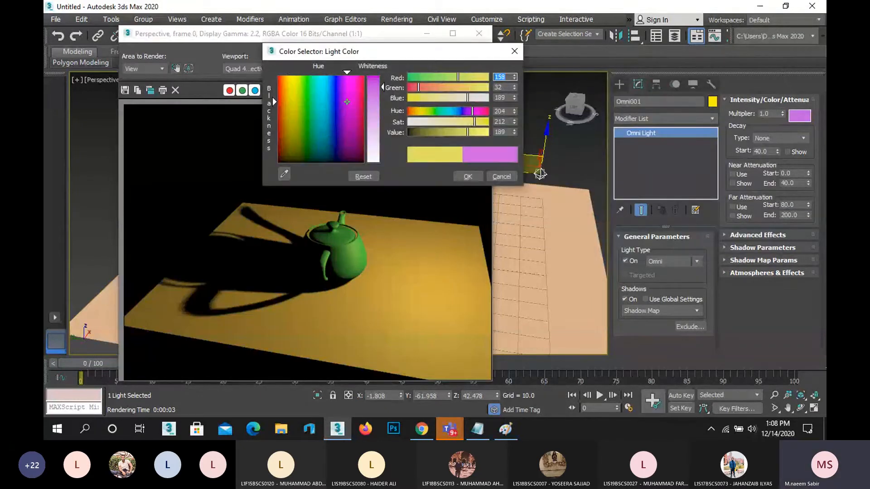
pyautogui.click(466, 176)
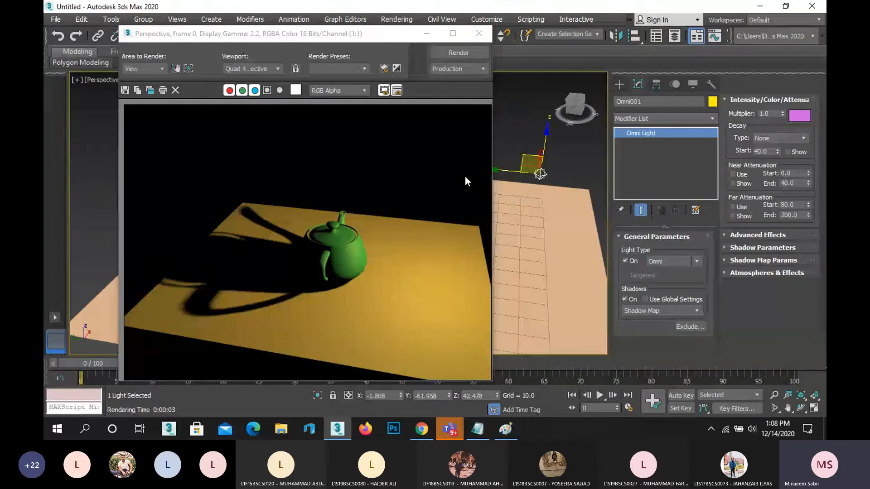
pyautogui.click(448, 52)
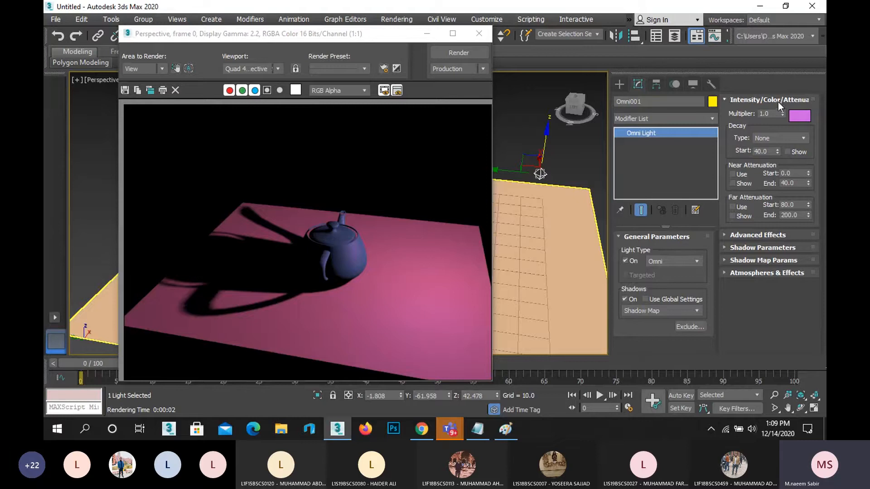
# Set the omni light's color to near-white, RGB 249, 240, 251, and render the Perspective view again.
pyautogui.click(737, 100)
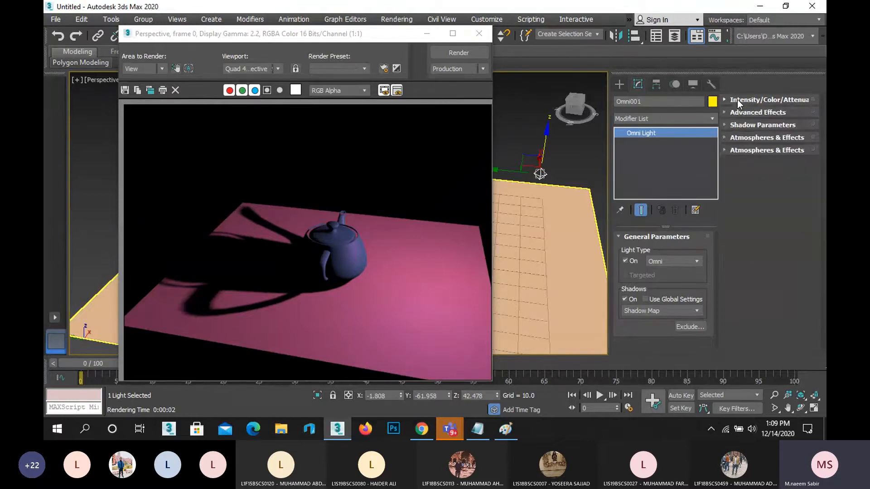
pyautogui.moveTo(738, 100)
pyautogui.mouseDown()
pyautogui.moveTo(648, 343)
pyautogui.moveTo(752, 100)
pyautogui.mouseUp()
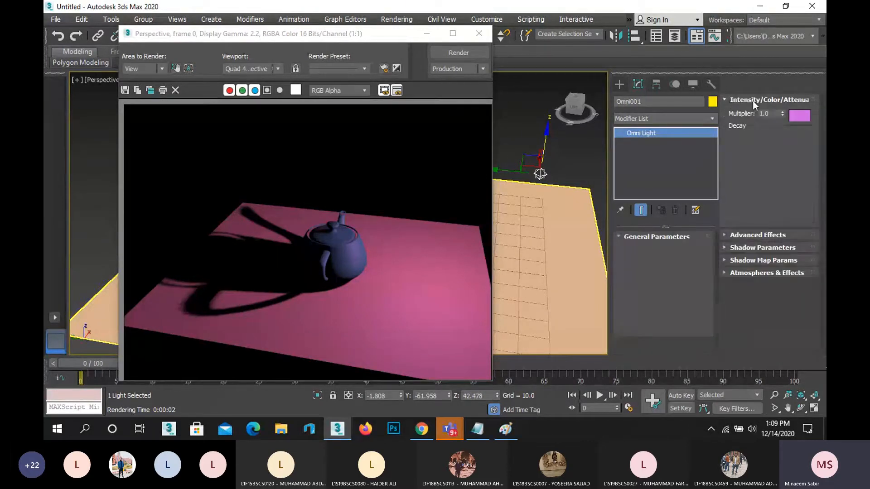
pyautogui.doubleClick(773, 113)
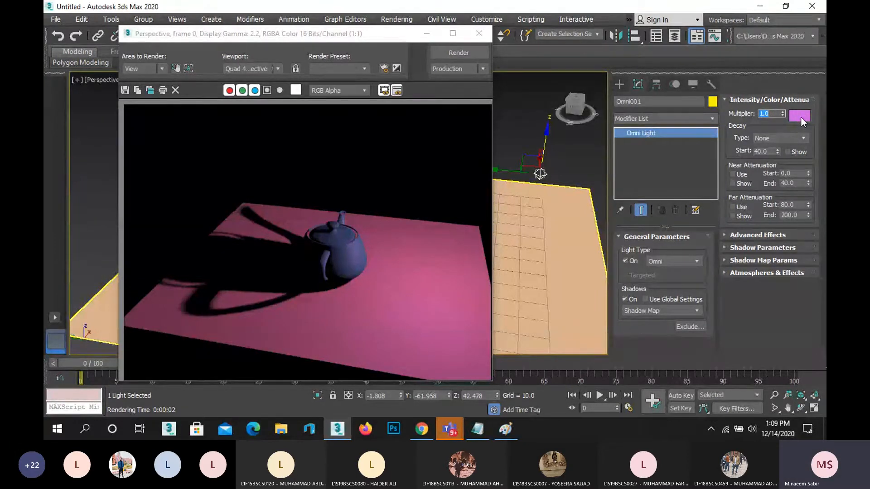
pyautogui.click(800, 115)
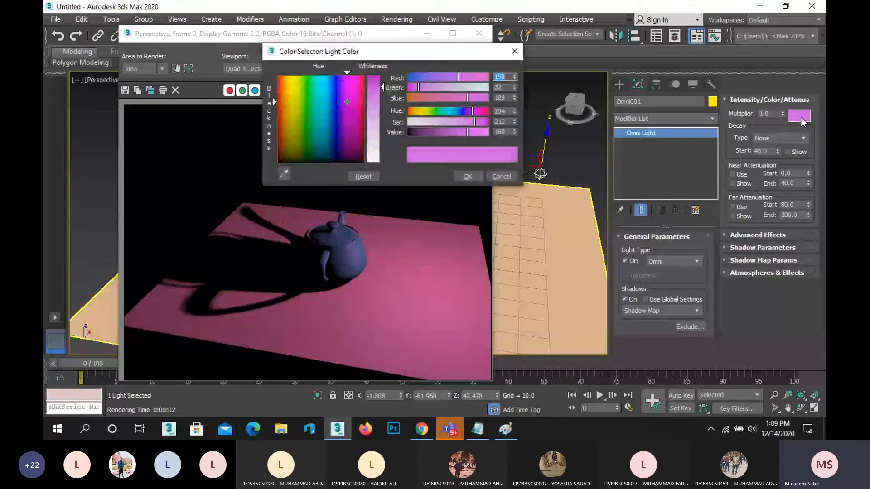
pyautogui.moveTo(380, 112); pyautogui.dragTo(380, 163)
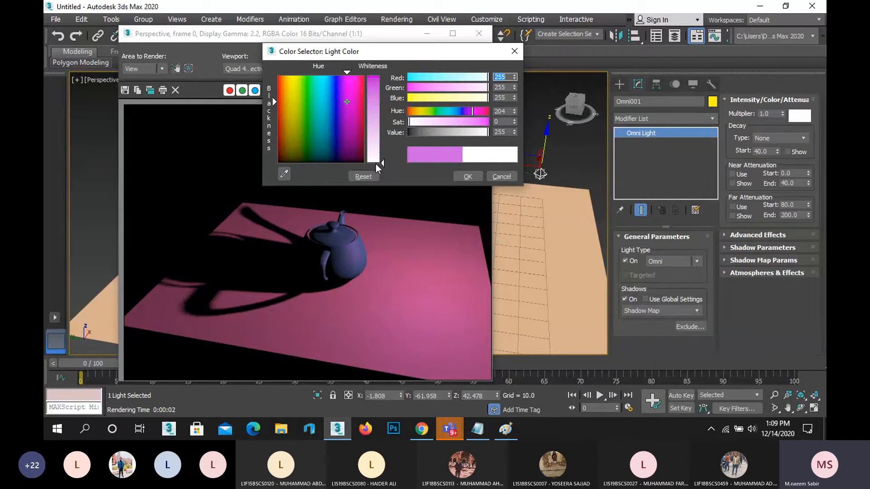
pyautogui.click(374, 158)
pyautogui.click(468, 176)
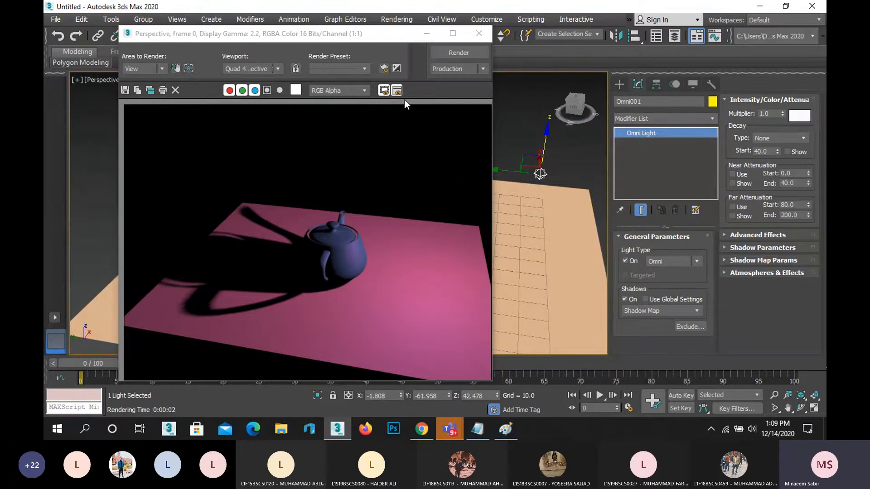
pyautogui.click(435, 58)
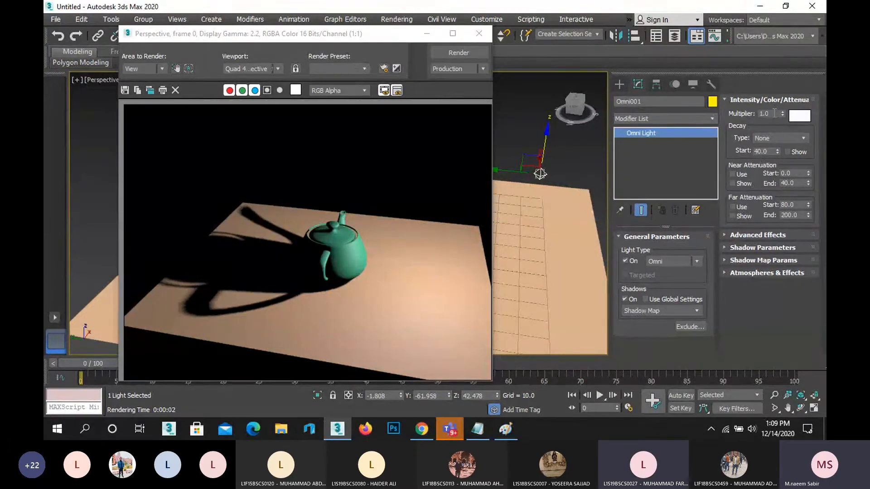
# Adjust the omni light's color to a neutral off-white of RGB 243, 243, 243 and render the view.
pyautogui.click(804, 117)
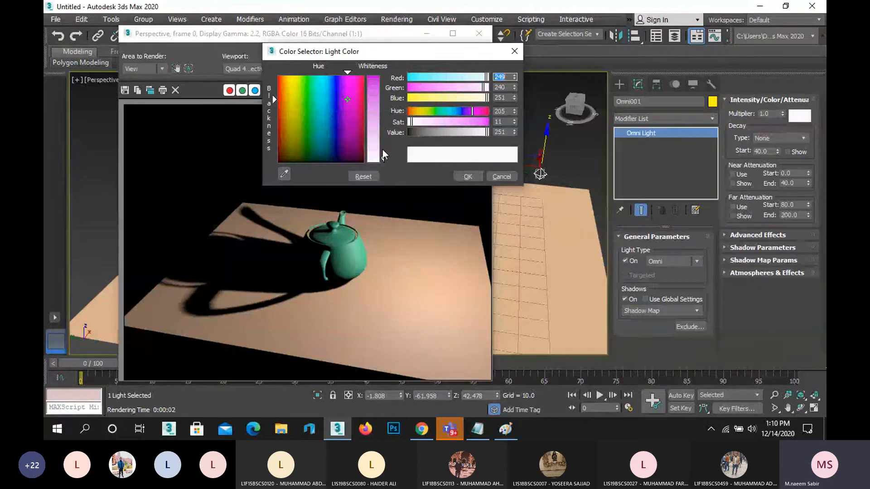
pyautogui.moveTo(383, 158); pyautogui.dragTo(383, 164)
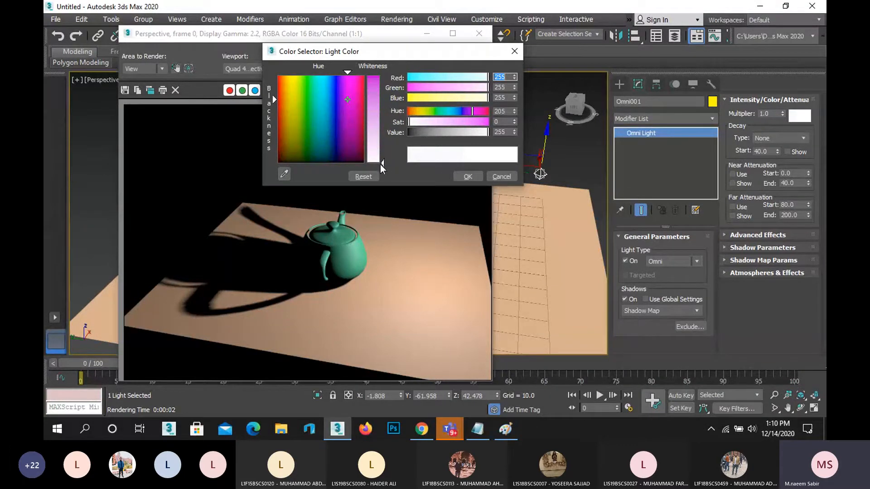
pyautogui.moveTo(383, 163); pyautogui.dragTo(383, 161)
pyautogui.moveTo(272, 95); pyautogui.dragTo(273, 159)
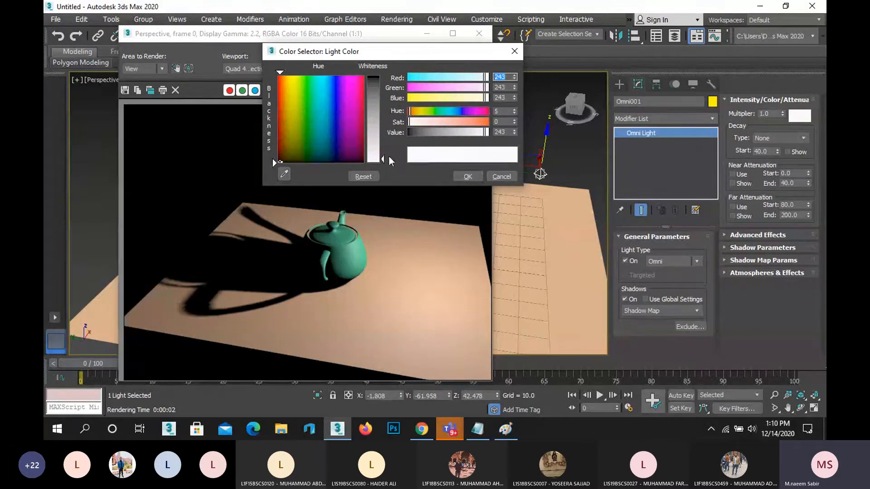
pyautogui.moveTo(383, 159)
pyautogui.mouseDown()
pyautogui.moveTo(383, 76)
pyautogui.moveTo(383, 159)
pyautogui.mouseUp()
pyautogui.click(467, 176)
pyautogui.click(464, 53)
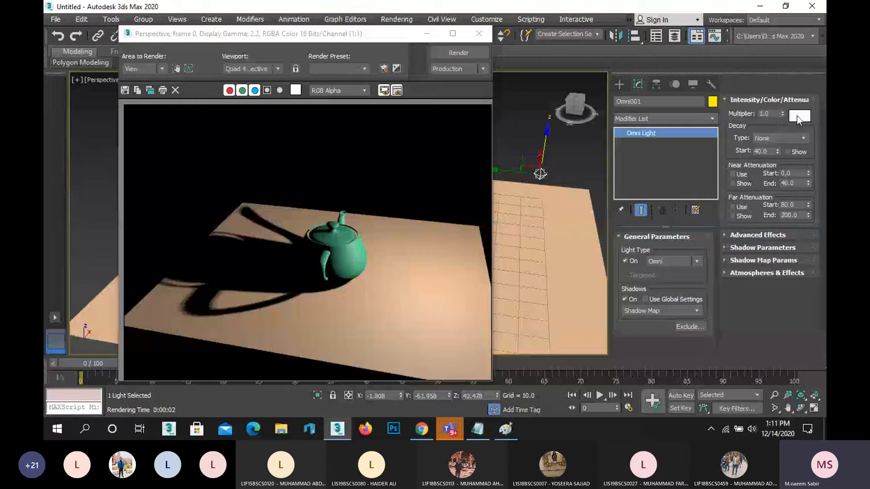
# Clone the rendered frame window and arrange the clone and the original side by side for comparison.
pyautogui.click(770, 113)
pyautogui.click(771, 114)
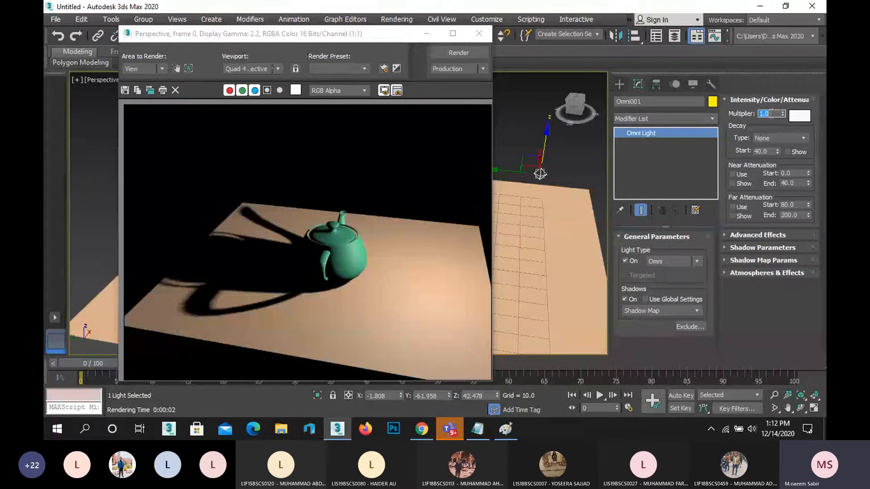
pyautogui.moveTo(244, 37); pyautogui.dragTo(219, 32)
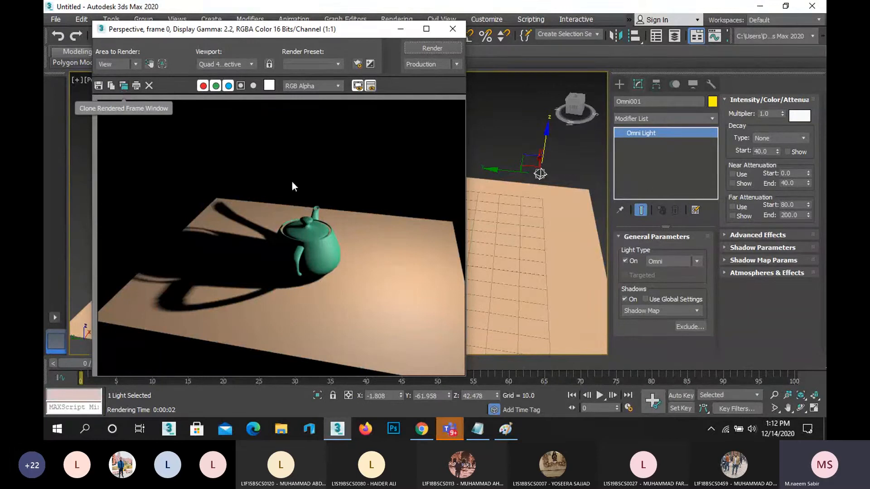
pyautogui.click(127, 86)
pyautogui.moveTo(421, 81)
pyautogui.mouseDown()
pyautogui.moveTo(471, 71)
pyautogui.moveTo(261, 63)
pyautogui.moveTo(225, 73)
pyautogui.mouseUp()
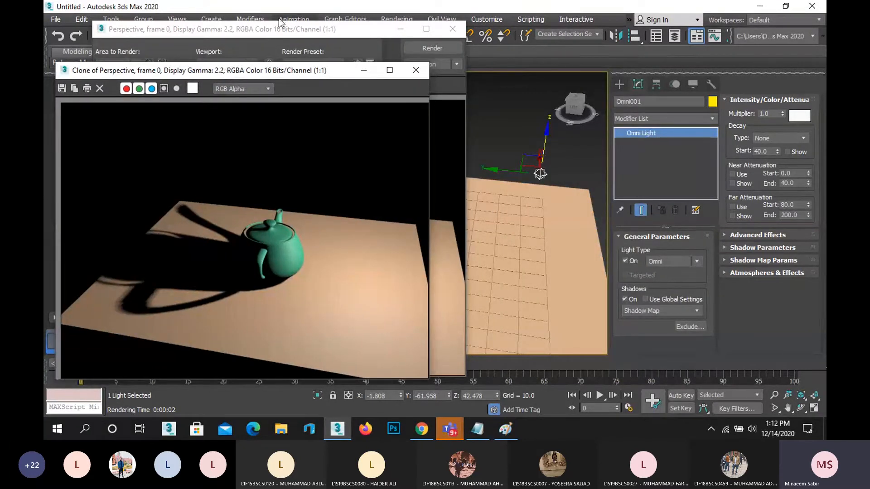
pyautogui.moveTo(267, 32)
pyautogui.mouseDown()
pyautogui.moveTo(517, 53)
pyautogui.moveTo(514, 43)
pyautogui.mouseUp()
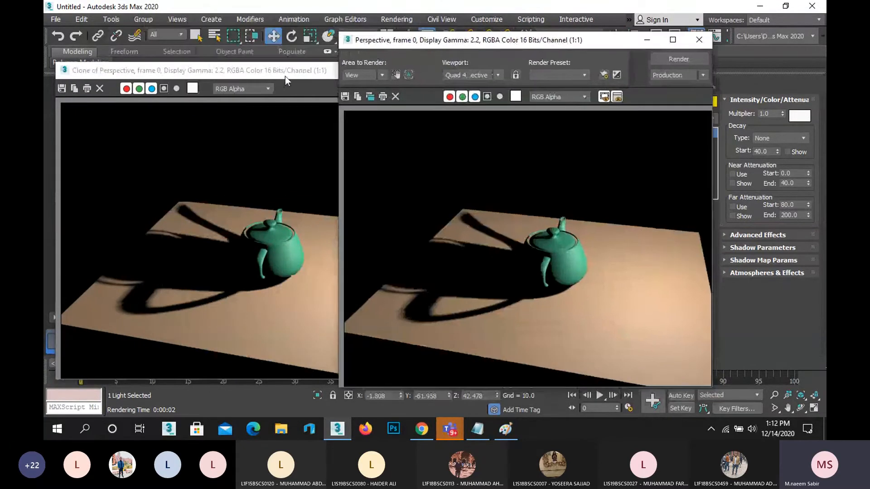
# Set the omni light's multiplier to 5.0, render the Perspective view again and compare the result with the cloned render.
pyautogui.click(276, 70)
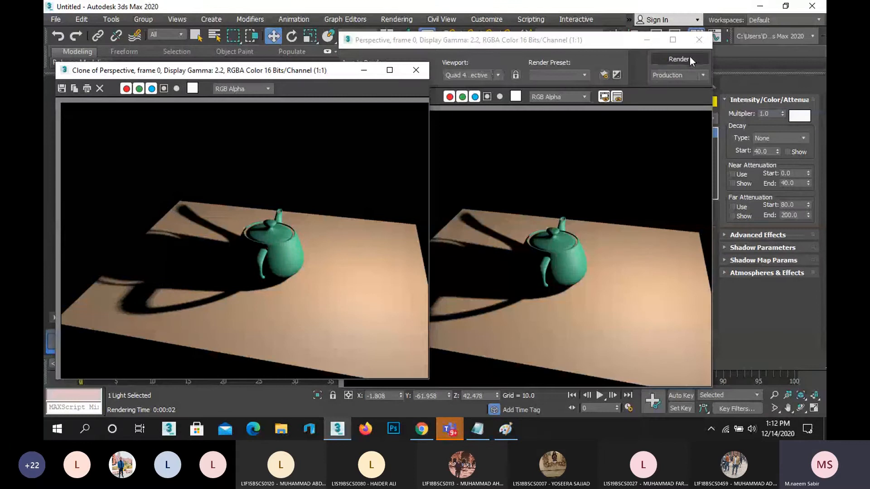
pyautogui.moveTo(555, 45)
pyautogui.mouseDown()
pyautogui.moveTo(384, 34)
pyautogui.moveTo(341, 46)
pyautogui.mouseUp()
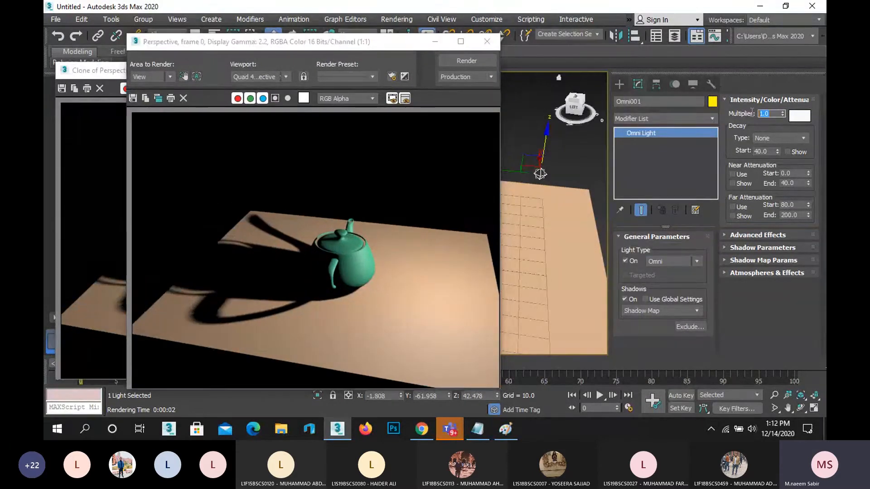
pyautogui.write('5')
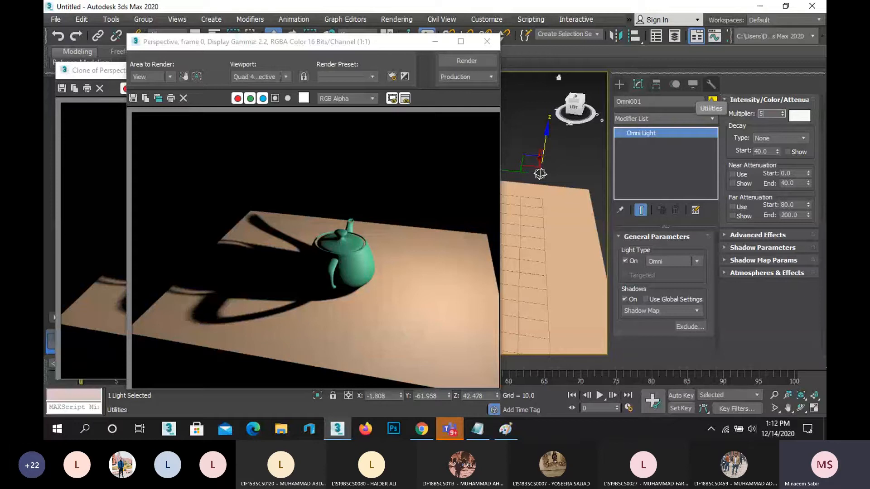
pyautogui.press('Return')
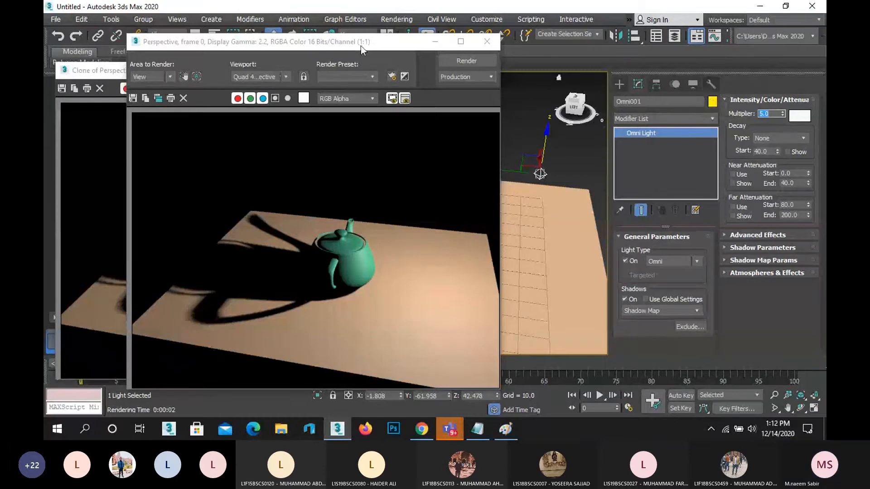
pyautogui.moveTo(347, 43); pyautogui.dragTo(653, 47)
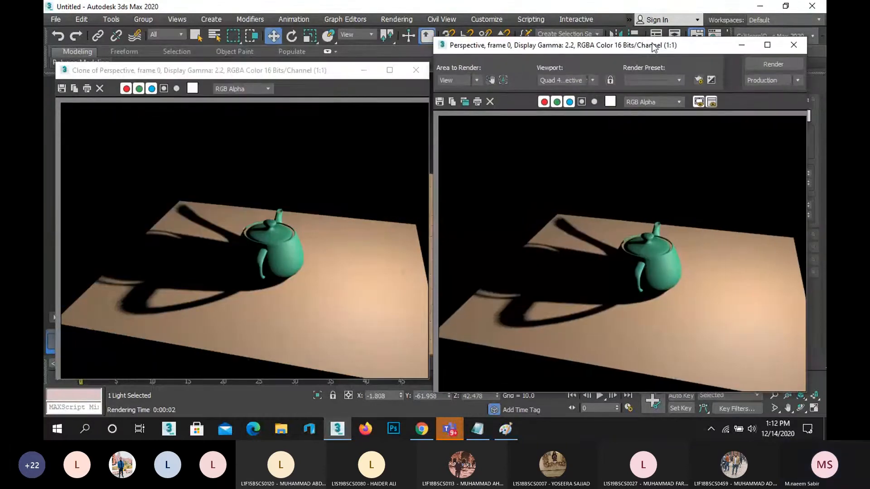
pyautogui.click(774, 65)
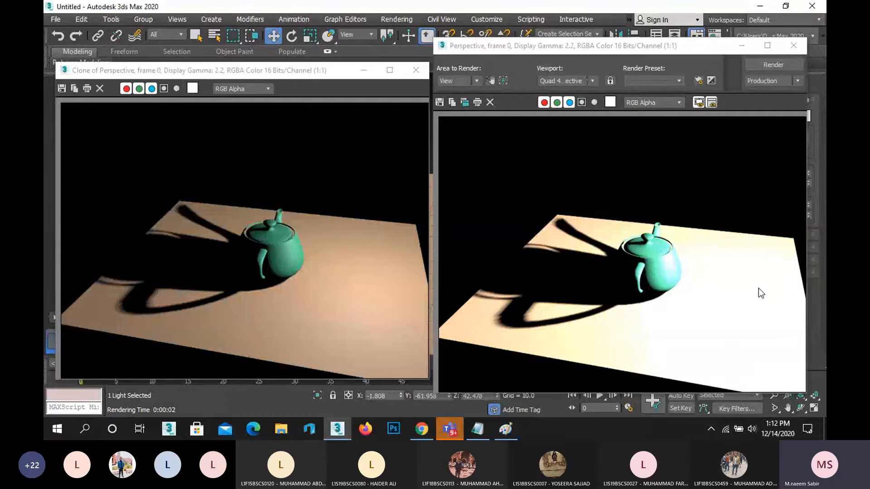
pyautogui.click(322, 247)
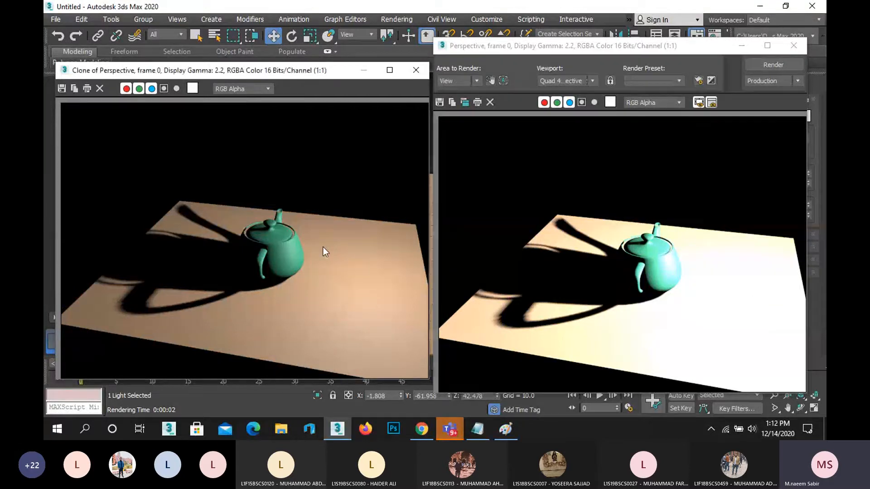
pyautogui.click(672, 280)
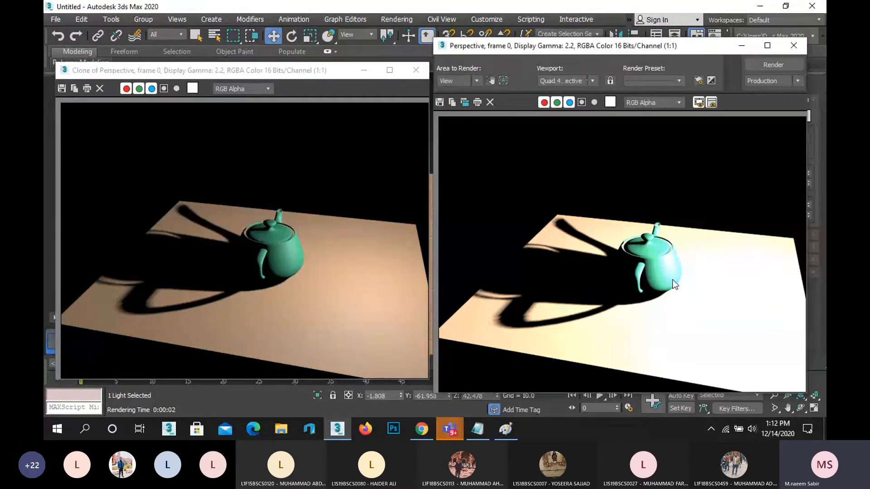
# Close the old cloned render, clone the current rendered frame window and place the new clone beside it.
pyautogui.click(416, 71)
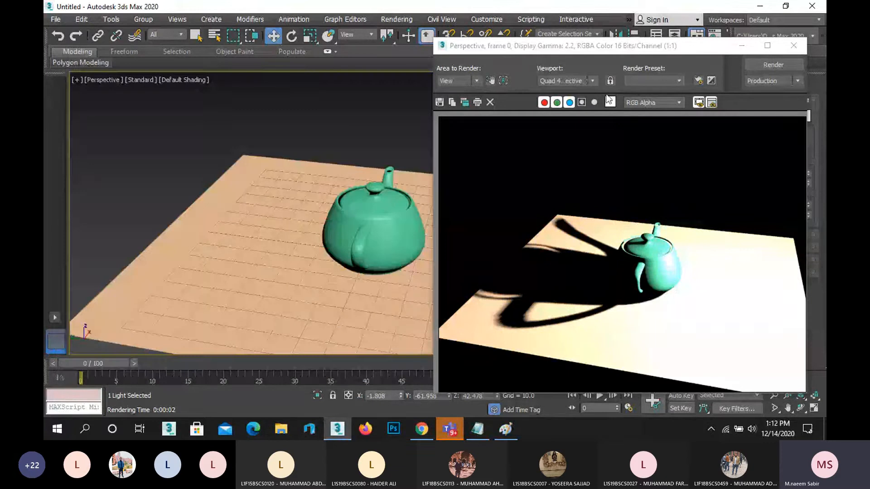
pyautogui.click(465, 102)
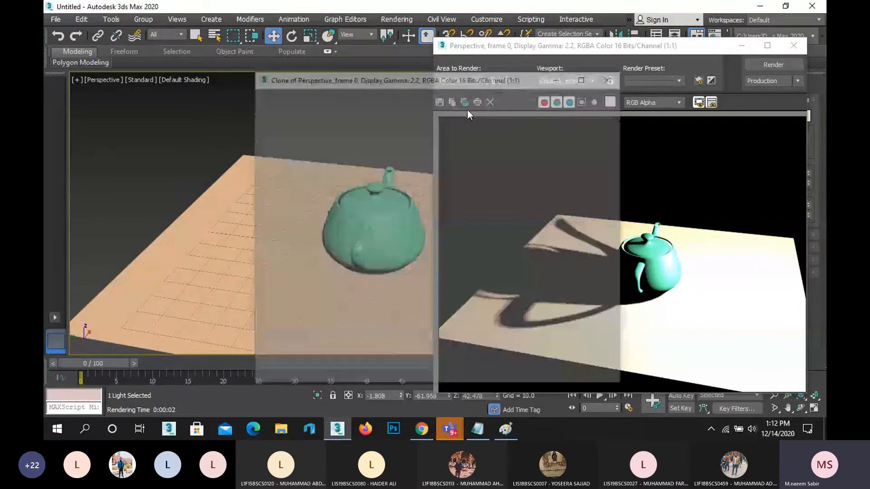
pyautogui.moveTo(488, 77); pyautogui.dragTo(292, 61)
pyautogui.click(664, 51)
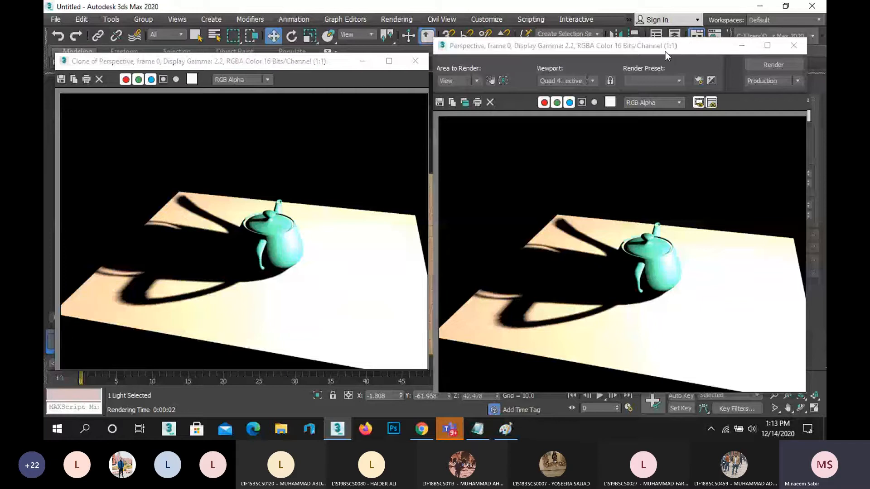
# Set the omni light's multiplier to 0.2 and render the Perspective view beside the brighter clone.
pyautogui.moveTo(665, 51); pyautogui.dragTo(438, 64)
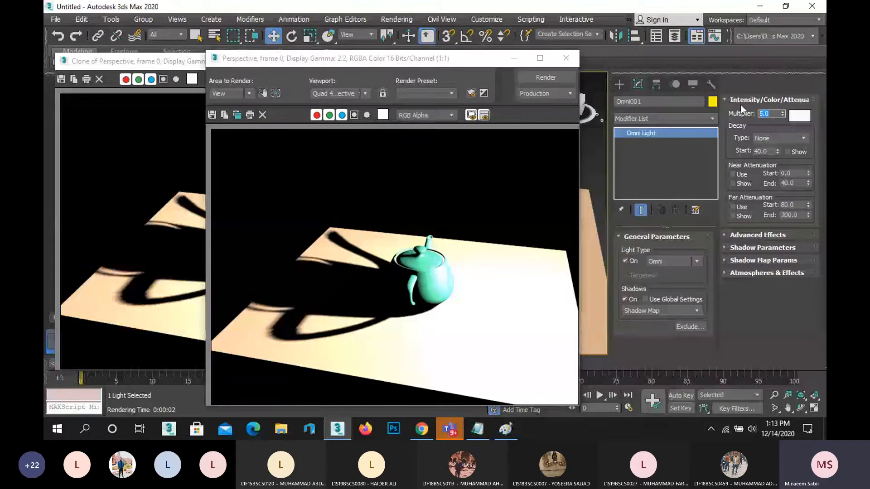
pyautogui.write('0')
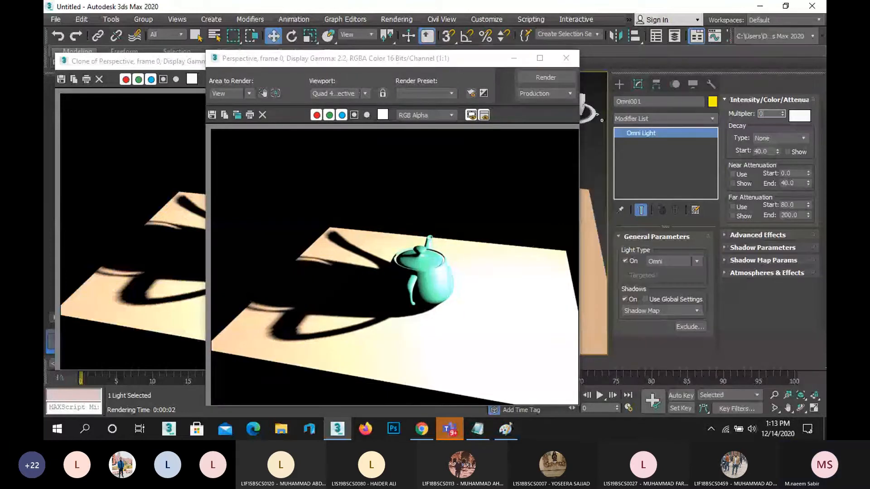
pyautogui.write('.2')
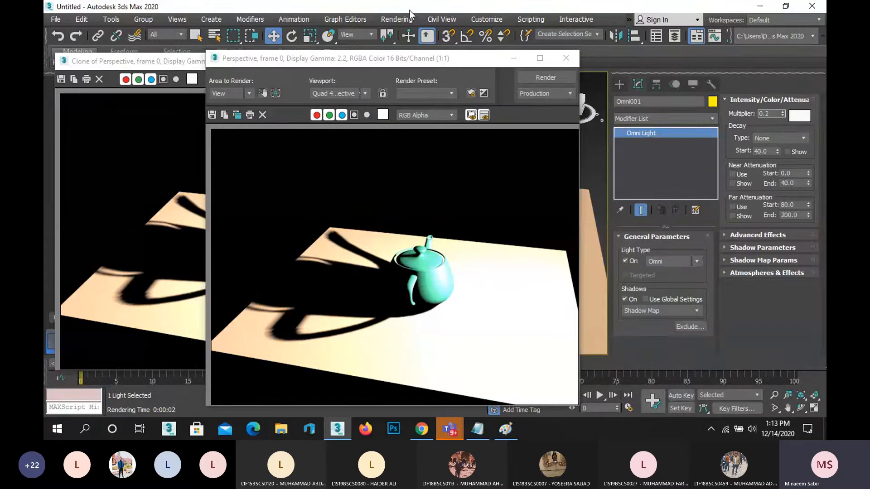
pyautogui.moveTo(408, 63); pyautogui.dragTo(589, 56)
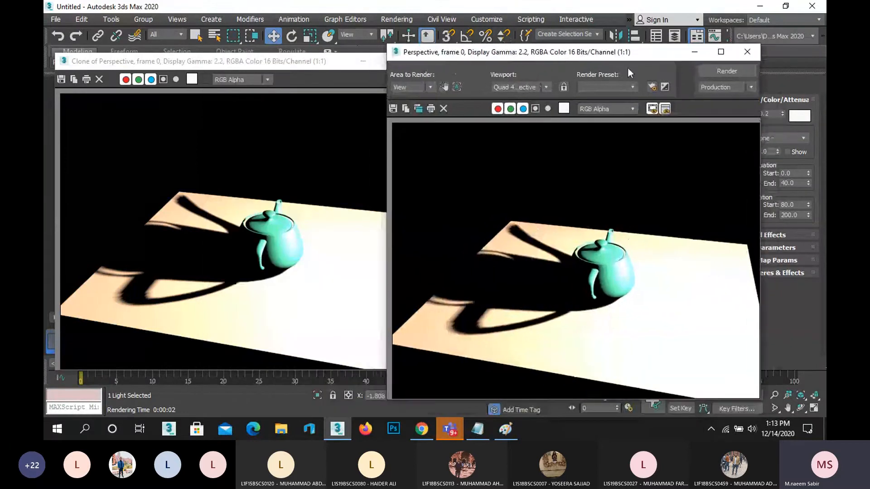
pyautogui.click(716, 71)
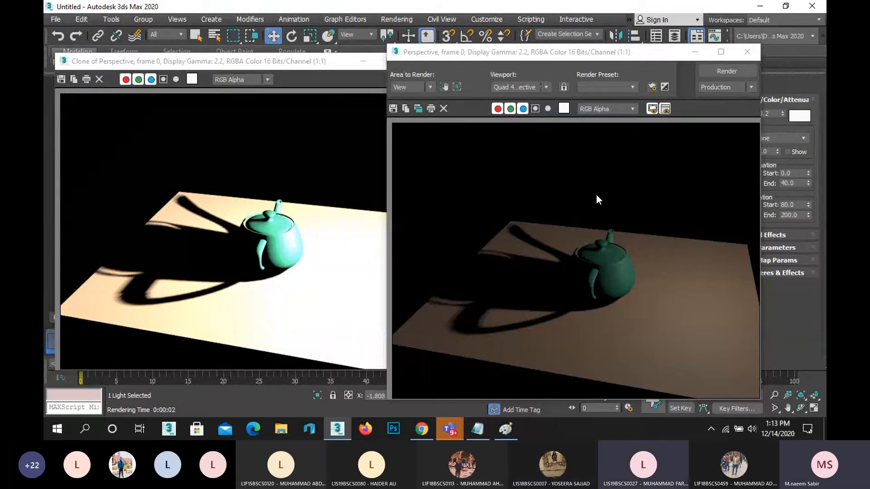
# With both render windows closed, switch the omni light off and move it to about X 64.4, Y -80.6.
pyautogui.click(746, 52)
pyautogui.click(417, 62)
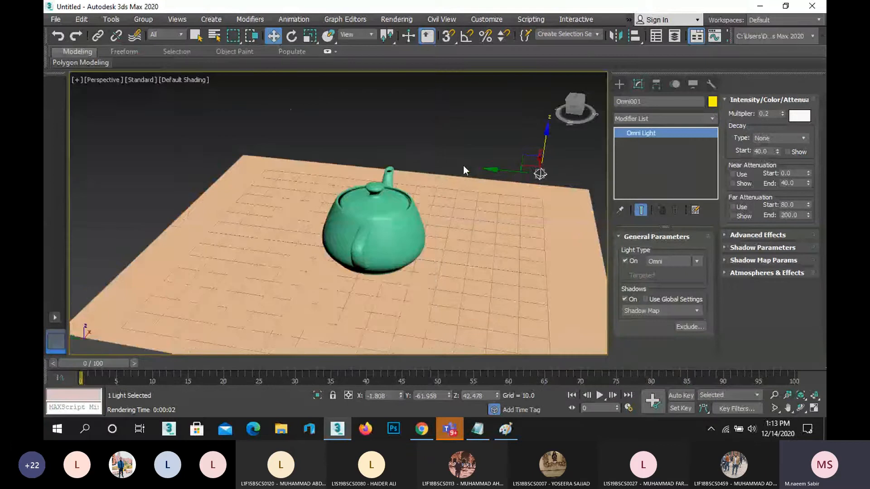
pyautogui.scroll(-3, 421, 179)
pyautogui.moveTo(421, 179); pyautogui.dragTo(417, 174, button='middle')
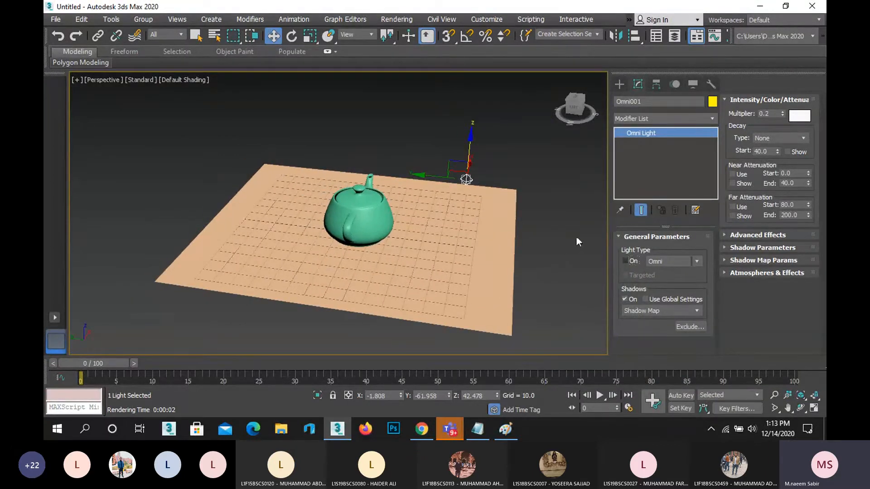
pyautogui.moveTo(455, 174); pyautogui.dragTo(491, 134)
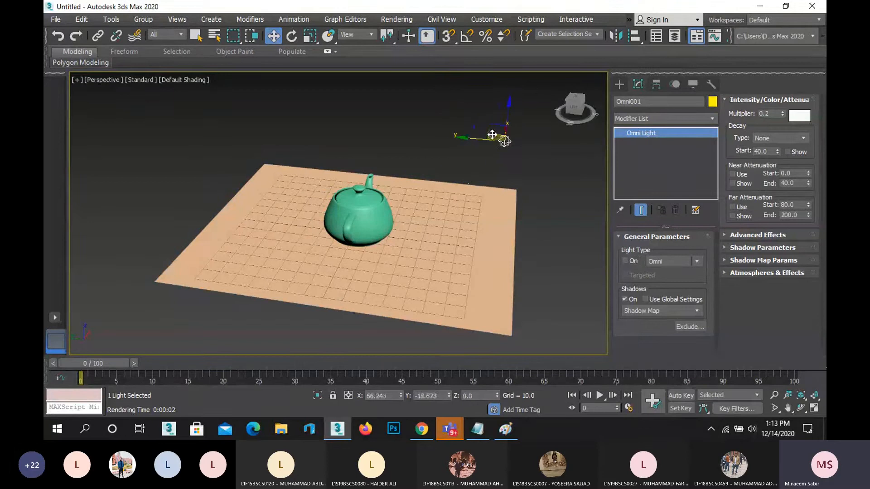
# Return to the four-viewport layout and display the standard light types available for creation.
pyautogui.click(814, 408)
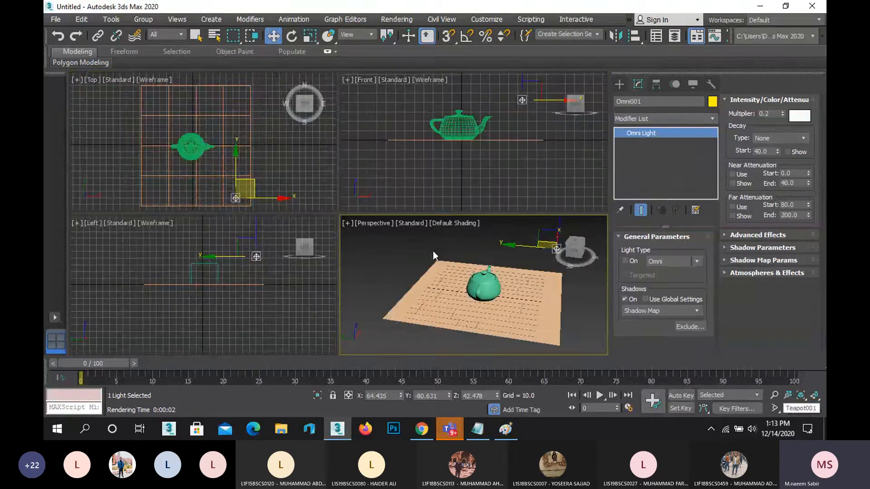
pyautogui.scroll(2, 303, 157)
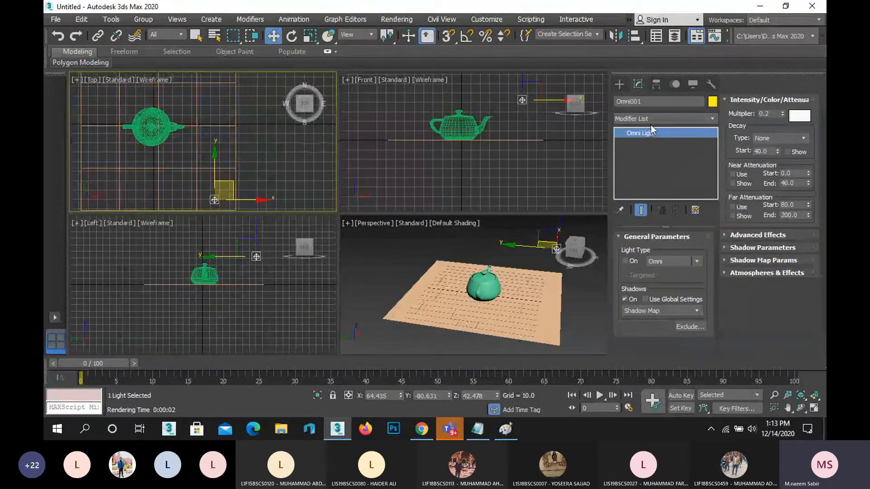
pyautogui.click(618, 84)
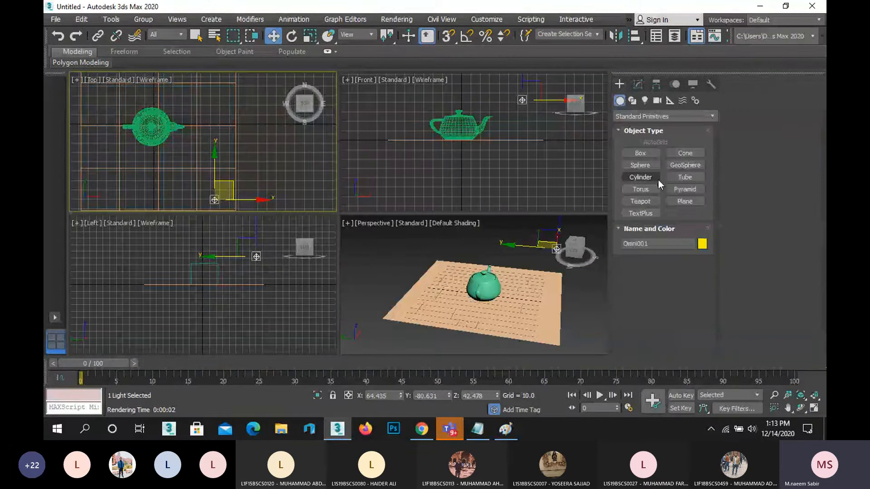
pyautogui.click(644, 100)
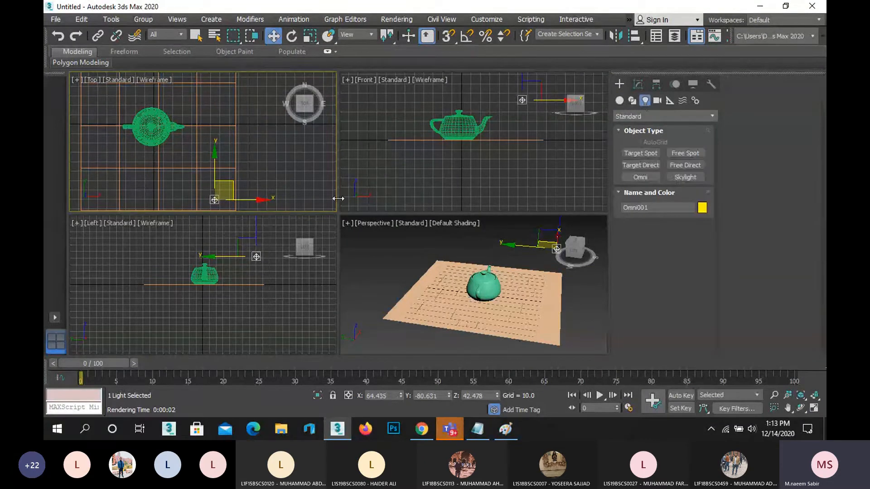
pyautogui.moveTo(461, 290); pyautogui.dragTo(448, 295, button='middle')
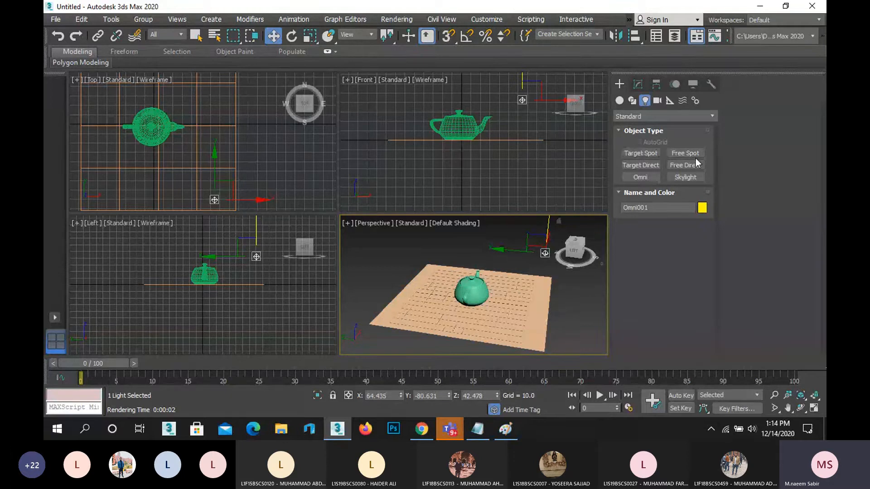
# Switch to Paint and replace the existing light sketch with a blank canvas, discarding its changes.
pyautogui.moveTo(505, 432)
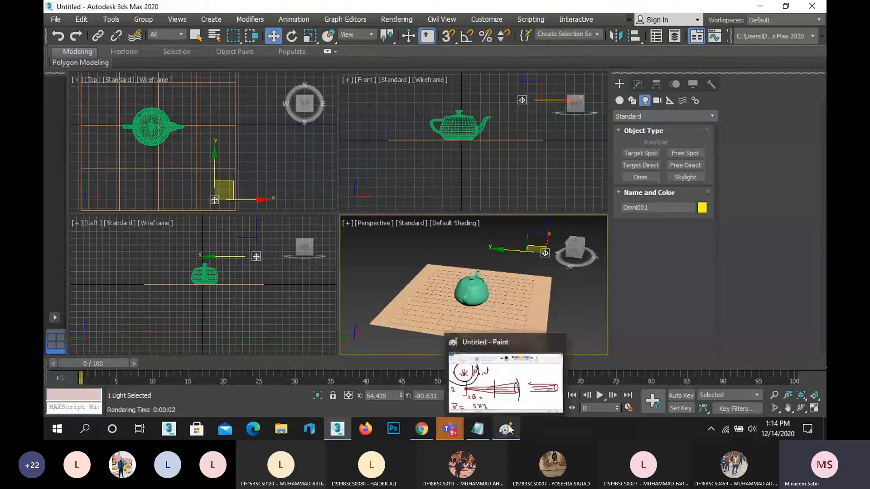
pyautogui.click(507, 380)
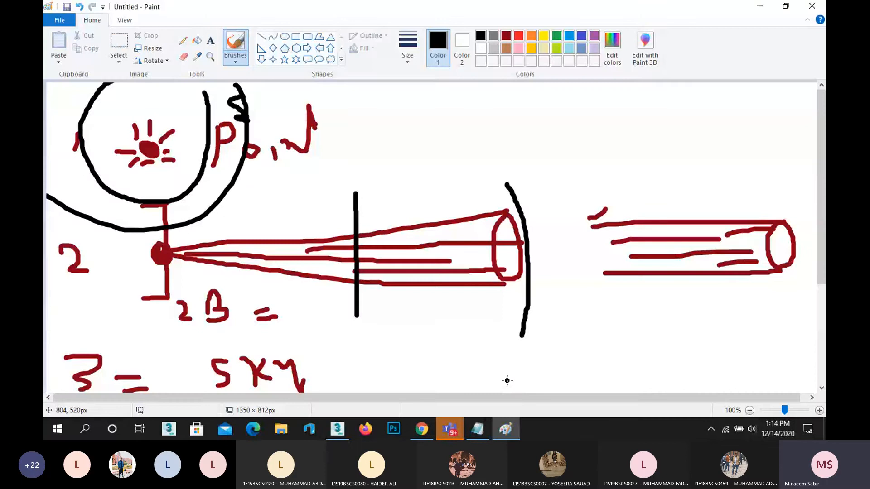
pyautogui.hotkey('alt', 'F4')
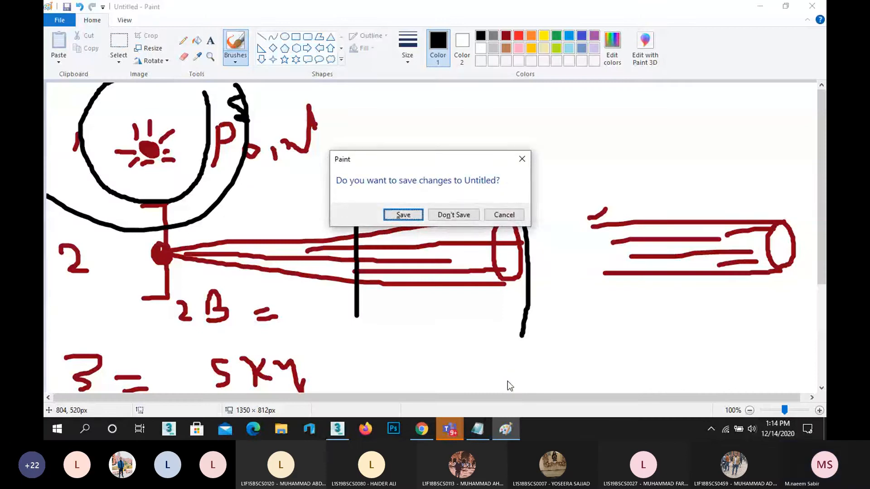
pyautogui.press('n')
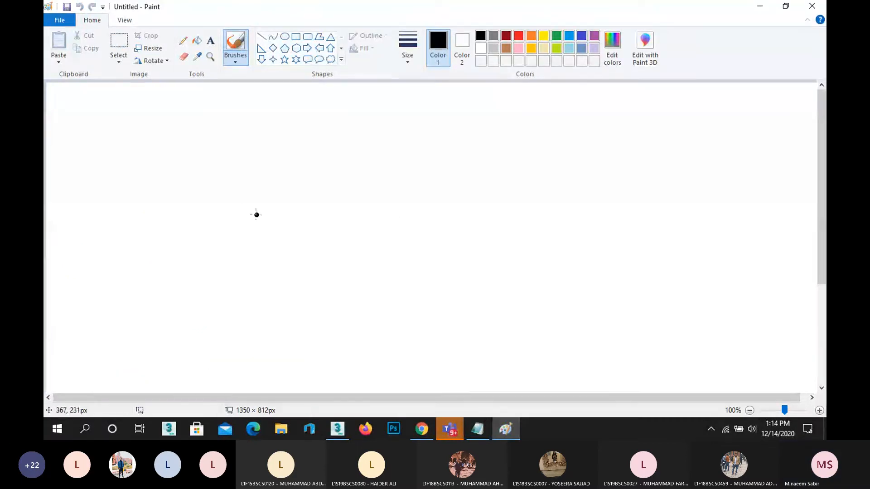
# Sketch two parallel vertical black lines and an inverted V beside them, with a long horizontal ground line beneath.
pyautogui.moveTo(115, 113); pyautogui.dragTo(114, 300)
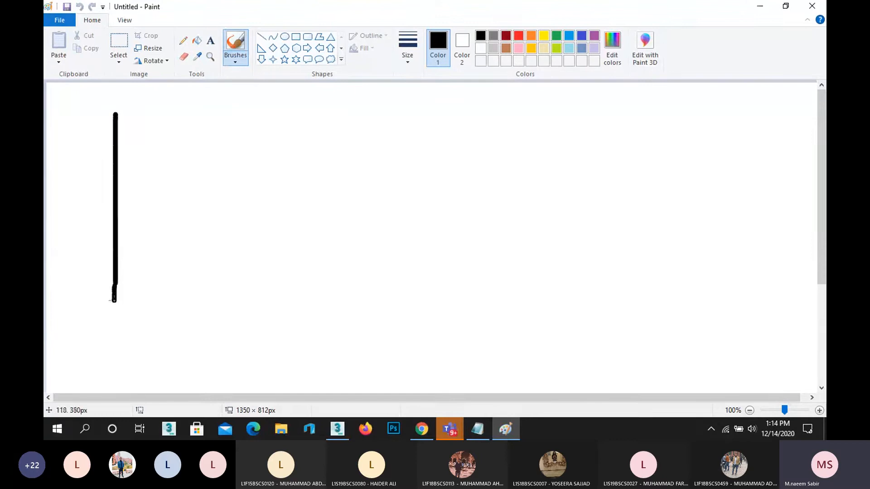
pyautogui.moveTo(192, 122); pyautogui.dragTo(196, 292)
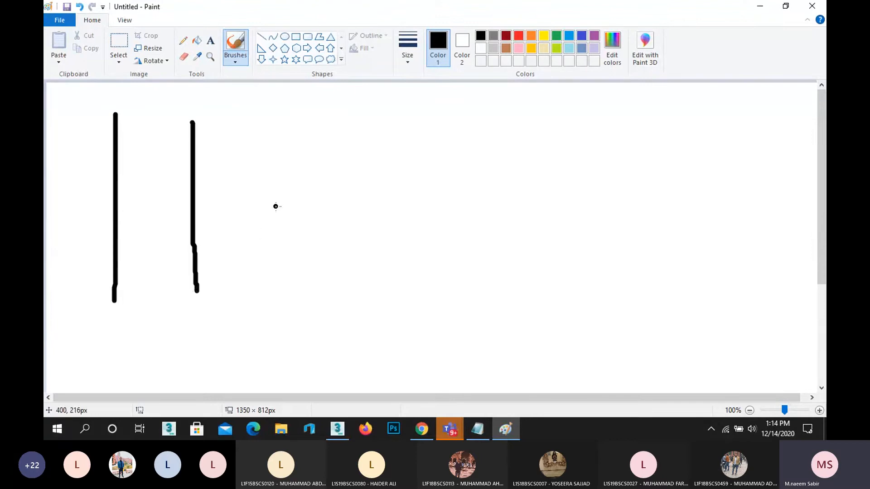
pyautogui.moveTo(307, 125); pyautogui.dragTo(302, 182)
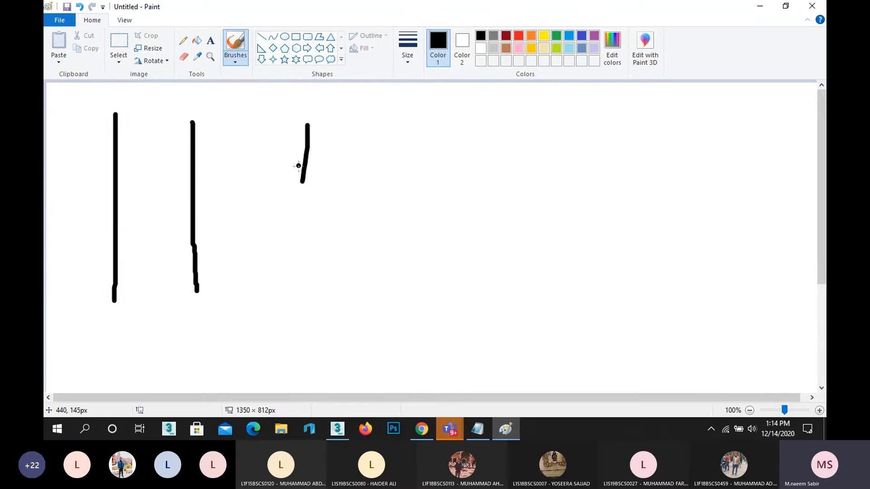
pyautogui.moveTo(305, 180); pyautogui.dragTo(287, 239)
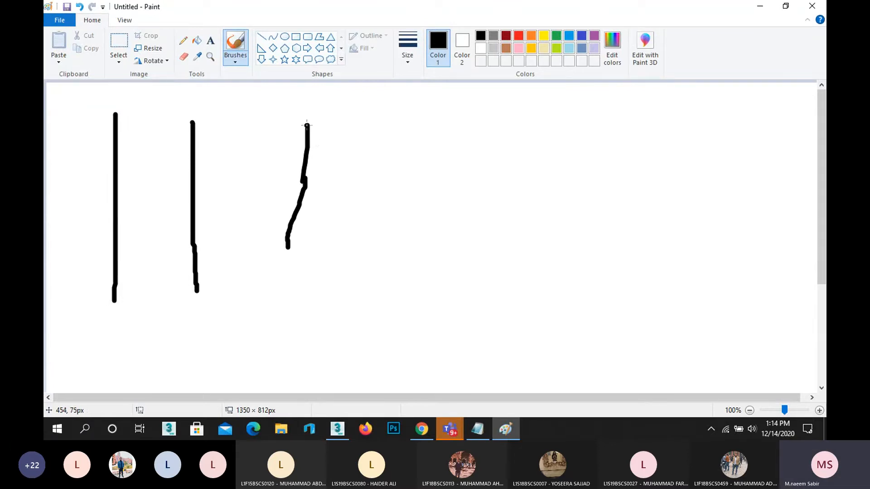
pyautogui.moveTo(308, 125); pyautogui.dragTo(371, 270)
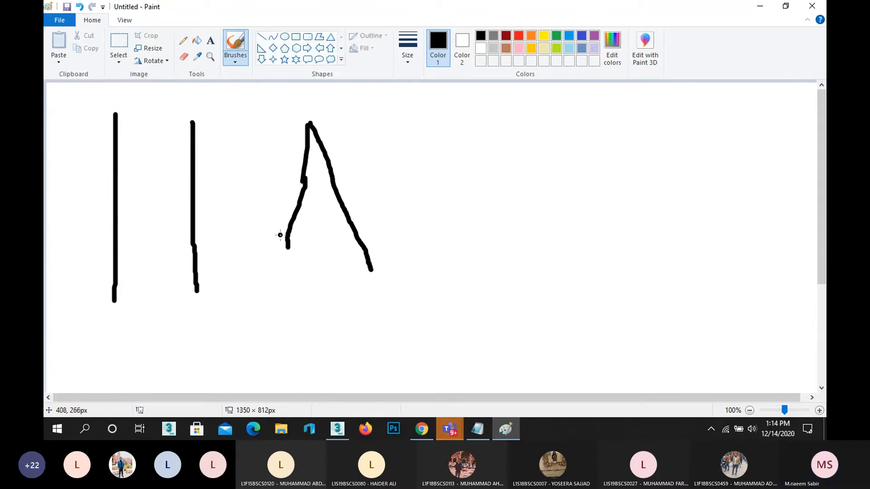
pyautogui.moveTo(287, 249); pyautogui.dragTo(282, 286)
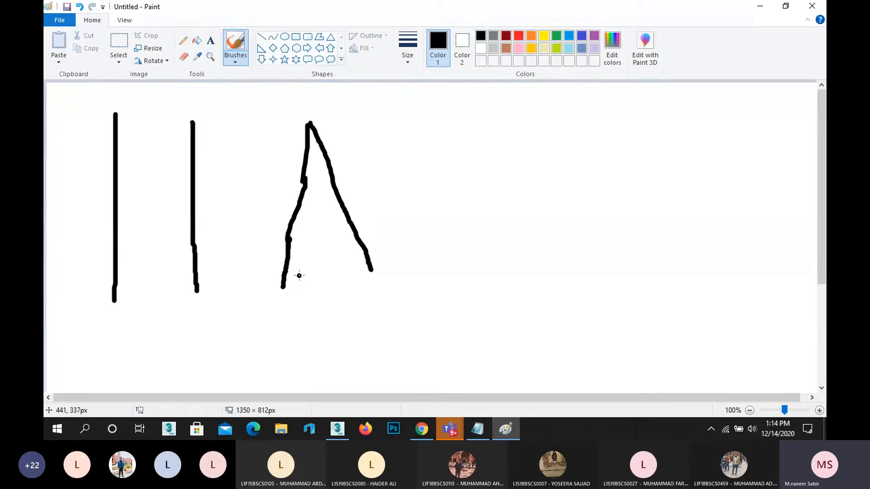
pyautogui.moveTo(371, 269); pyautogui.dragTo(382, 284)
pyautogui.moveTo(53, 302); pyautogui.dragTo(545, 312)
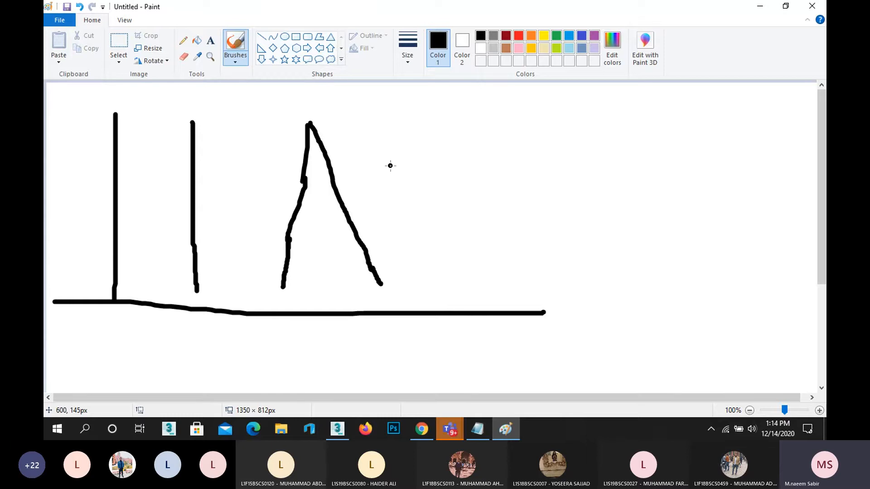
# Add red source marks atop the parallel lines and the inverted V, circling the latter with a letter F and a bent downward arrow.
pyautogui.click(518, 36)
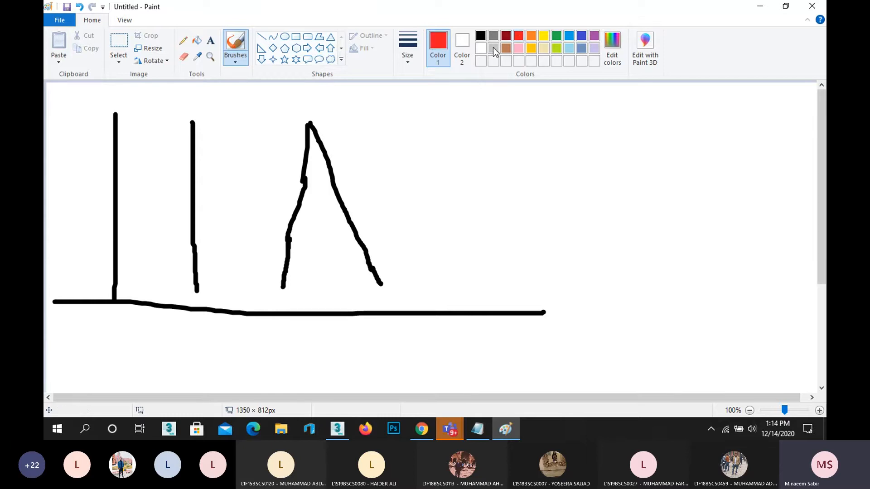
pyautogui.moveTo(313, 123); pyautogui.dragTo(301, 118)
pyautogui.moveTo(107, 113)
pyautogui.mouseDown()
pyautogui.moveTo(192, 121)
pyautogui.moveTo(149, 131)
pyautogui.moveTo(110, 120)
pyautogui.moveTo(120, 111)
pyautogui.mouseUp()
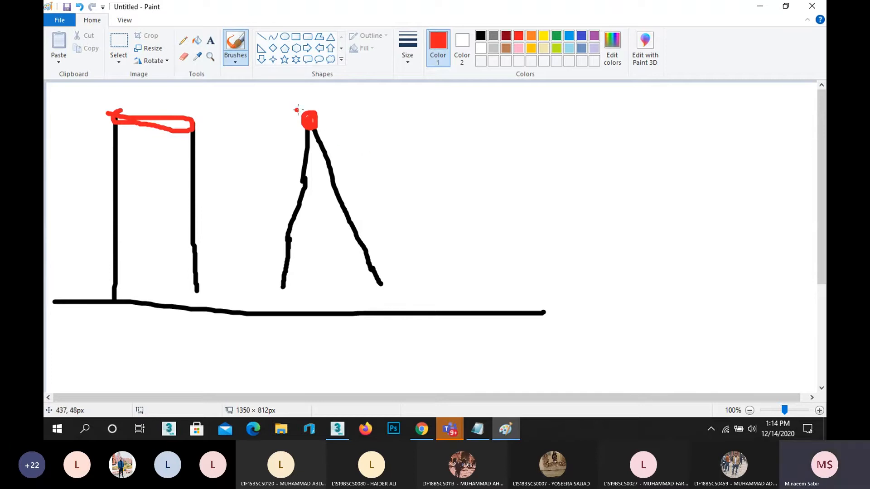
pyautogui.moveTo(360, 94)
pyautogui.mouseDown()
pyautogui.moveTo(358, 128)
pyautogui.moveTo(367, 94)
pyautogui.moveTo(377, 95)
pyautogui.moveTo(378, 105)
pyautogui.mouseUp()
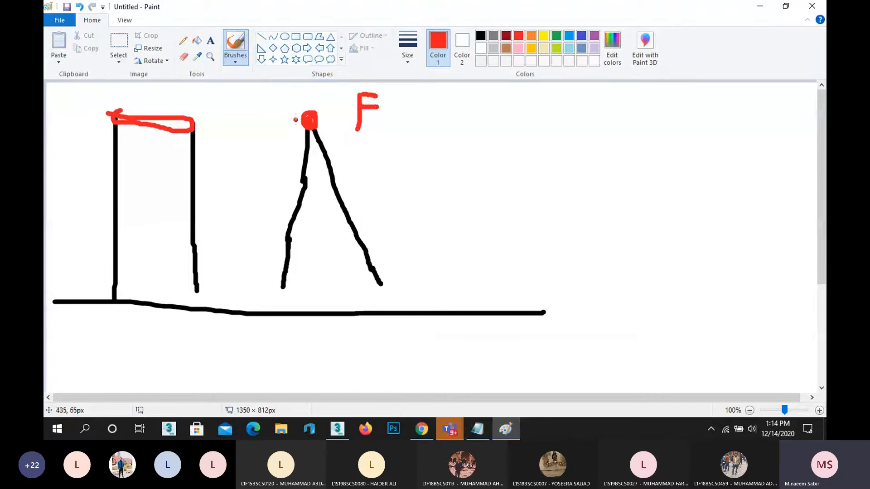
pyautogui.moveTo(301, 146)
pyautogui.mouseDown()
pyautogui.moveTo(333, 111)
pyautogui.moveTo(319, 146)
pyautogui.mouseUp()
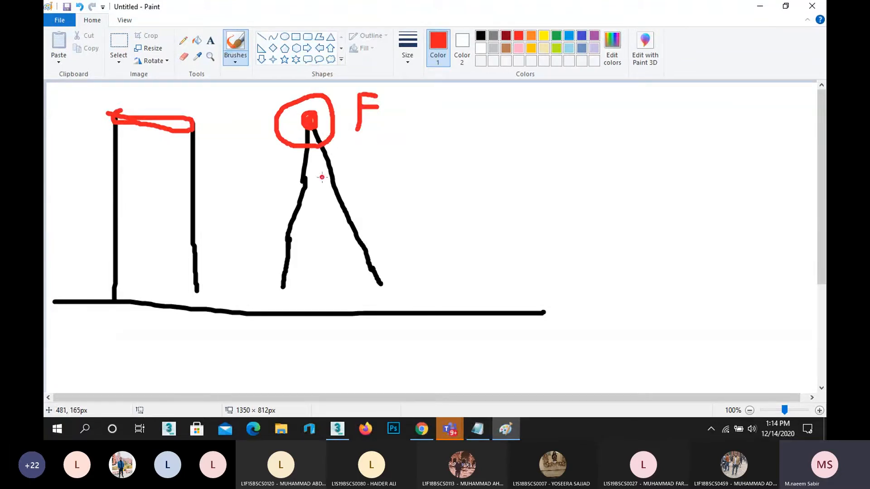
pyautogui.moveTo(250, 105)
pyautogui.mouseDown()
pyautogui.moveTo(290, 103)
pyautogui.moveTo(253, 152)
pyautogui.moveTo(263, 134)
pyautogui.mouseUp()
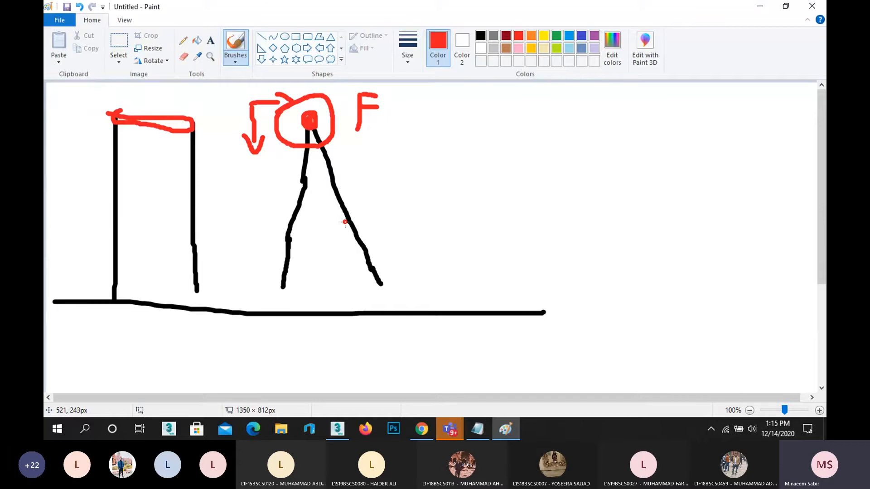
# Sketch a red stage-like base with V-shaped beams rising from circled sources, plus a long curved arrow sweeping up from it.
pyautogui.moveTo(668, 336)
pyautogui.mouseDown()
pyautogui.moveTo(660, 354)
pyautogui.moveTo(766, 335)
pyautogui.moveTo(766, 375)
pyautogui.mouseUp()
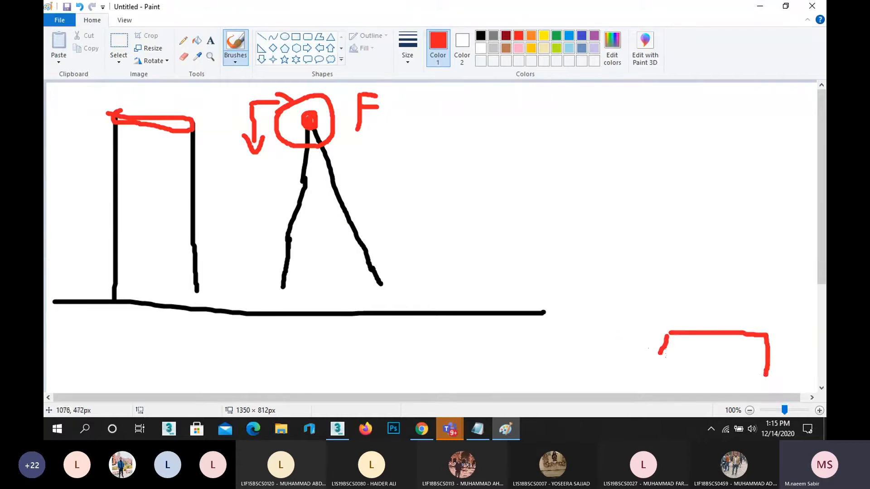
pyautogui.moveTo(664, 350); pyautogui.dragTo(664, 369)
pyautogui.moveTo(662, 279); pyautogui.dragTo(687, 331)
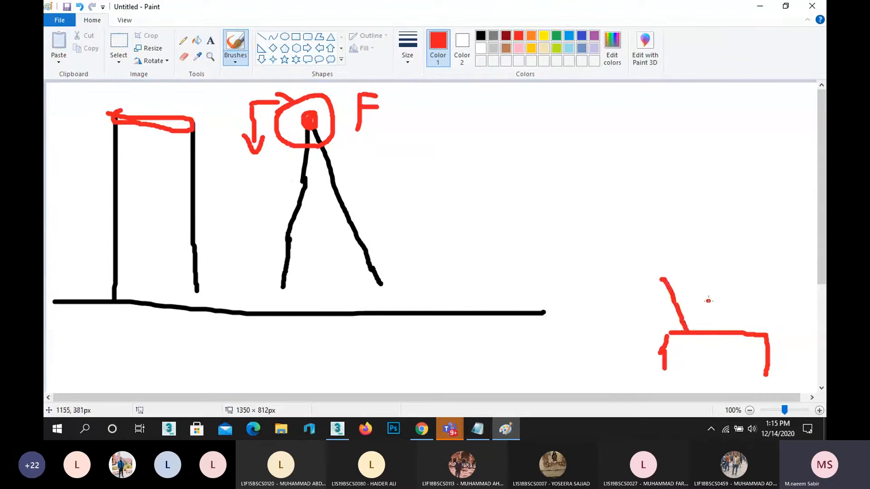
pyautogui.moveTo(708, 277); pyautogui.dragTo(698, 343)
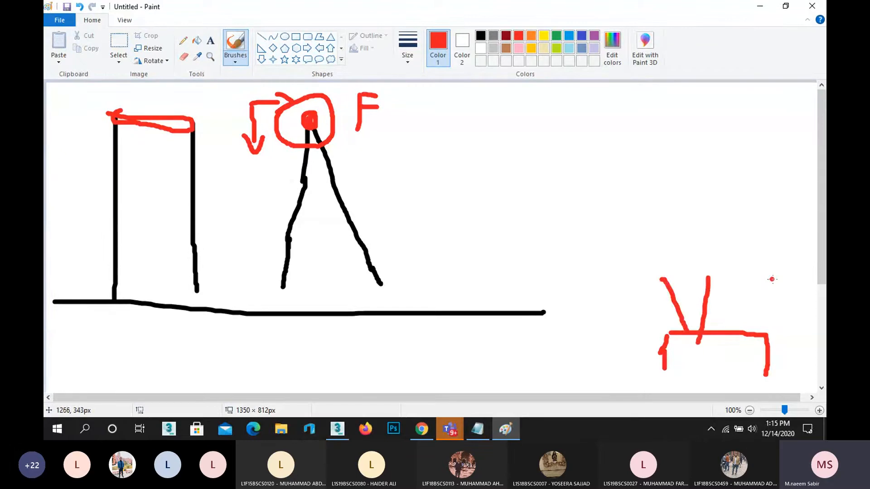
pyautogui.moveTo(774, 279); pyautogui.dragTo(755, 334)
pyautogui.moveTo(733, 283)
pyautogui.mouseDown()
pyautogui.moveTo(754, 333)
pyautogui.moveTo(603, 156)
pyautogui.moveTo(591, 175)
pyautogui.moveTo(600, 181)
pyautogui.mouseUp()
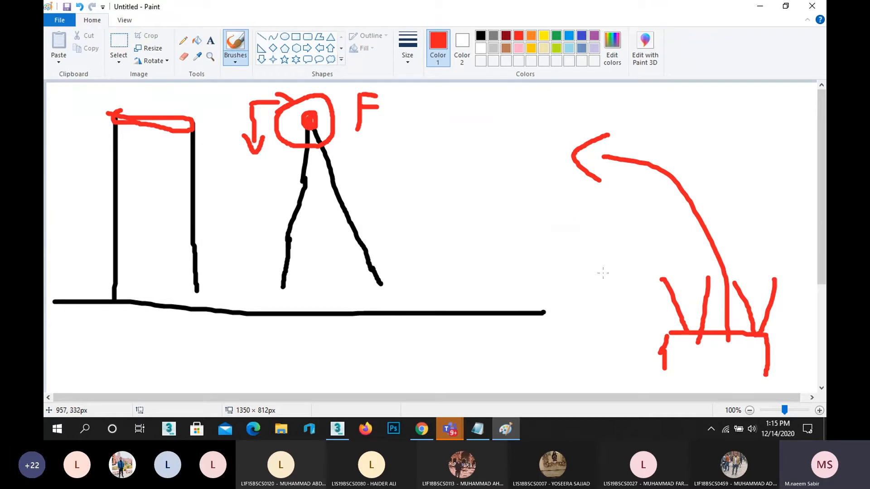
pyautogui.moveTo(684, 334)
pyautogui.mouseDown()
pyautogui.moveTo(707, 333)
pyautogui.moveTo(684, 336)
pyautogui.mouseUp()
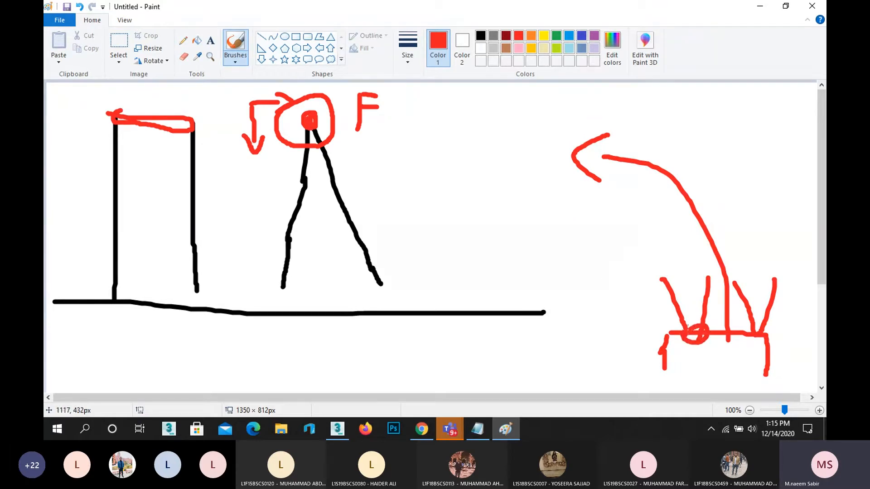
pyautogui.moveTo(755, 332); pyautogui.dragTo(754, 345)
# Sketch a red bent figure with diverging rays across the curved arrow, and a hooked lamp post with its own light cone.
pyautogui.moveTo(685, 251)
pyautogui.mouseDown()
pyautogui.moveTo(709, 266)
pyautogui.moveTo(727, 142)
pyautogui.moveTo(766, 152)
pyautogui.moveTo(656, 119)
pyautogui.mouseUp()
pyautogui.moveTo(718, 156); pyautogui.dragTo(650, 161)
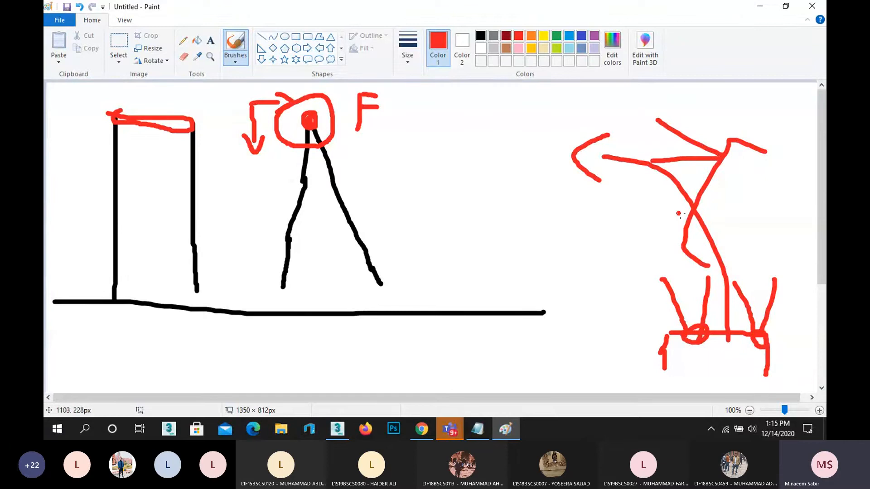
pyautogui.moveTo(693, 219); pyautogui.dragTo(646, 179)
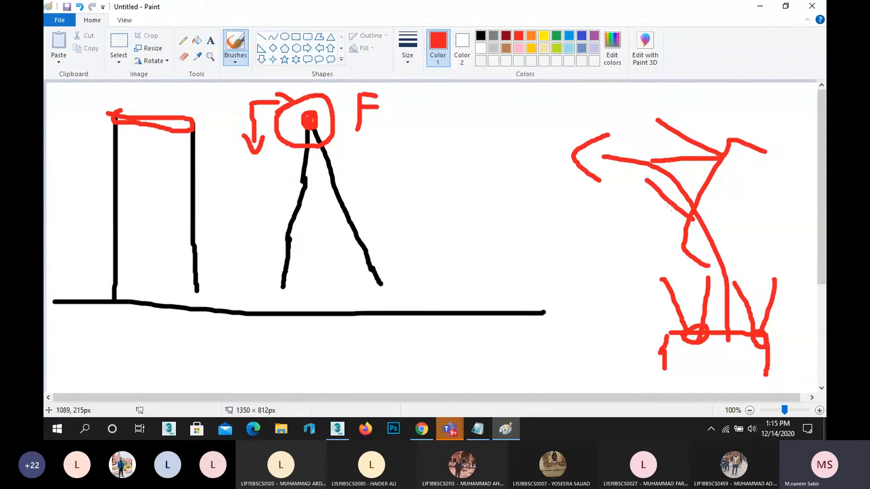
pyautogui.moveTo(691, 218); pyautogui.dragTo(629, 243)
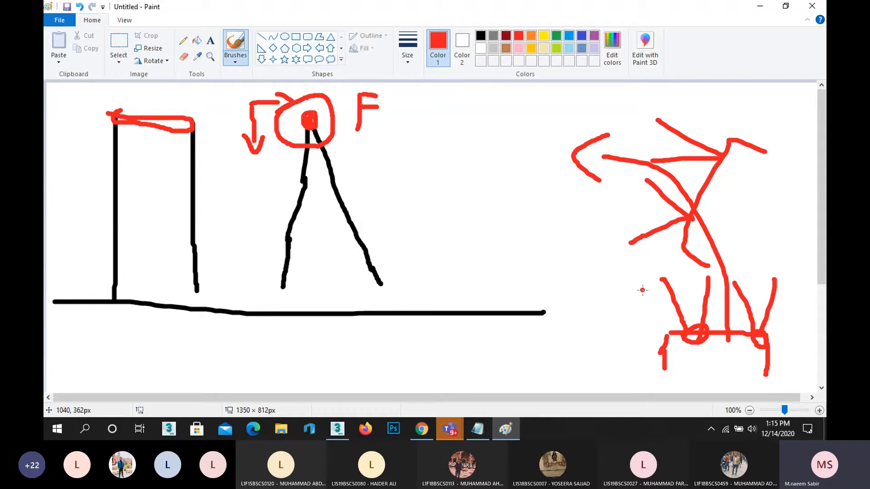
pyautogui.click(535, 324)
pyautogui.moveTo(488, 285)
pyautogui.mouseDown()
pyautogui.moveTo(498, 123)
pyautogui.moveTo(534, 146)
pyautogui.moveTo(511, 272)
pyautogui.mouseUp()
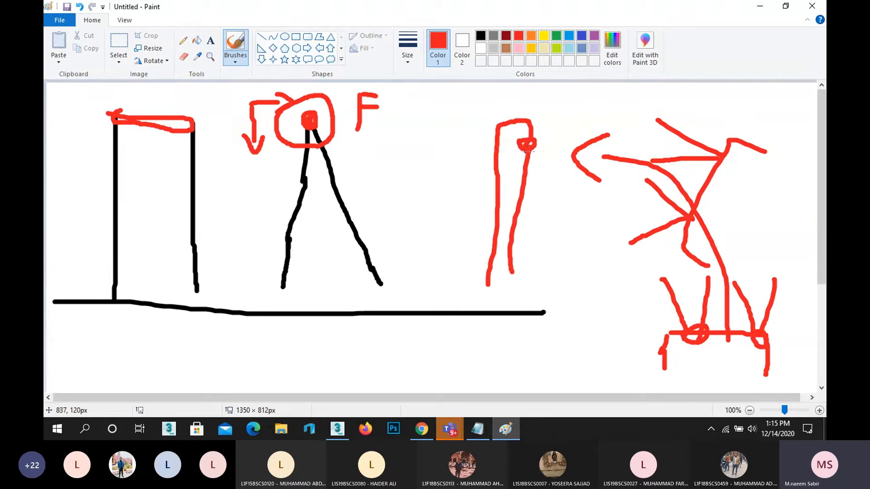
pyautogui.moveTo(528, 150); pyautogui.dragTo(552, 255)
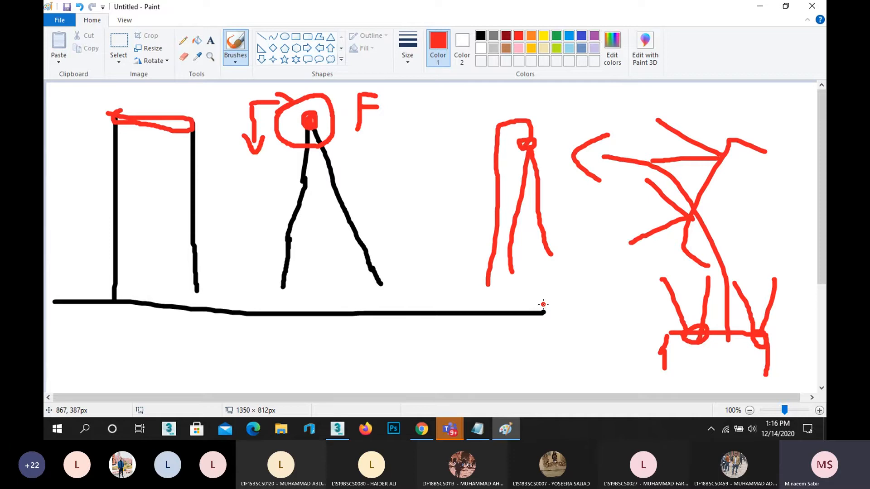
# Undo the lamp post, ray figure, curved arrow and stage sketches, keeping only the two original light diagrams.
pyautogui.hotkey('ctrl', 'z')
pyautogui.hotkey('ctrl', 'z')
pyautogui.hotkey('ctrl', 'z')
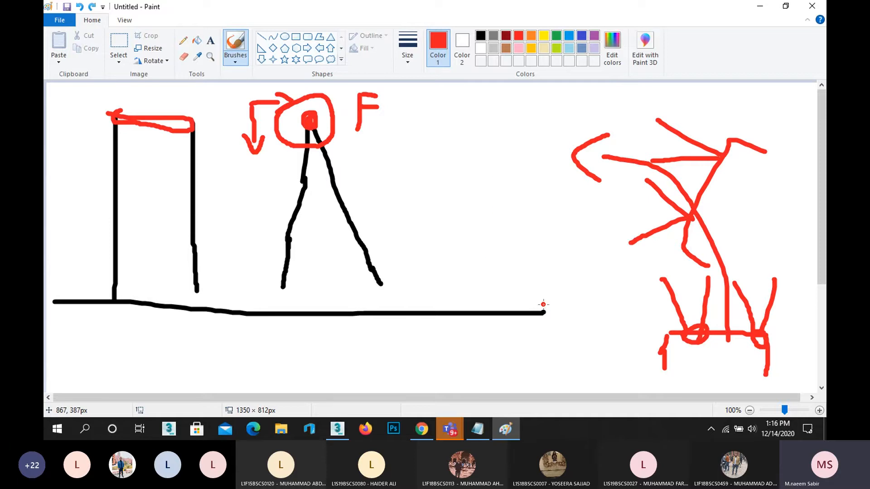
pyautogui.hotkey('ctrl', 'z')
pyautogui.hotkey('ctrl', 'z')
pyautogui.hotkey('ctrl', 'z')
pyautogui.hotkey('ctrl', 'z')
pyautogui.hotkey('ctrl', 'z')
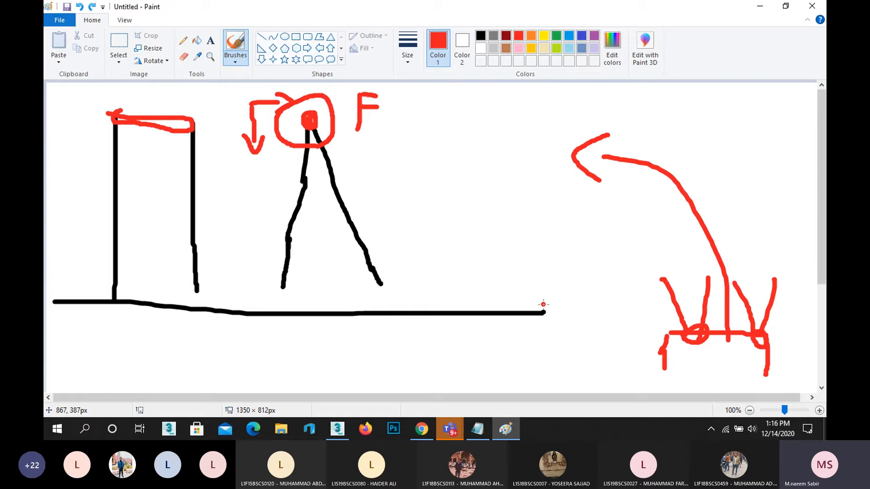
pyautogui.hotkey('ctrl', 'z')
pyautogui.hotkey('ctrl', 'z')
pyautogui.hotkey('ctrl', 'z')
pyautogui.hotkey('ctrl', 'z')
pyautogui.hotkey('ctrl', 'z')
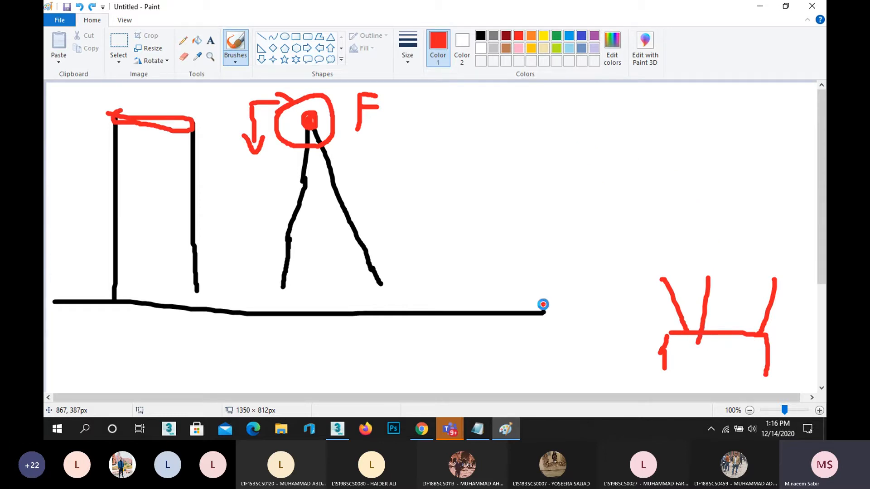
pyautogui.hotkey('ctrl', 'z')
pyautogui.hotkey('ctrl', 'z')
pyautogui.hotkey('ctrl', 'z')
pyautogui.hotkey('ctrl', 'z')
pyautogui.hotkey('ctrl', 'z')
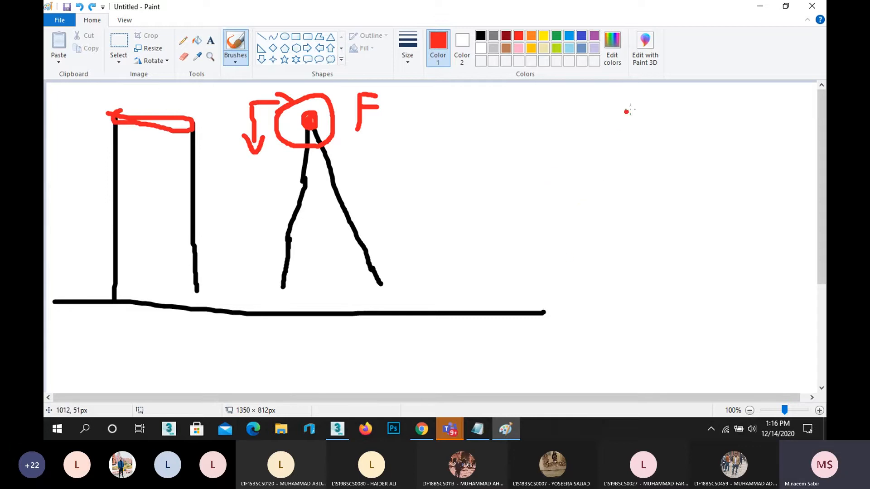
# Sketch a red inverted V with a black dot at its apex and a dashed black centre line down to a target dot.
pyautogui.moveTo(648, 107); pyautogui.dragTo(615, 241)
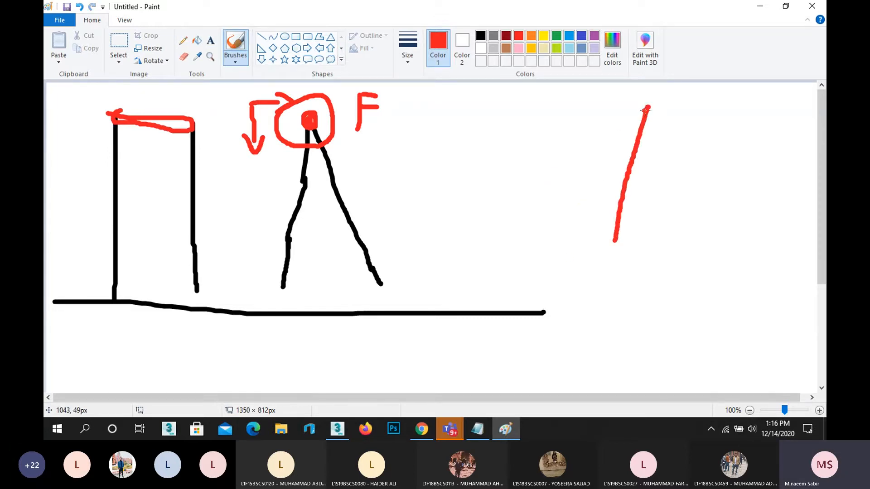
pyautogui.moveTo(647, 107); pyautogui.dragTo(674, 242)
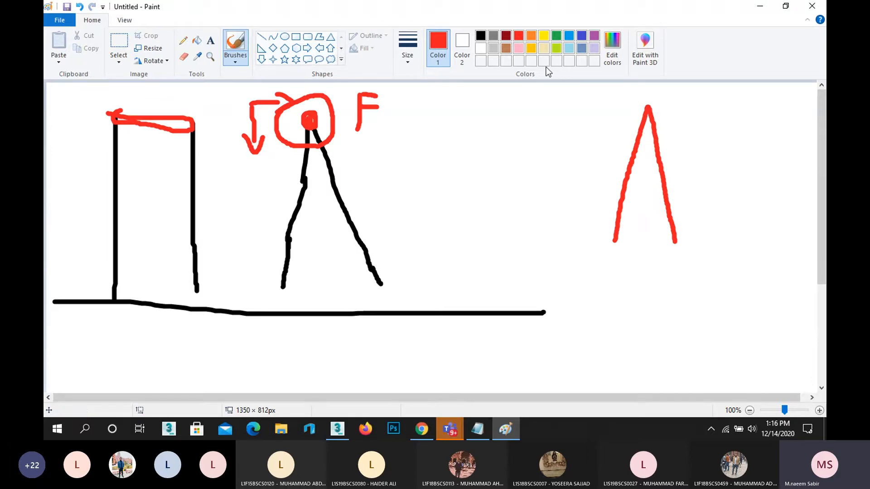
pyautogui.click(480, 35)
pyautogui.moveTo(644, 107)
pyautogui.mouseDown()
pyautogui.moveTo(654, 105)
pyautogui.moveTo(641, 271)
pyautogui.mouseUp()
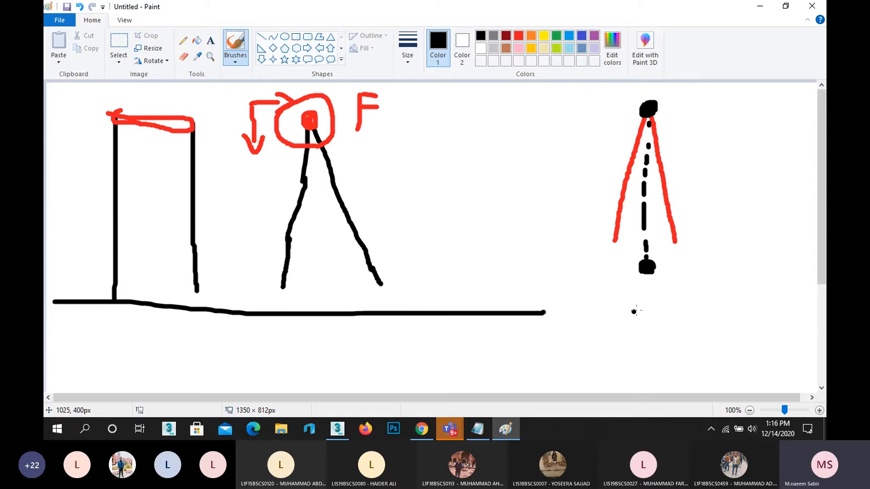
# Draw a black box linked to the target dot, a flat fixture over the light, and handwritten marks beside the F and the target.
pyautogui.moveTo(626, 302)
pyautogui.mouseDown()
pyautogui.moveTo(694, 322)
pyautogui.moveTo(626, 300)
pyautogui.moveTo(661, 308)
pyautogui.mouseUp()
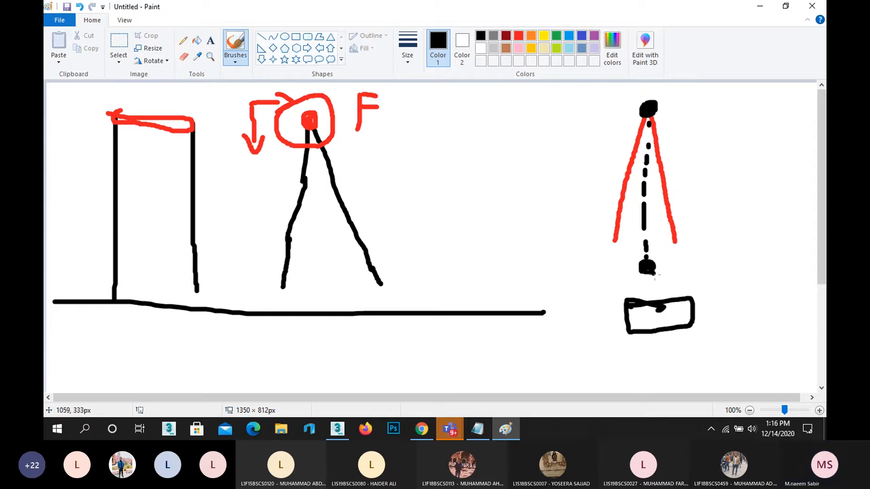
pyautogui.moveTo(646, 268)
pyautogui.mouseDown()
pyautogui.moveTo(677, 309)
pyautogui.moveTo(668, 303)
pyautogui.mouseUp()
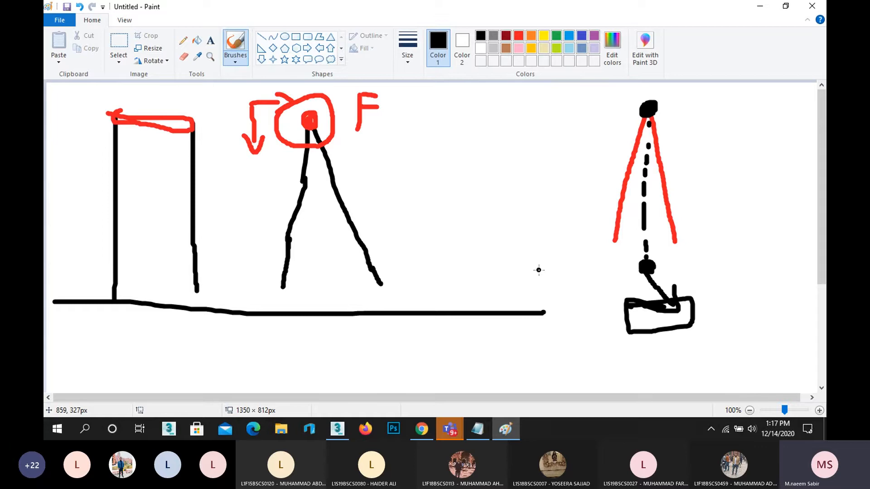
pyautogui.moveTo(645, 114)
pyautogui.mouseDown()
pyautogui.moveTo(634, 96)
pyautogui.moveTo(679, 97)
pyautogui.moveTo(673, 107)
pyautogui.mouseUp()
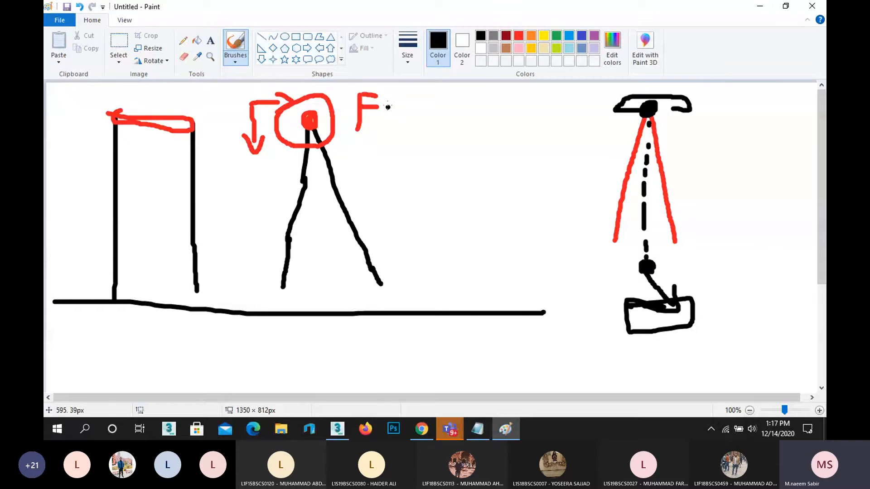
pyautogui.moveTo(389, 115)
pyautogui.mouseDown()
pyautogui.moveTo(404, 107)
pyautogui.moveTo(410, 128)
pyautogui.moveTo(442, 127)
pyautogui.mouseUp()
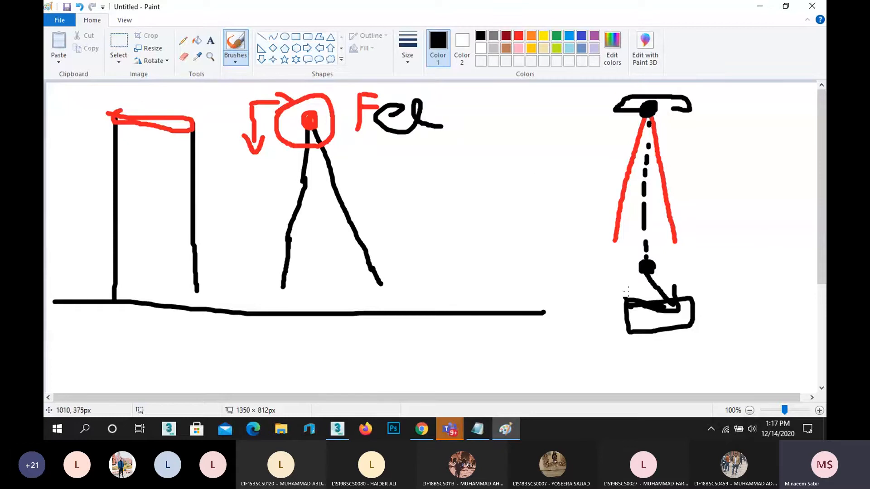
pyautogui.moveTo(612, 268)
pyautogui.mouseDown()
pyautogui.moveTo(604, 282)
pyautogui.moveTo(623, 282)
pyautogui.mouseUp()
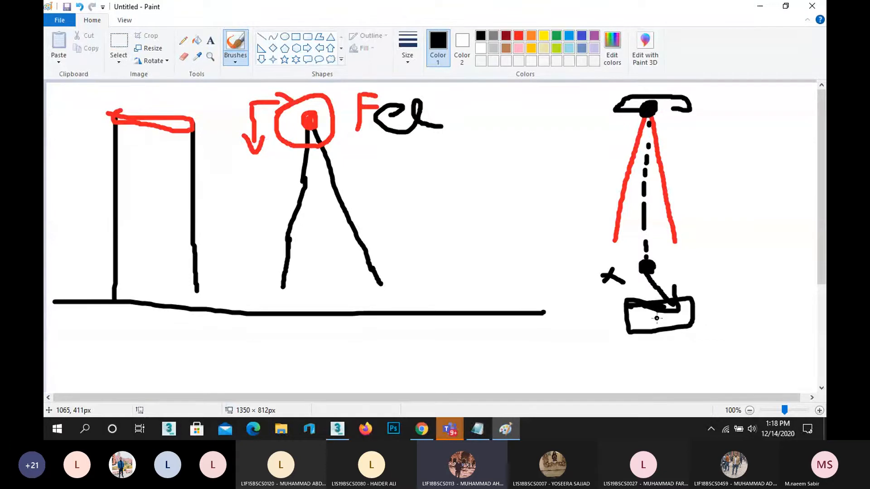
# Switch back to 3ds Max and place a Free Spot light at the teapot's centre in the Top viewport.
pyautogui.click(760, 7)
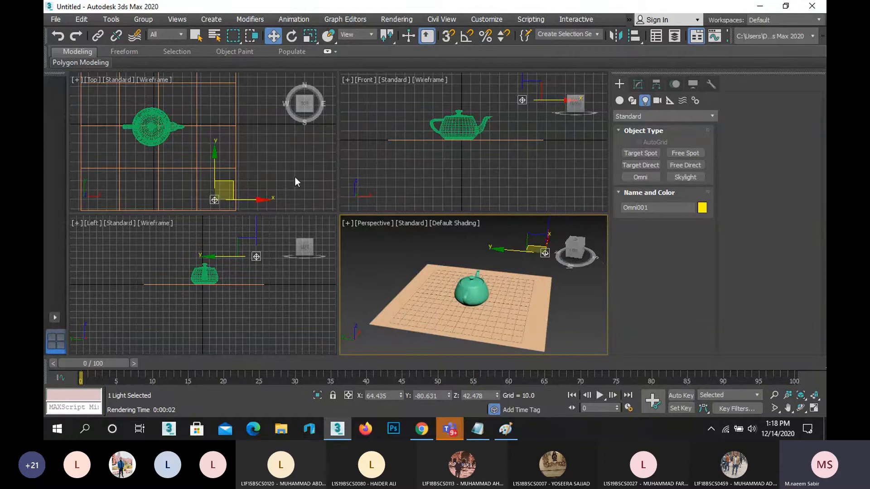
pyautogui.moveTo(297, 181); pyautogui.dragTo(312, 192, button='middle')
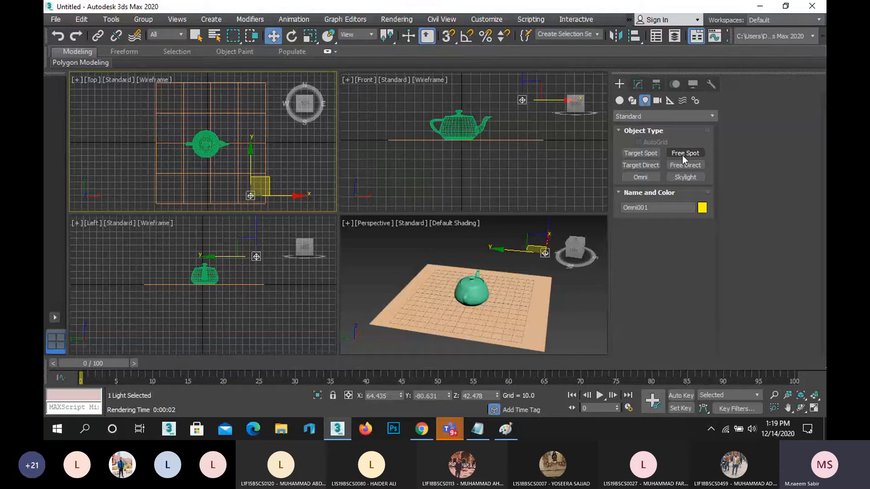
pyautogui.moveTo(172, 175); pyautogui.dragTo(131, 163, button='middle')
pyautogui.scroll(-2, 161, 173)
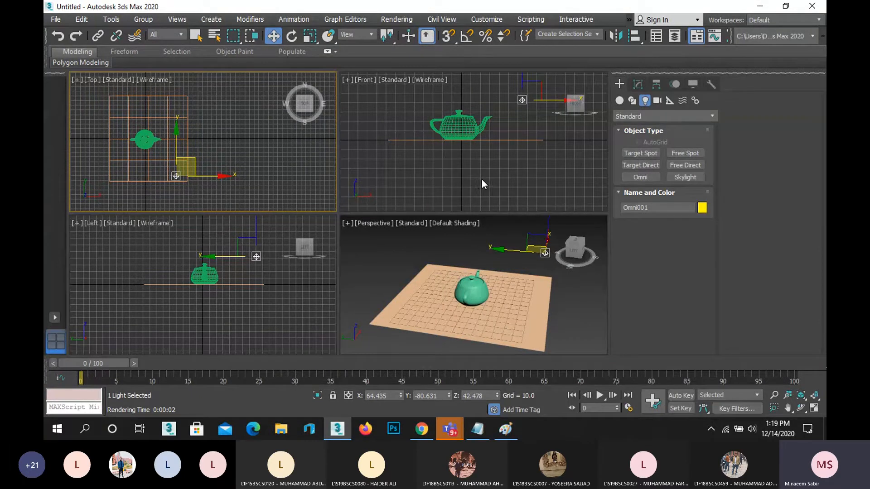
pyautogui.click(687, 154)
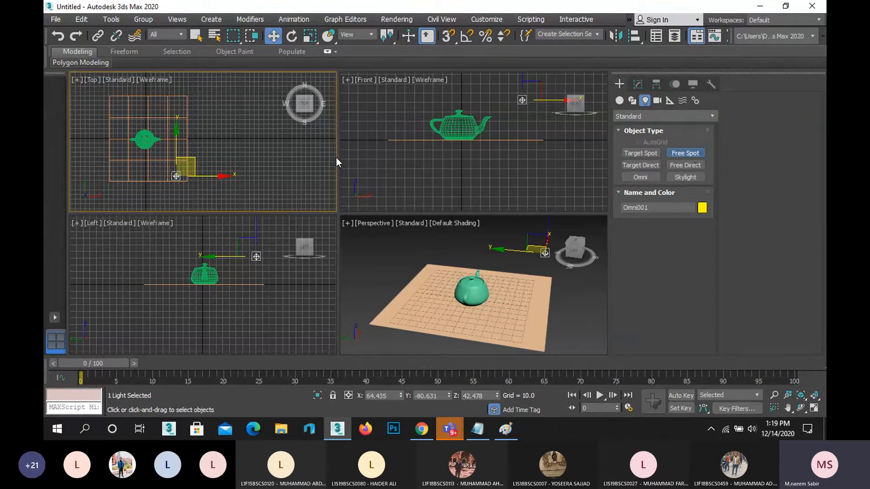
pyautogui.click(145, 138)
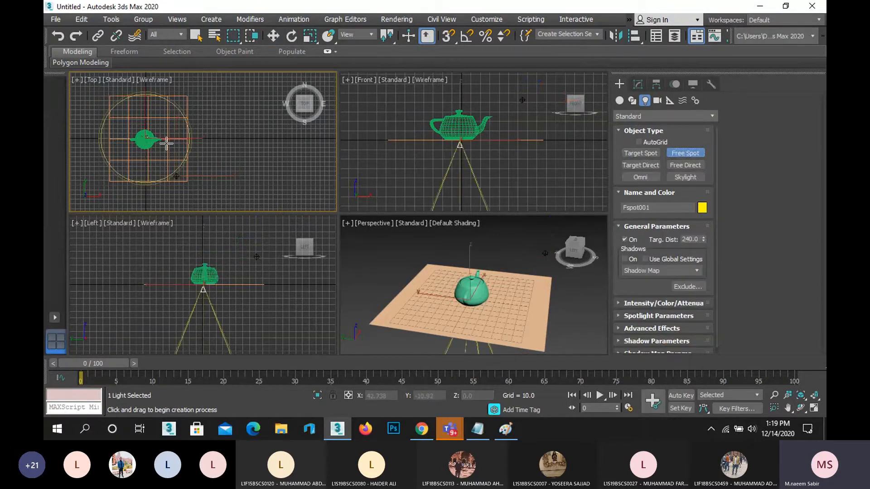
# Scale the free spot light down uniformly to about 36.6% in the Front viewport.
pyautogui.press('w')
pyautogui.scroll(-3, 474, 150)
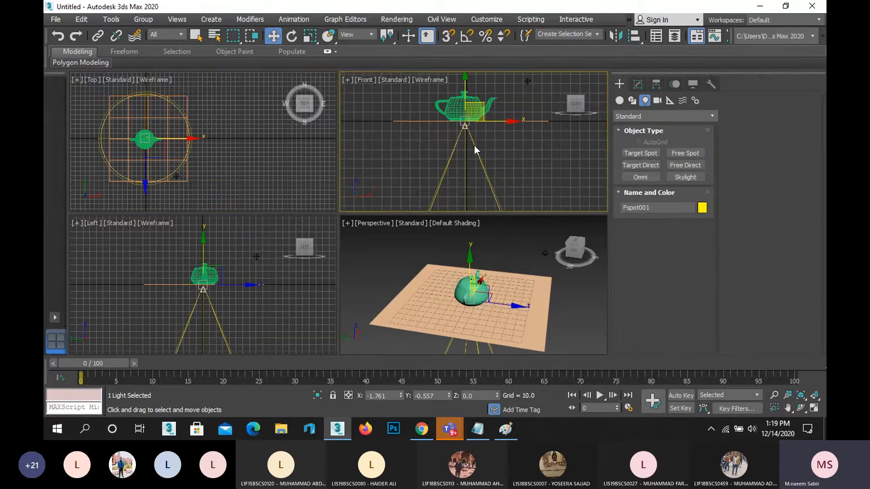
pyautogui.click(309, 35)
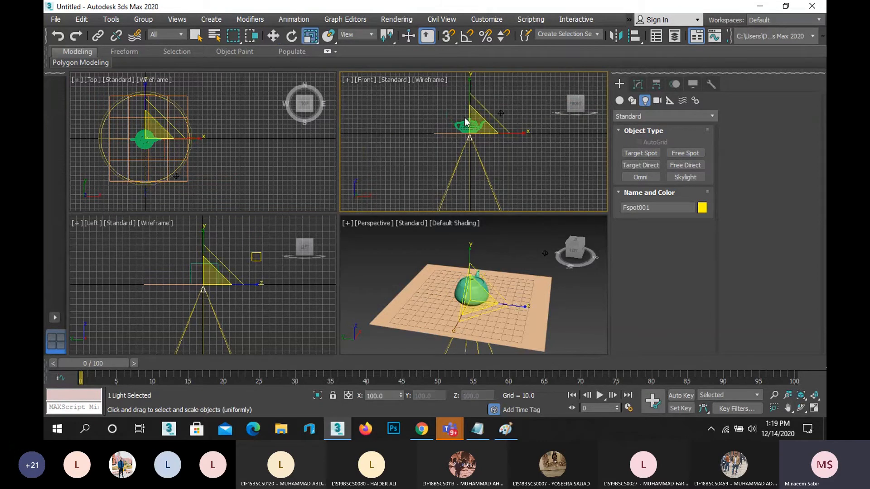
pyautogui.moveTo(471, 125); pyautogui.dragTo(458, 227)
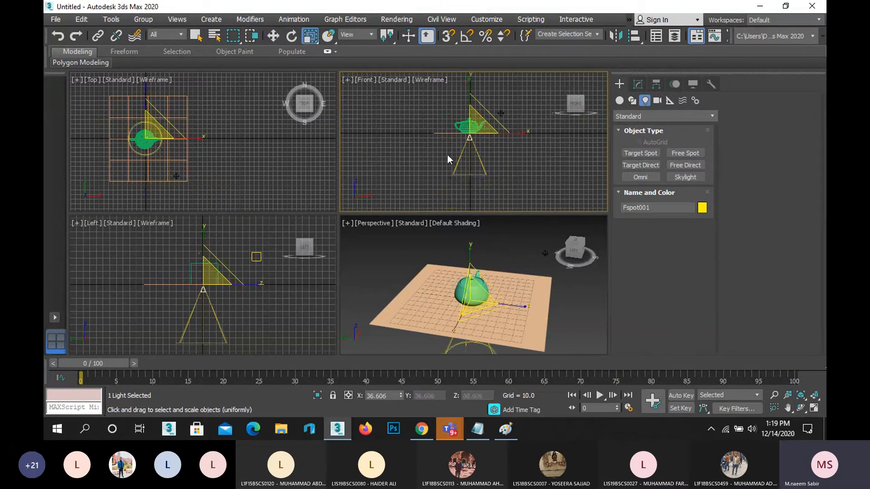
# Raise the free spot light above the teapot in the Front viewport to a Z of about 189.
pyautogui.moveTo(442, 143); pyautogui.dragTo(442, 183, button='middle')
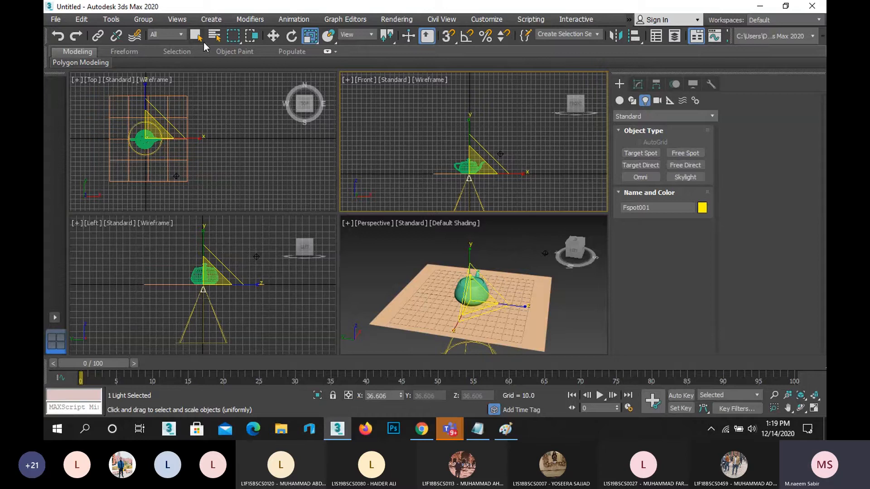
pyautogui.click(273, 35)
pyautogui.moveTo(474, 136); pyautogui.dragTo(471, 48)
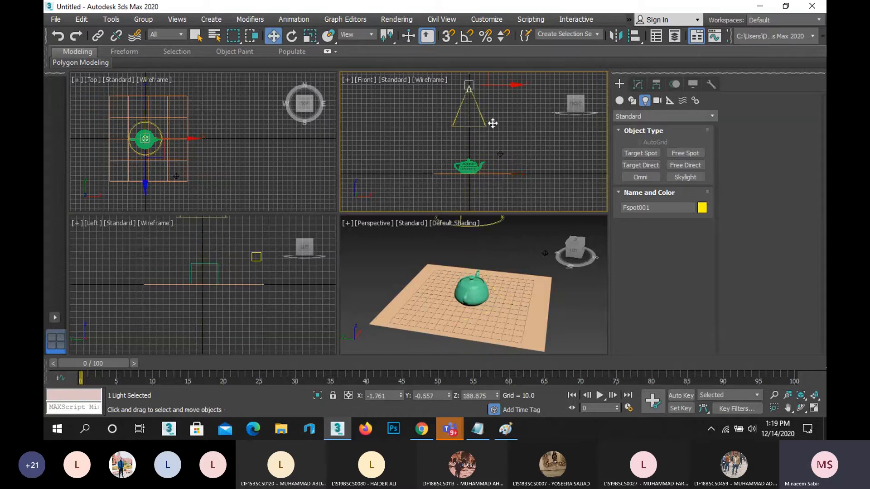
# Move the omni light farther from the teapot along X to about 126 in the Front viewport, and deselect it.
pyautogui.click(500, 155)
pyautogui.moveTo(527, 153); pyautogui.dragTo(557, 152)
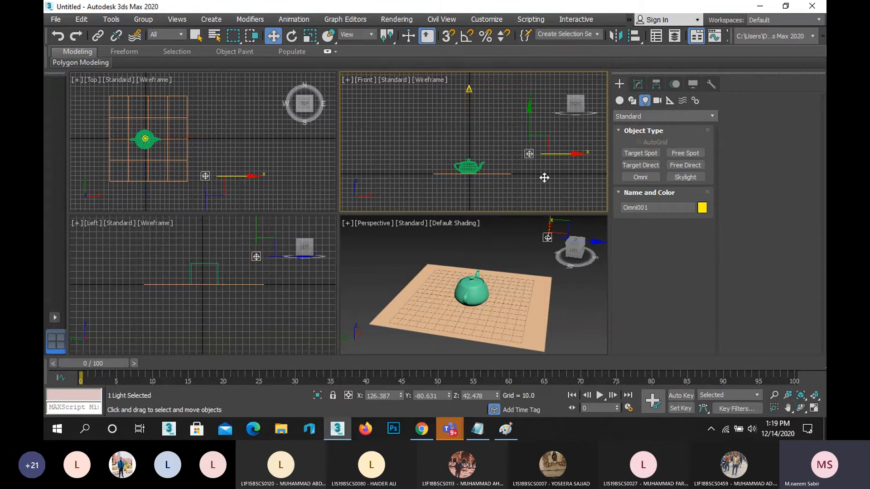
pyautogui.click(533, 158)
# Zoom in on the teapot in the Perspective viewport, render it to check the free spot's pool of light, and close the render.
pyautogui.scroll(5, 517, 161)
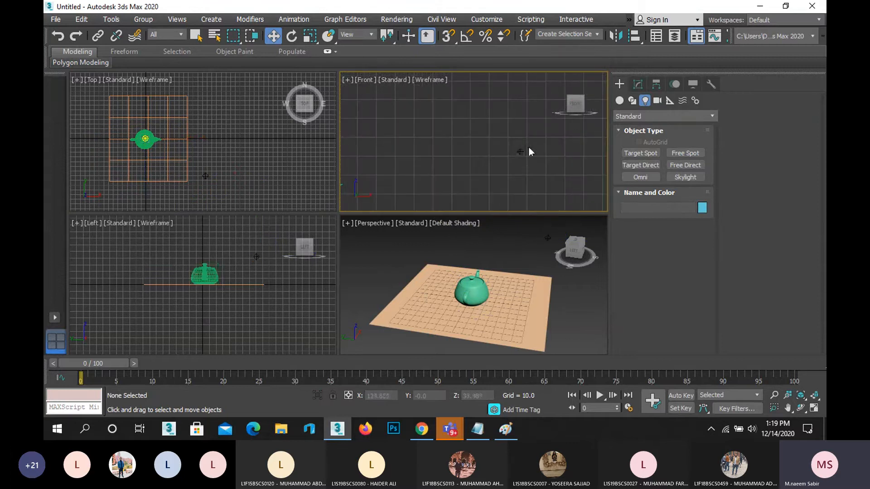
pyautogui.scroll(-5, 504, 166)
pyautogui.scroll(3, 460, 273)
pyautogui.moveTo(457, 274)
pyautogui.mouseDown(button='middle')
pyautogui.moveTo(462, 281)
pyautogui.moveTo(440, 271)
pyautogui.moveTo(450, 272)
pyautogui.mouseUp(button='middle')
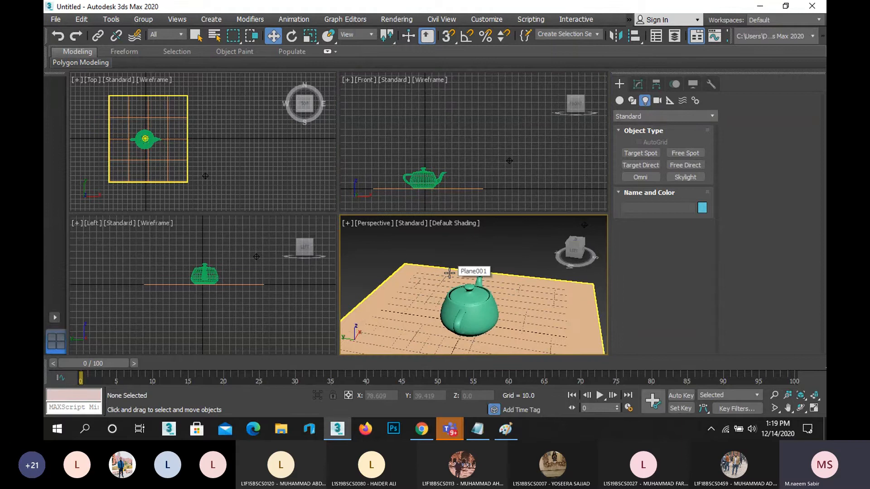
pyautogui.hotkey('shift', 'q')
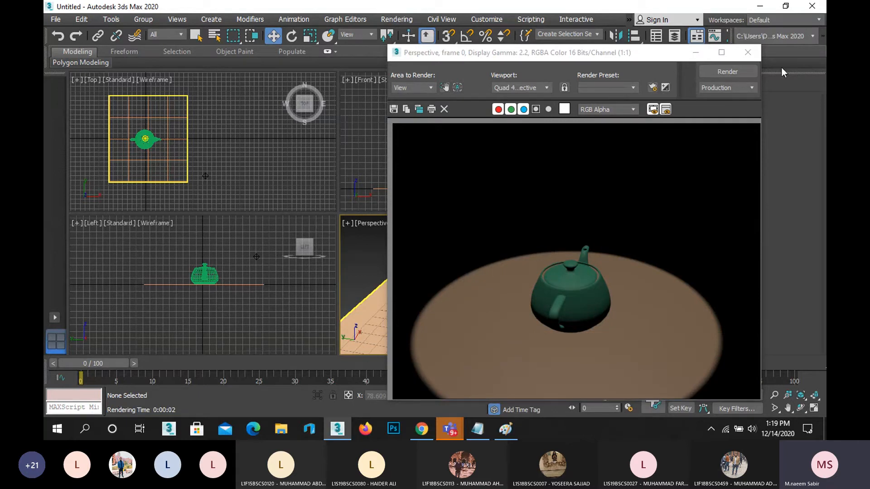
pyautogui.click(747, 52)
# Lower the free spot to a Z of about 142 in the Front viewport and test-render the whole plane in Perspective.
pyautogui.click(475, 148)
pyautogui.scroll(-3, 475, 149)
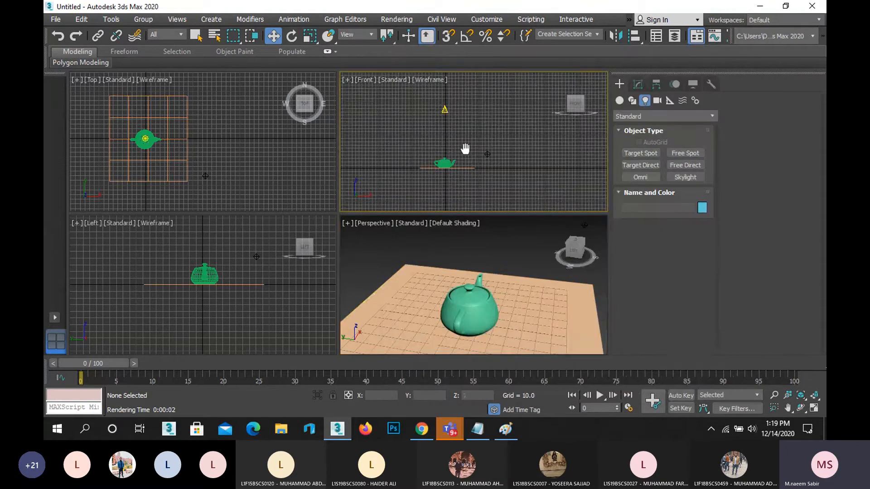
pyautogui.click(444, 120)
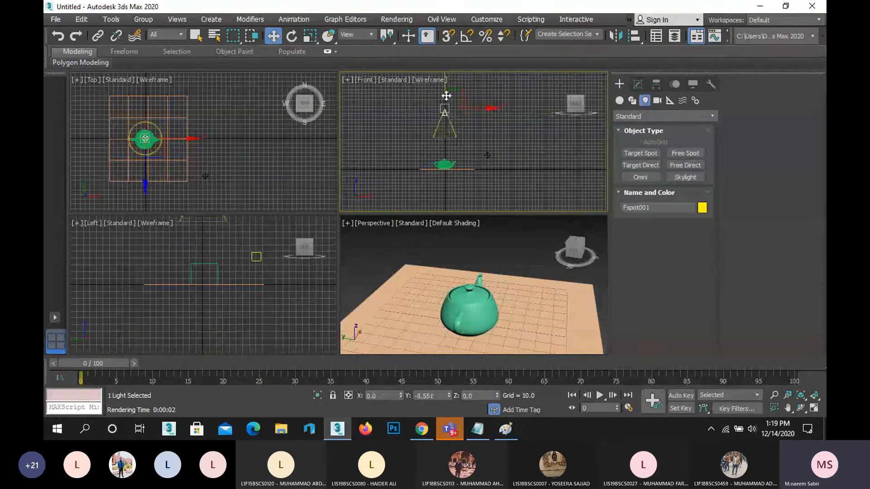
pyautogui.scroll(-3, 495, 260)
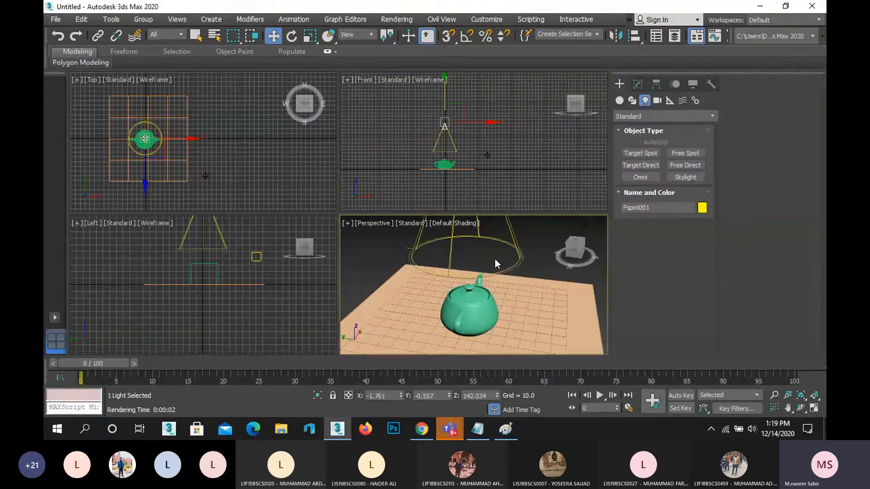
pyautogui.hotkey('shift', 'q')
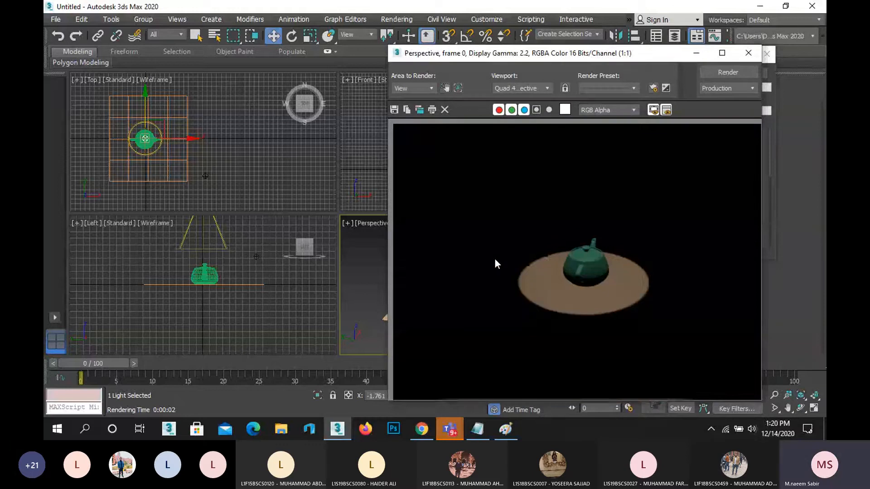
pyautogui.click(755, 53)
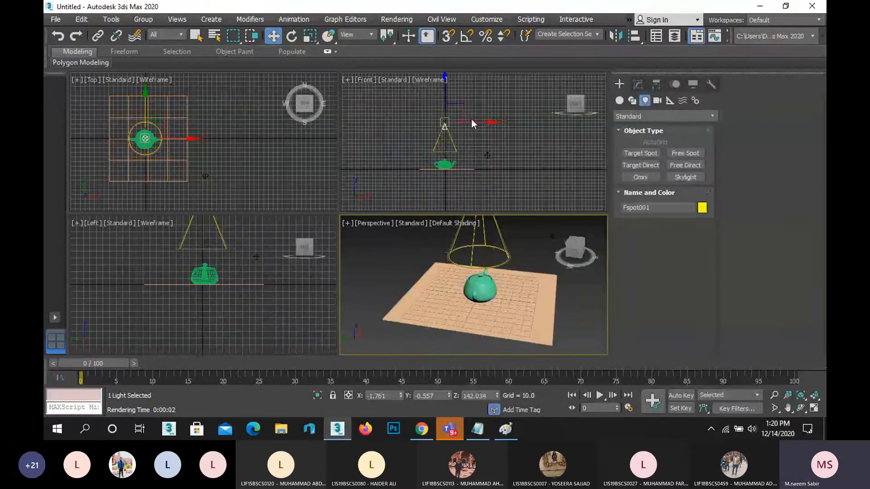
# Move the free spot along X to the plane's spout-side edge in the Front viewport and rotate it about 39.6 degrees toward the teapot.
pyautogui.moveTo(479, 121); pyautogui.dragTo(528, 151)
pyautogui.click(292, 36)
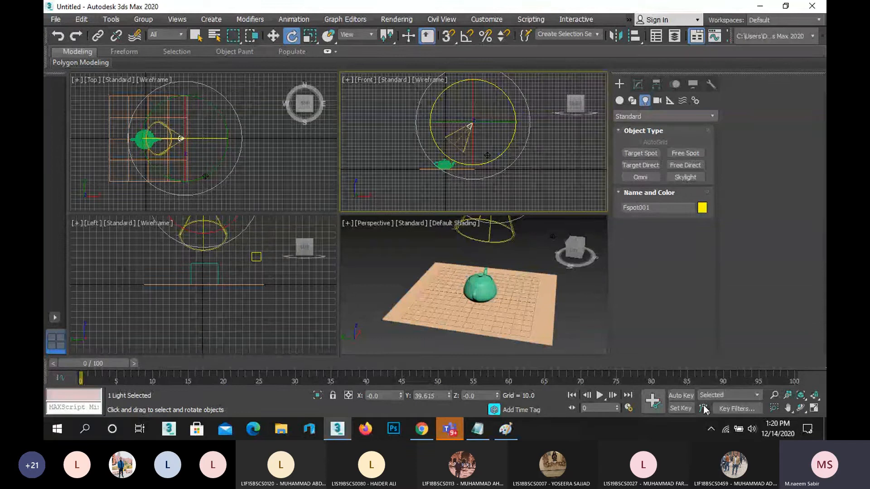
# Orbit the Perspective viewport to a side view of the teapot and render it to check the tilted spot's lighting.
pyautogui.click(801, 409)
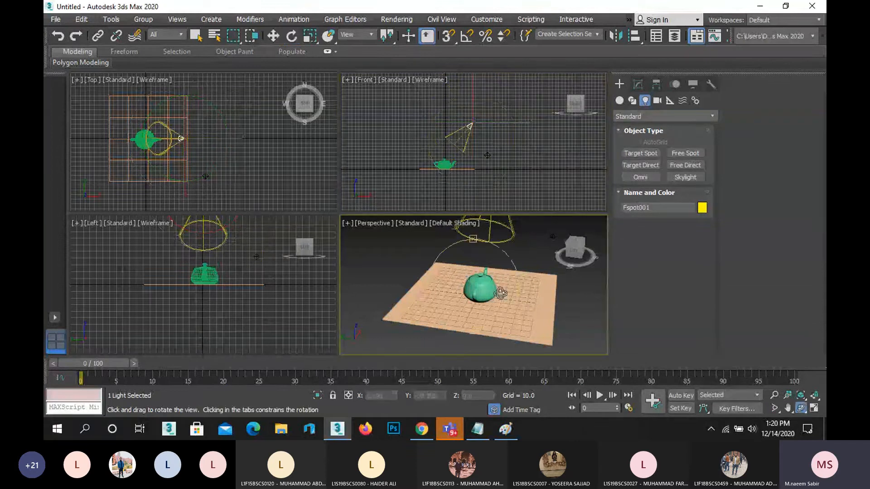
pyautogui.moveTo(471, 283); pyautogui.dragTo(447, 284)
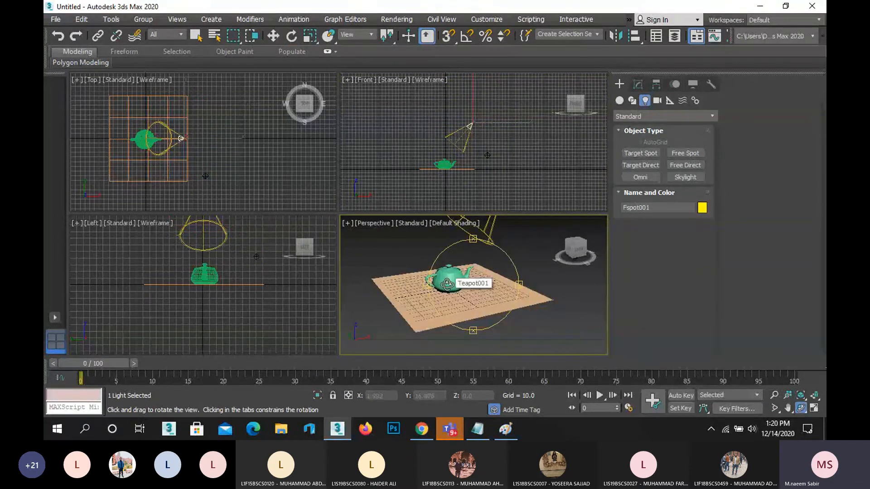
pyautogui.hotkey('shift', 'q')
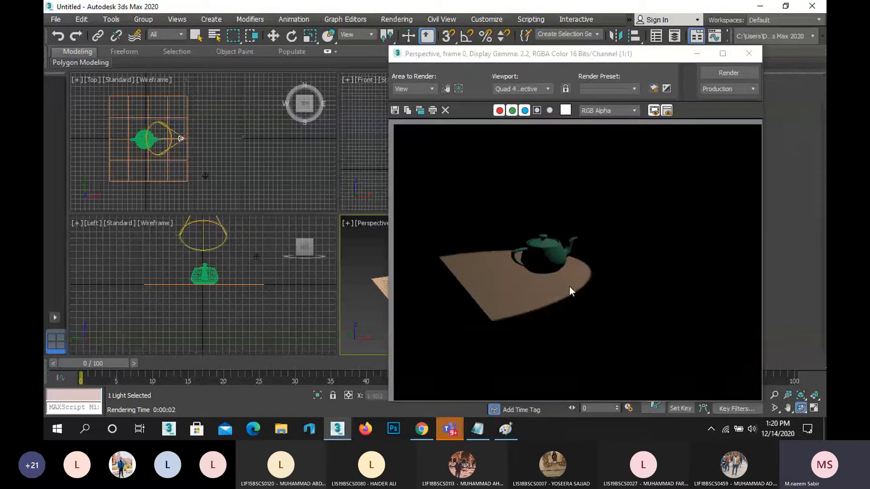
pyautogui.click(748, 53)
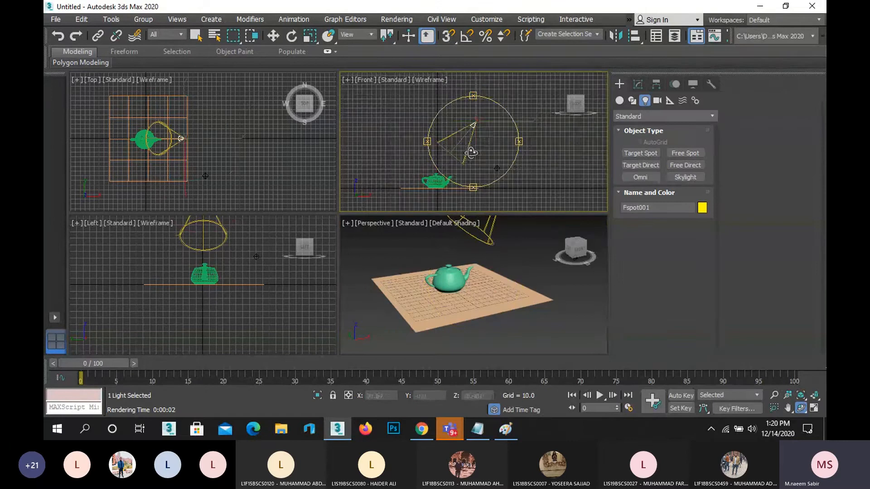
# Rotate the free spot in the Front viewport to about -11 degrees and move it along X to about -87.5.
pyautogui.press('e')
pyautogui.moveTo(460, 161); pyautogui.dragTo(504, 156)
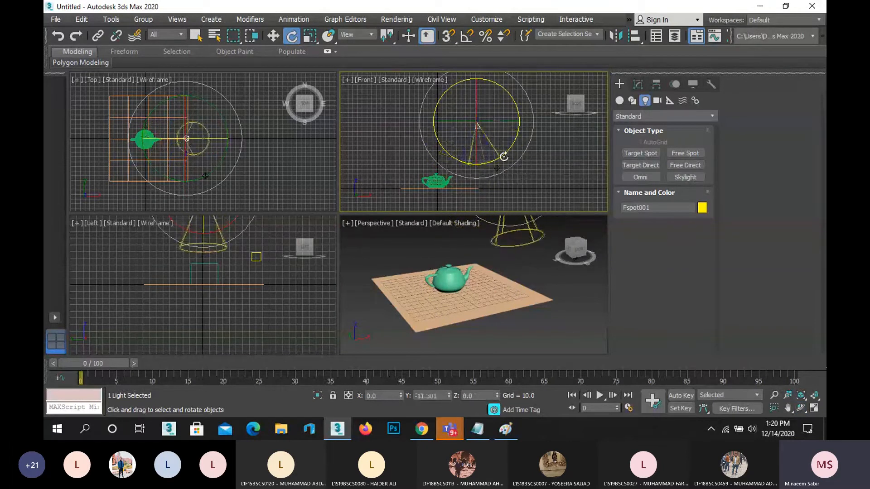
pyautogui.click(274, 36)
pyautogui.moveTo(502, 119); pyautogui.dragTo(421, 120)
# Render the Perspective viewport to check the lighting from the handle side of the teapot, and close the render.
pyautogui.click(485, 286)
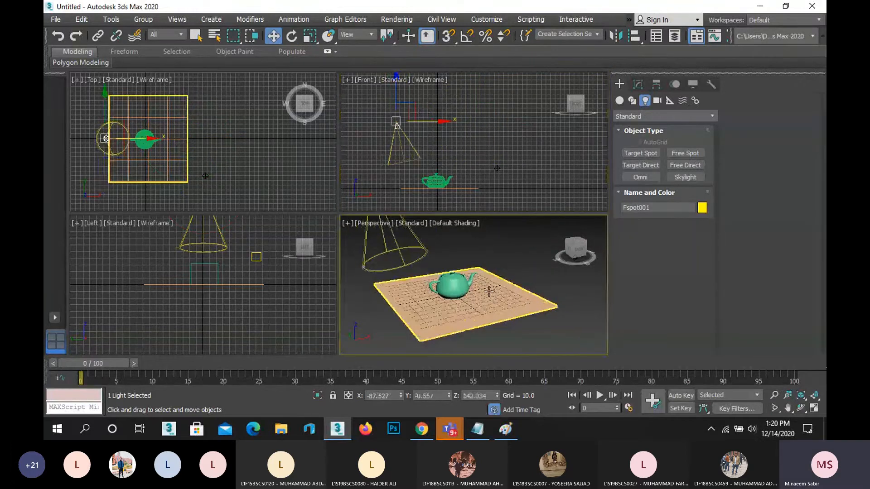
pyautogui.hotkey('shift', 'q')
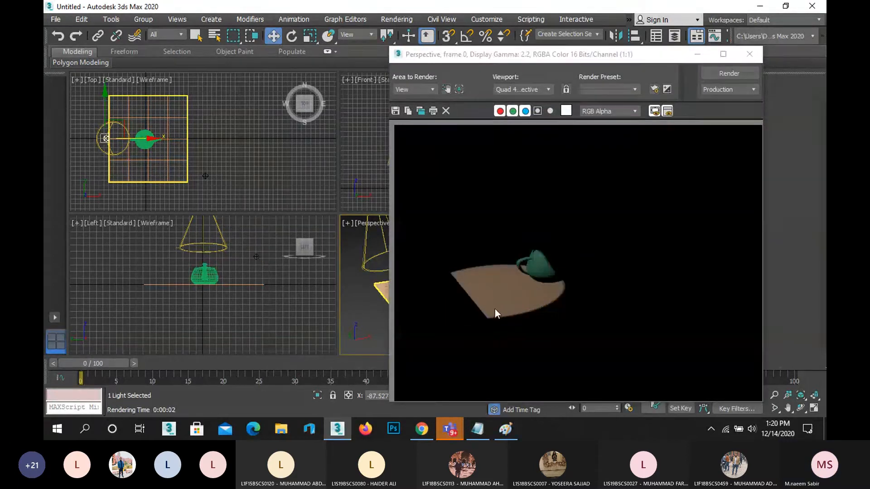
pyautogui.click(752, 54)
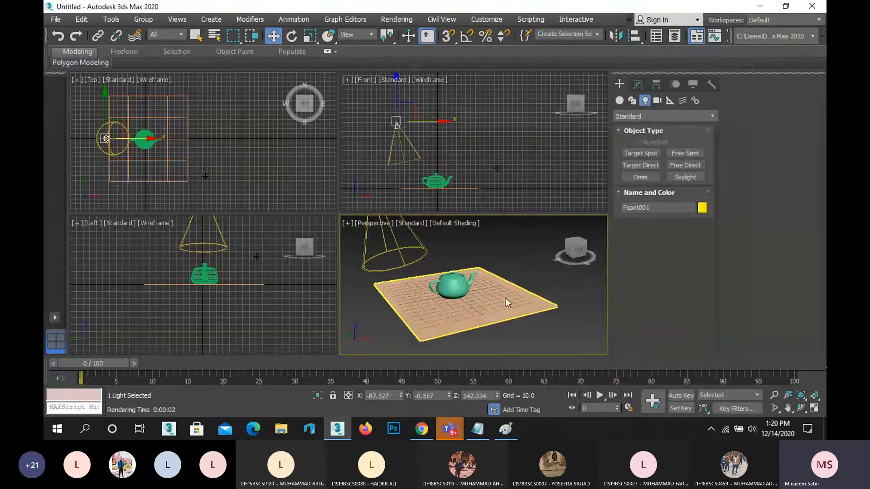
# Move the free spot back over the teapot to an X of about -4.4 and turn on its shadows.
pyautogui.click(436, 121)
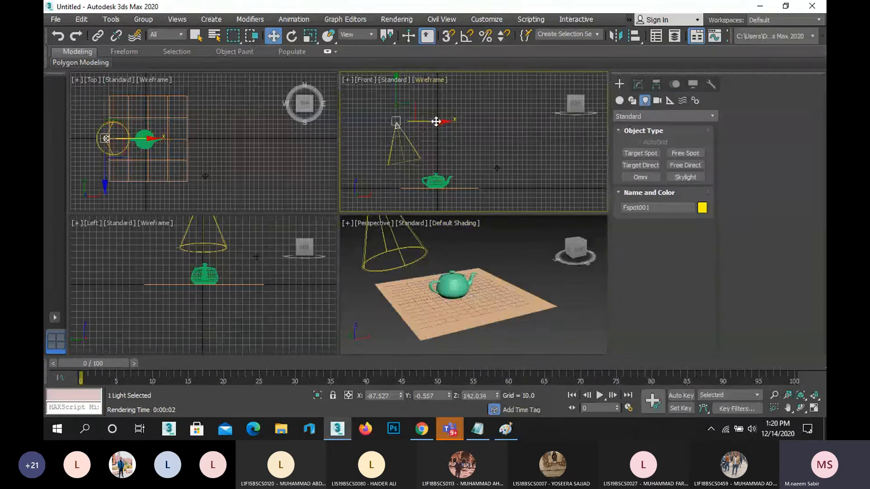
pyautogui.moveTo(436, 121); pyautogui.dragTo(474, 121)
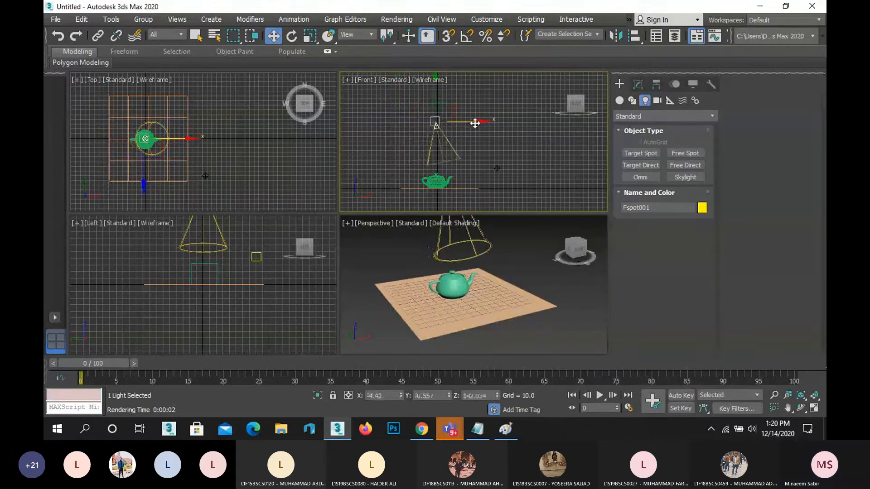
pyautogui.click(638, 85)
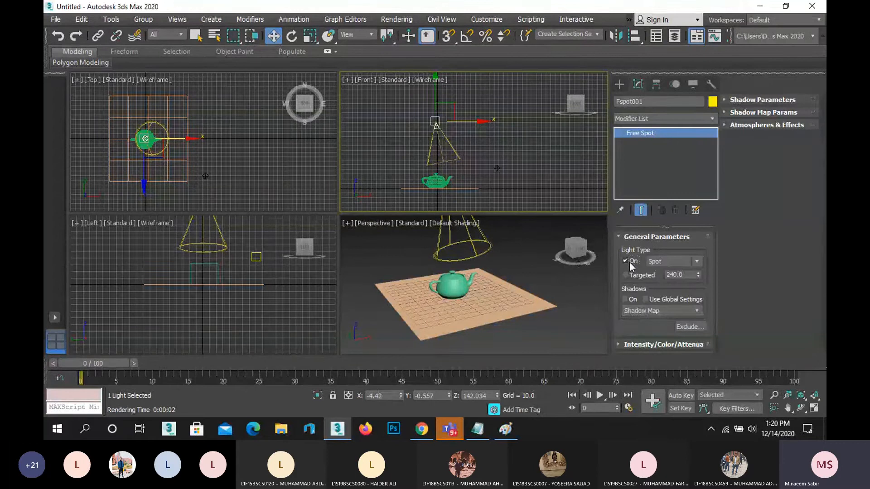
pyautogui.click(632, 299)
# Render the Perspective viewport to check the teapot's shadow on the plane, and close the render.
pyautogui.rightClick(469, 295)
pyautogui.hotkey('shift', 'q')
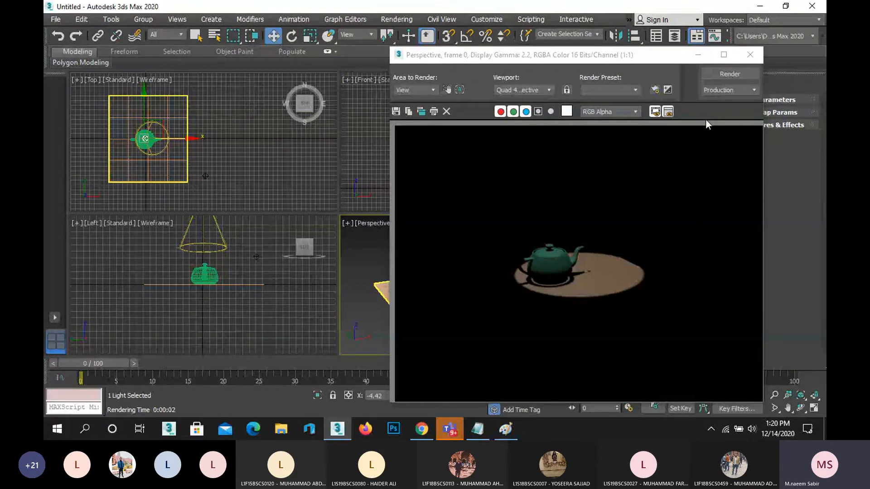
pyautogui.click(747, 58)
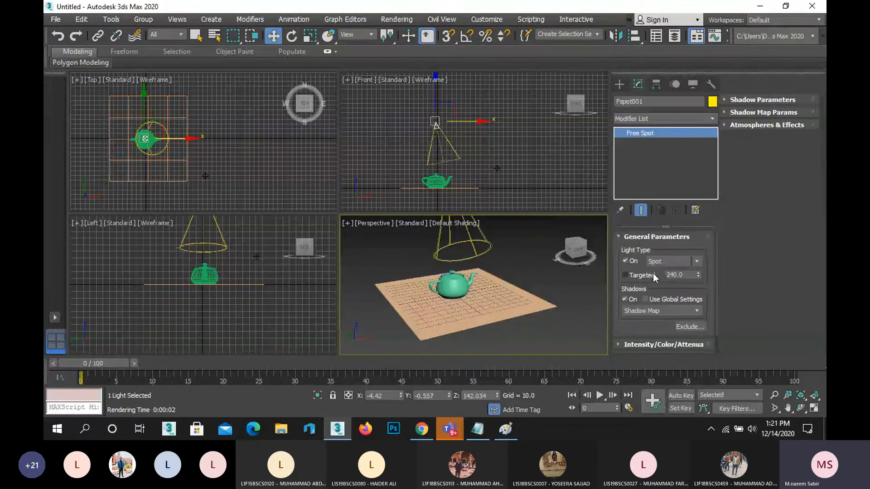
# Set the free spotlight's intensity multiplier to 1 and render the Perspective view.
pyautogui.click(656, 345)
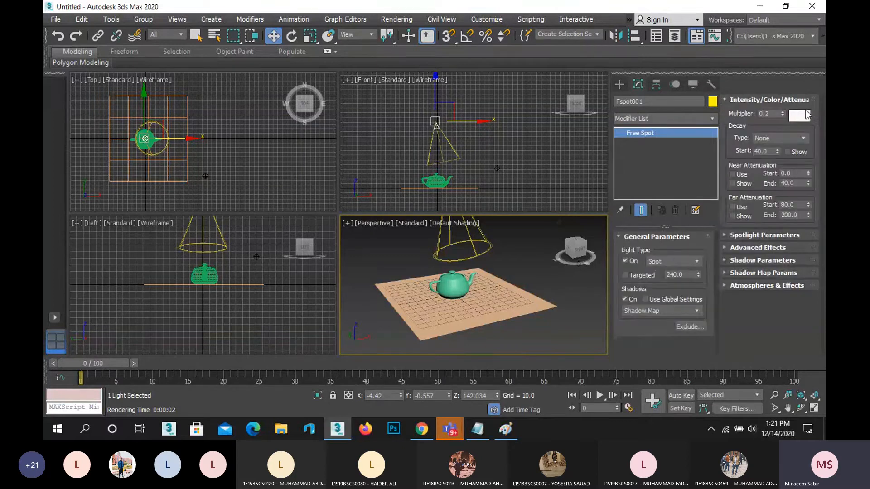
pyautogui.click(775, 114)
pyautogui.write('1')
pyautogui.press('Return')
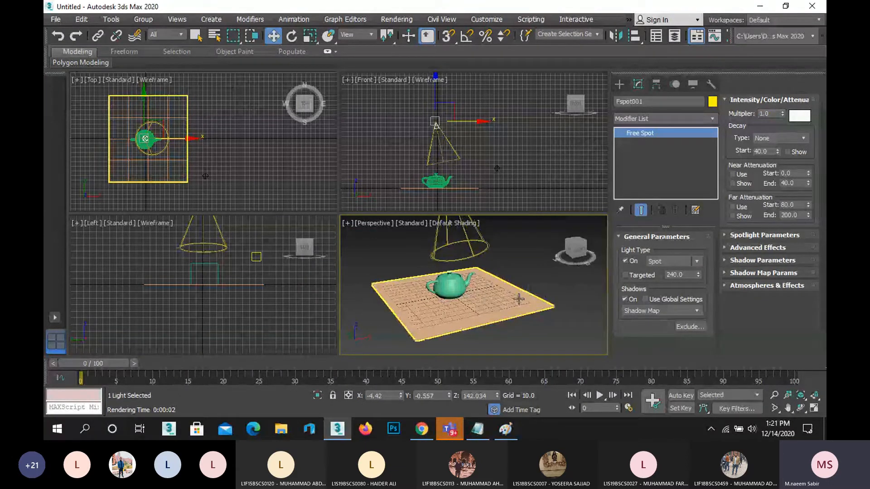
pyautogui.hotkey('shift', 'q')
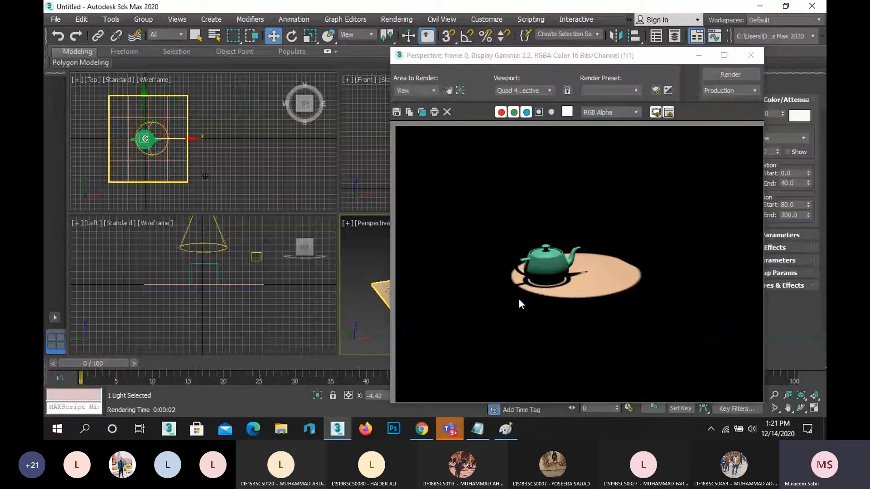
pyautogui.click(748, 55)
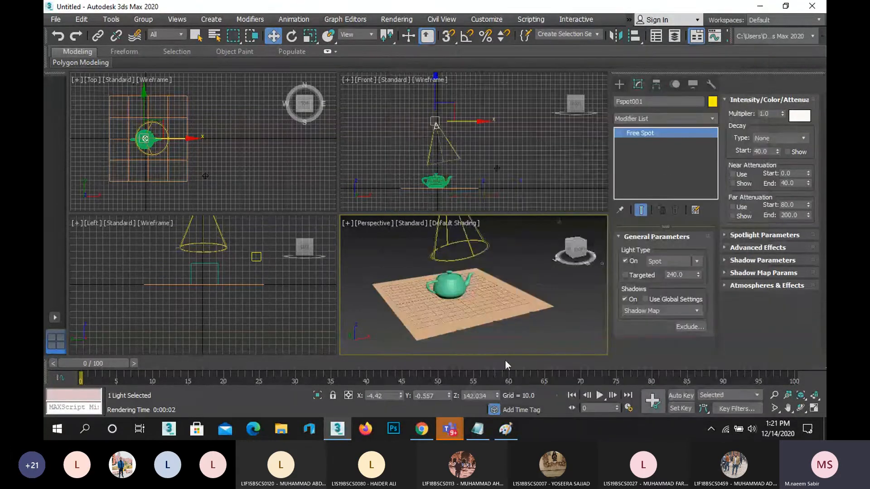
# Switch to Paint and sketch a widening beam crossed by two range lines, with an X beyond the second line and a small circle before it.
pyautogui.click(505, 429)
pyautogui.scroll(-3, 433, 216)
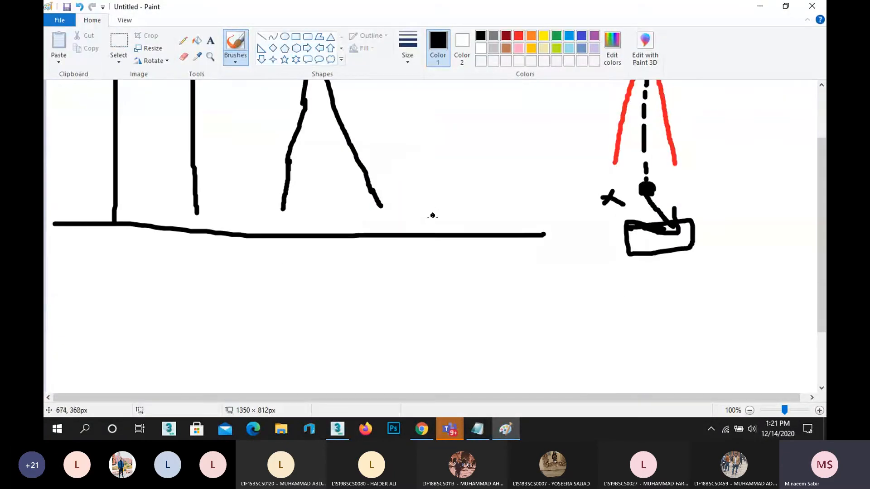
pyautogui.moveTo(79, 335)
pyautogui.mouseDown()
pyautogui.moveTo(417, 325)
pyautogui.moveTo(741, 292)
pyautogui.mouseUp()
pyautogui.moveTo(80, 340); pyautogui.dragTo(746, 355)
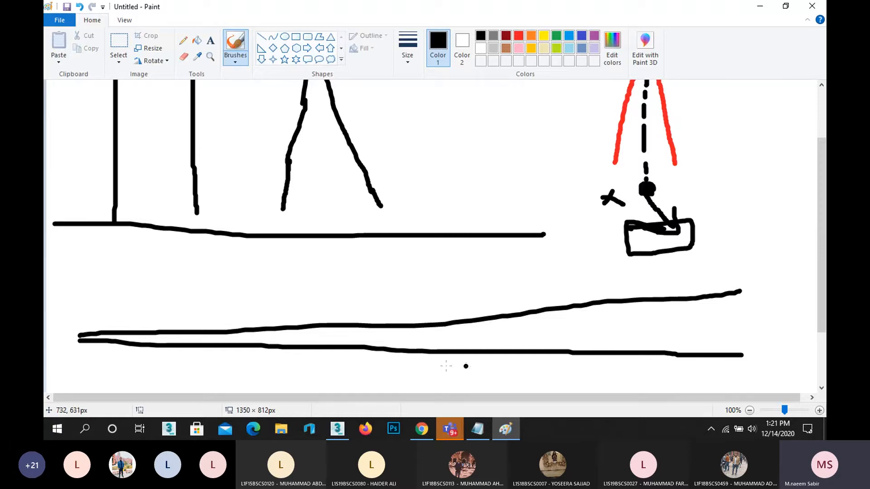
pyautogui.moveTo(316, 284); pyautogui.dragTo(287, 371)
pyautogui.moveTo(543, 273)
pyautogui.mouseDown()
pyautogui.moveTo(551, 351)
pyautogui.moveTo(531, 392)
pyautogui.mouseUp()
pyautogui.moveTo(592, 317)
pyautogui.mouseDown()
pyautogui.moveTo(576, 347)
pyautogui.moveTo(597, 343)
pyautogui.mouseUp()
pyautogui.moveTo(488, 330)
pyautogui.mouseDown()
pyautogui.moveTo(485, 339)
pyautogui.moveTo(493, 332)
pyautogui.mouseUp()
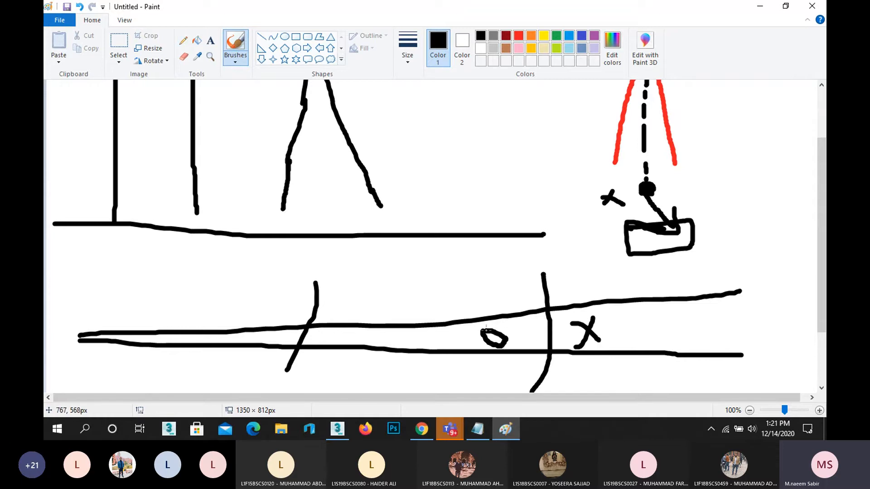
pyautogui.click(759, 6)
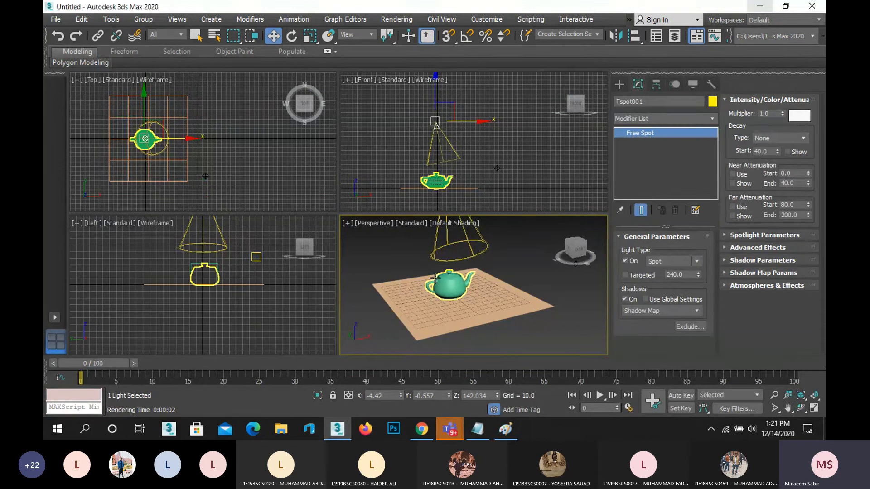
# Back in 3ds Max, delete the free spotlight and create a target spotlight in the Left view, slanting down towards the teapot.
pyautogui.moveTo(446, 284); pyautogui.dragTo(456, 294, button='middle')
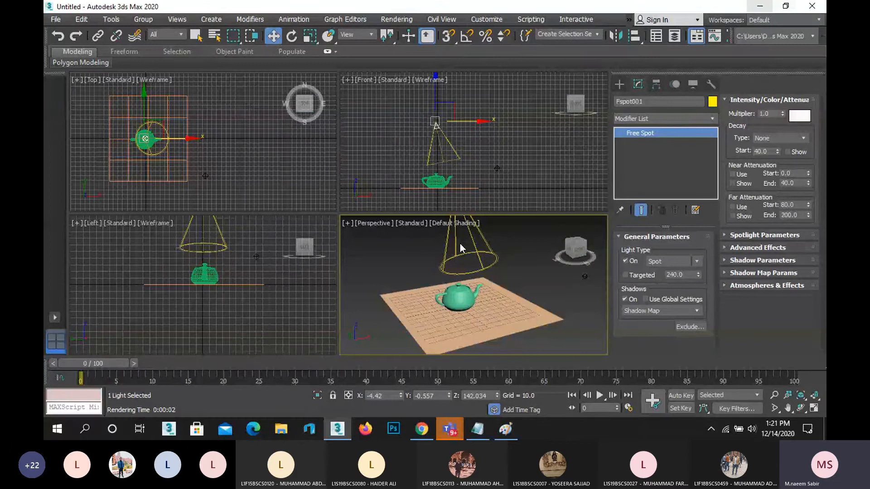
pyautogui.press('Delete')
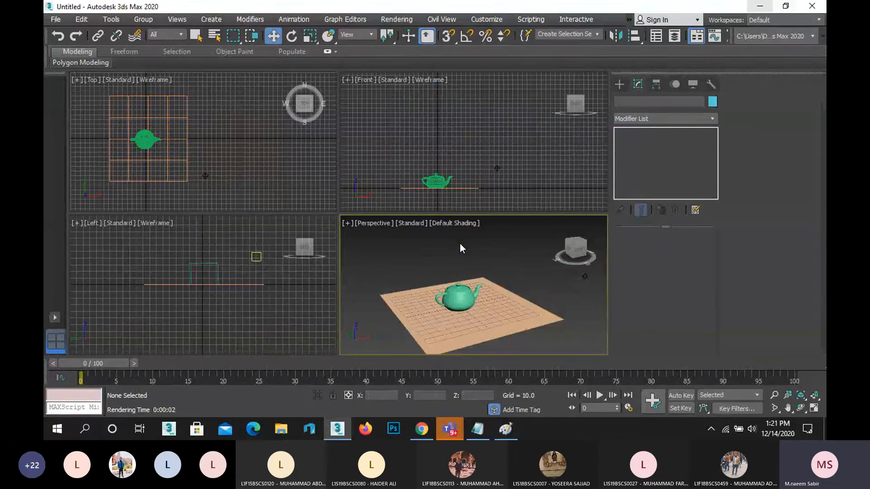
pyautogui.moveTo(192, 274); pyautogui.dragTo(178, 294, button='middle')
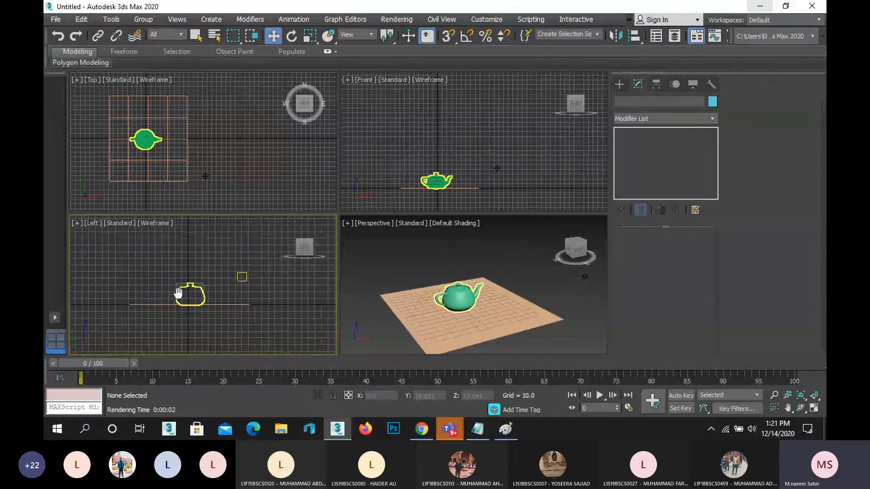
pyautogui.click(618, 85)
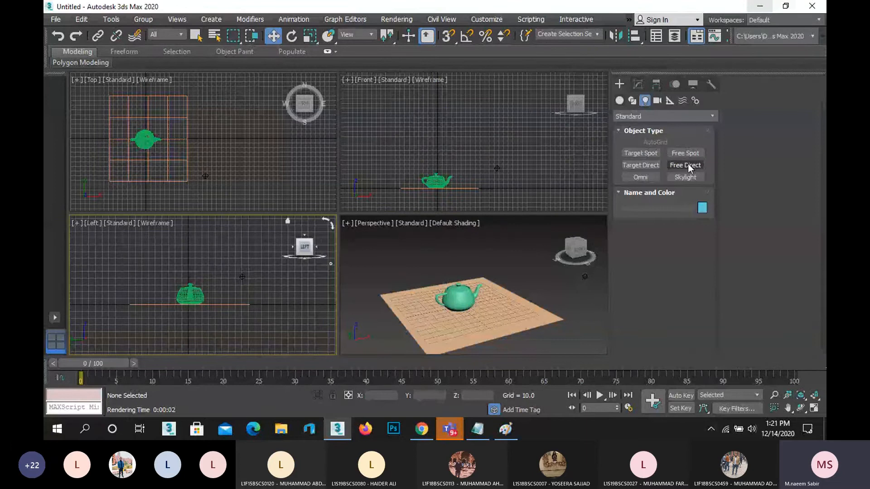
pyautogui.click(645, 156)
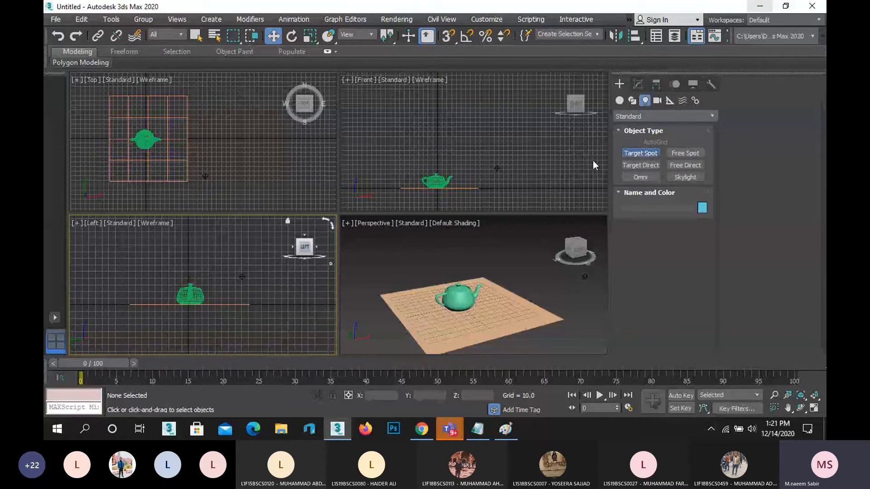
pyautogui.moveTo(249, 222); pyautogui.dragTo(209, 274)
pyautogui.rightClick(210, 274)
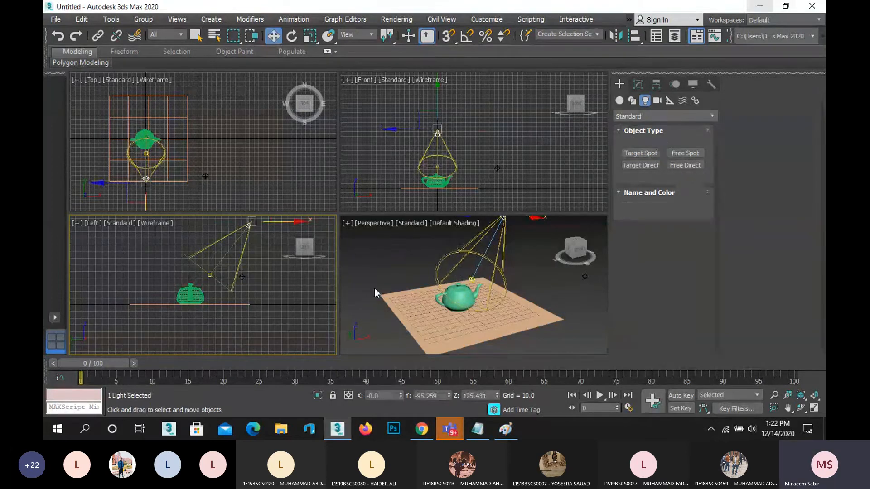
# Render the Perspective view to check the target spotlight's illumination of the teapot.
pyautogui.rightClick(403, 259)
pyautogui.hotkey('shift', 'q')
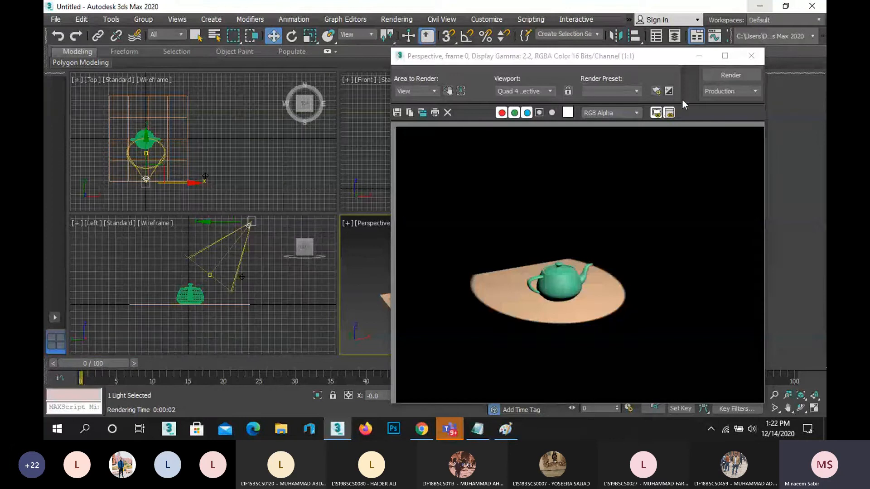
pyautogui.click(751, 55)
# Select the spotlight's target in the Left view and move it just above the teapot, to about Y -23, Z 39.
pyautogui.scroll(4, 245, 228)
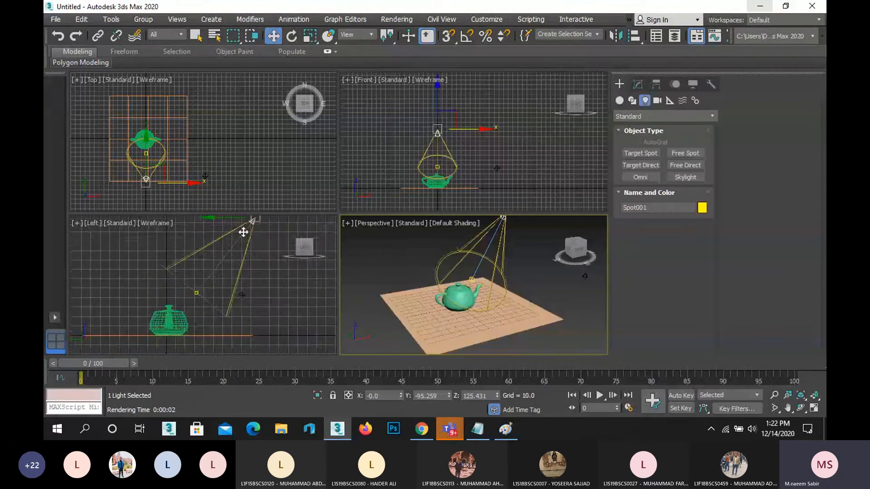
pyautogui.scroll(3, 178, 330)
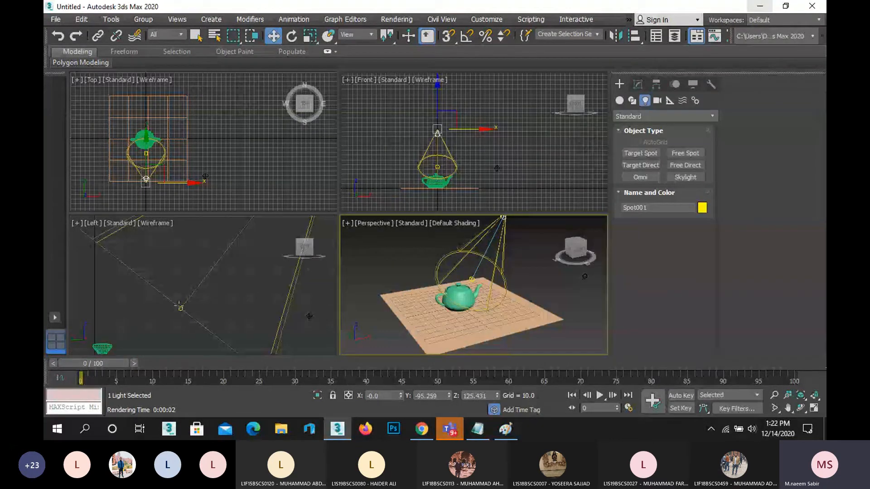
pyautogui.scroll(2, 180, 309)
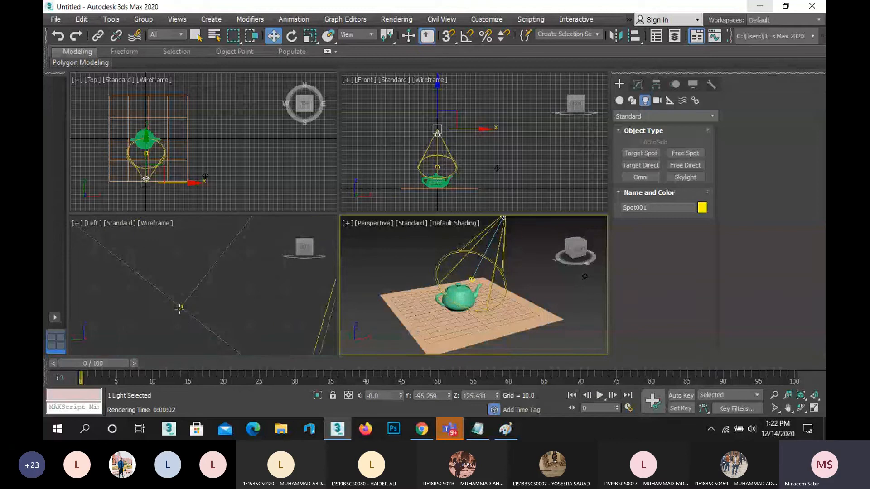
pyautogui.click(180, 307)
pyautogui.scroll(-5, 207, 281)
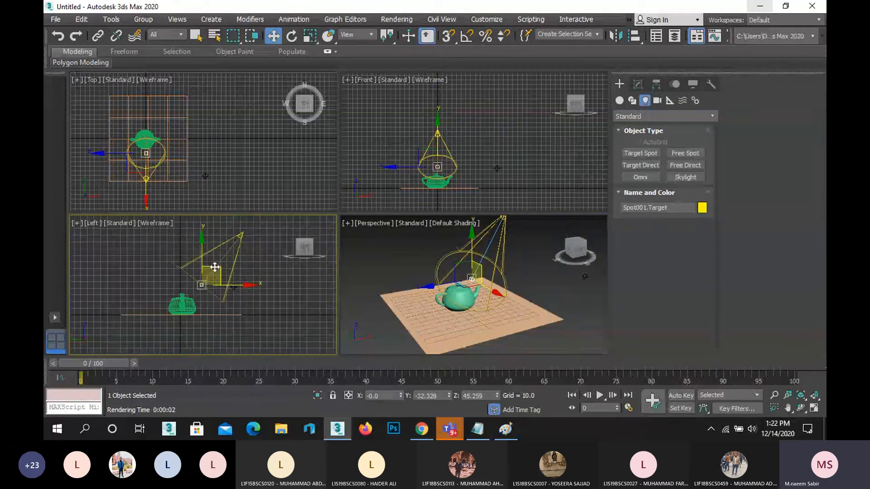
pyautogui.moveTo(213, 267); pyautogui.dragTo(233, 282)
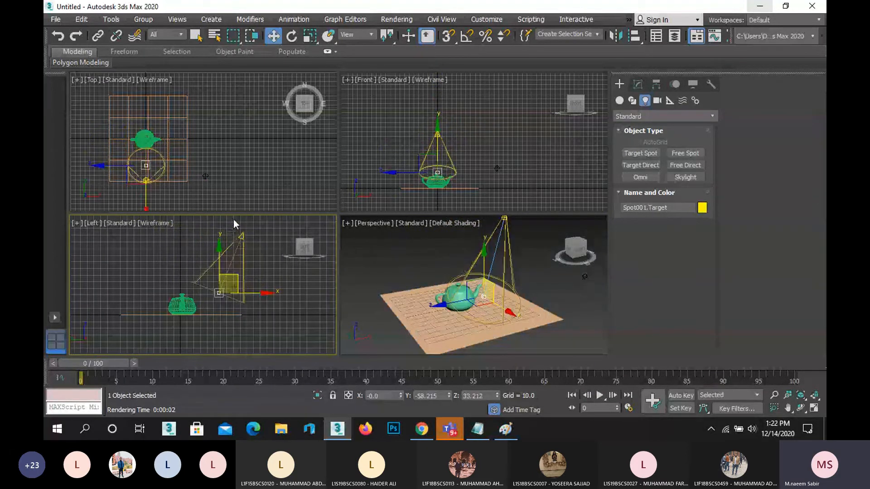
pyautogui.click(224, 283)
pyautogui.click(236, 276)
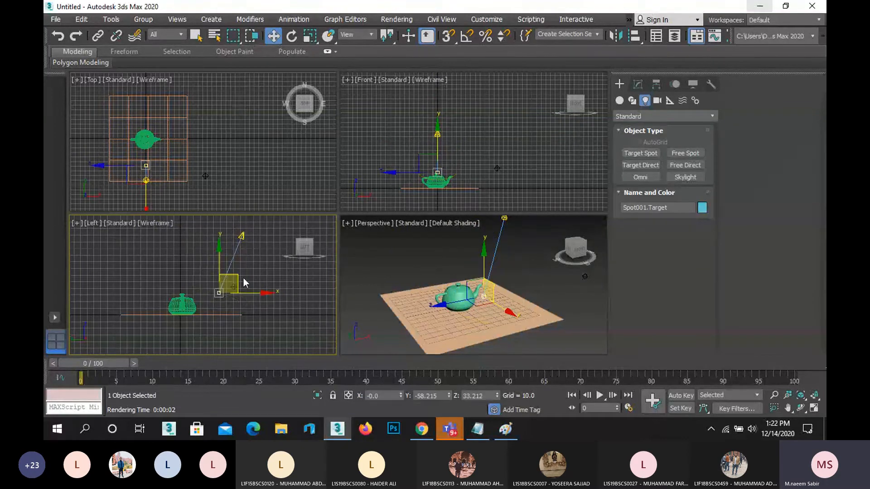
pyautogui.moveTo(236, 276); pyautogui.dragTo(212, 275)
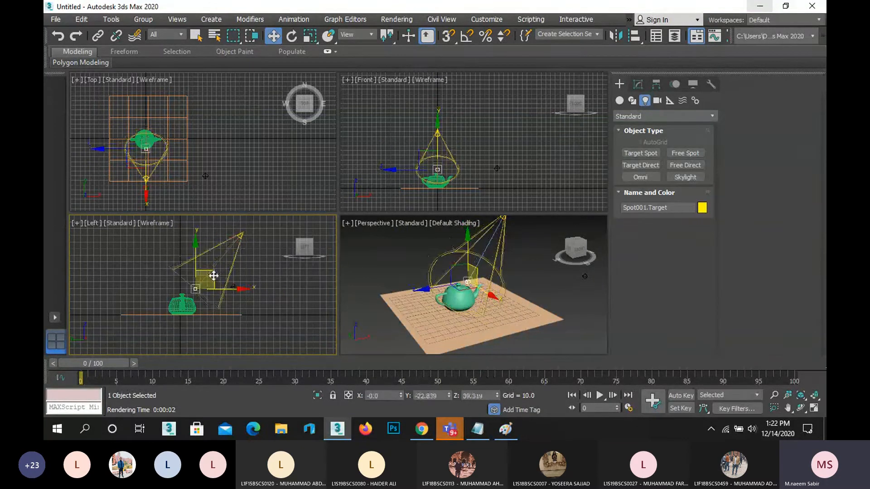
# Link the spotlight's target to the teapot as its parent and return to the Move tool.
pyautogui.scroll(3, 176, 300)
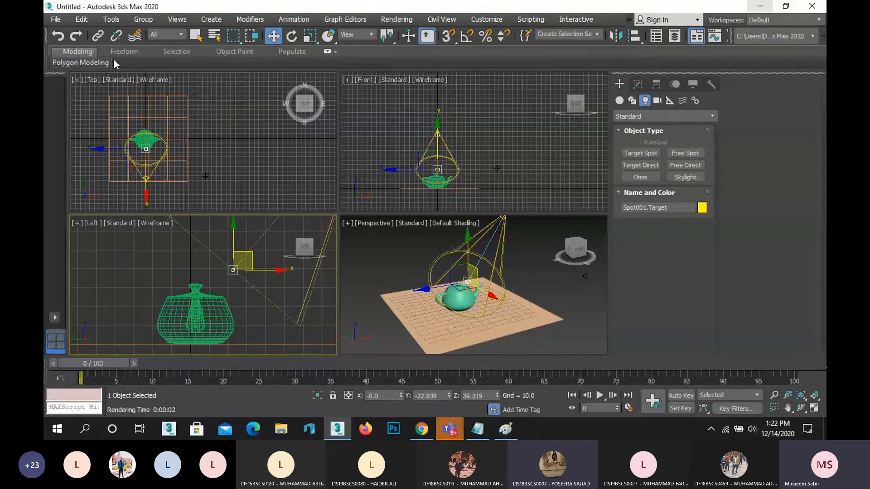
pyautogui.click(98, 37)
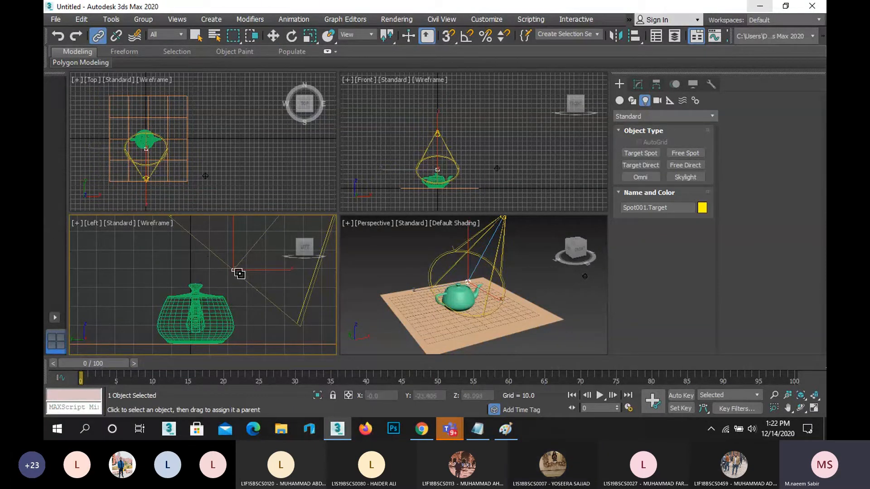
pyautogui.moveTo(218, 277); pyautogui.dragTo(201, 313)
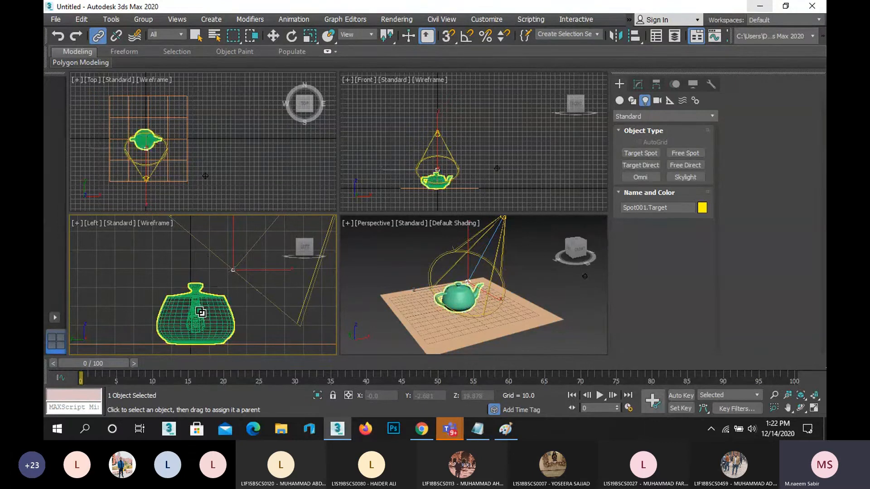
pyautogui.click(273, 36)
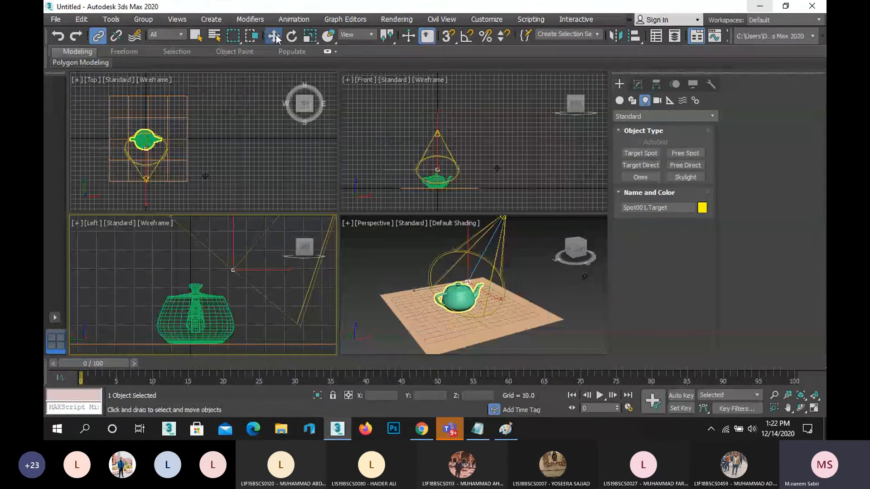
# Move the teapot past the plane's front edge to about X 52, Y -101, and render the Perspective view.
pyautogui.click(379, 278)
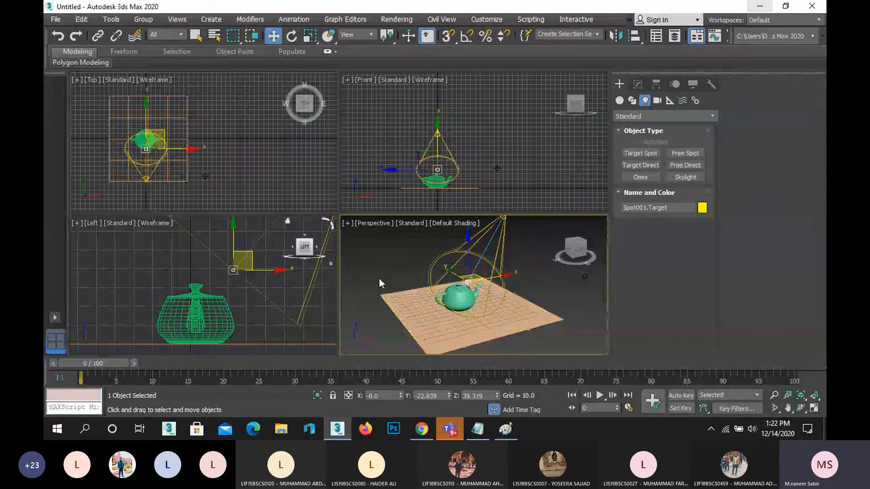
pyautogui.click(455, 300)
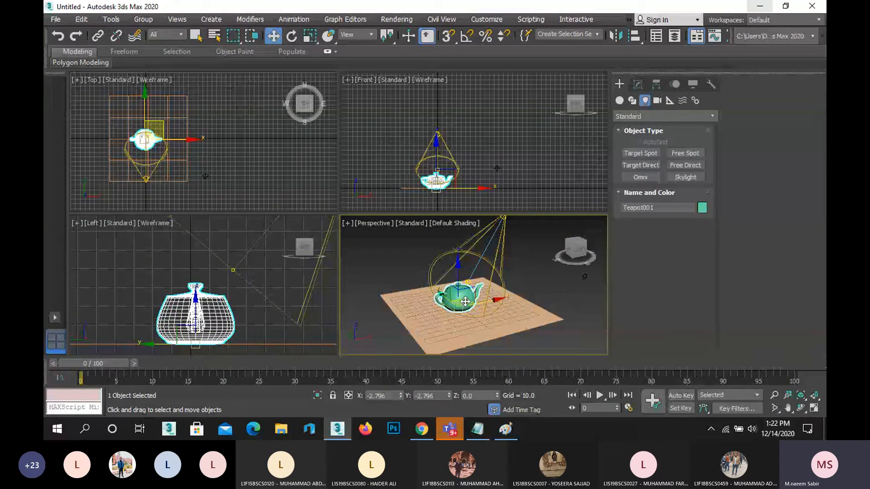
pyautogui.moveTo(454, 299); pyautogui.dragTo(544, 325)
pyautogui.hotkey('shift', 'q')
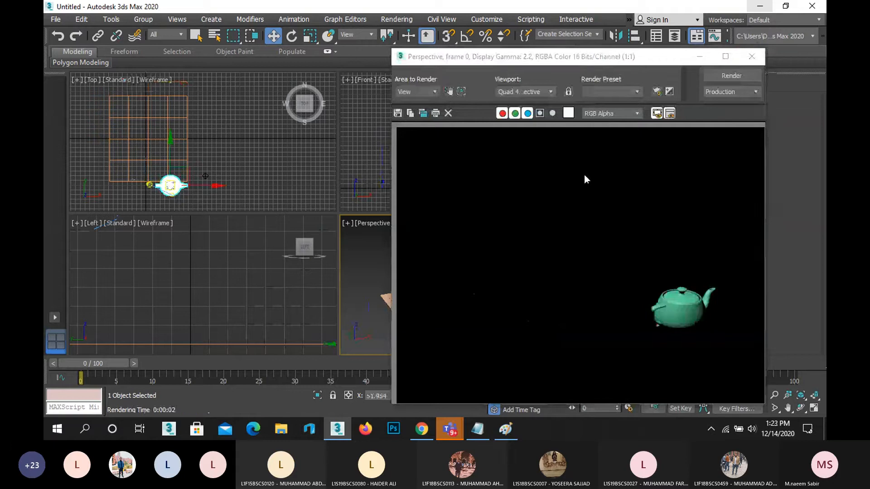
pyautogui.click(752, 56)
# Raise the teapot above the plane in the Front view to about X 140, Z 135, and render that view.
pyautogui.middleClick(202, 165)
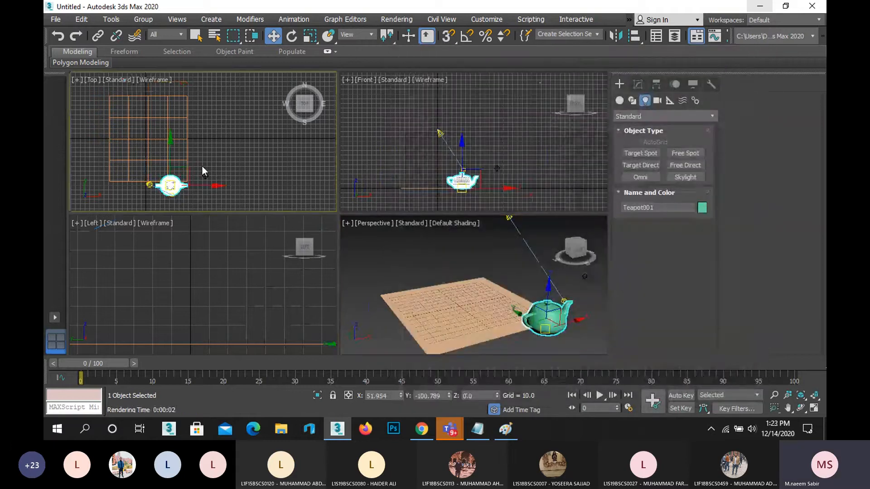
pyautogui.middleClick(435, 187)
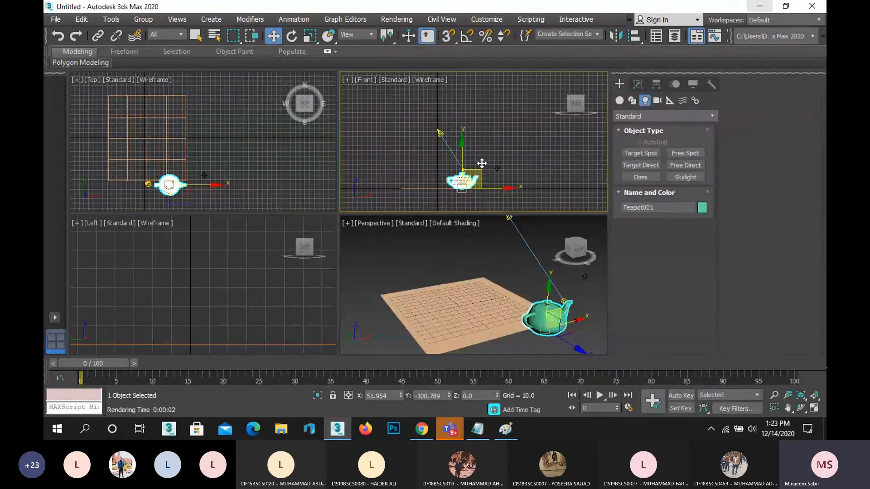
pyautogui.moveTo(480, 168); pyautogui.dragTo(518, 108)
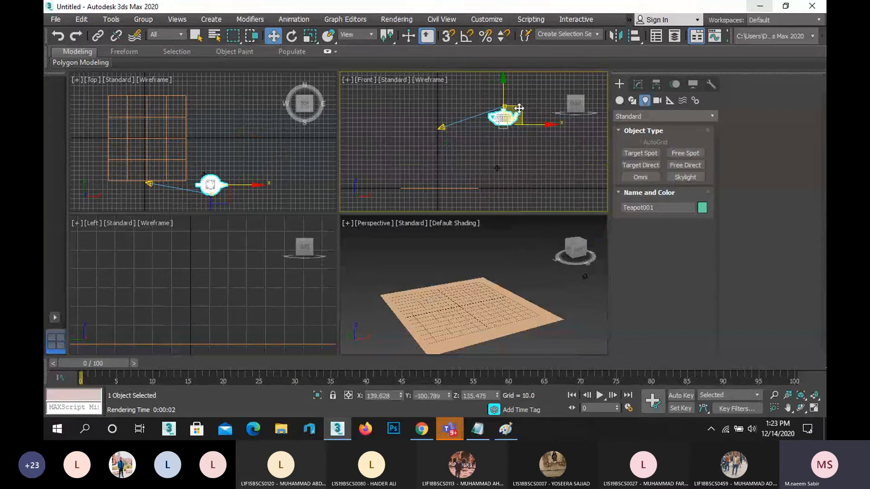
pyautogui.hotkey('shift', 'q')
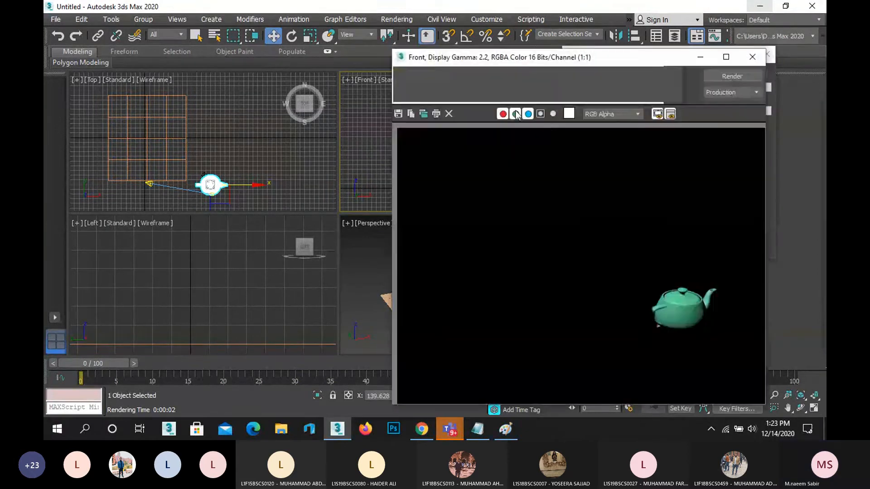
pyautogui.click(516, 114)
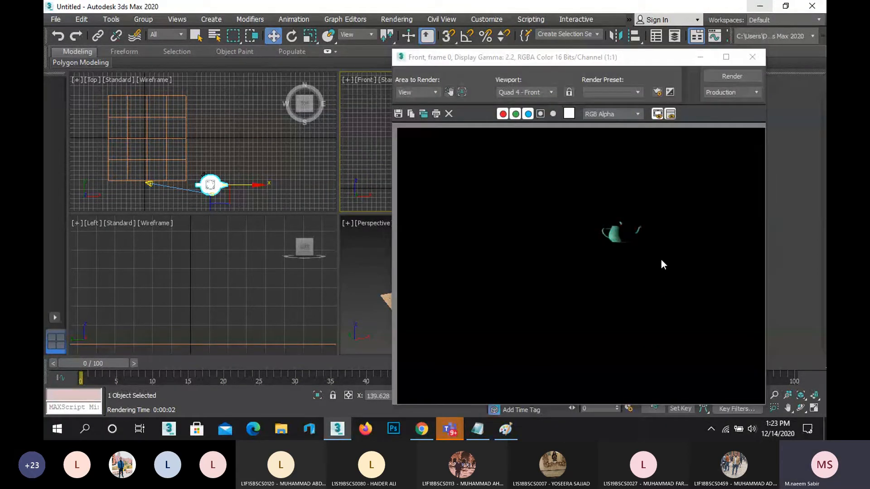
pyautogui.click(752, 56)
pyautogui.scroll(-5, 516, 265)
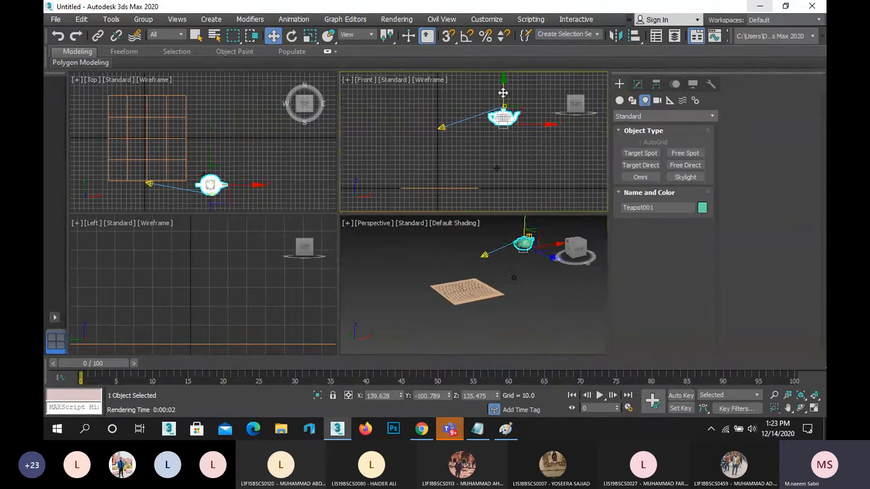
# Lower the teapot in the Front view and move it over the plane's midline, to about X -5, Z -2.
pyautogui.moveTo(503, 91); pyautogui.dragTo(502, 154)
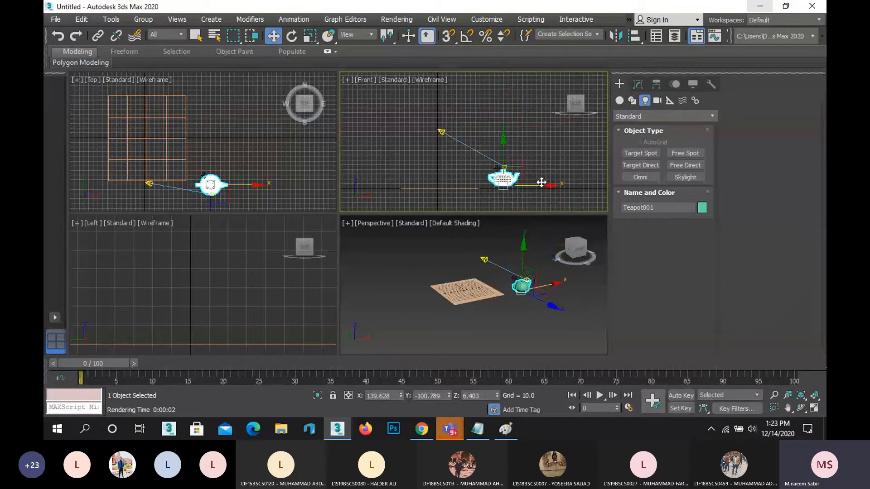
pyautogui.moveTo(538, 186); pyautogui.dragTo(472, 186)
pyautogui.scroll(3, 428, 151)
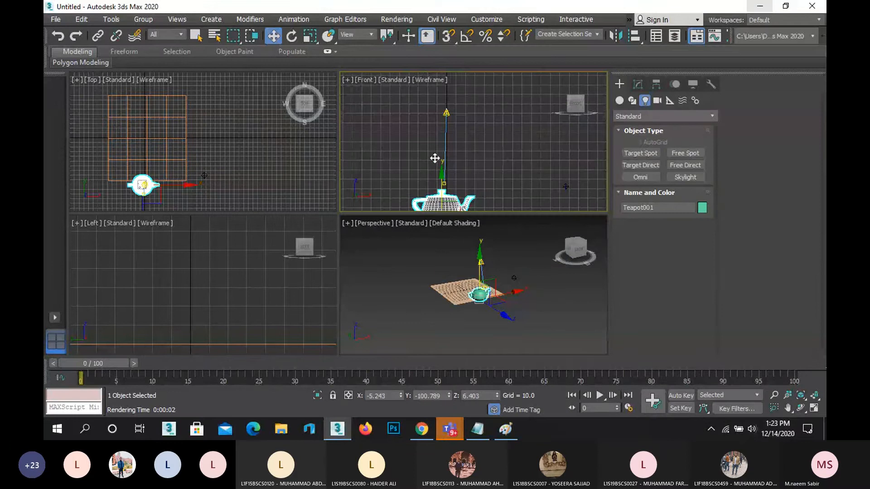
pyautogui.moveTo(435, 158); pyautogui.dragTo(430, 119, button='middle')
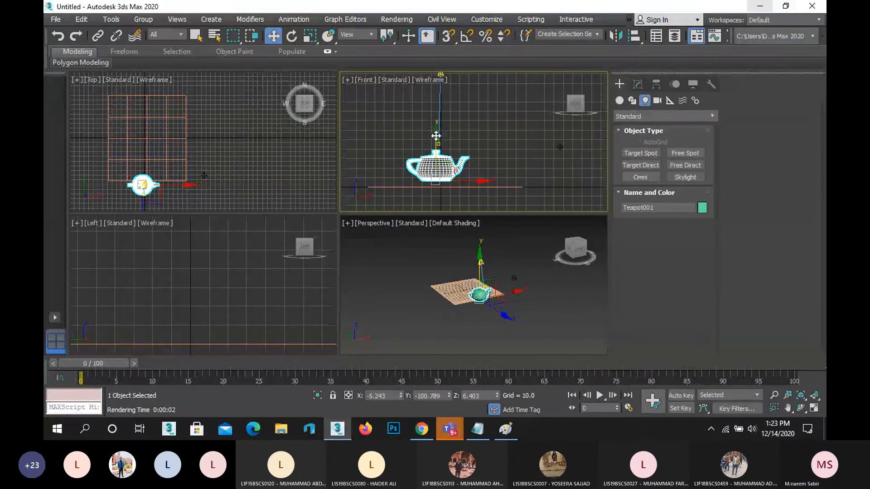
pyautogui.moveTo(436, 136); pyautogui.dragTo(436, 143)
# Move the teapot back from the plane's front edge to about Y -15 in the Perspective view.
pyautogui.rightClick(471, 309)
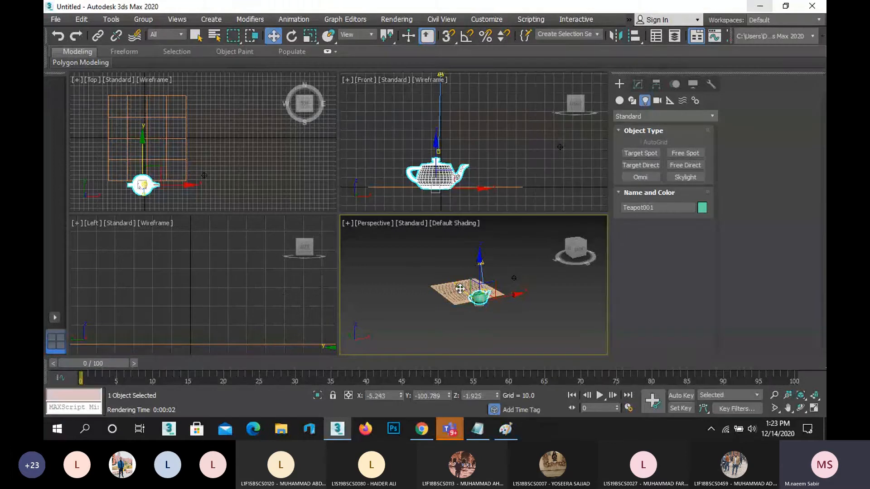
pyautogui.moveTo(460, 289); pyautogui.dragTo(477, 272)
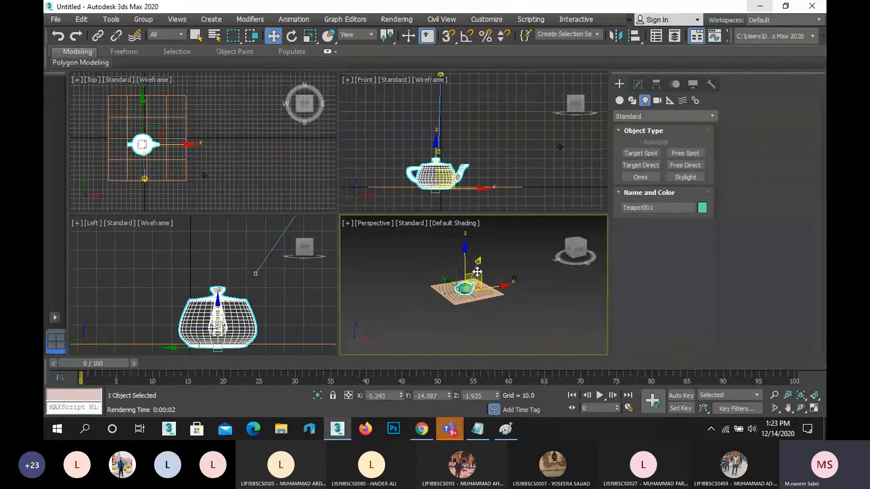
pyautogui.scroll(5, 477, 272)
pyautogui.scroll(-2, 477, 271)
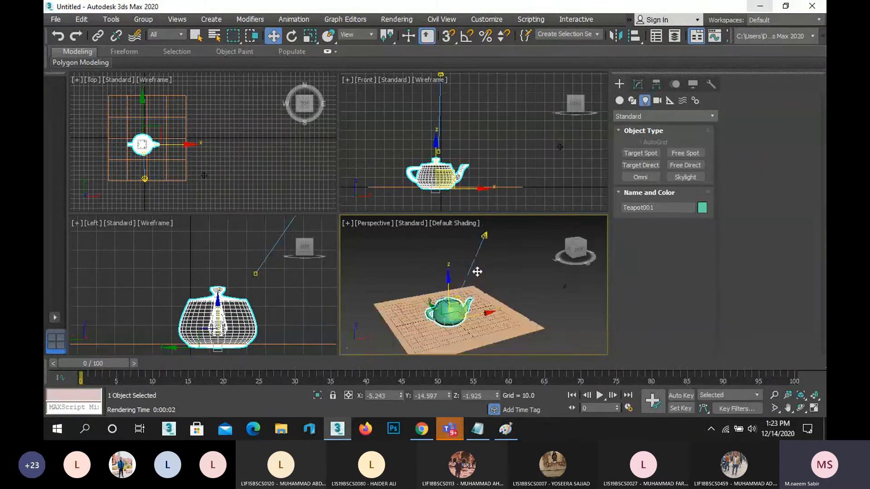
# Maximize the Perspective view, orbit to face the teapot's spout with the spotlight beside it, and clear the selection.
pyautogui.click(814, 408)
pyautogui.click(801, 408)
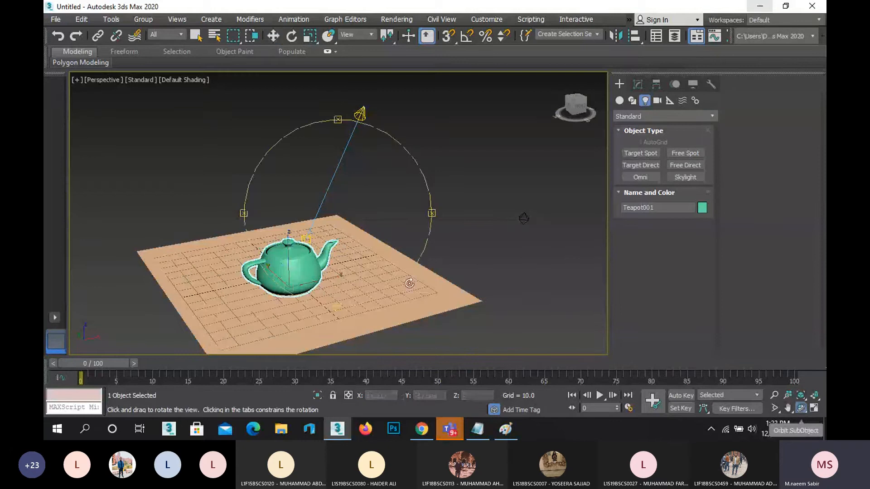
pyautogui.moveTo(342, 219); pyautogui.dragTo(251, 218)
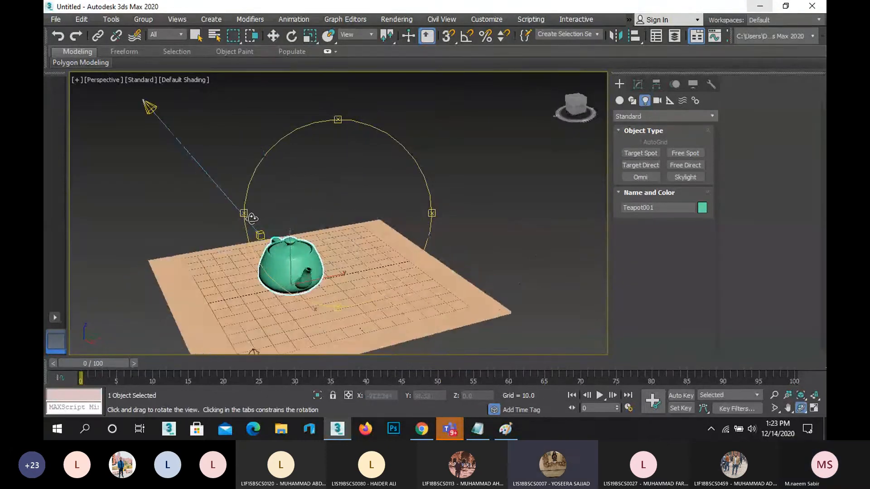
pyautogui.moveTo(310, 236); pyautogui.dragTo(293, 238)
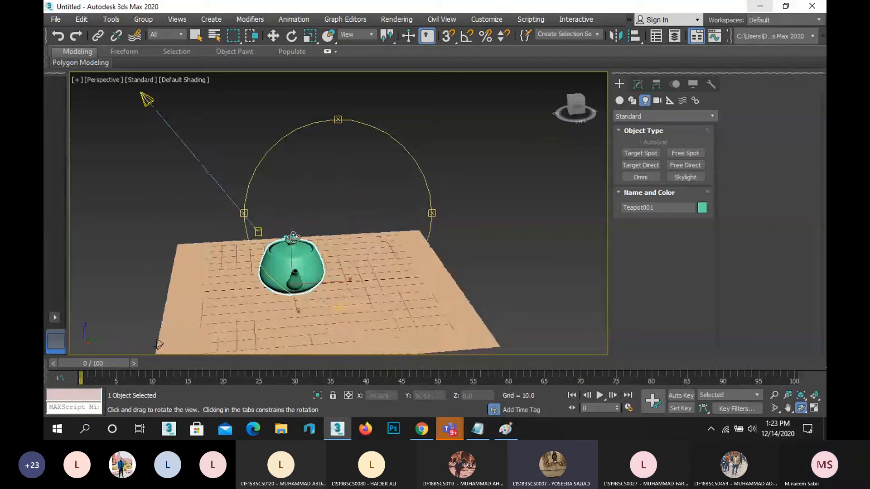
pyautogui.moveTo(320, 227); pyautogui.dragTo(346, 226, button='middle')
pyautogui.scroll(-3, 363, 229)
pyautogui.press('w')
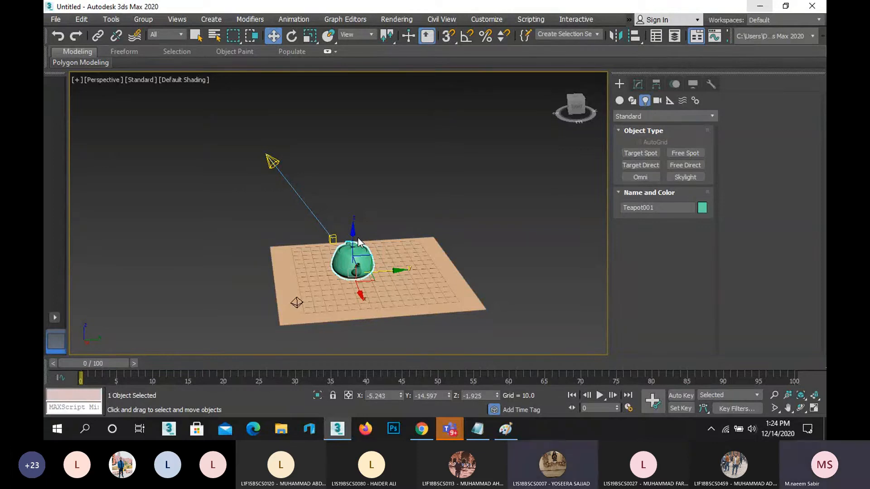
pyautogui.click(379, 205)
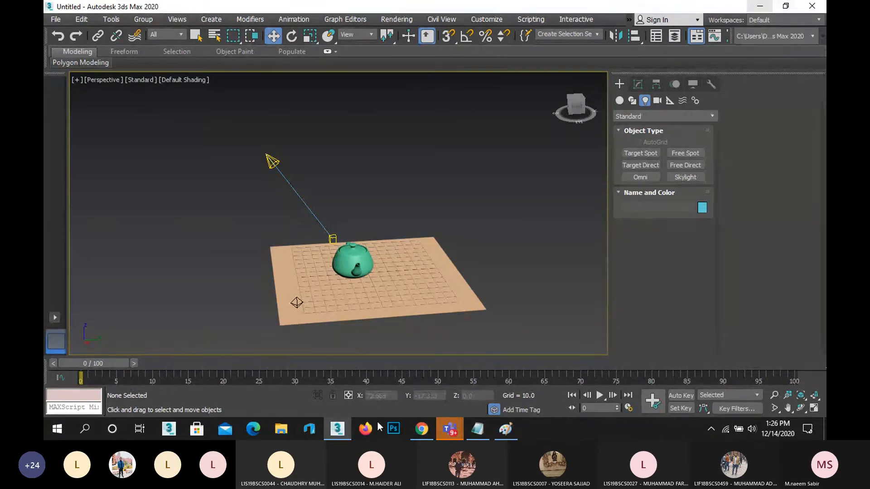
# Switch to the Teams meeting window and stop presenting the screen.
pyautogui.moveTo(450, 429)
pyautogui.moveTo(474, 363)
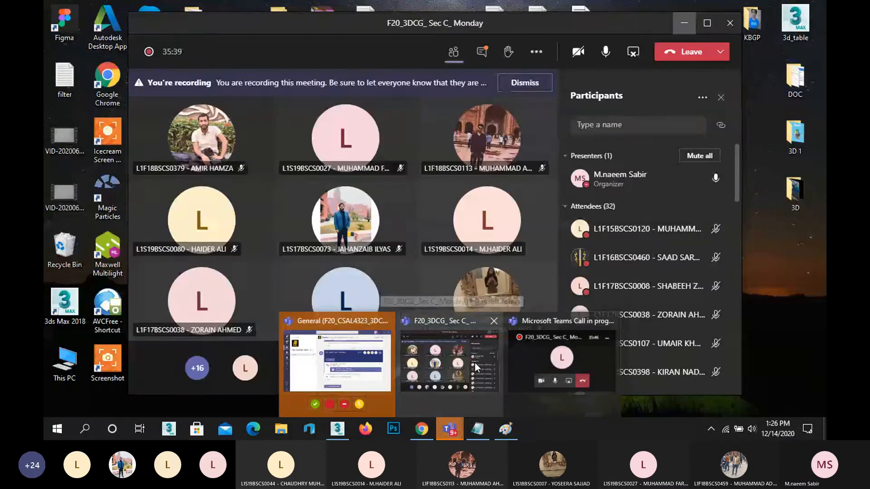
pyautogui.click(509, 362)
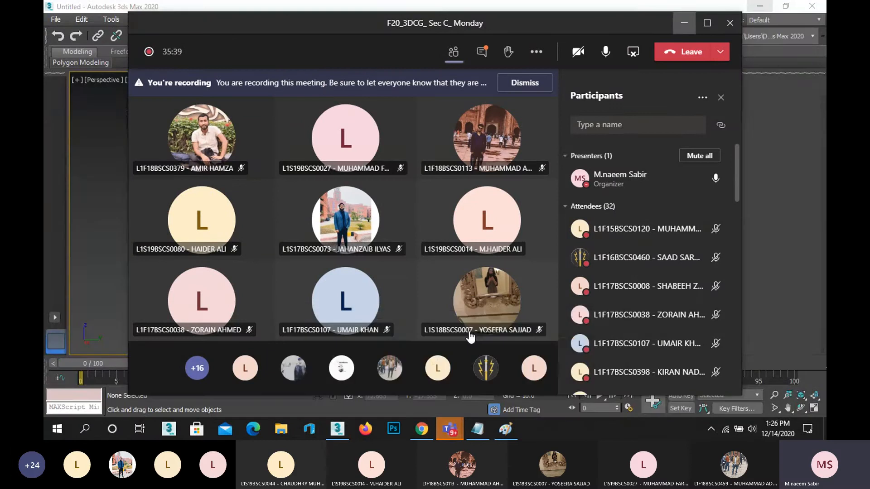
pyautogui.click(633, 54)
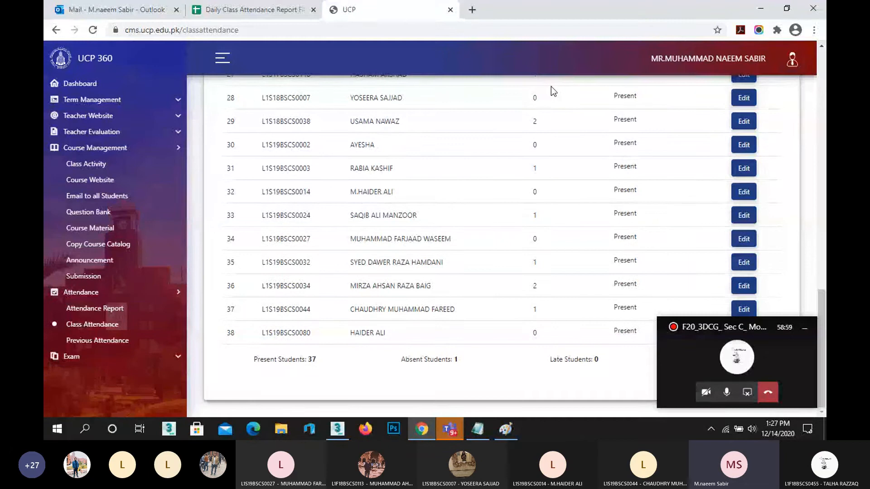
# Examine the class attendance list on the UCP page from its last entries back up to the first.
pyautogui.scroll(2, 476, 208)
pyautogui.scroll(10, 477, 209)
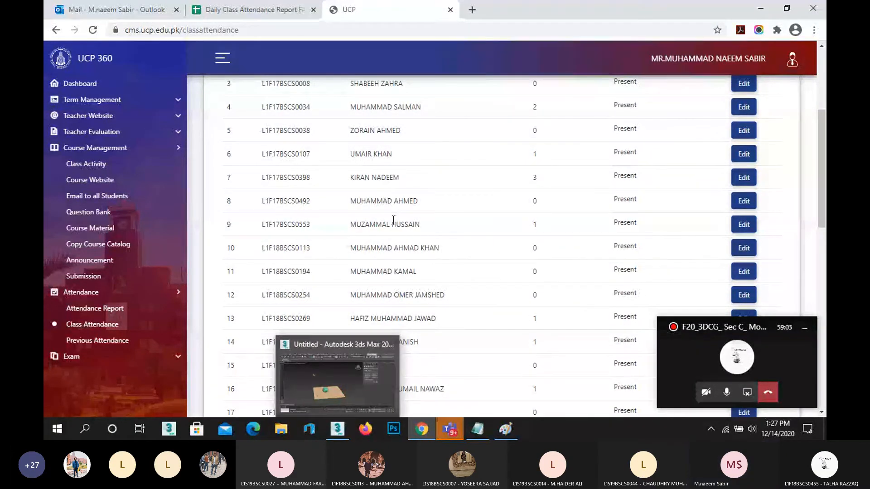
pyautogui.scroll(2, 399, 200)
pyautogui.scroll(3, 400, 199)
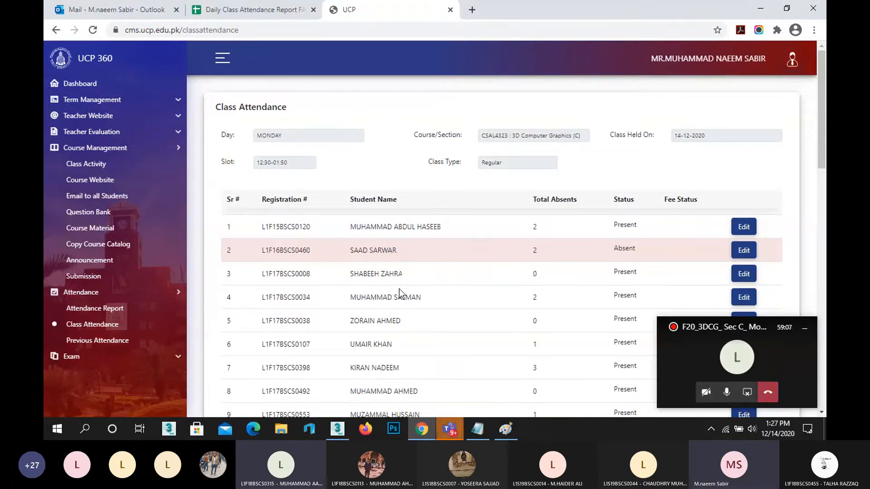
pyautogui.scroll(-2, 399, 294)
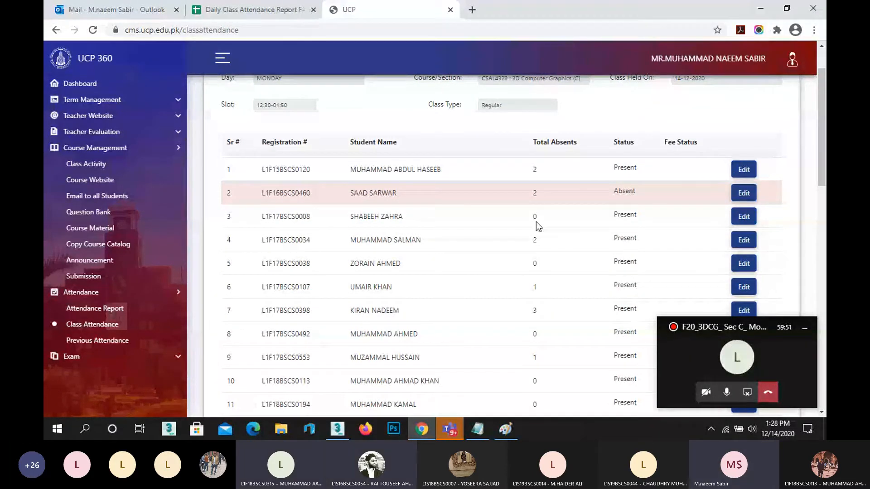
# Switch back to 3ds Max and reset the teapot scene without saving the changes.
pyautogui.click(759, 8)
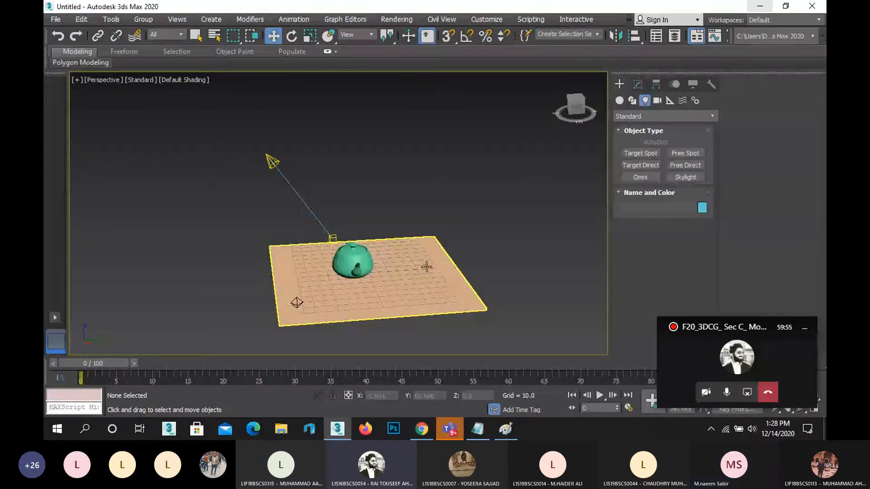
pyautogui.scroll(4, 427, 266)
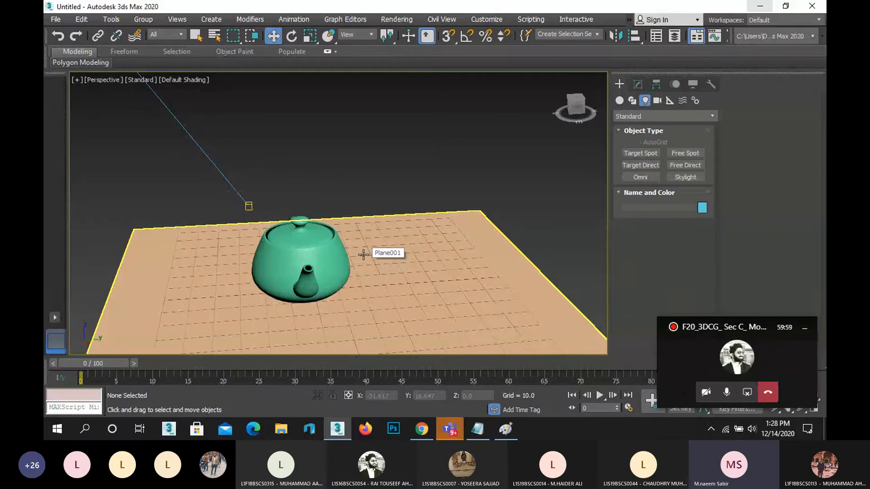
pyautogui.moveTo(363, 254); pyautogui.dragTo(382, 232, button='middle')
pyautogui.scroll(-6, 382, 232)
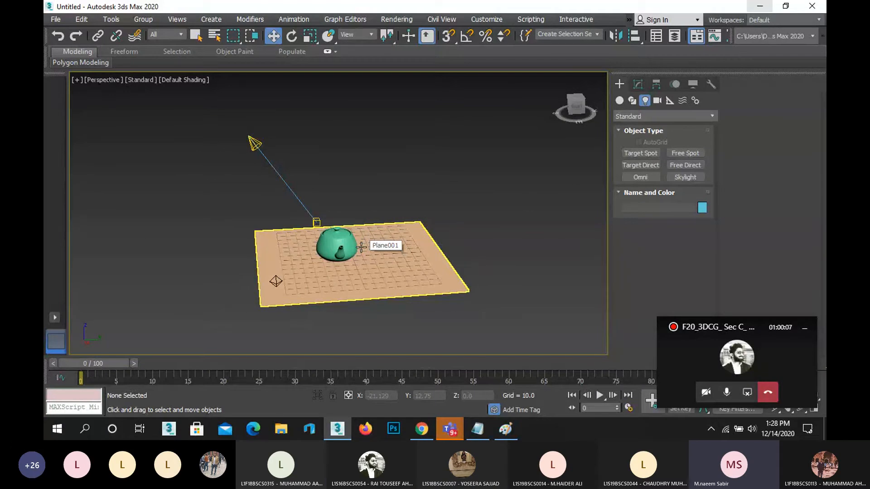
pyautogui.click(55, 19)
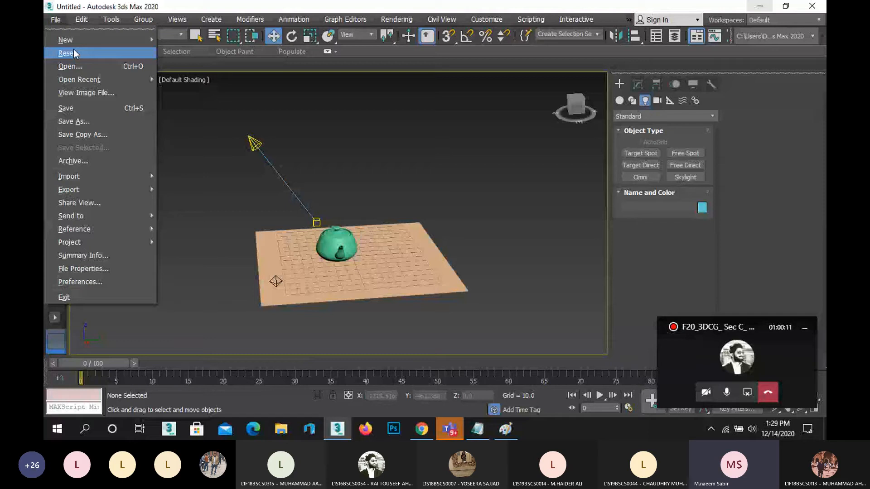
pyautogui.click(74, 52)
pyautogui.click(431, 232)
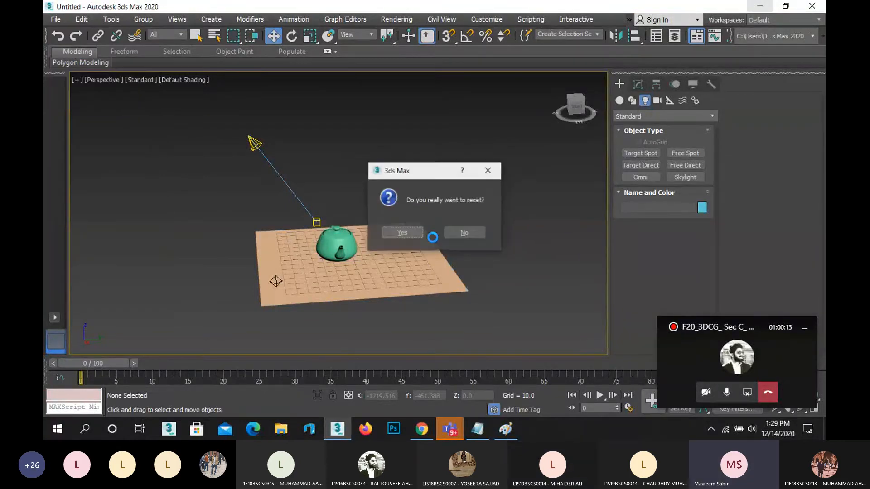
pyautogui.click(417, 234)
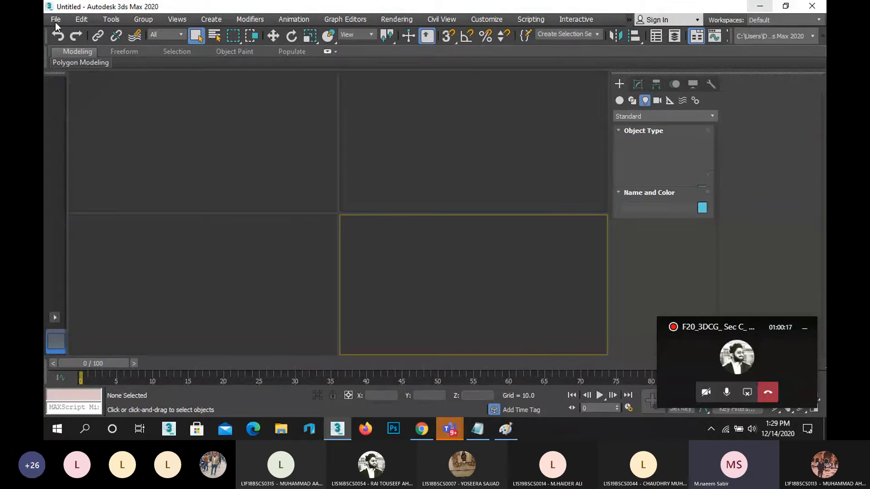
# Open the recently used scene pool-D.max.
pyautogui.click(55, 22)
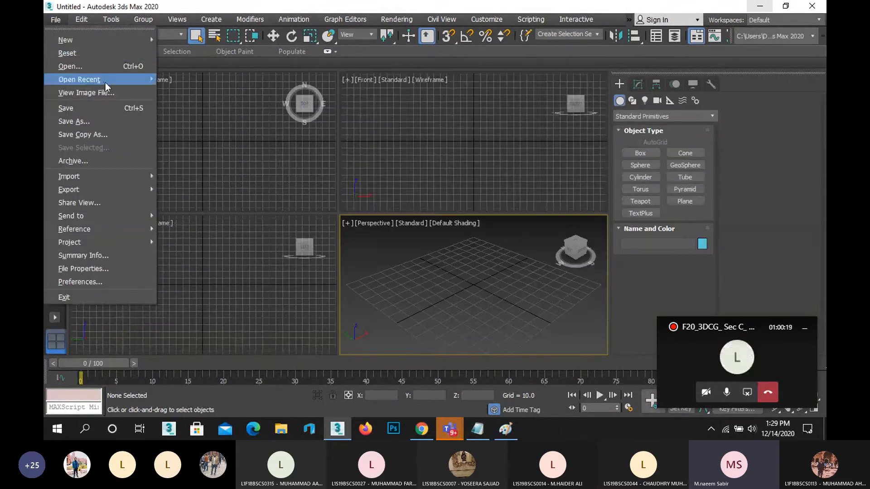
pyautogui.moveTo(106, 80)
pyautogui.click(225, 79)
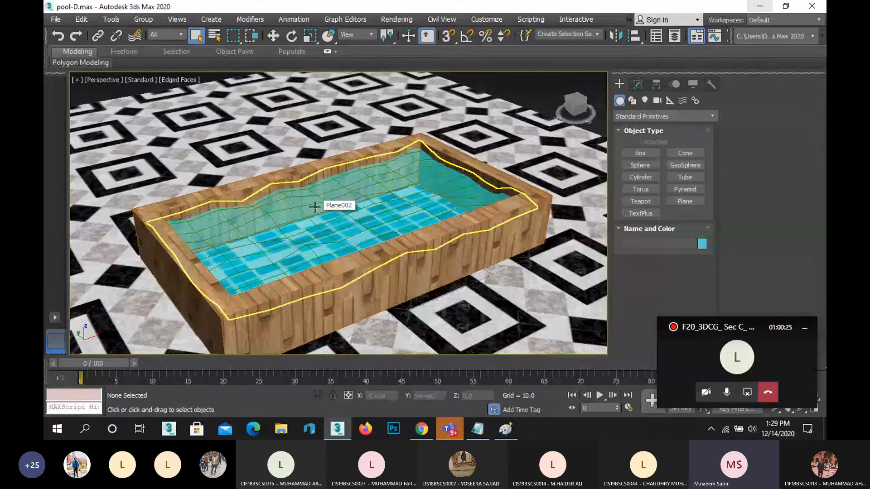
# Delete the wavy transparent water plane covering the pool.
pyautogui.click(314, 207)
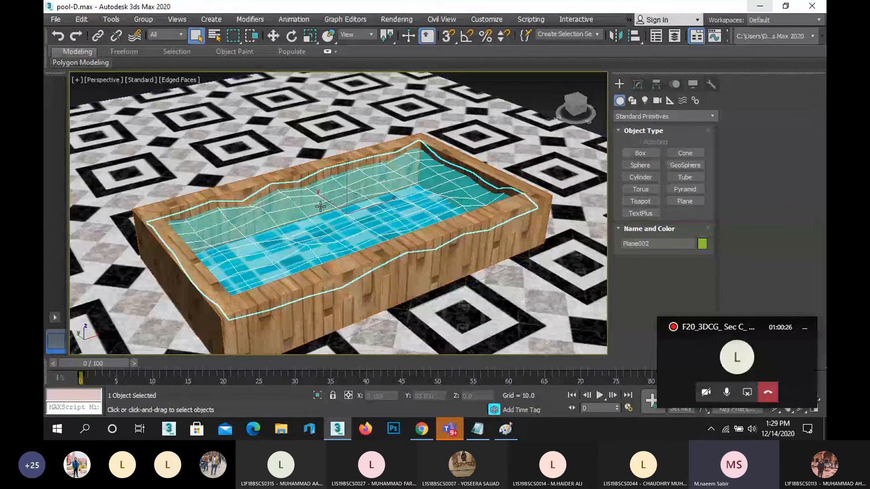
pyautogui.press('Delete')
pyautogui.scroll(-5, 321, 207)
pyautogui.moveTo(320, 206); pyautogui.dragTo(269, 226, button='middle')
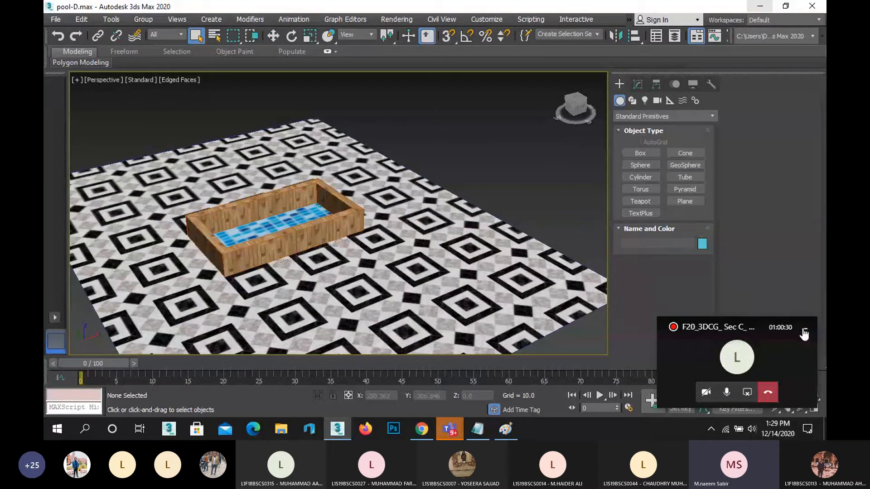
# Minimize the floating meeting window and select the blue-tiled pool bottom from a higher viewing angle.
pyautogui.click(804, 333)
pyautogui.click(463, 299)
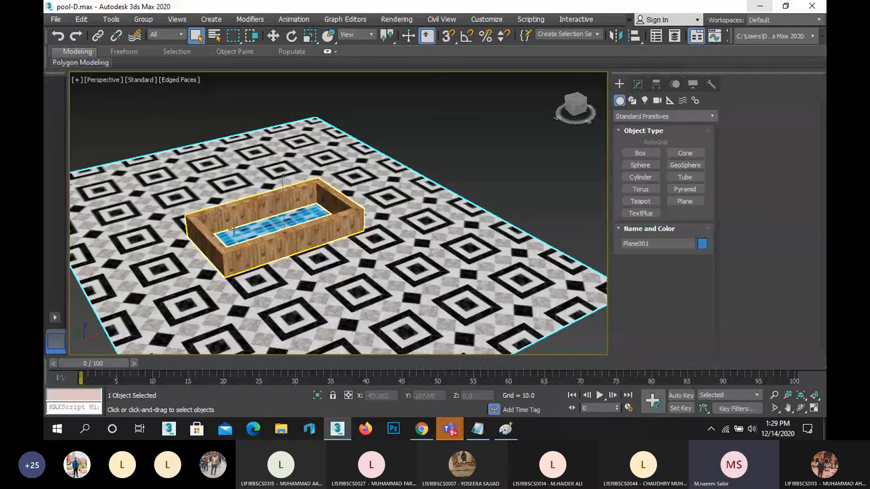
pyautogui.scroll(4, 234, 230)
pyautogui.moveTo(234, 229); pyautogui.dragTo(345, 225, button='middle')
pyautogui.click(801, 408)
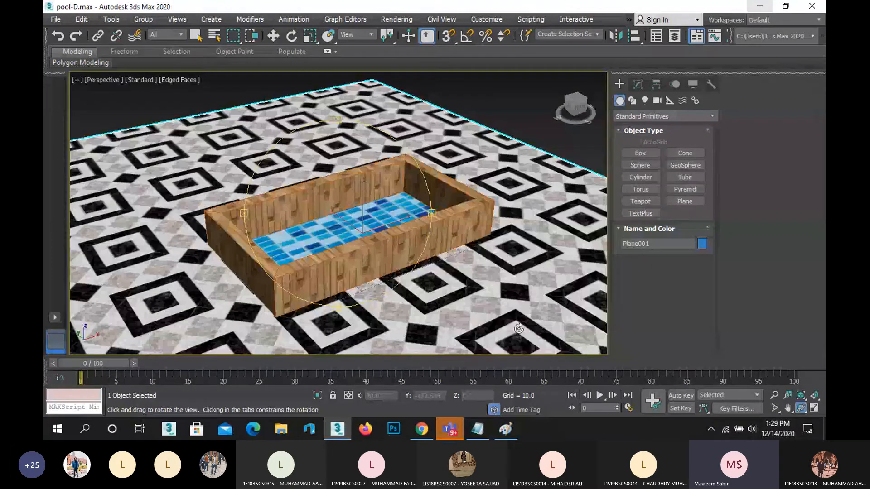
pyautogui.moveTo(358, 249)
pyautogui.mouseDown()
pyautogui.moveTo(395, 258)
pyautogui.moveTo(371, 252)
pyautogui.mouseUp()
pyautogui.rightClick(369, 250)
pyautogui.click(364, 242)
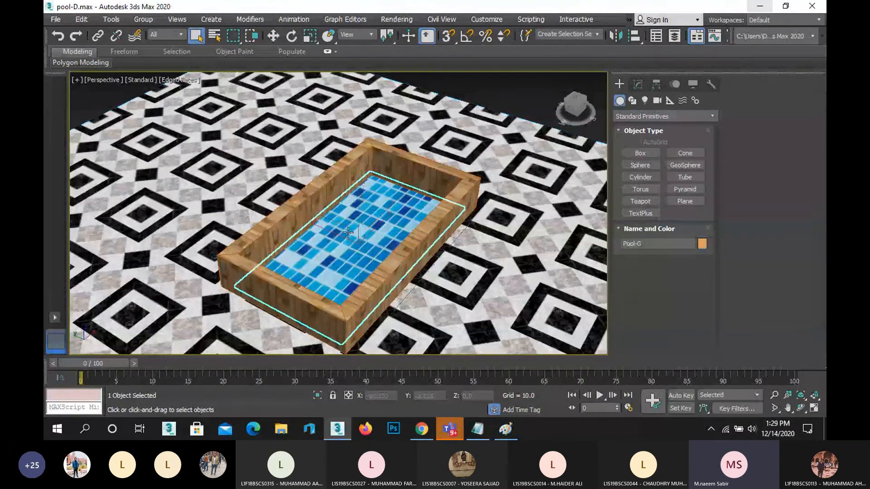
# Switch to the Move tool, examine the scene's materials in the Material Editor, and minimize the editor.
pyautogui.click(273, 36)
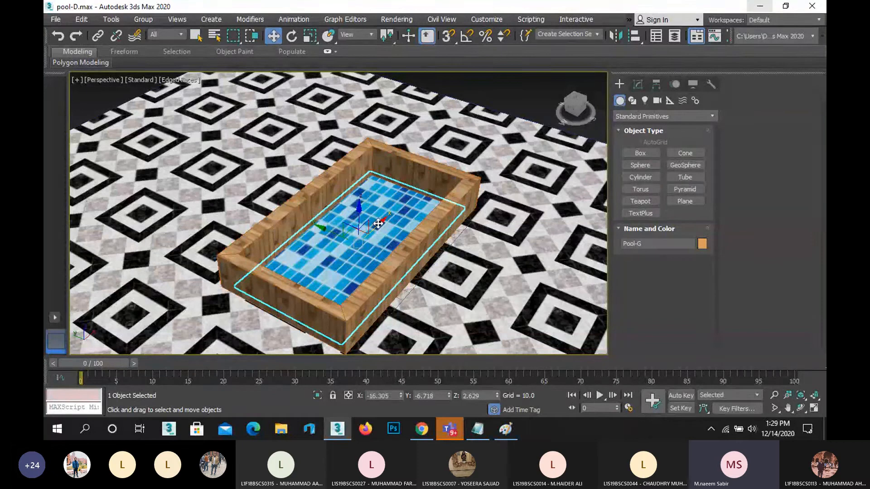
pyautogui.moveTo(380, 220); pyautogui.dragTo(393, 250)
pyautogui.press('m')
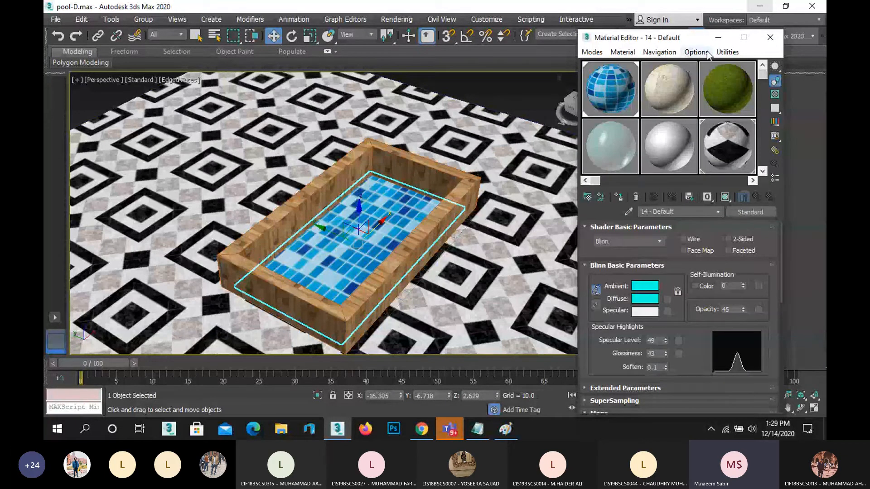
pyautogui.click(724, 37)
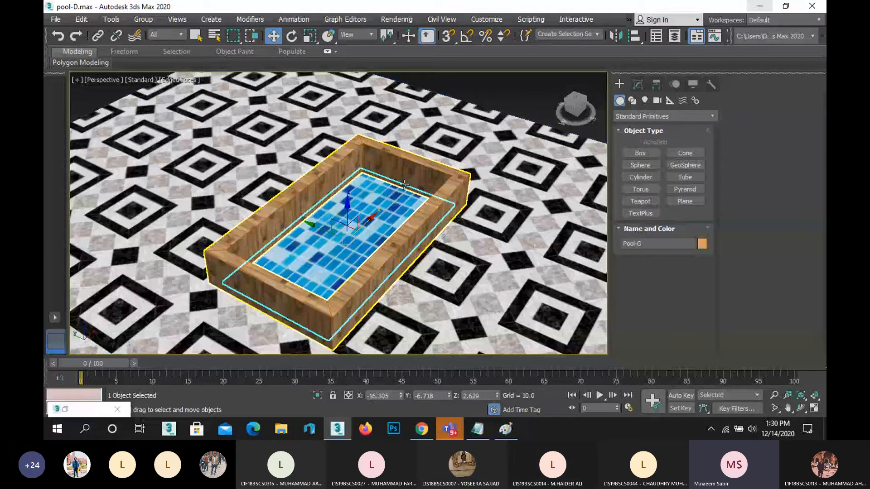
# Switch to the Top view and select the large floor plane around the pool.
pyautogui.press('t')
pyautogui.scroll(-5, 288, 117)
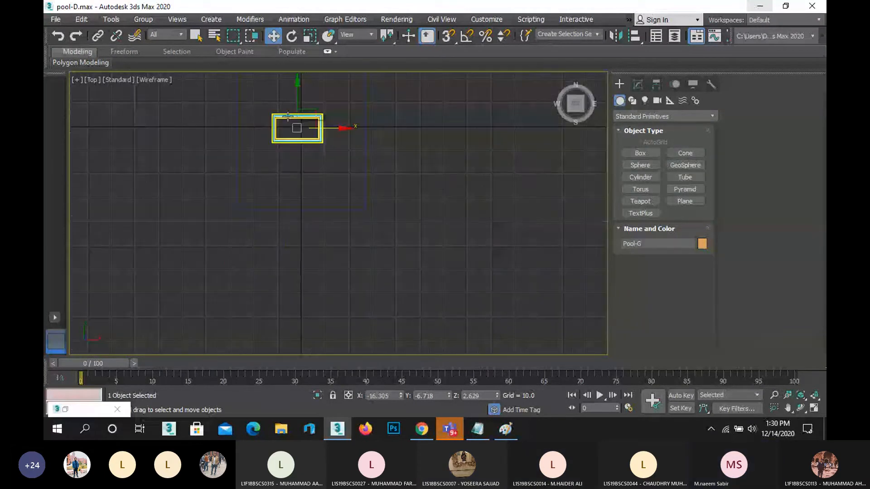
pyautogui.moveTo(288, 116); pyautogui.dragTo(297, 203, button='middle')
pyautogui.click(376, 158)
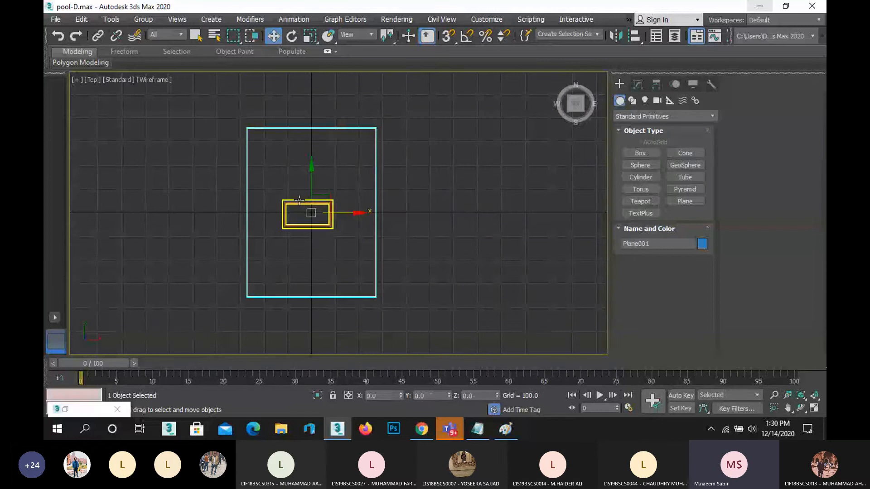
# Draw a plane in the Top view covering the pool opening, about 107 long and 198 wide, within the wooden border's outer edges.
pyautogui.scroll(5, 299, 199)
pyautogui.click(322, 206)
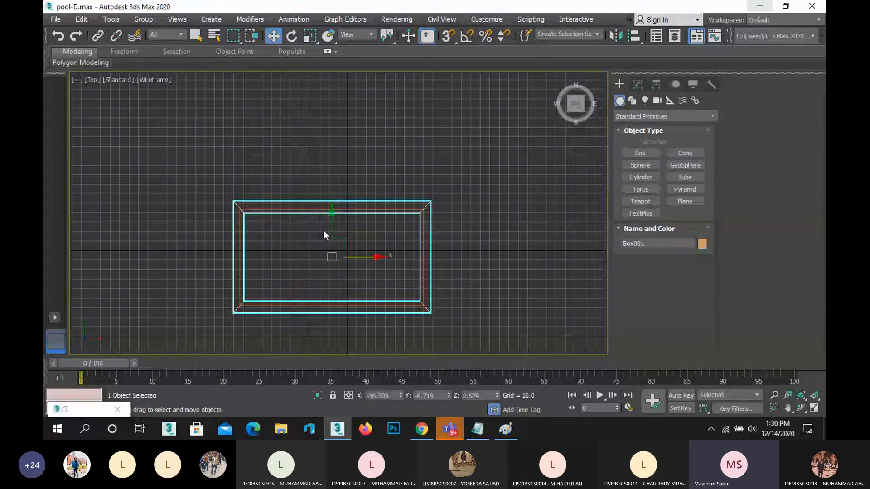
pyautogui.scroll(3, 324, 243)
pyautogui.moveTo(323, 243); pyautogui.dragTo(322, 181, button='middle')
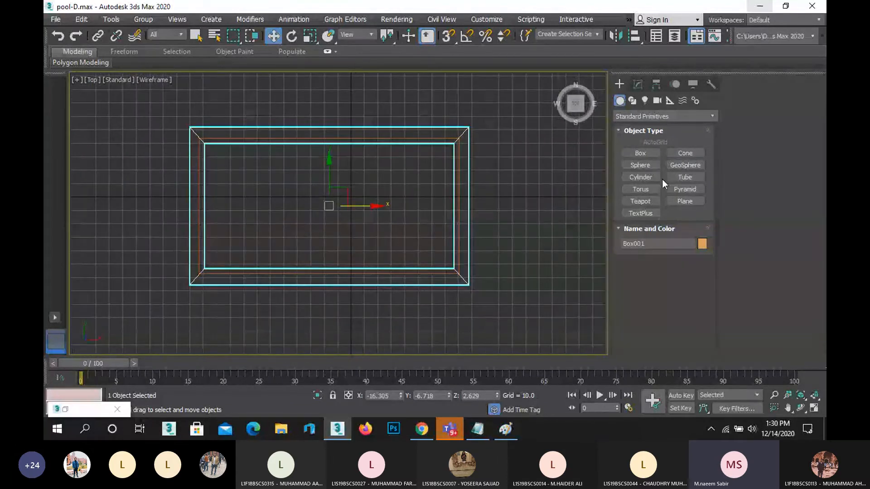
pyautogui.click(684, 201)
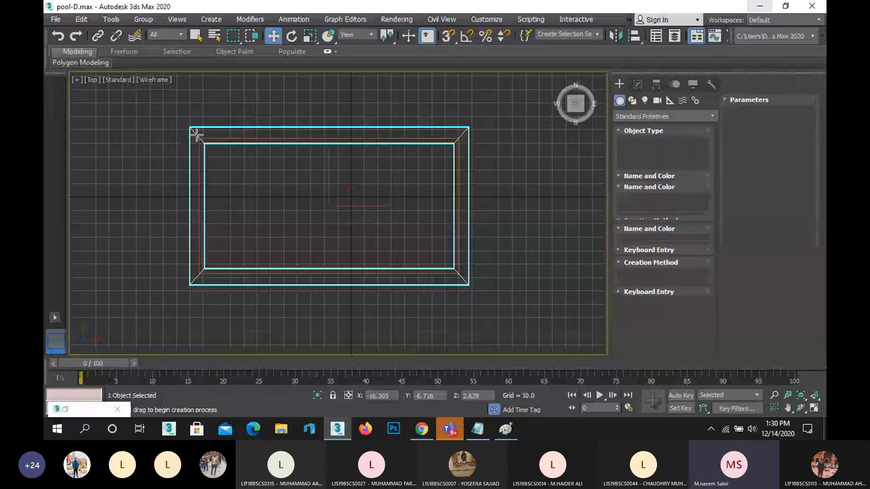
pyautogui.moveTo(197, 134); pyautogui.dragTo(463, 277)
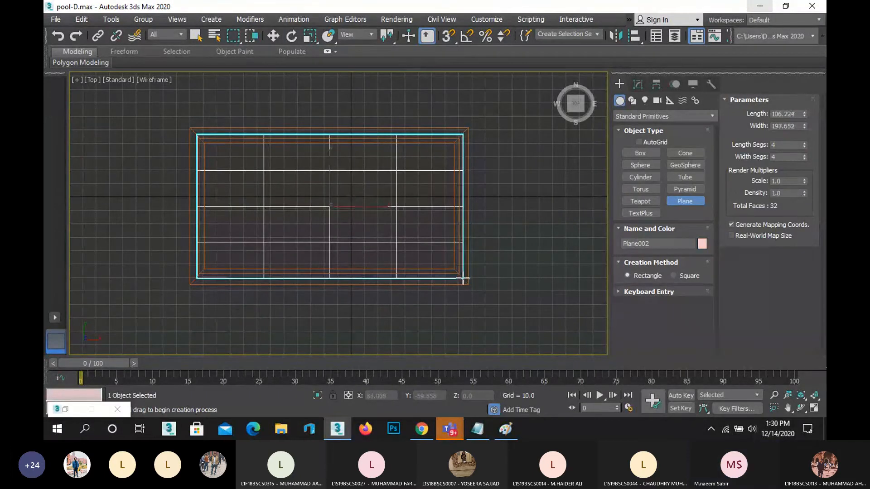
pyautogui.press('w')
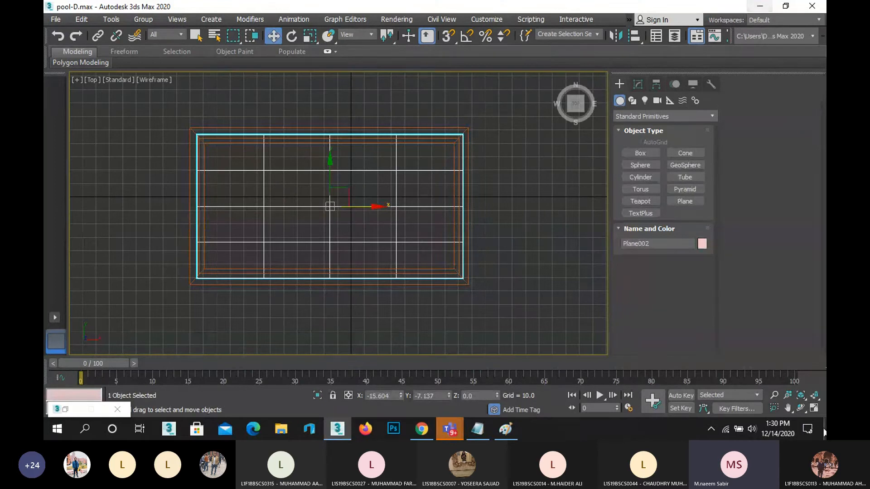
# Raise the new plane in the Perspective view to just below the pool's rim, at a Z height of about 26.7.
pyautogui.click(814, 407)
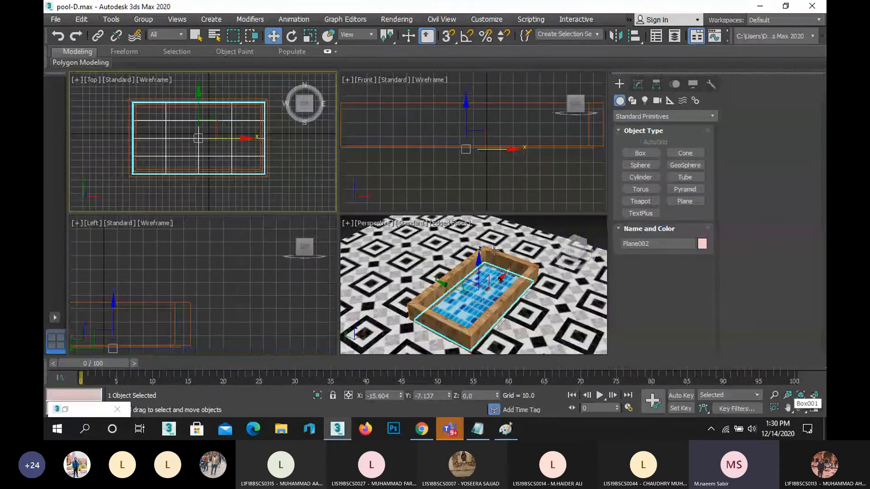
pyautogui.rightClick(493, 247)
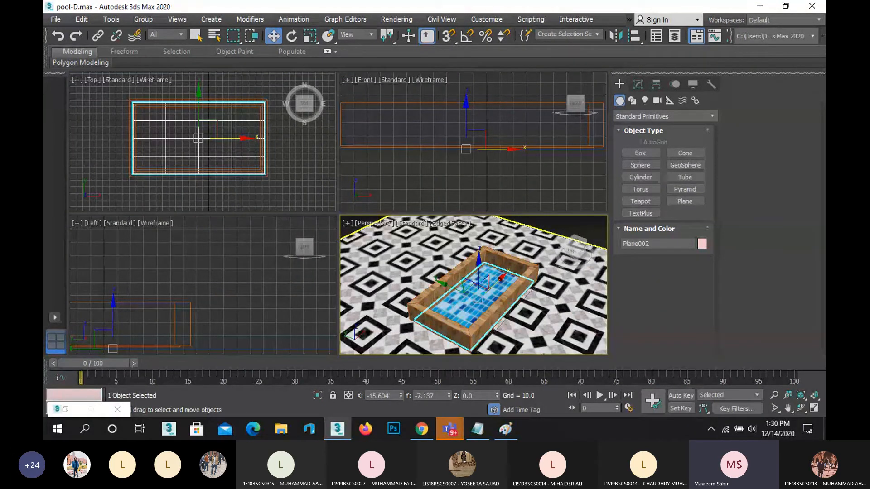
pyautogui.click(814, 408)
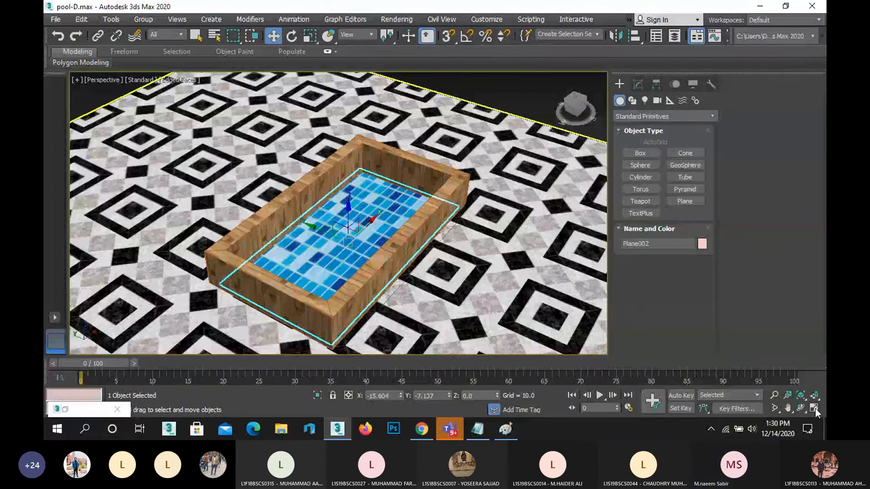
pyautogui.click(800, 407)
pyautogui.moveTo(358, 204); pyautogui.dragTo(359, 233)
pyautogui.press('w')
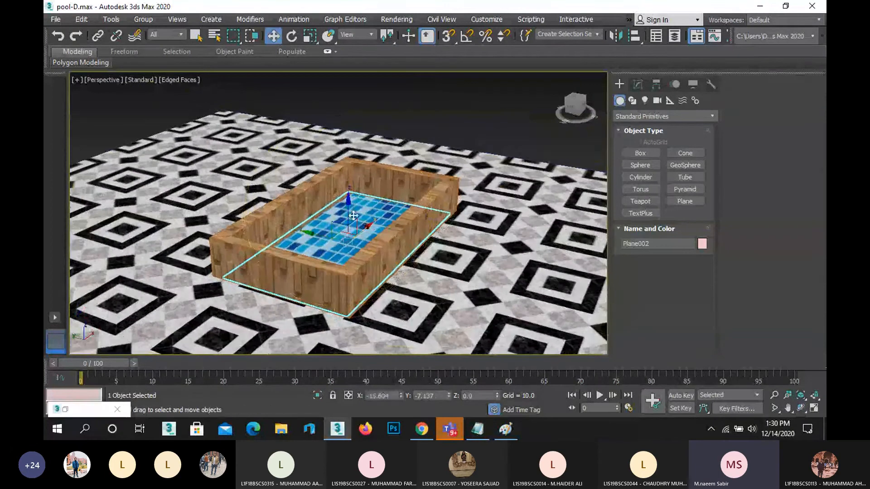
pyautogui.moveTo(348, 201); pyautogui.dragTo(353, 174)
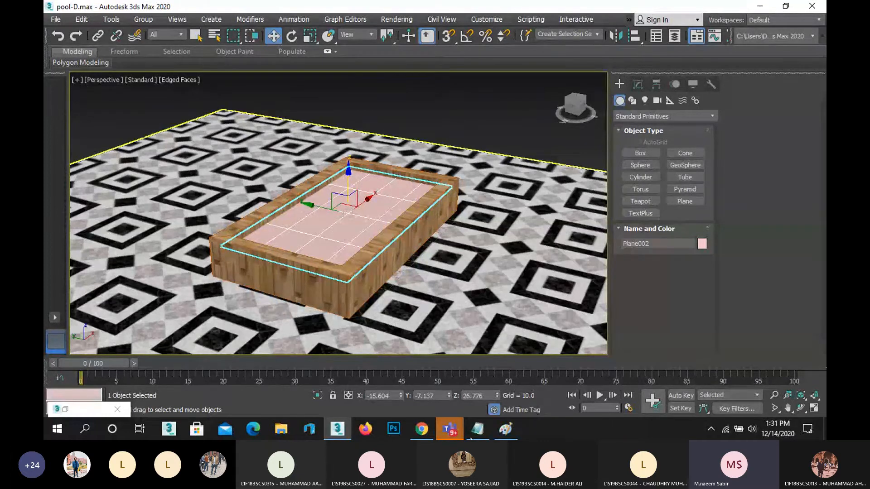
# Switch to the Teams meeting window and stop sharing the screen.
pyautogui.click(449, 429)
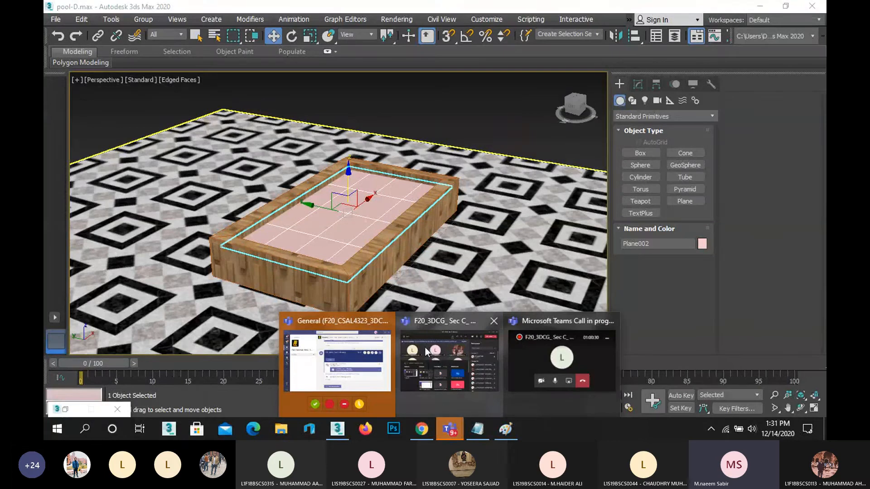
pyautogui.click(419, 327)
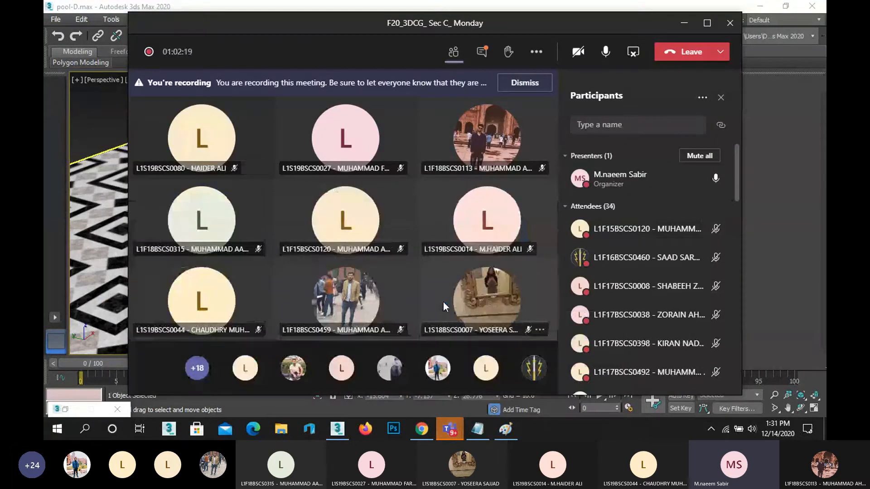
pyautogui.click(633, 55)
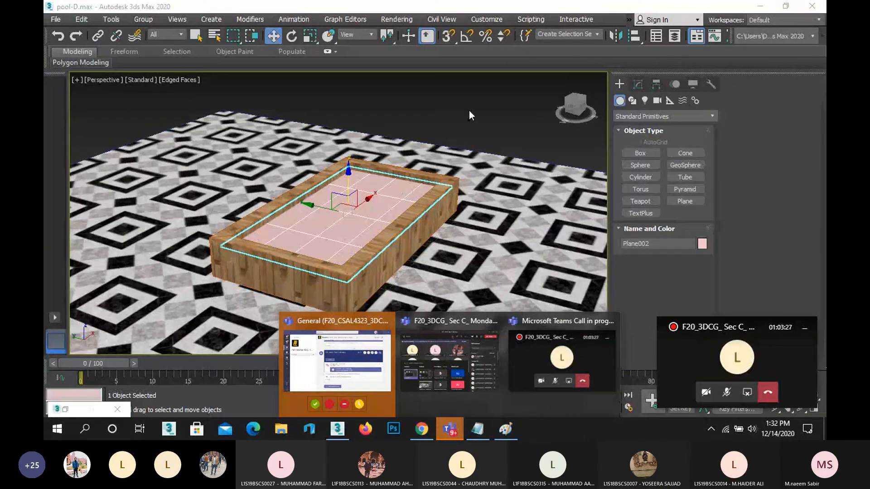
# Return to 3ds Max, reselect the pink plane inside the pool, and inspect it from a higher angle.
pyautogui.click(469, 110)
pyautogui.moveTo(294, 248); pyautogui.dragTo(276, 265, button='middle')
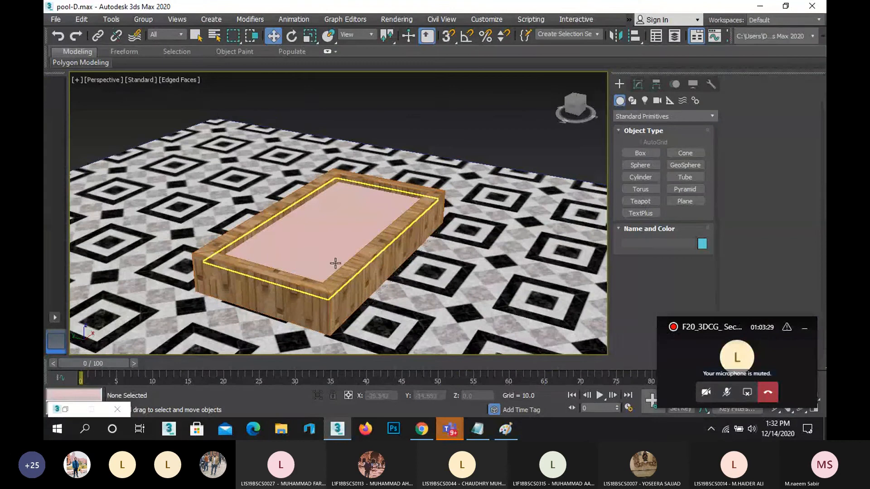
pyautogui.click(335, 243)
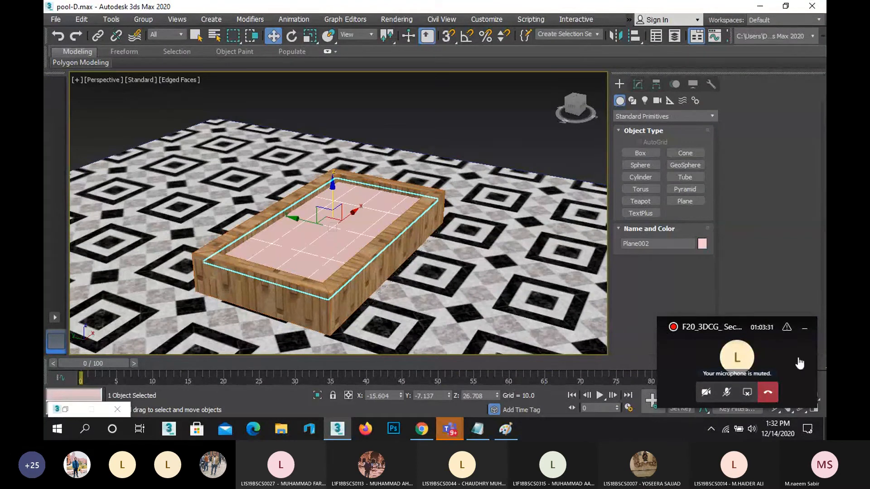
pyautogui.click(800, 408)
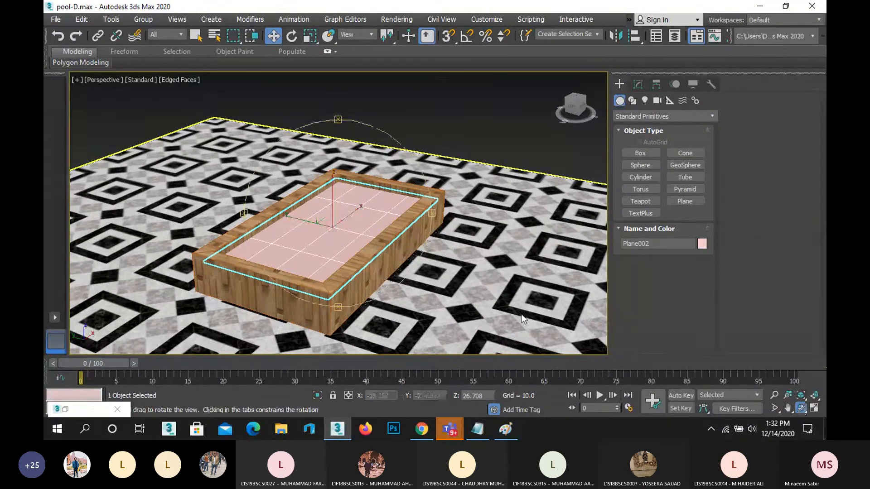
pyautogui.moveTo(394, 271); pyautogui.dragTo(377, 265)
pyautogui.scroll(3, 376, 265)
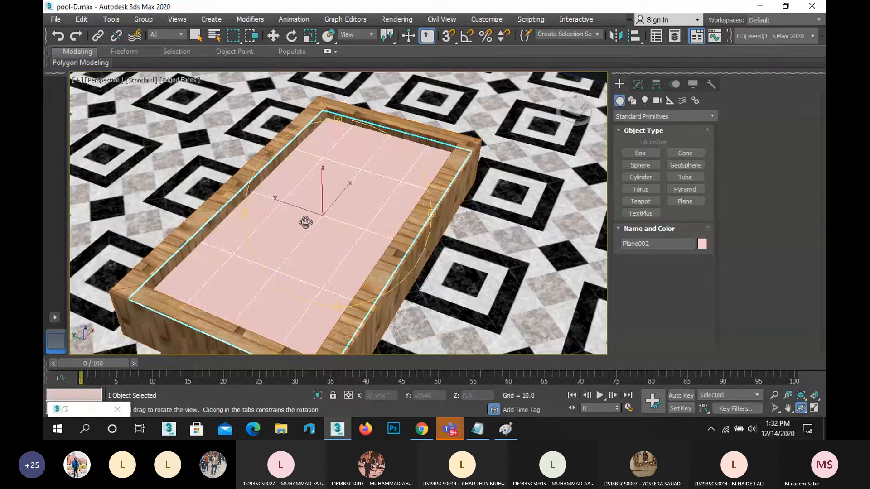
pyautogui.moveTo(304, 221); pyautogui.dragTo(301, 194)
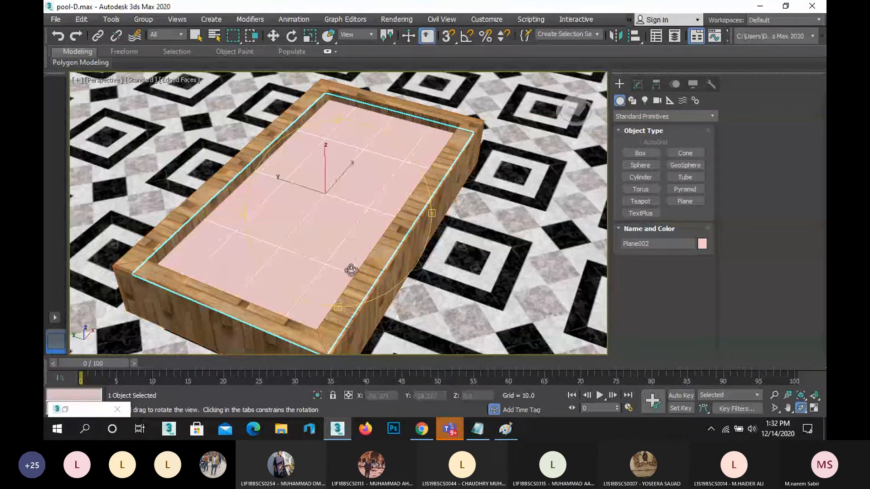
# Switch to the Teams meeting, unmute the microphone, and minimize the meeting window.
pyautogui.moveTo(461, 396)
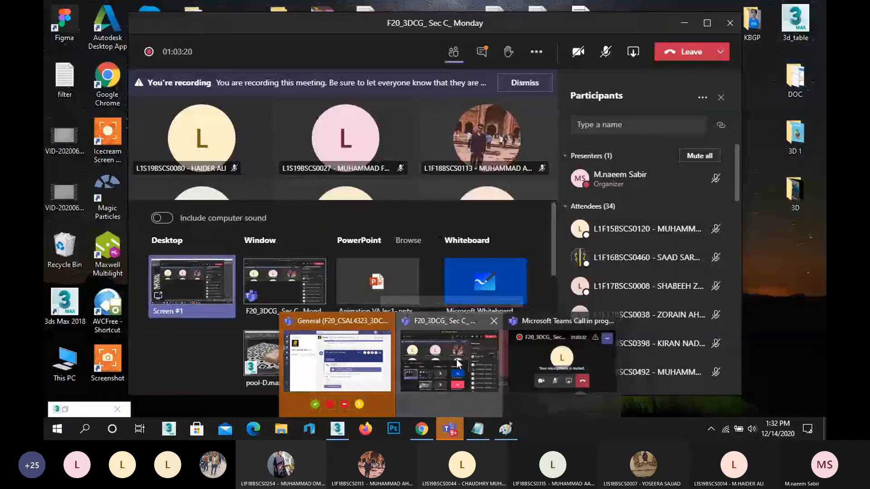
pyautogui.click(456, 360)
pyautogui.click(605, 51)
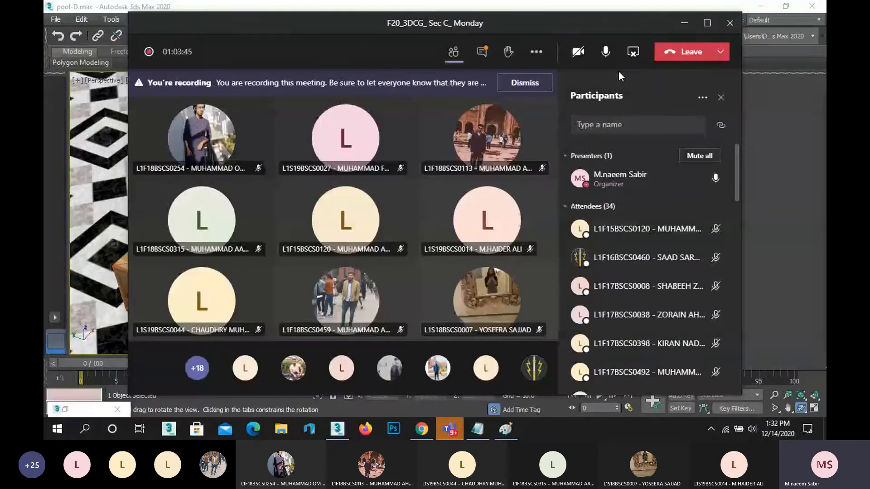
pyautogui.click(684, 22)
# Examine the pink plane's fit against the wooden pool rim up close and minimize the floating meeting window.
pyautogui.moveTo(297, 170); pyautogui.dragTo(303, 184)
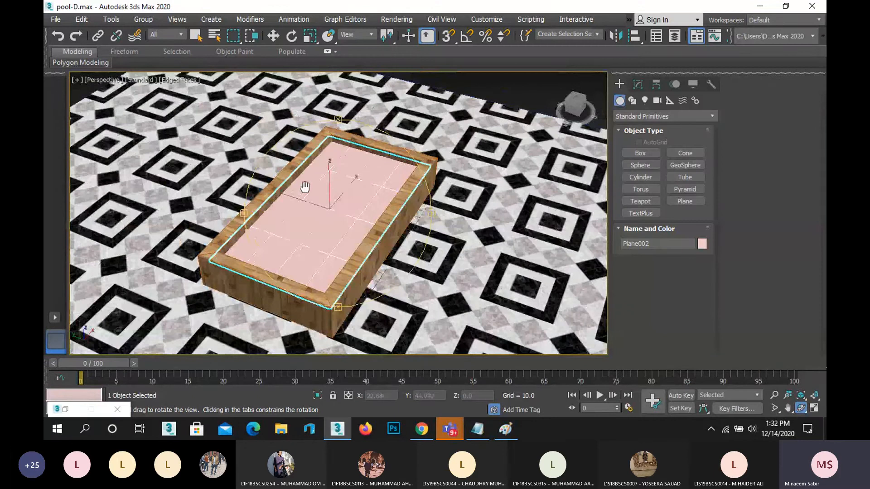
pyautogui.scroll(3, 349, 204)
pyautogui.press('w')
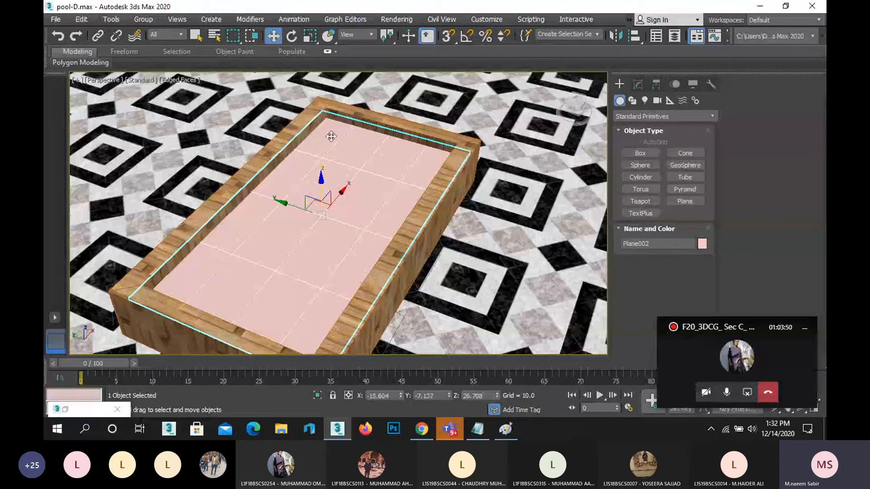
pyautogui.scroll(3, 449, 139)
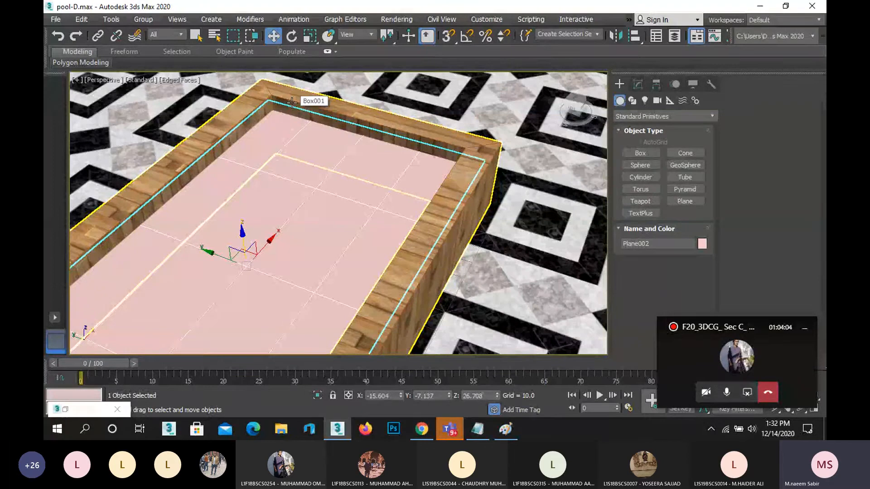
pyautogui.scroll(-5, 318, 176)
pyautogui.scroll(5, 317, 175)
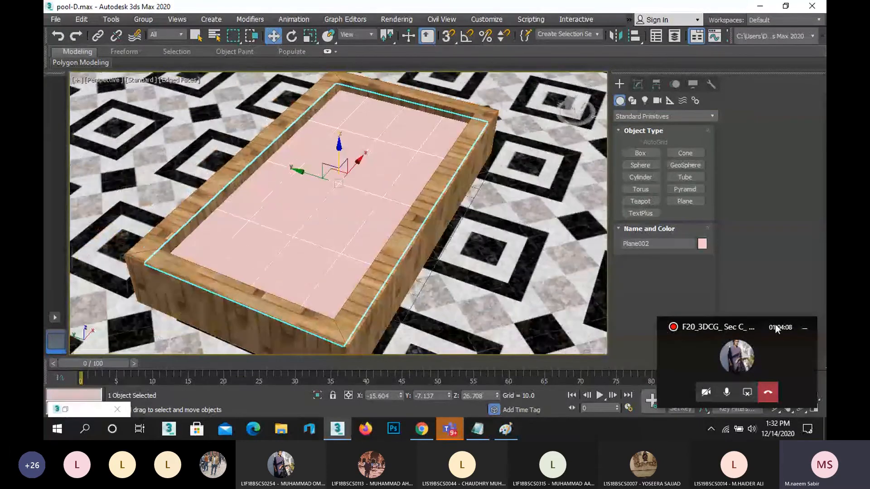
pyautogui.click(804, 327)
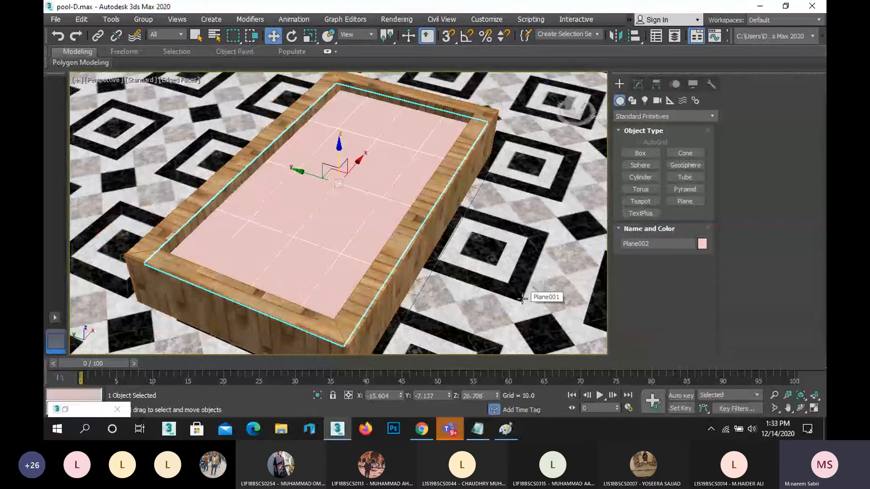
# Select the unused 19 - Default sample slot in the Material Editor and minimize the editor.
pyautogui.press('m')
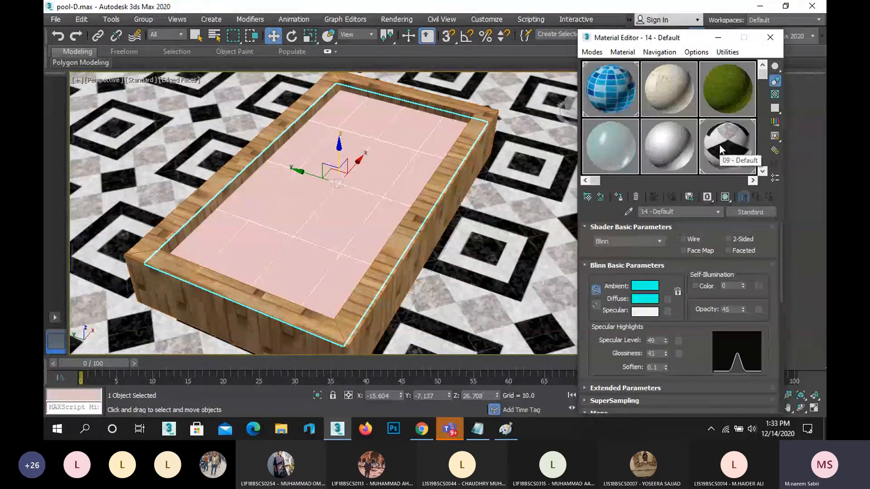
pyautogui.moveTo(761, 78); pyautogui.dragTo(764, 161)
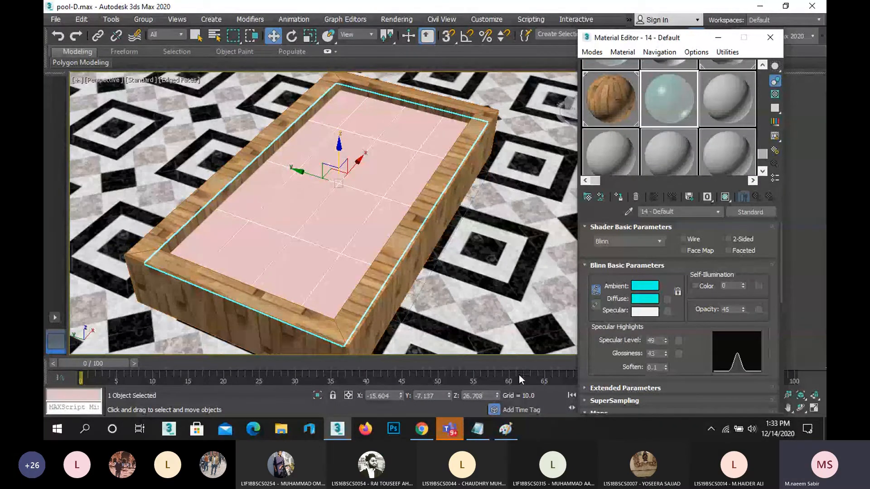
pyautogui.click(481, 435)
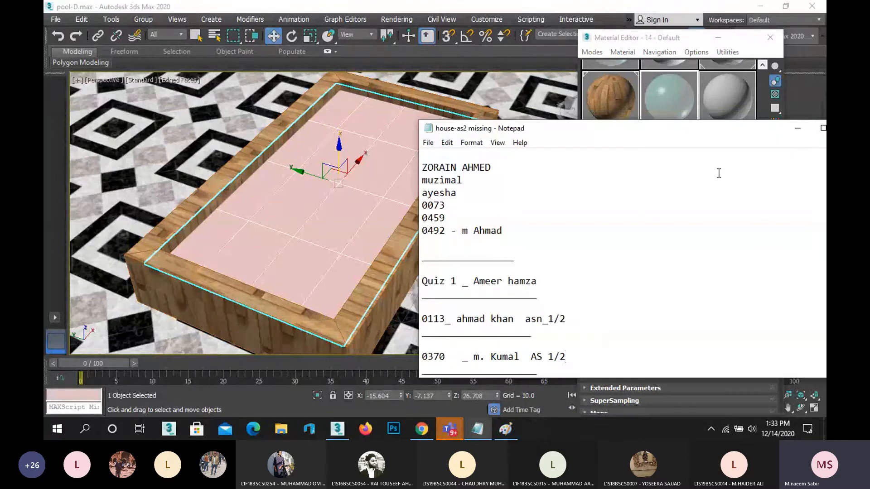
pyautogui.click(797, 132)
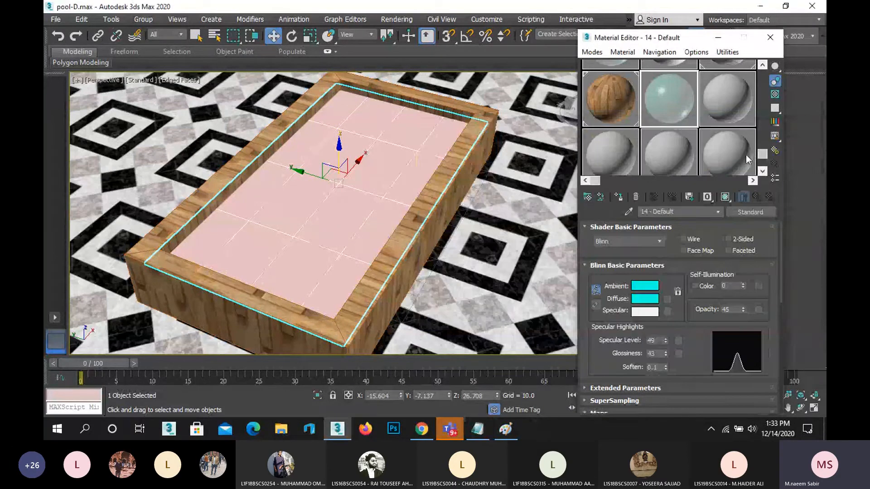
pyautogui.click(623, 154)
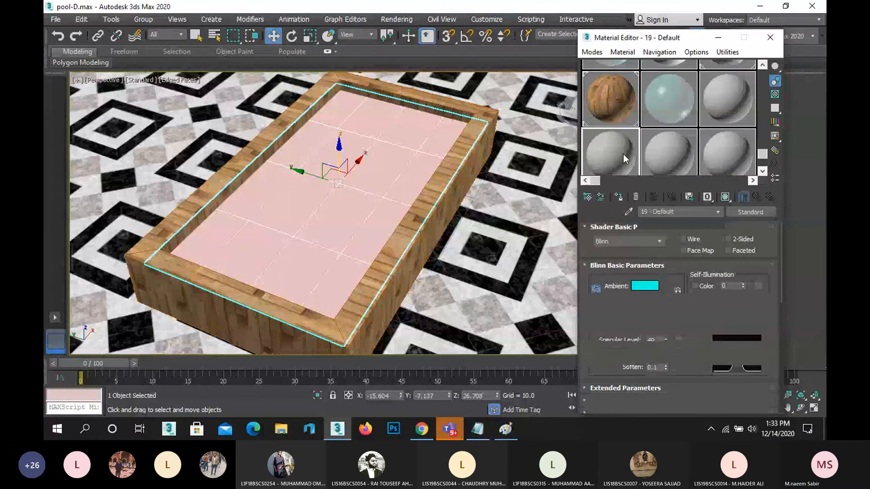
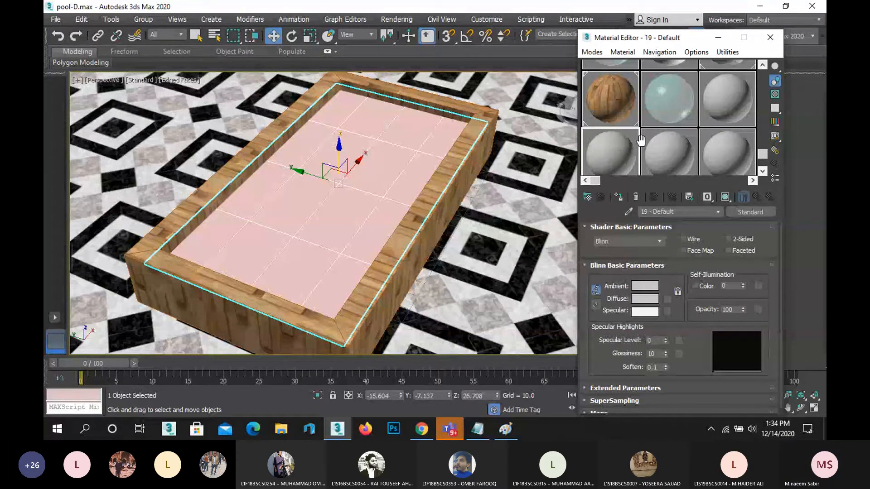
pyautogui.click(718, 42)
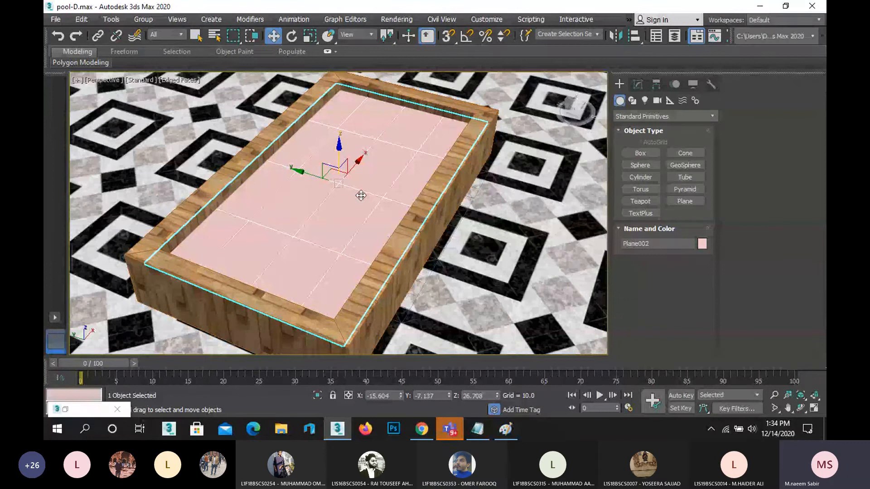
pyautogui.scroll(-2, 361, 195)
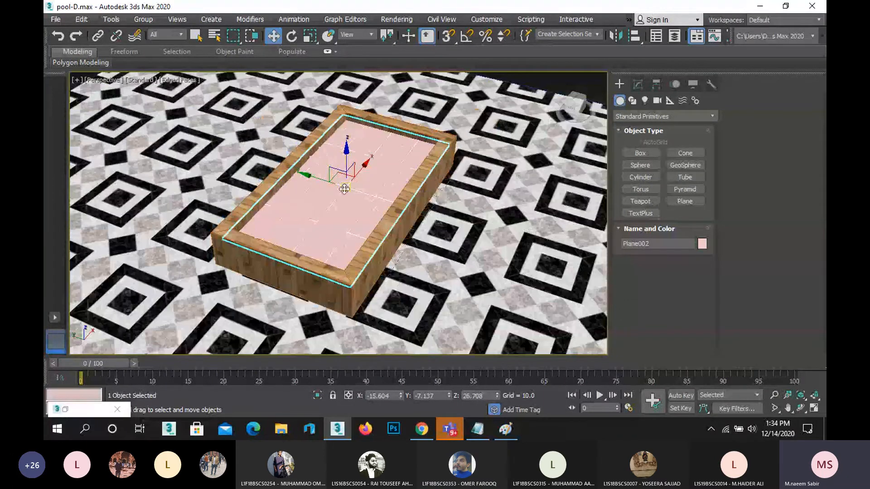
pyautogui.moveTo(344, 189); pyautogui.dragTo(336, 205, button='middle')
pyautogui.scroll(2, 335, 205)
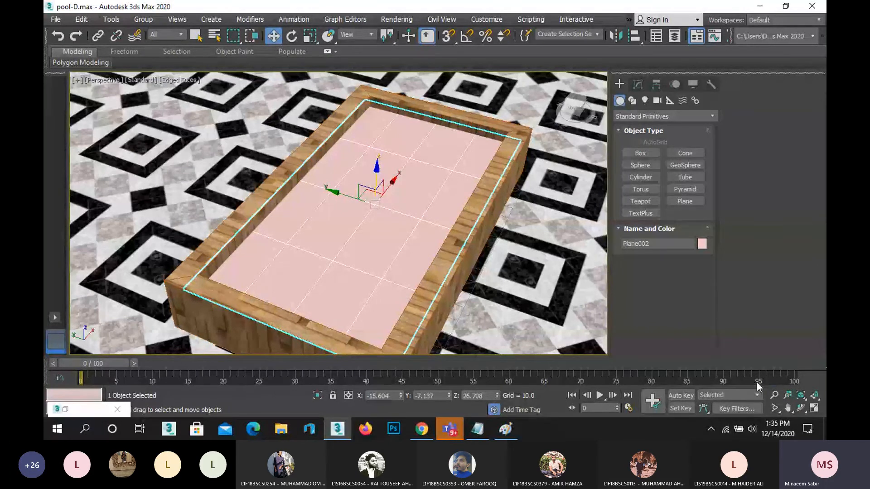
pyautogui.click(774, 395)
pyautogui.moveTo(428, 222); pyautogui.dragTo(408, 235)
pyautogui.press('w')
pyautogui.moveTo(408, 235); pyautogui.dragTo(368, 206, button='middle')
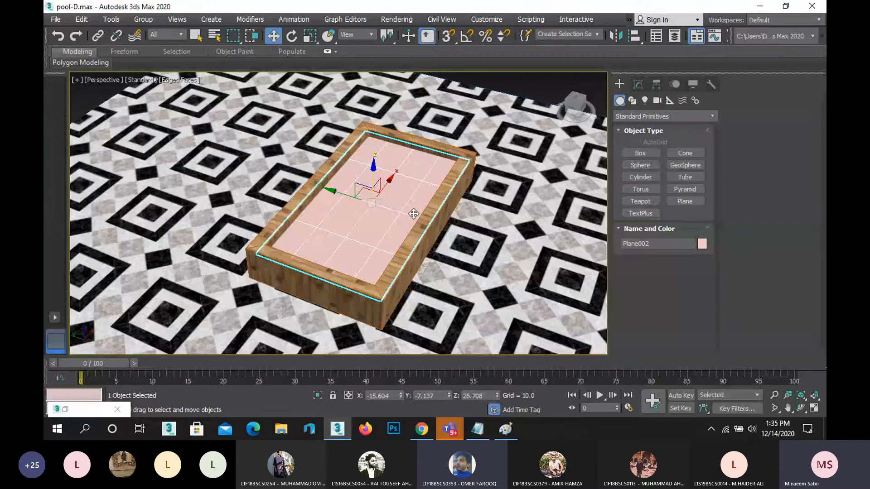
# Set the 19 - Default material's diffuse color to bright cyan and assign it to the pink plane inside the pool.
pyautogui.press('m')
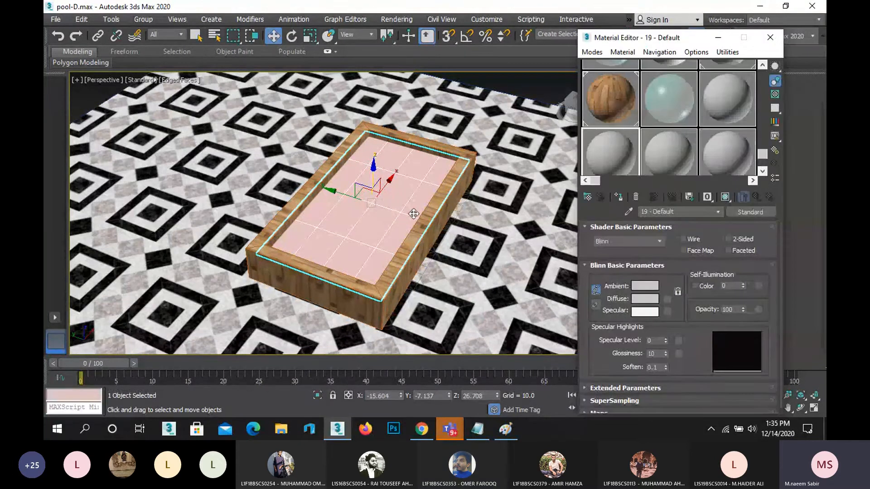
pyautogui.scroll(2, 390, 203)
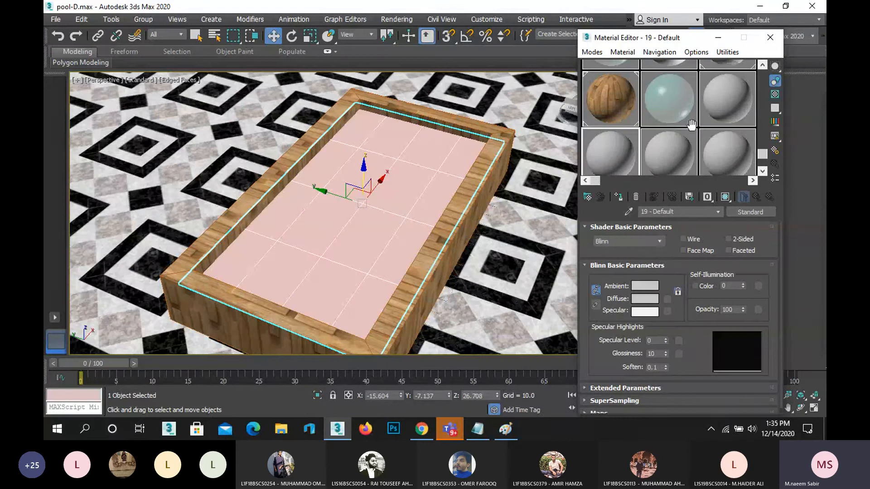
pyautogui.click(651, 300)
pyautogui.moveTo(322, 89); pyautogui.dragTo(320, 76)
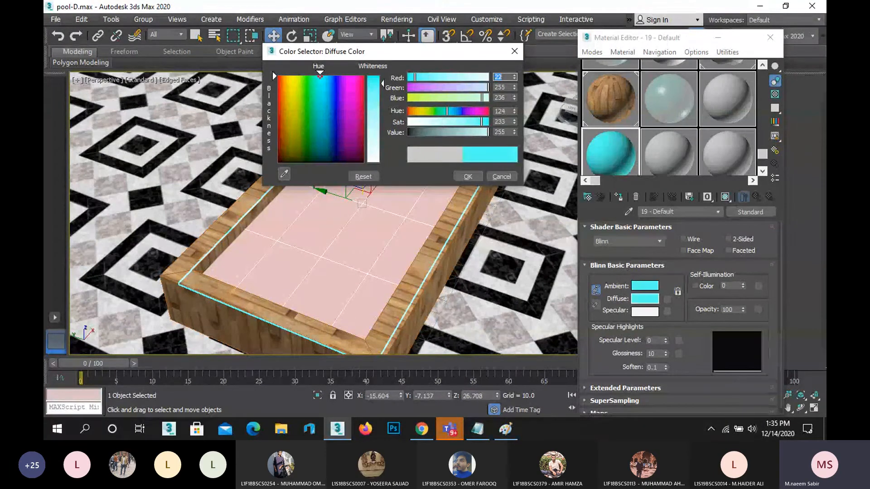
pyautogui.write('7')
pyautogui.press('Return')
pyautogui.click(467, 176)
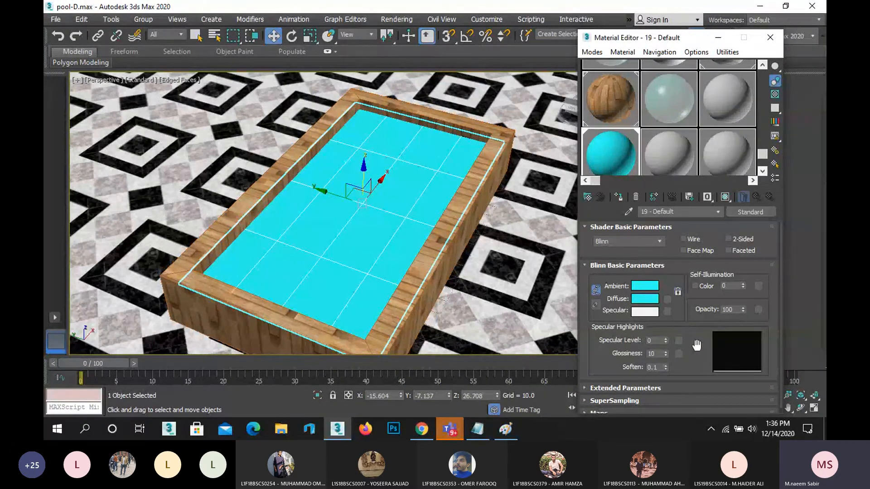
# Set the cyan material's specular level to 55 and its glossiness to 51.
pyautogui.scroll(-1, 696, 345)
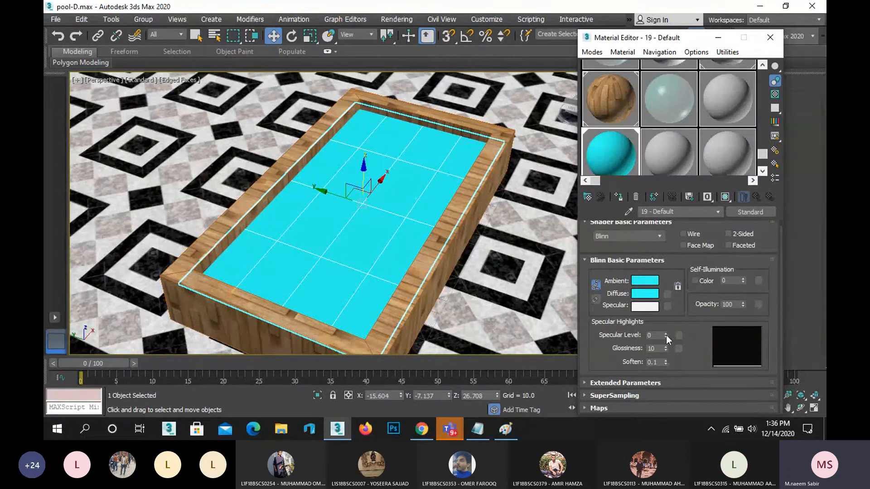
pyautogui.moveTo(665, 335); pyautogui.dragTo(664, 309)
pyautogui.moveTo(668, 347); pyautogui.dragTo(667, 335)
# Add a Raytrace map to the cyan material's Reflection channel with an amount of 80.
pyautogui.click(637, 408)
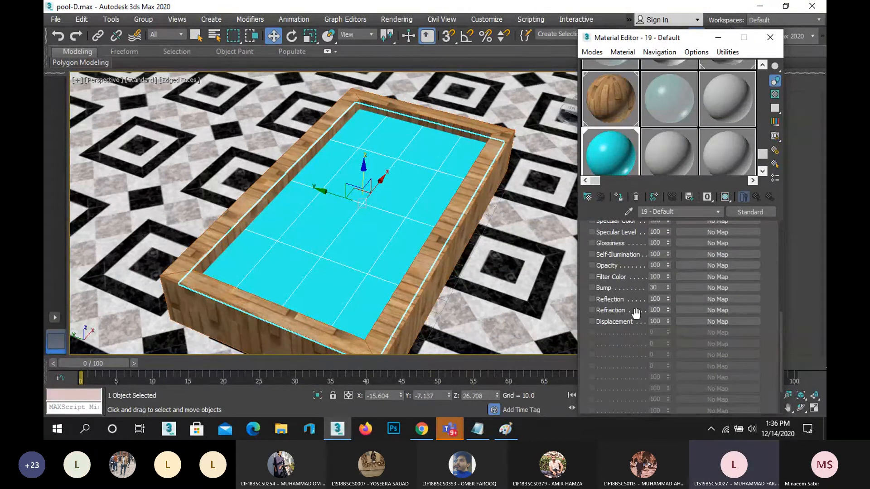
pyautogui.click(706, 299)
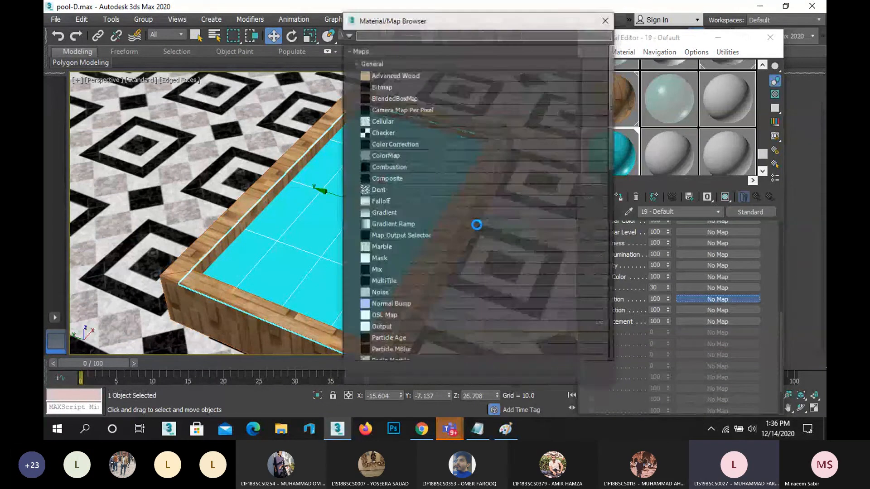
pyautogui.scroll(-2, 447, 318)
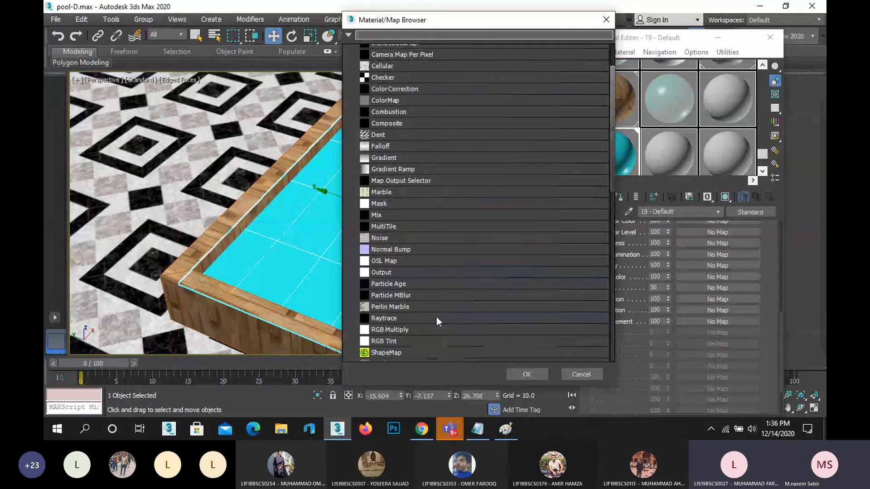
pyautogui.doubleClick(419, 313)
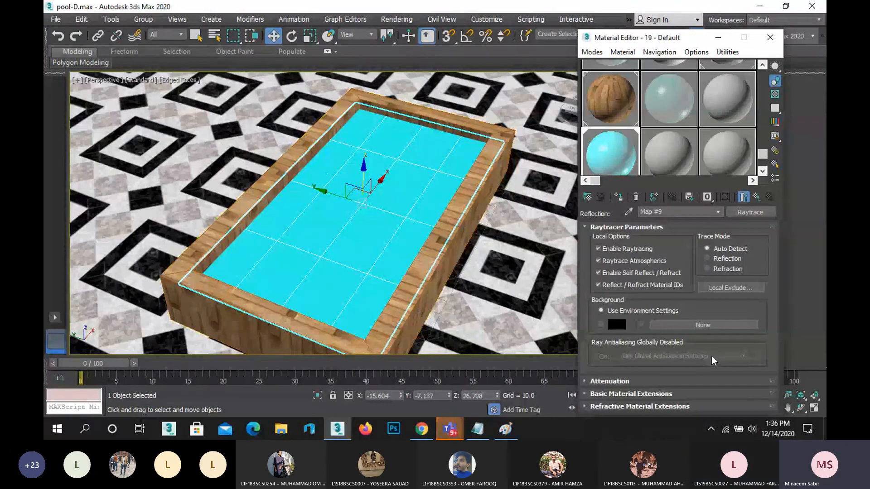
pyautogui.click(637, 404)
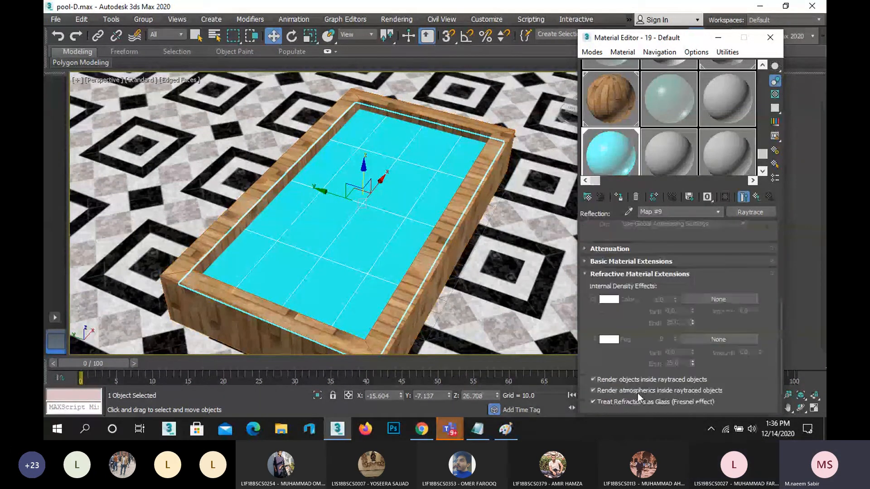
pyautogui.scroll(3, 636, 371)
pyautogui.click(756, 199)
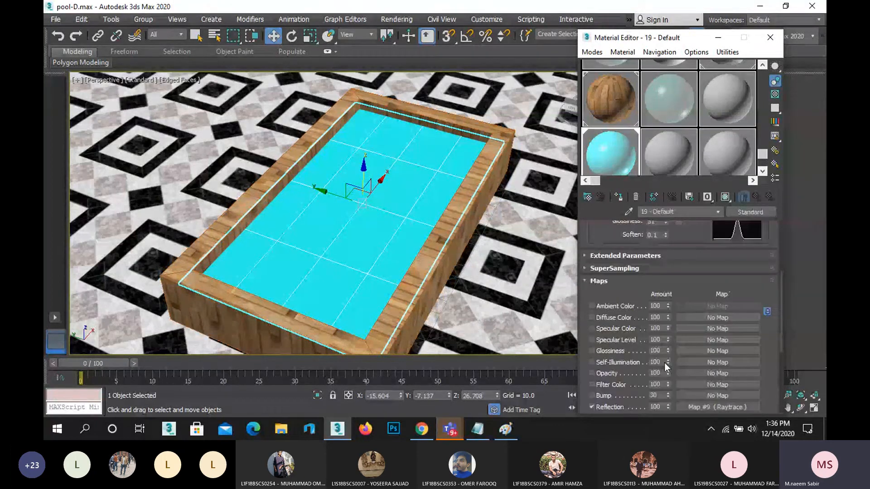
pyautogui.click(655, 407)
pyautogui.write('80')
pyautogui.press('Return')
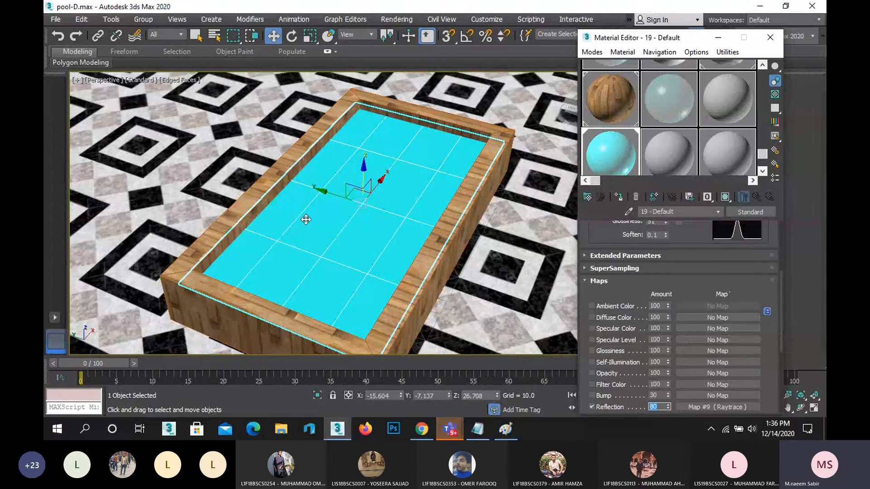
# Add a Raytrace map to the material's Refraction channel and test-render the perspective view of the pool.
pyautogui.scroll(-3, 306, 220)
pyautogui.moveTo(306, 220); pyautogui.dragTo(300, 206, button='middle')
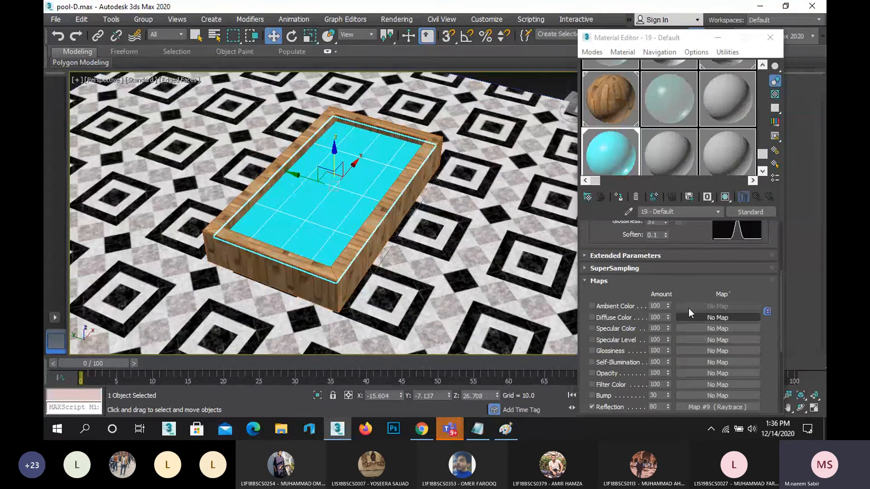
pyautogui.moveTo(699, 284); pyautogui.dragTo(700, 262)
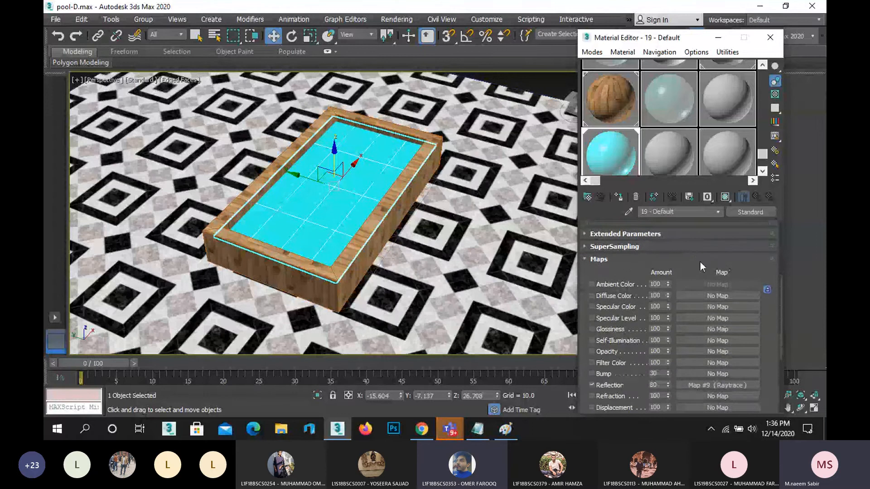
pyautogui.click(688, 397)
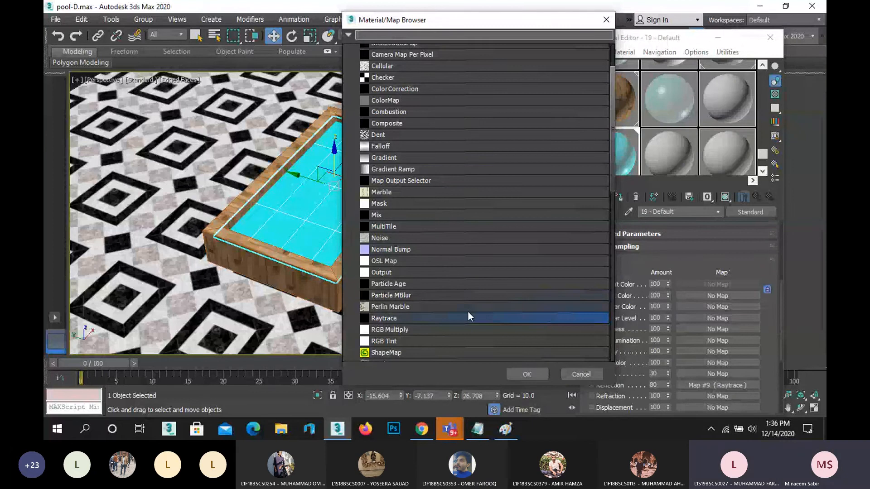
pyautogui.doubleClick(433, 316)
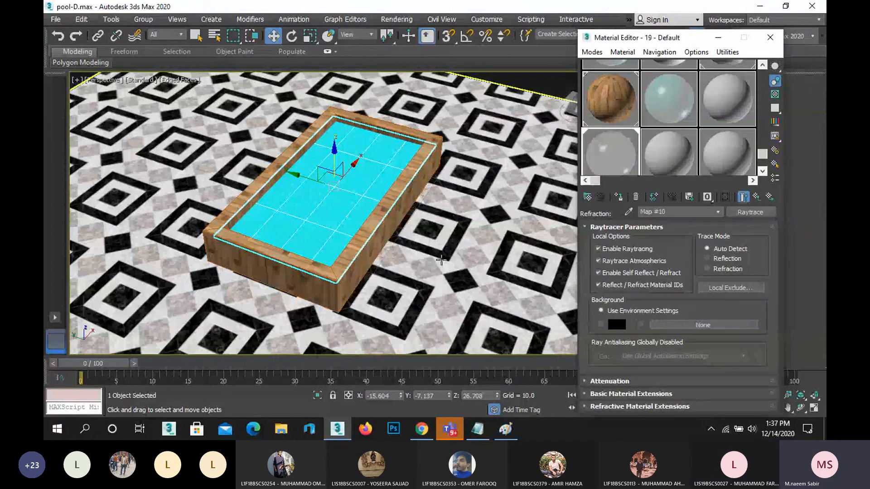
pyautogui.hotkey('shift', 'q')
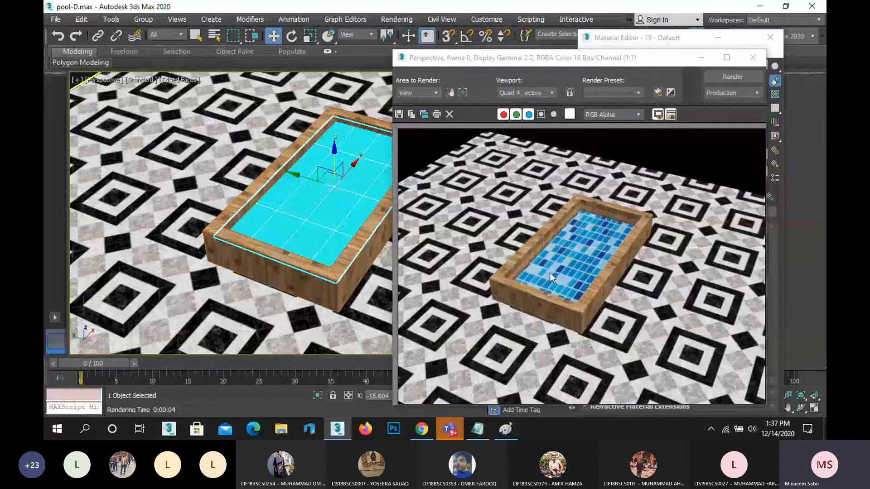
pyautogui.click(752, 57)
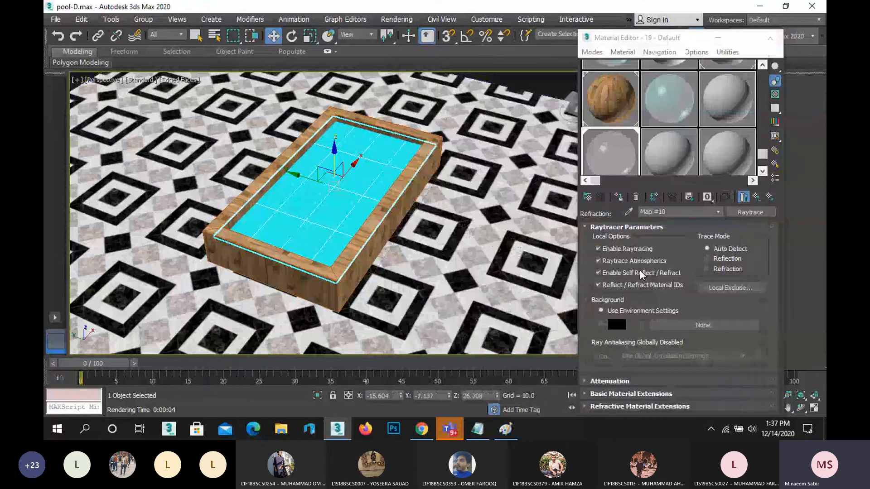
# Set the material's Refraction amount to 70 and render the perspective view of the pool again.
pyautogui.click(756, 197)
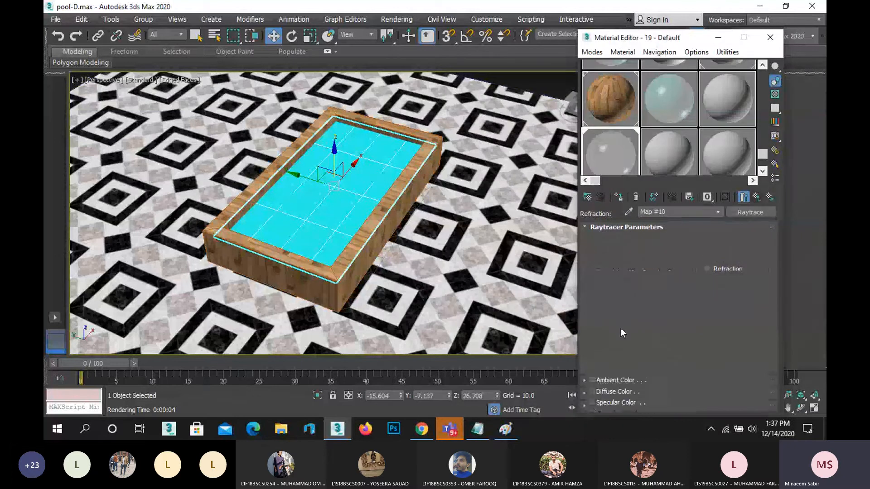
pyautogui.scroll(-10, 624, 353)
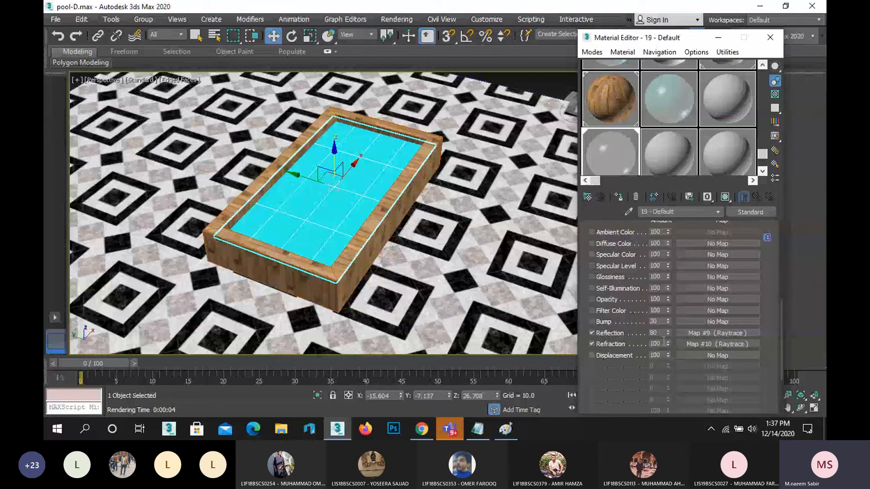
pyautogui.doubleClick(663, 344)
pyautogui.write('70')
pyautogui.press('Return')
pyautogui.click(274, 224)
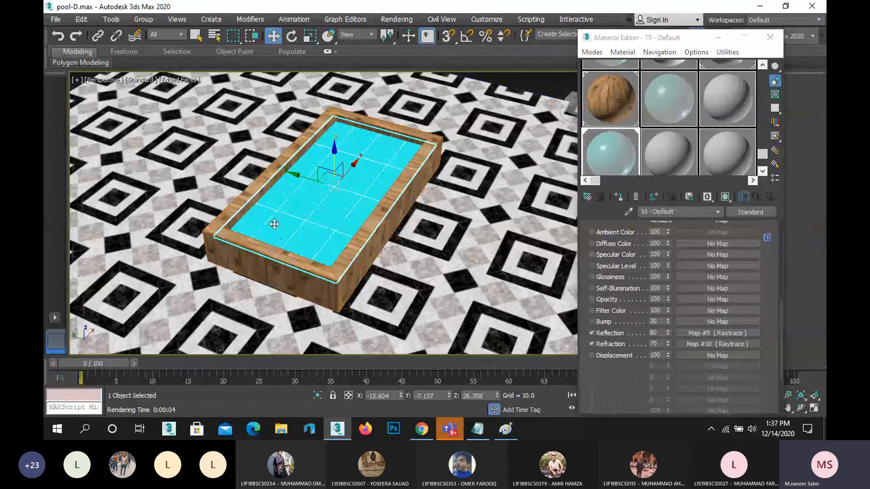
pyautogui.hotkey('shift', 'q')
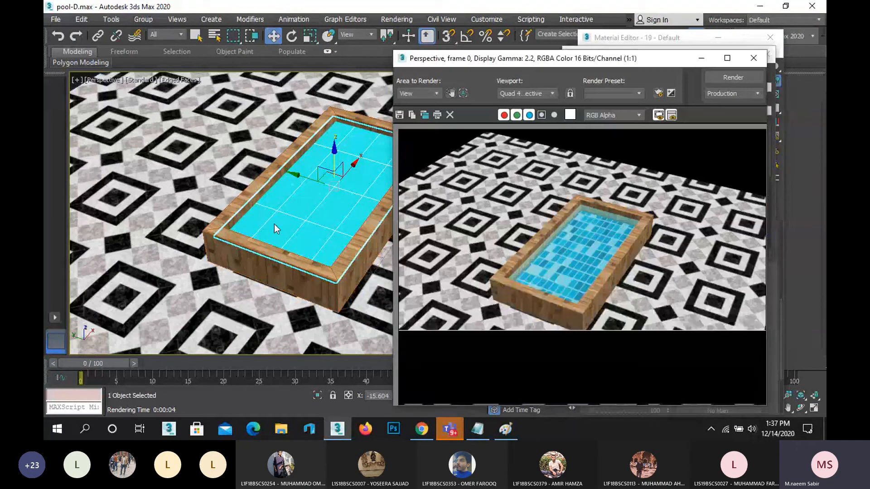
pyautogui.click(752, 60)
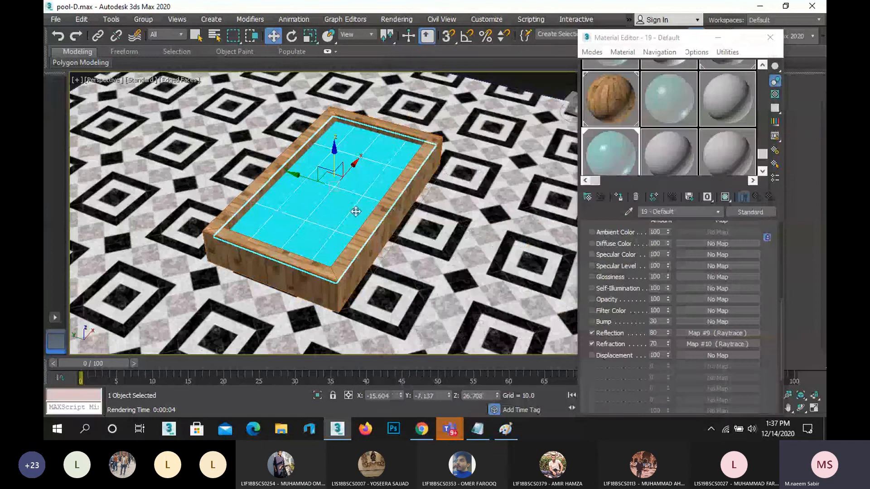
# Lower the water material's opacity to 46 in its Blinn basic parameters.
pyautogui.scroll(3, 355, 212)
pyautogui.moveTo(328, 171); pyautogui.dragTo(288, 187, button='middle')
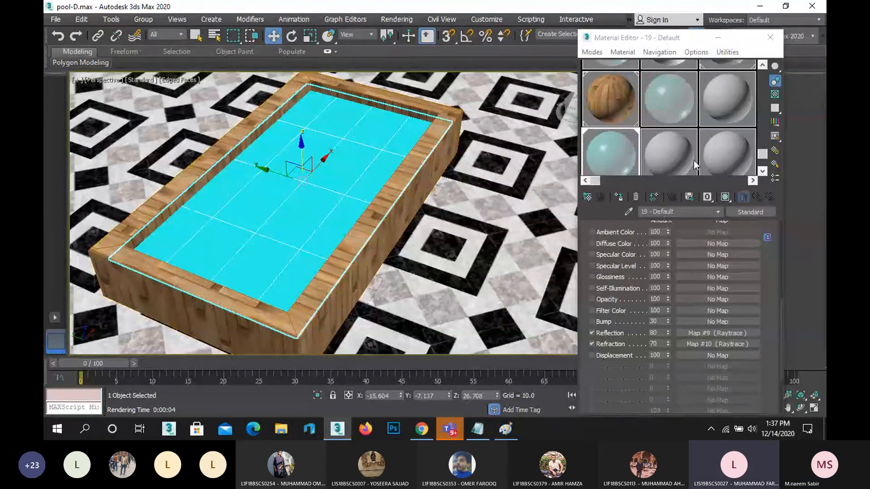
pyautogui.scroll(5, 620, 248)
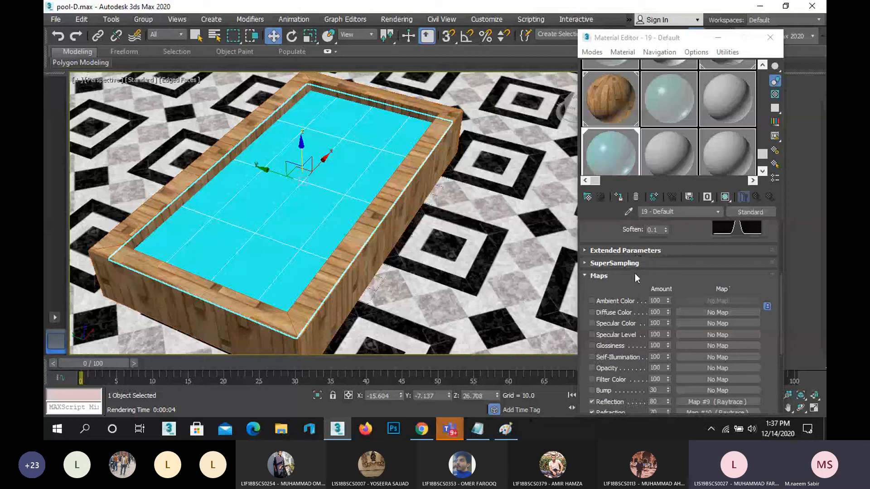
pyautogui.click(627, 276)
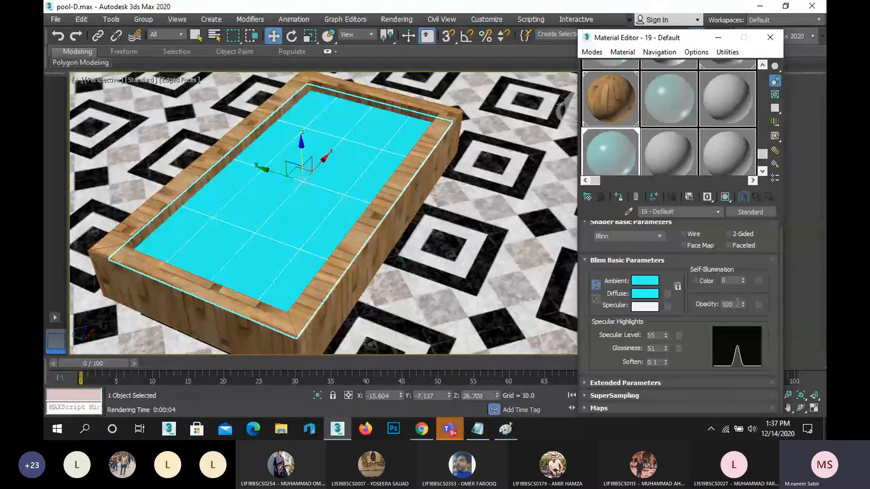
pyautogui.moveTo(745, 306); pyautogui.dragTo(747, 315)
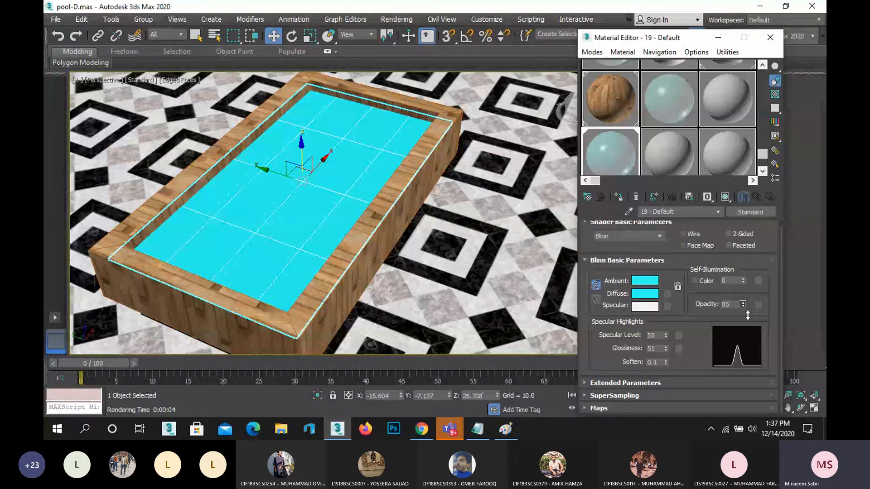
pyautogui.moveTo(747, 315); pyautogui.dragTo(747, 317)
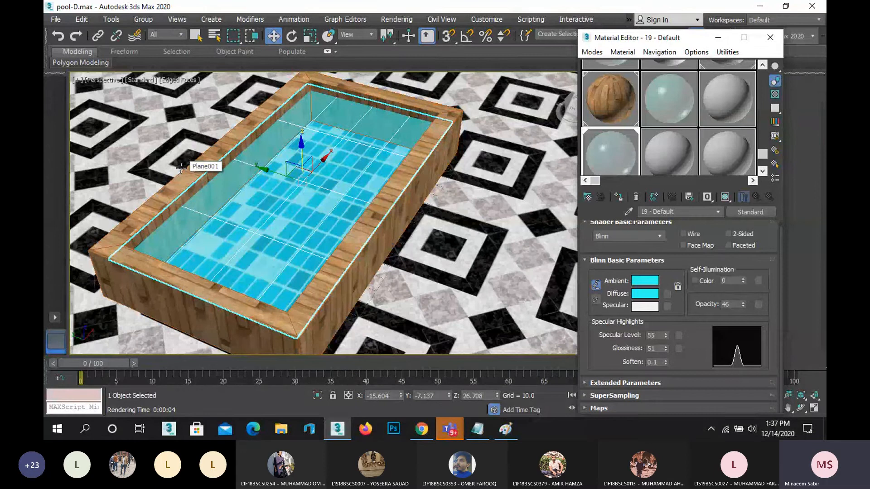
pyautogui.click(736, 305)
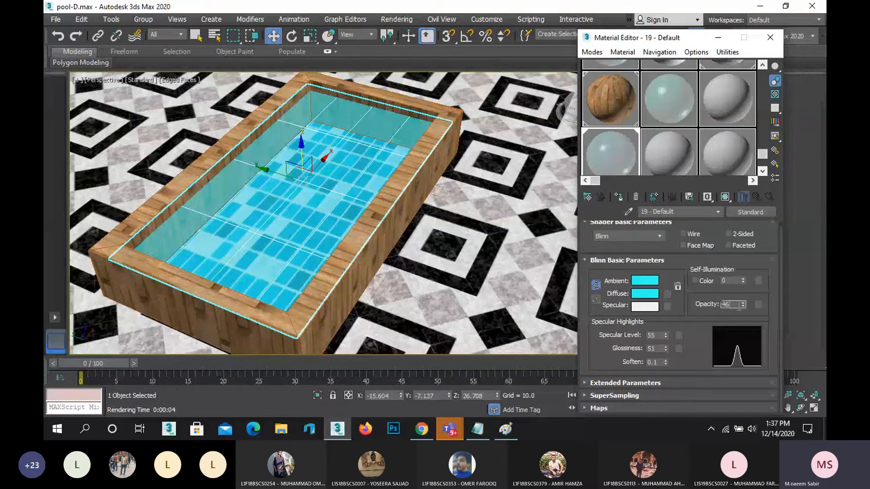
pyautogui.doubleClick(738, 306)
pyautogui.click(396, 94)
pyautogui.click(355, 143)
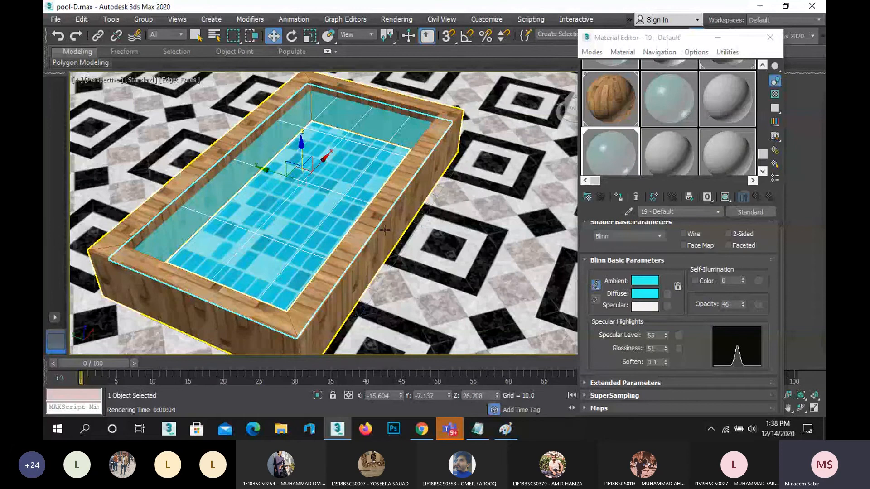
# Create a new rectangular plane in the empty area beside the tiled floor and choose an orange object color for it.
pyautogui.scroll(-5, 385, 228)
pyautogui.moveTo(384, 228); pyautogui.dragTo(248, 198, button='middle')
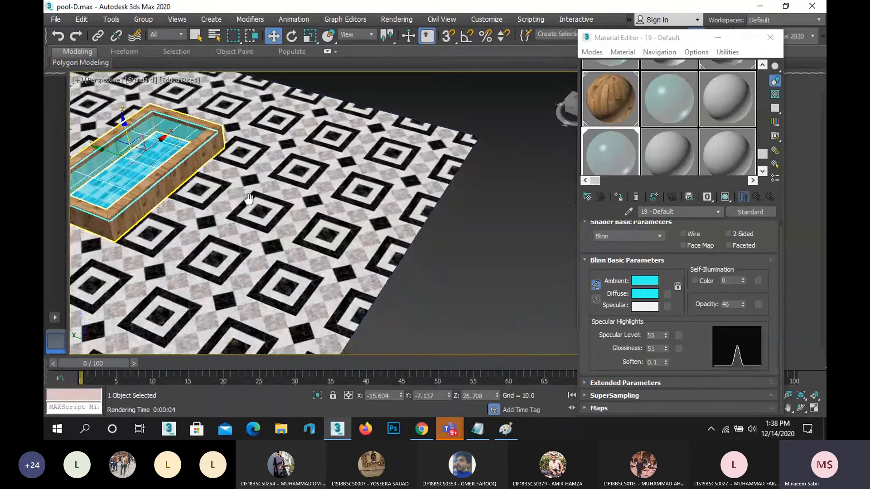
pyautogui.click(719, 38)
pyautogui.click(527, 242)
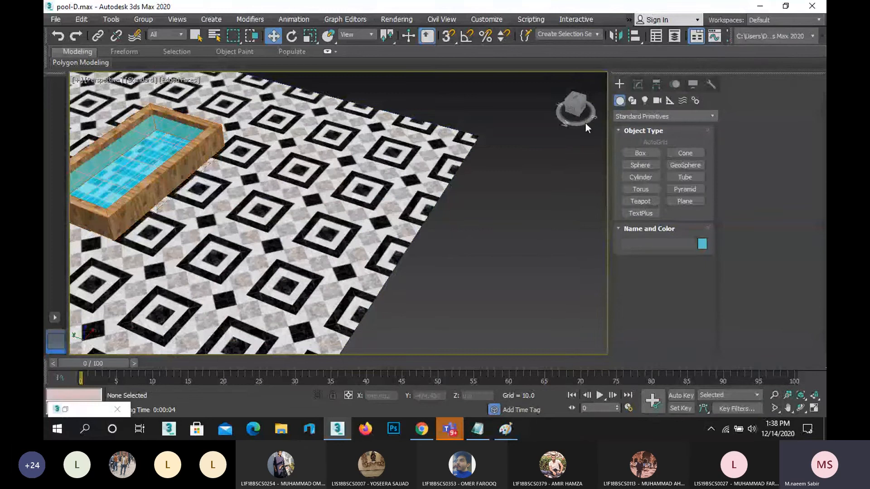
pyautogui.click(684, 201)
pyautogui.moveTo(467, 181); pyautogui.dragTo(375, 188, button='middle')
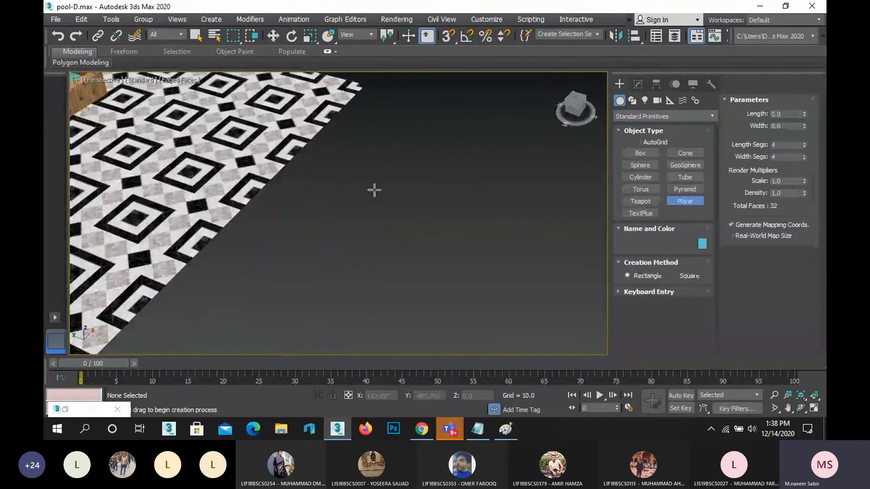
pyautogui.moveTo(247, 278); pyautogui.dragTo(587, 150)
pyautogui.press('w')
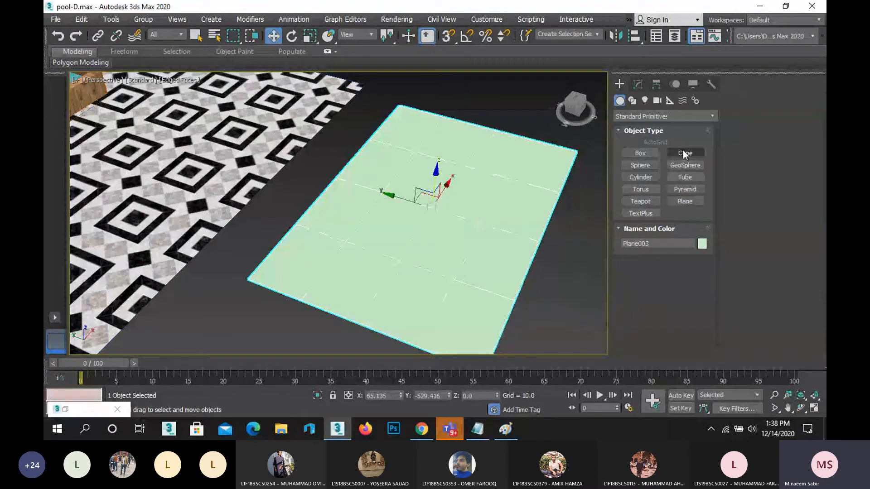
pyautogui.click(702, 245)
pyautogui.click(493, 277)
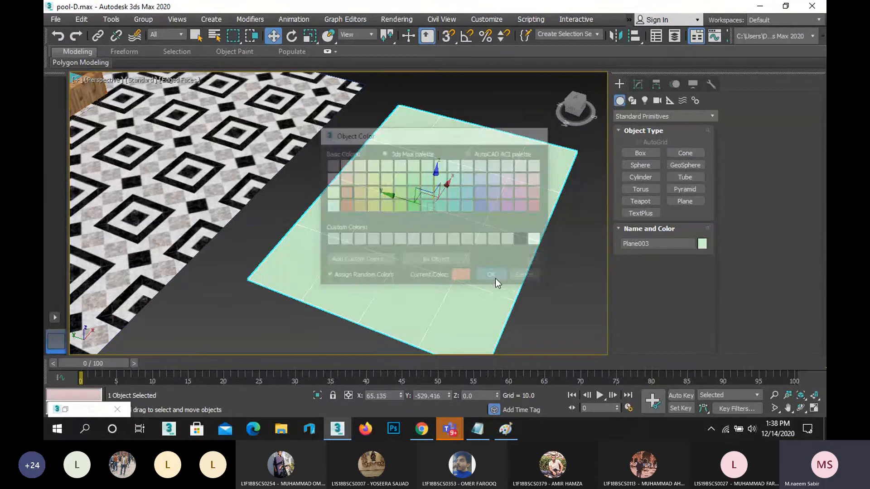
# Switch to Paint and start a blank canvas, discarding the old sketch without saving.
pyautogui.moveTo(462, 259); pyautogui.dragTo(438, 256, button='middle')
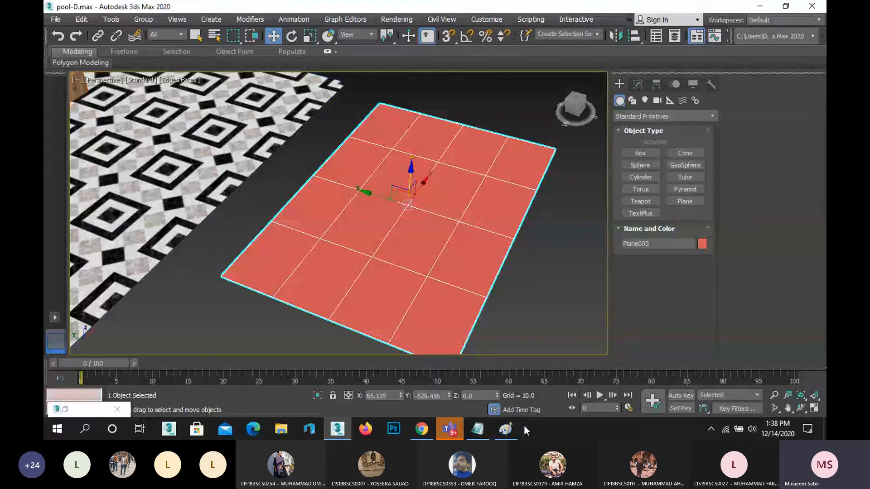
pyautogui.click(507, 426)
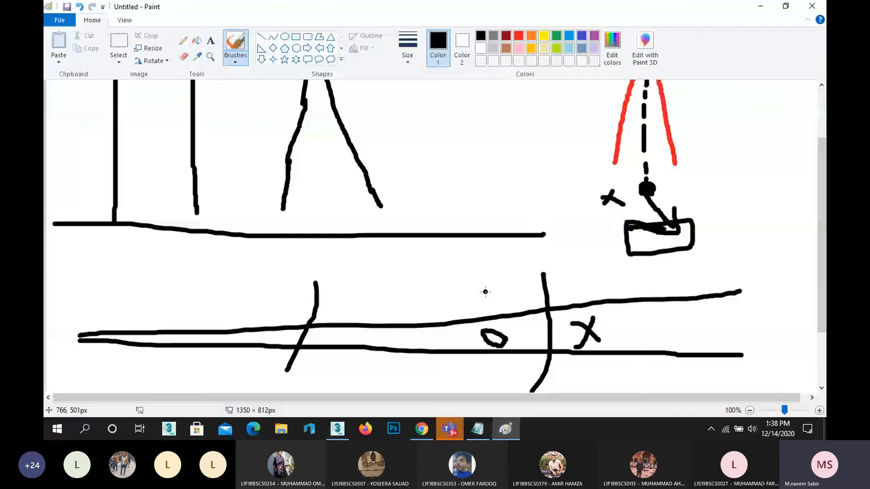
pyautogui.hotkey('ctrl', 'n')
pyautogui.press('n')
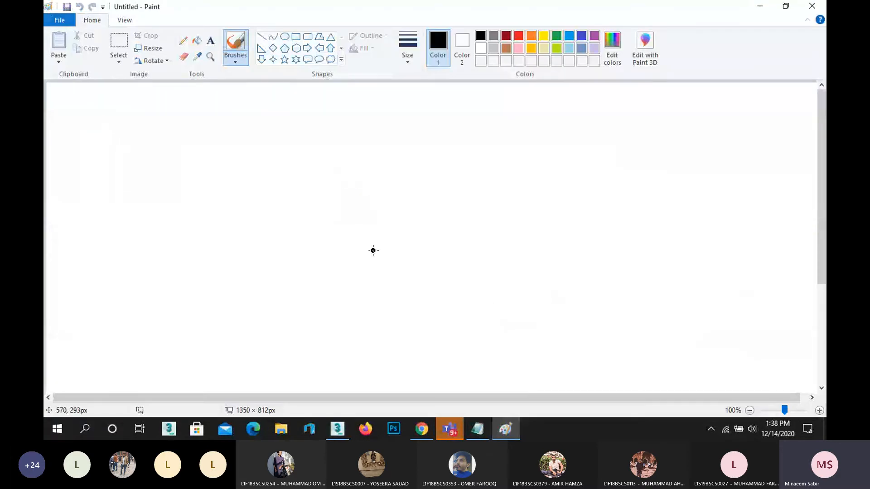
# Draw a long black horizontal line across the middle of the canvas with a short vertical tick at each end.
pyautogui.moveTo(240, 249); pyautogui.dragTo(576, 236)
pyautogui.hotkey('ctrl', 'z')
pyautogui.moveTo(212, 263); pyautogui.dragTo(707, 237)
pyautogui.hotkey('ctrl', 'z')
pyautogui.moveTo(214, 269)
pyautogui.mouseDown()
pyautogui.moveTo(666, 265)
pyautogui.moveTo(669, 273)
pyautogui.mouseUp()
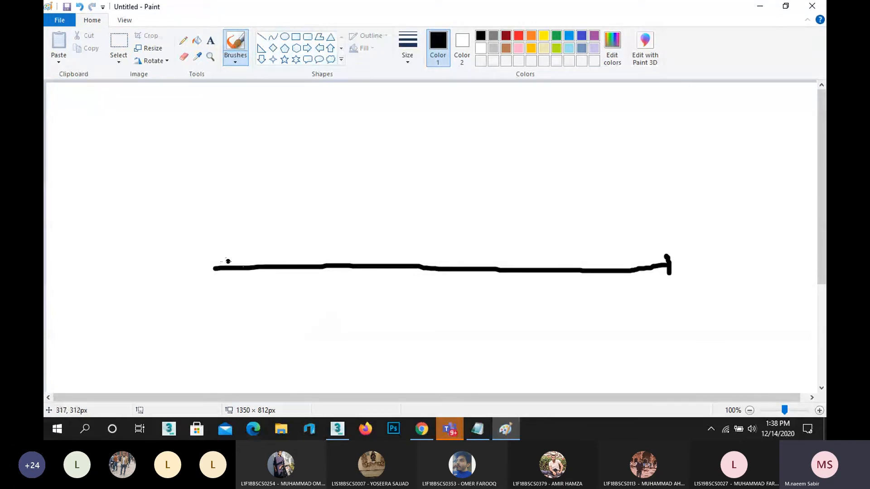
pyautogui.moveTo(211, 259); pyautogui.dragTo(213, 279)
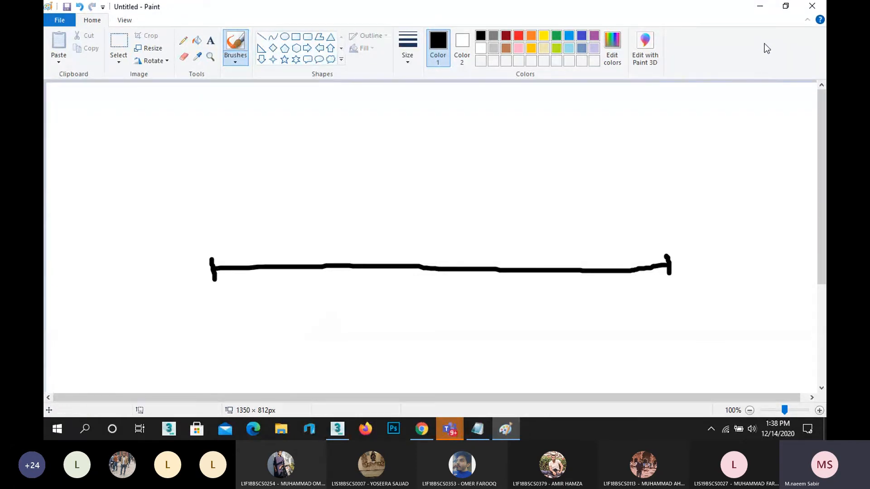
# Return to 3ds Max and add a Noise modifier to the new plane, bringing its Strength settings into view.
pyautogui.click(759, 10)
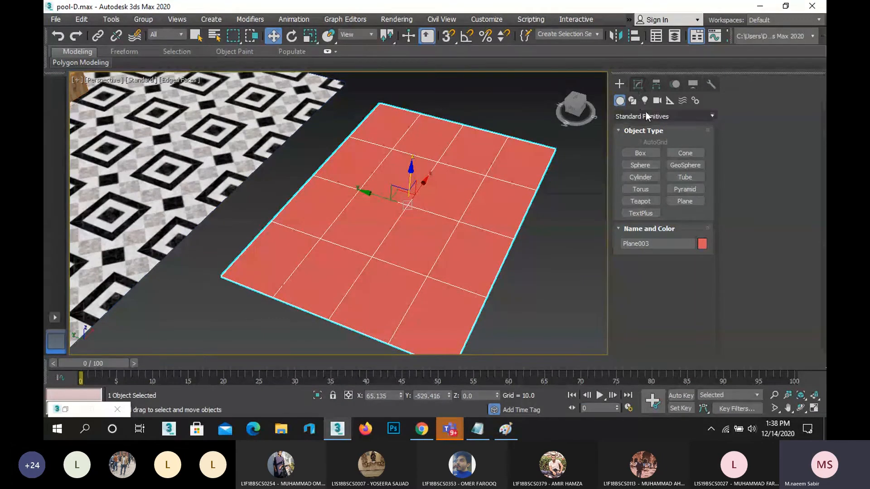
pyautogui.click(639, 84)
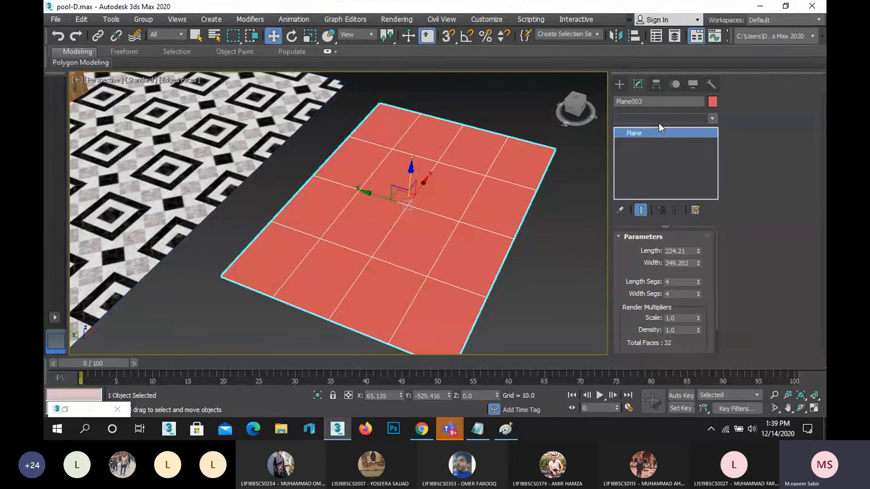
pyautogui.click(659, 122)
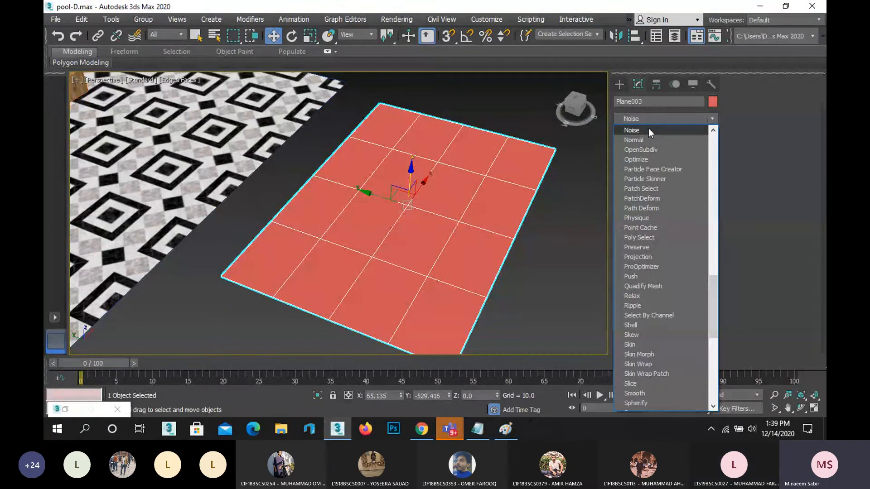
pyautogui.click(648, 131)
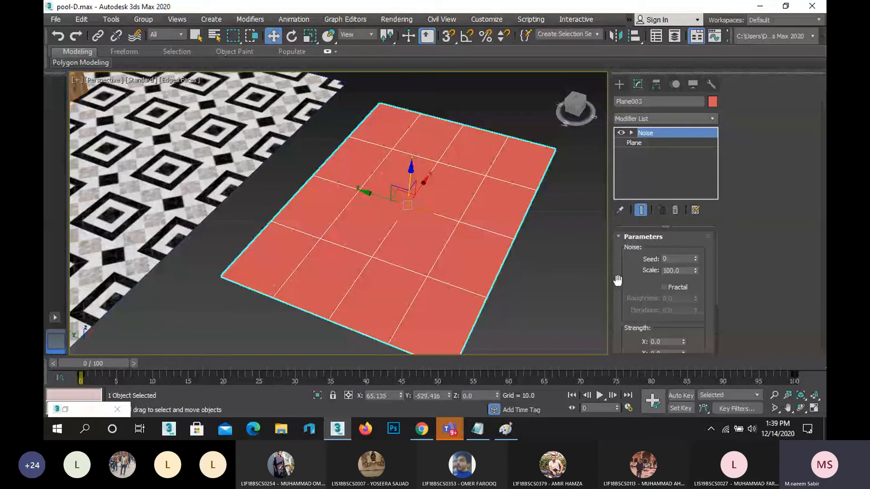
pyautogui.moveTo(635, 278); pyautogui.dragTo(641, 285)
pyautogui.moveTo(641, 285); pyautogui.dragTo(642, 248)
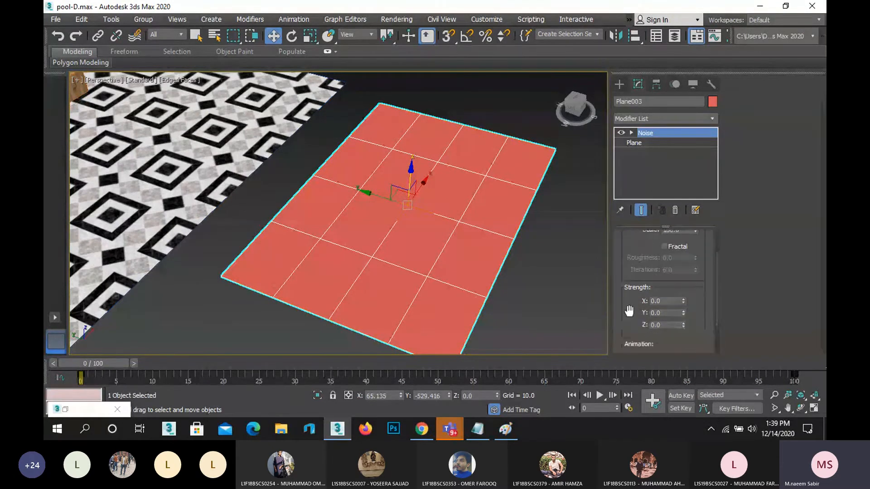
pyautogui.moveTo(630, 311); pyautogui.dragTo(630, 300)
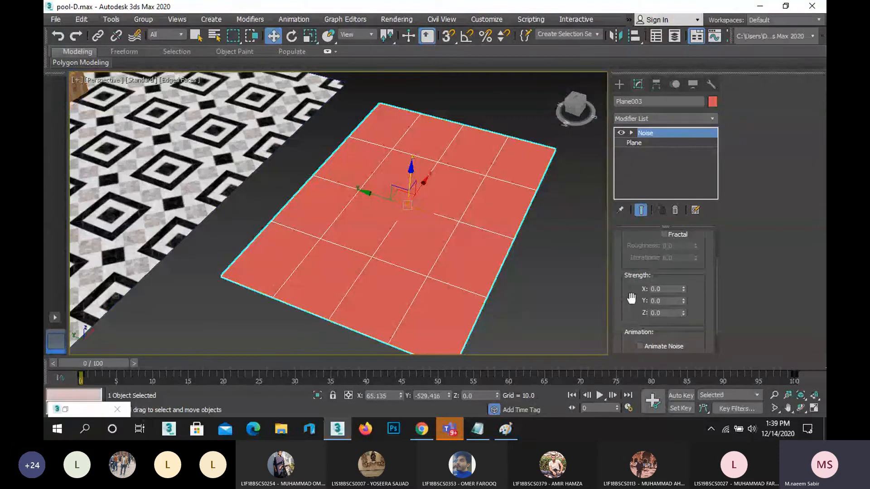
# Switch to Paint and sketch a steep wave with circled peaks and troughs, plus a gentle wave for comparison, each over its own baseline.
pyautogui.click(505, 429)
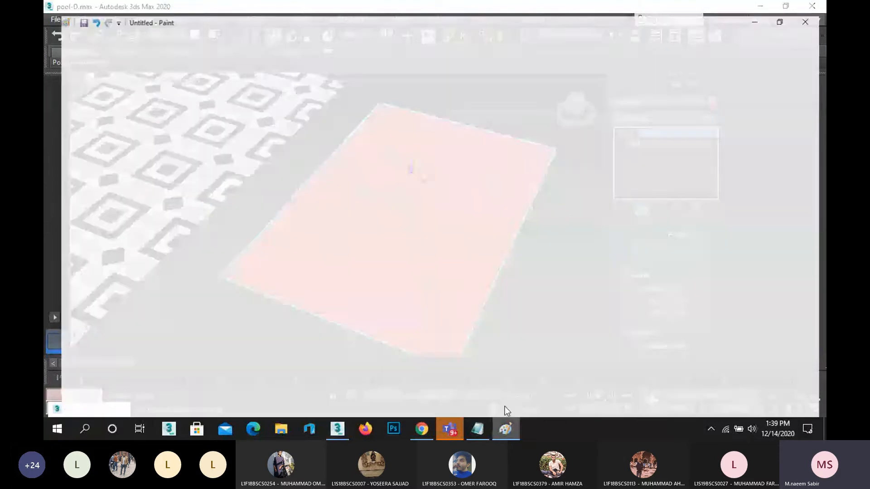
pyautogui.moveTo(552, 149); pyautogui.dragTo(769, 158)
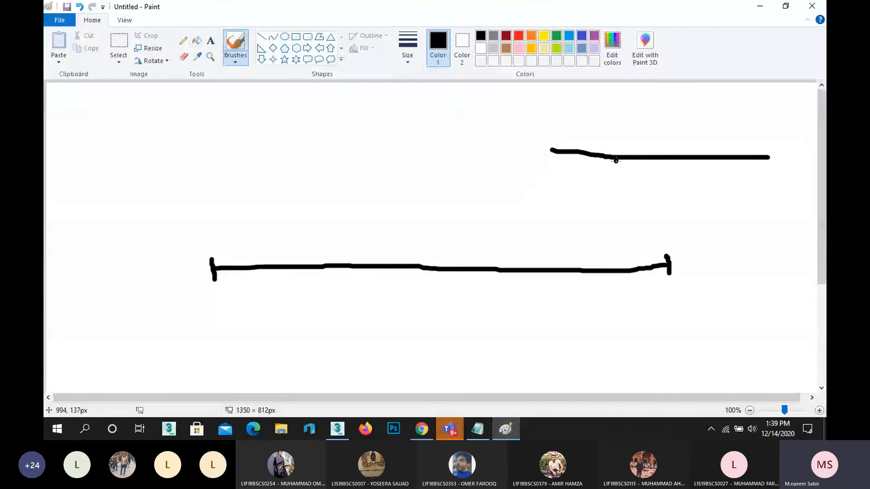
pyautogui.moveTo(609, 157)
pyautogui.mouseDown()
pyautogui.moveTo(619, 129)
pyautogui.moveTo(659, 182)
pyautogui.moveTo(680, 117)
pyautogui.moveTo(715, 179)
pyautogui.moveTo(739, 120)
pyautogui.mouseUp()
pyautogui.moveTo(602, 111)
pyautogui.mouseDown()
pyautogui.moveTo(633, 96)
pyautogui.moveTo(646, 149)
pyautogui.moveTo(603, 113)
pyautogui.moveTo(632, 108)
pyautogui.mouseUp()
pyautogui.moveTo(643, 168)
pyautogui.mouseDown()
pyautogui.moveTo(681, 181)
pyautogui.moveTo(652, 164)
pyautogui.mouseUp()
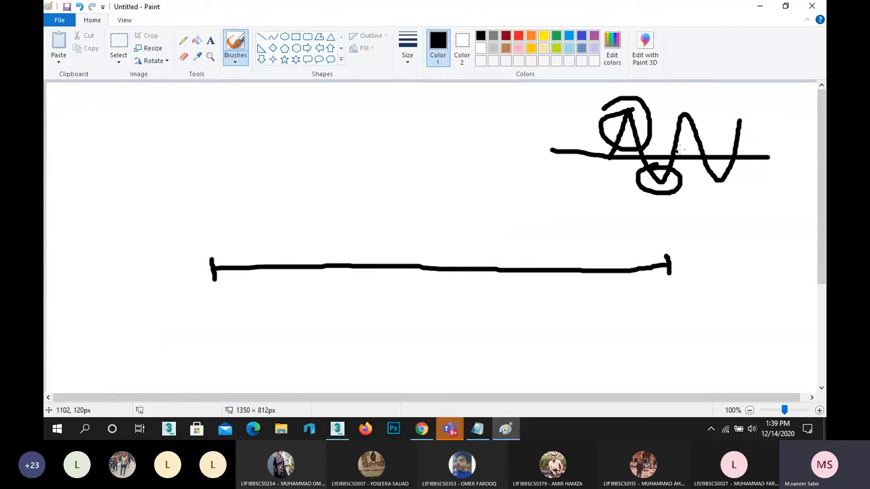
pyautogui.moveTo(675, 98)
pyautogui.mouseDown()
pyautogui.moveTo(692, 148)
pyautogui.moveTo(678, 98)
pyautogui.mouseUp()
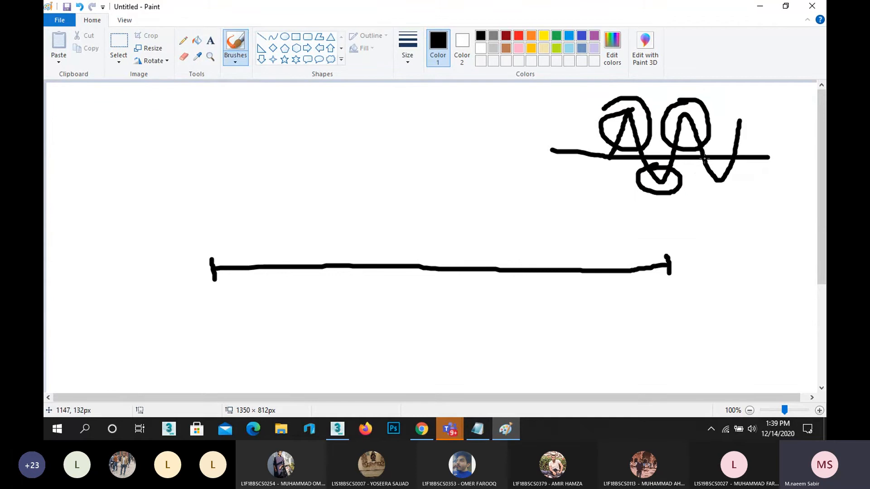
pyautogui.moveTo(704, 159)
pyautogui.mouseDown()
pyautogui.moveTo(711, 193)
pyautogui.moveTo(725, 159)
pyautogui.mouseUp()
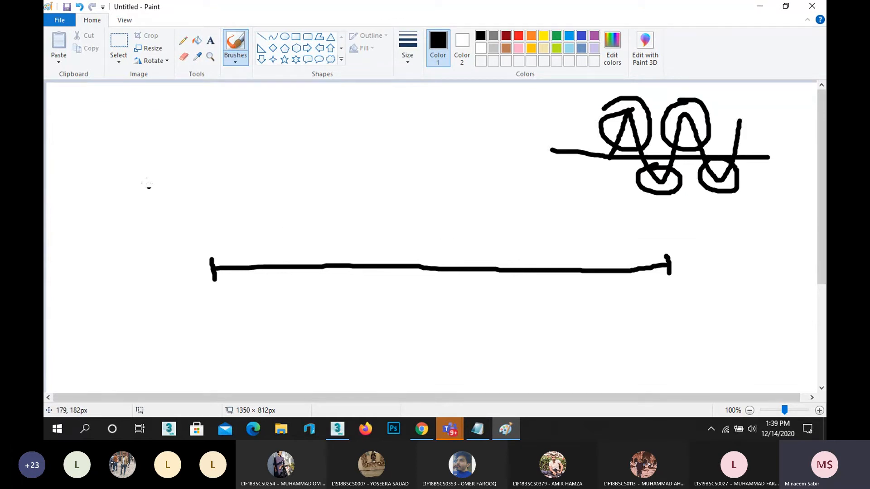
pyautogui.moveTo(98, 144); pyautogui.dragTo(302, 126)
pyautogui.moveTo(121, 142)
pyautogui.mouseDown()
pyautogui.moveTo(132, 129)
pyautogui.moveTo(244, 139)
pyautogui.moveTo(293, 119)
pyautogui.mouseUp()
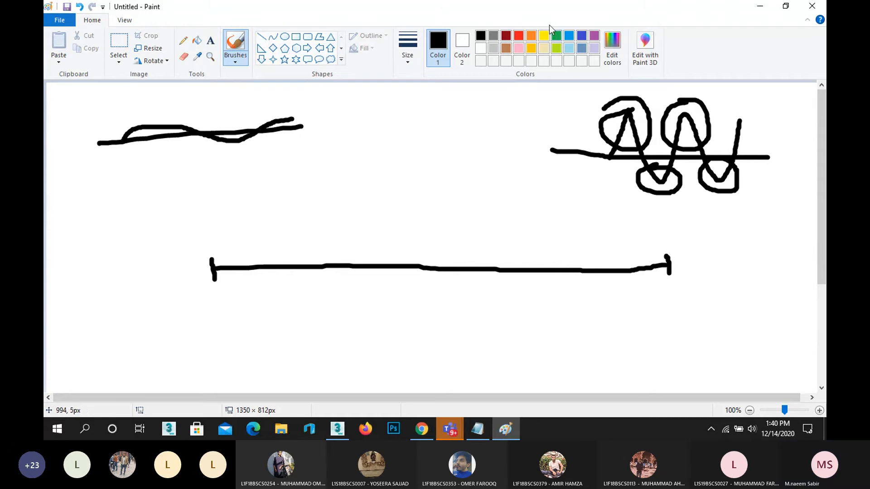
# Undo the gentle wave with its baseline, the circles and the steep wave, leaving the short baseline above the long line.
pyautogui.hotkey('ctrl', 'z')
pyautogui.hotkey('ctrl', 'z')
pyautogui.hotkey('ctrl', 'z')
pyautogui.hotkey('ctrl', 'z')
pyautogui.hotkey('ctrl', 'z')
pyautogui.hotkey('ctrl', 'z')
pyautogui.hotkey('ctrl', 'z')
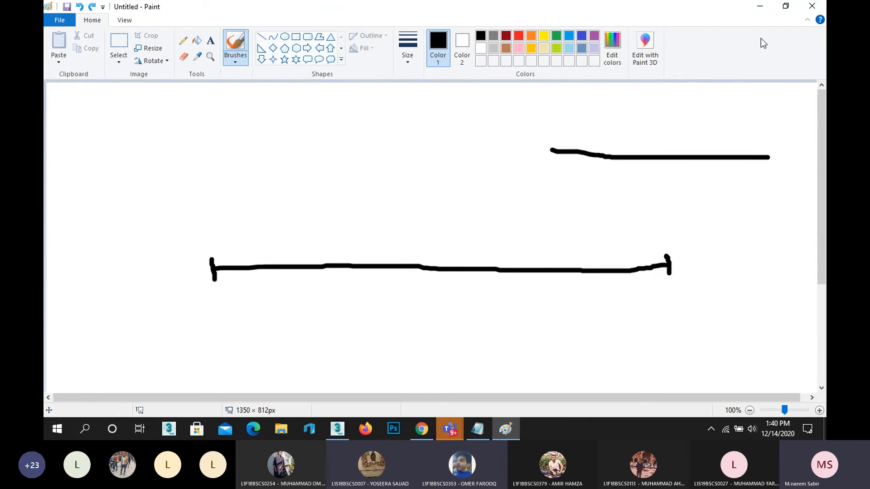
# Return to 3ds Max and set the Noise modifier's Z strength to 10 for a closer look at the plane.
pyautogui.click(759, 6)
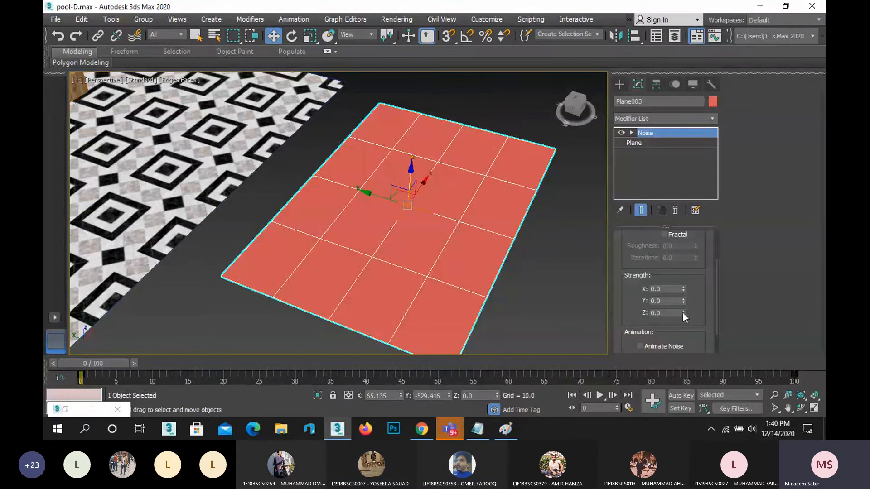
pyautogui.moveTo(671, 313); pyautogui.dragTo(613, 303)
pyautogui.write('10')
pyautogui.press('Return')
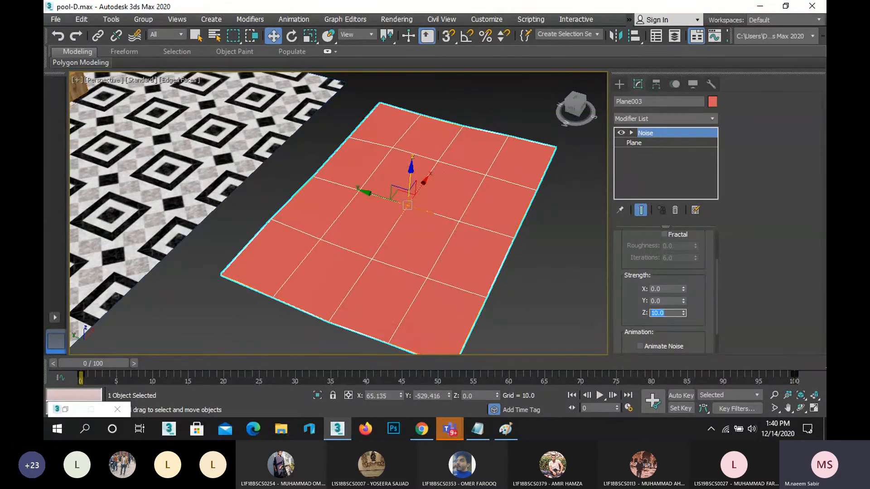
pyautogui.scroll(3, 461, 233)
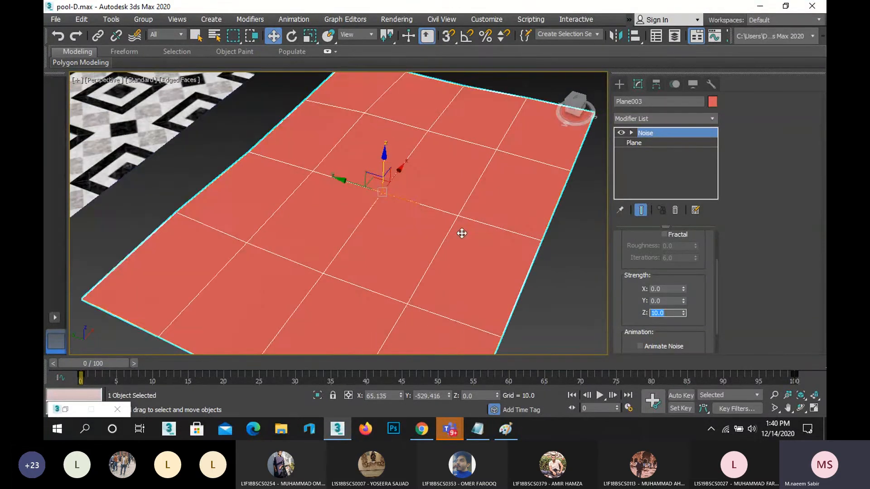
pyautogui.moveTo(436, 240); pyautogui.dragTo(390, 221, button='middle')
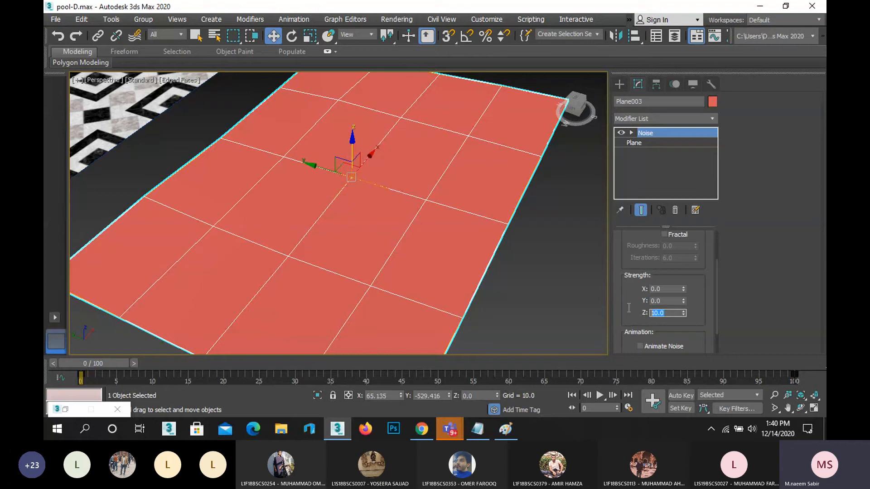
# Try Noise Z strengths of 0 and 20 on the plane for comparison, and set the value back to 10.
pyautogui.write('0')
pyautogui.press('Return')
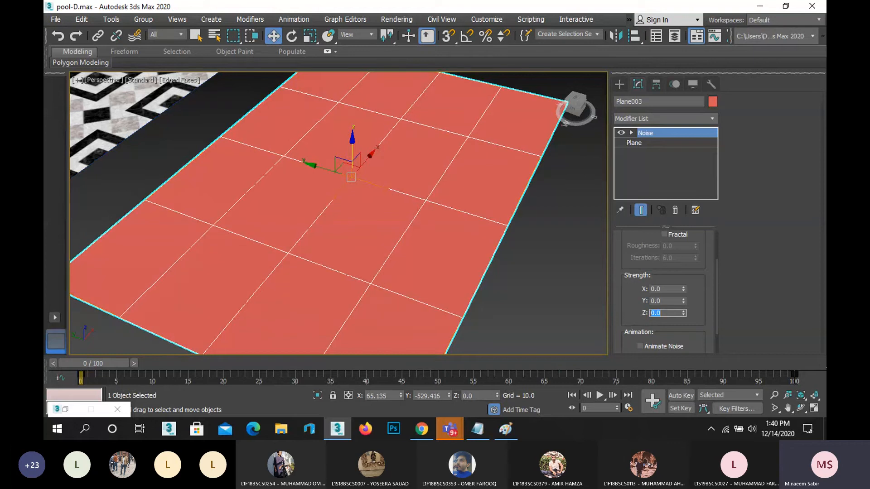
pyautogui.write('20')
pyautogui.press('Return')
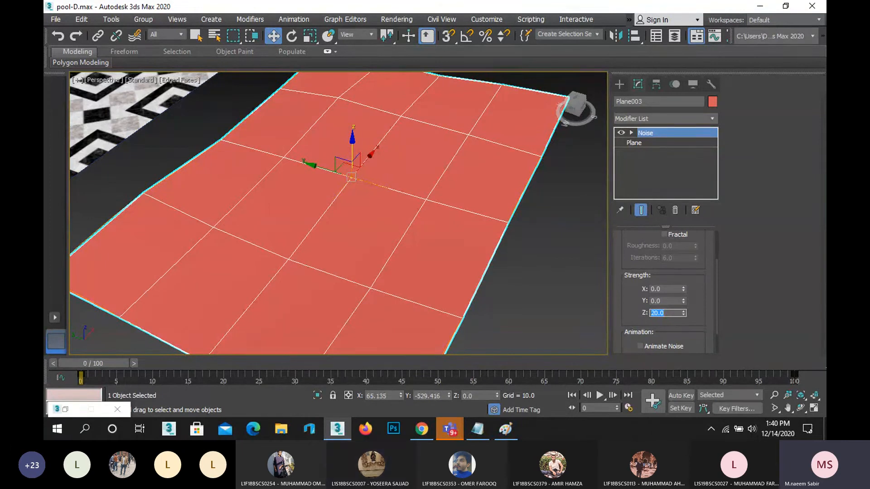
pyautogui.write('10')
pyautogui.press('Return')
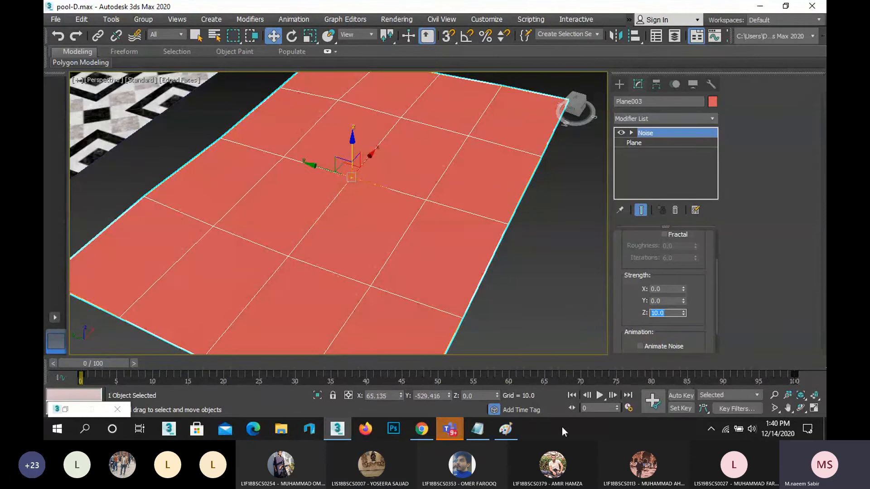
# Switch to Paint and label the long line's ends 0 and 10 F in red, with z = 10 in the canvas's upper-left corner.
pyautogui.moveTo(504, 434)
pyautogui.click(504, 379)
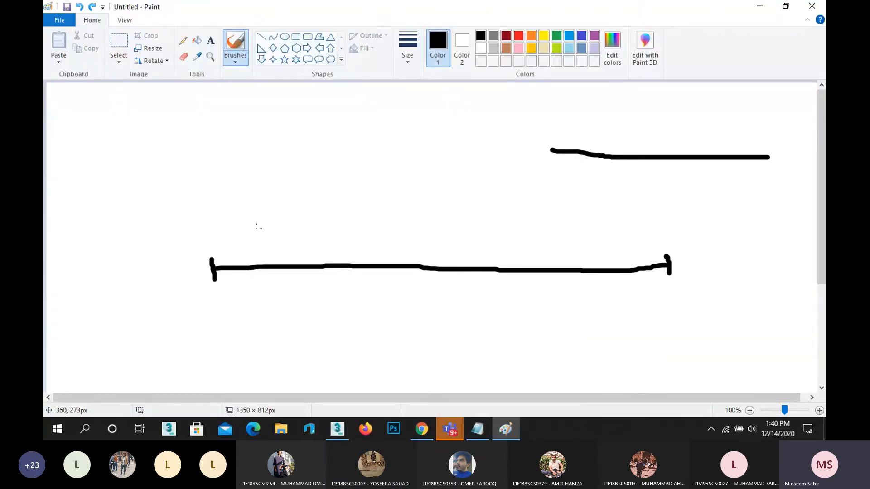
pyautogui.click(518, 37)
pyautogui.moveTo(197, 242); pyautogui.dragTo(203, 243)
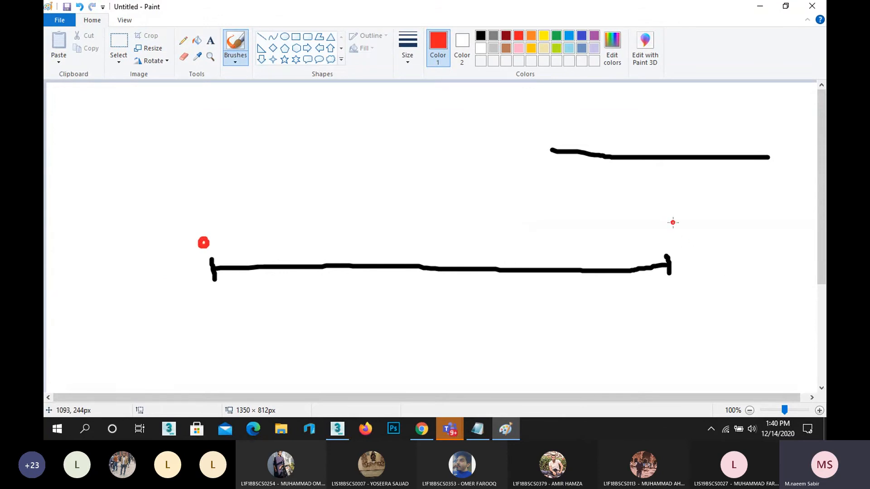
pyautogui.moveTo(669, 221)
pyautogui.mouseDown()
pyautogui.moveTo(671, 240)
pyautogui.moveTo(689, 231)
pyautogui.moveTo(708, 245)
pyautogui.moveTo(728, 230)
pyautogui.mouseUp()
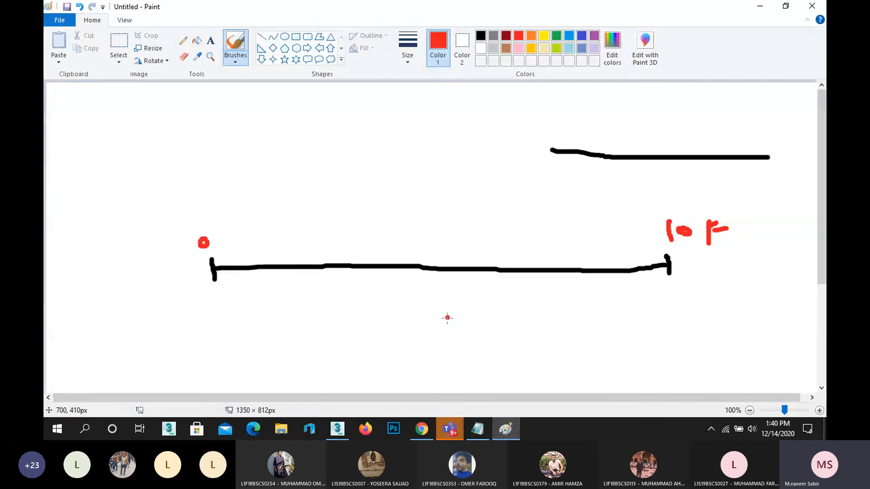
pyautogui.moveTo(68, 123)
pyautogui.mouseDown()
pyautogui.moveTo(90, 123)
pyautogui.moveTo(86, 139)
pyautogui.moveTo(105, 139)
pyautogui.moveTo(125, 120)
pyautogui.moveTo(131, 128)
pyautogui.moveTo(179, 129)
pyautogui.mouseUp()
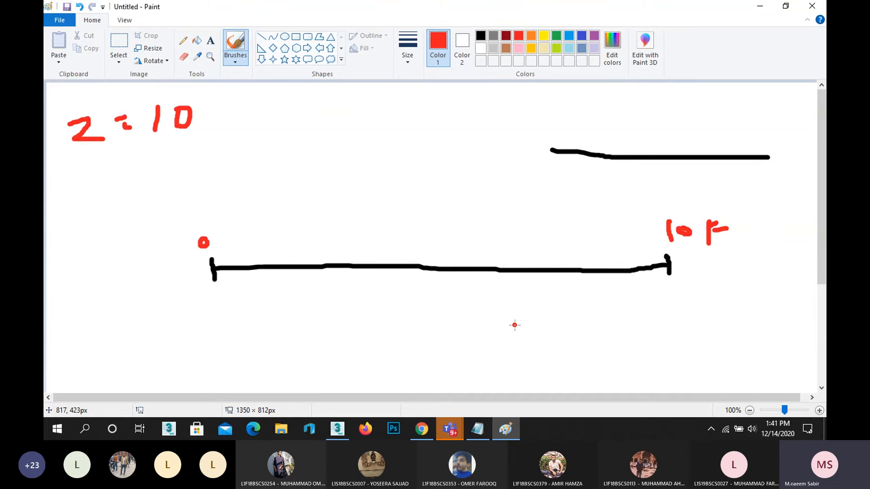
# Sketch two alternative single-cycle red waves along the labelled line, undoing each one.
pyautogui.moveTo(215, 268)
pyautogui.mouseDown()
pyautogui.moveTo(329, 241)
pyautogui.moveTo(645, 275)
pyautogui.moveTo(664, 267)
pyautogui.mouseUp()
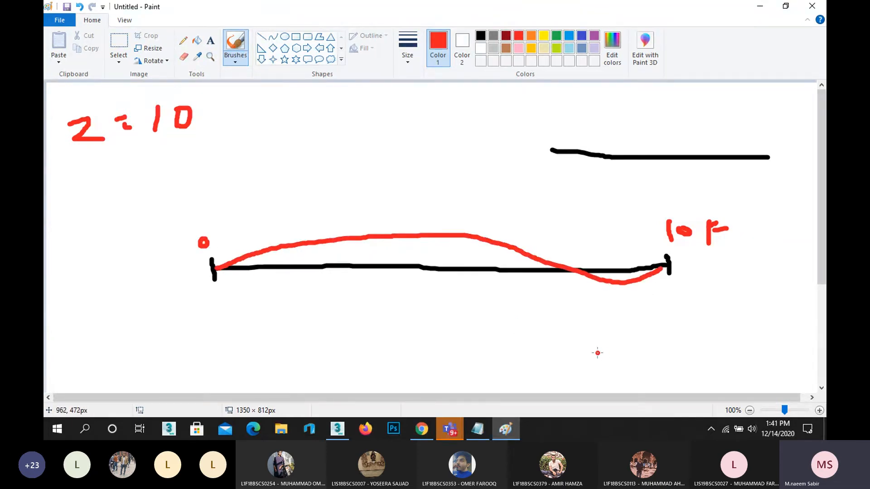
pyautogui.hotkey('ctrl', 'z')
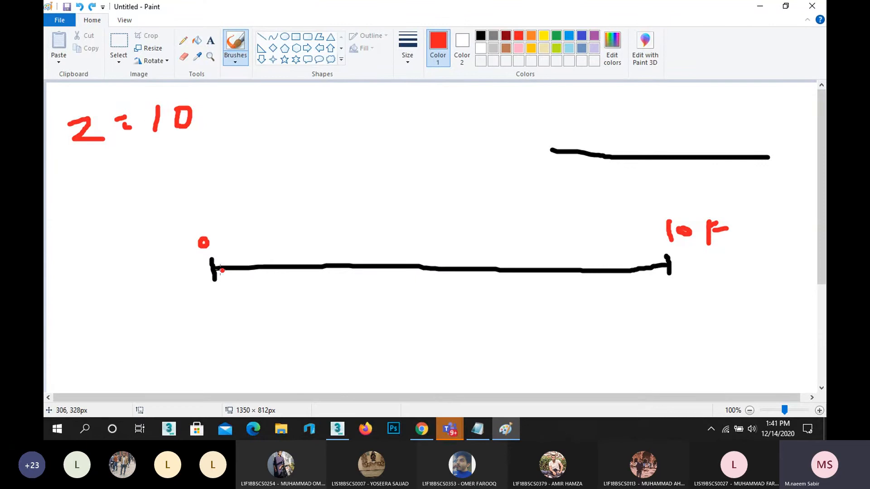
pyautogui.moveTo(215, 268)
pyautogui.mouseDown()
pyautogui.moveTo(256, 252)
pyautogui.moveTo(570, 291)
pyautogui.moveTo(671, 266)
pyautogui.mouseUp()
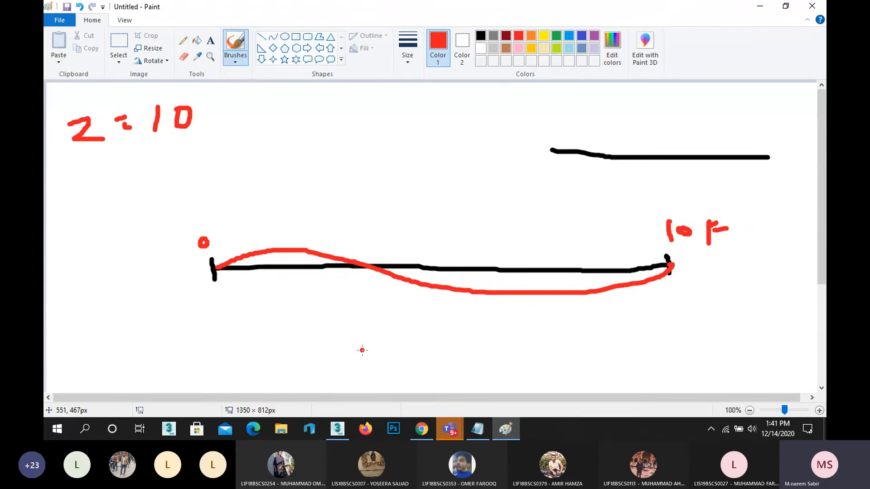
pyautogui.hotkey('ctrl', 'z')
# Write 60 and 40 in red beyond the line's 10 F end and draw a red wave with several crests along it.
pyautogui.moveTo(722, 306)
pyautogui.mouseDown()
pyautogui.moveTo(723, 350)
pyautogui.moveTo(745, 331)
pyautogui.moveTo(756, 344)
pyautogui.moveTo(753, 327)
pyautogui.mouseUp()
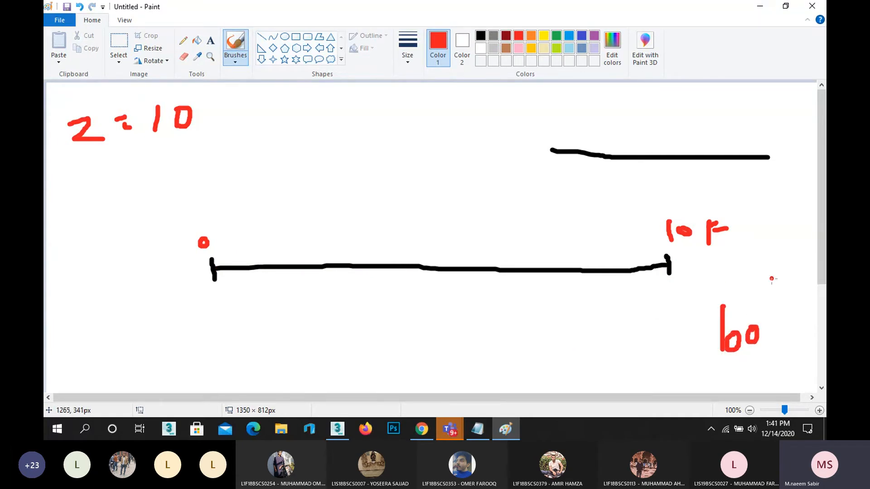
pyautogui.moveTo(770, 277)
pyautogui.mouseDown()
pyautogui.moveTo(794, 308)
pyautogui.moveTo(806, 295)
pyautogui.moveTo(796, 286)
pyautogui.mouseUp()
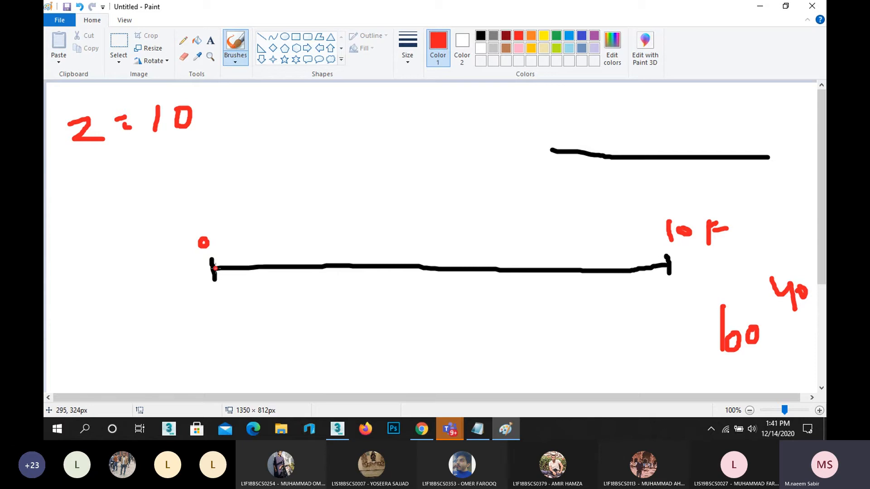
pyautogui.moveTo(215, 268)
pyautogui.mouseDown()
pyautogui.moveTo(247, 244)
pyautogui.moveTo(327, 284)
pyautogui.moveTo(390, 245)
pyautogui.moveTo(424, 261)
pyautogui.moveTo(563, 253)
pyautogui.moveTo(627, 293)
pyautogui.moveTo(664, 259)
pyautogui.mouseUp()
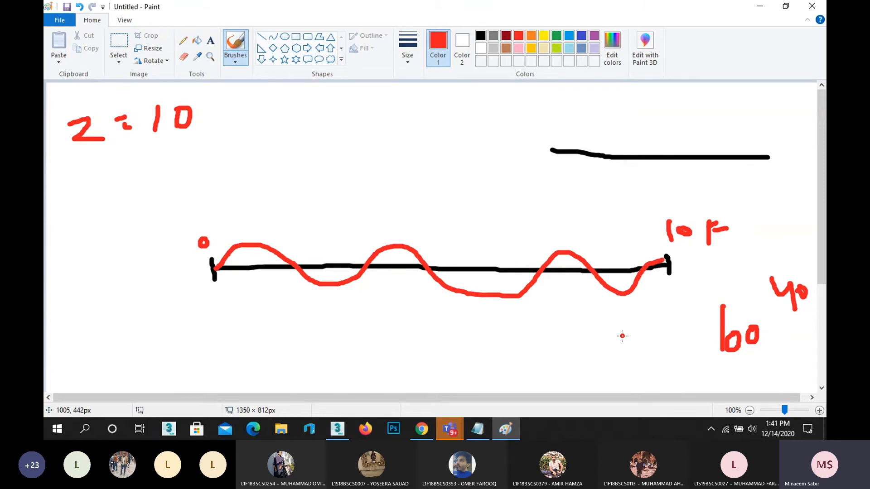
# Draw a red arc above the 40 and frame the wave's first cycle with red vertical and horizontal guide lines.
pyautogui.moveTo(743, 268)
pyautogui.mouseDown()
pyautogui.moveTo(775, 257)
pyautogui.moveTo(808, 270)
pyautogui.mouseUp()
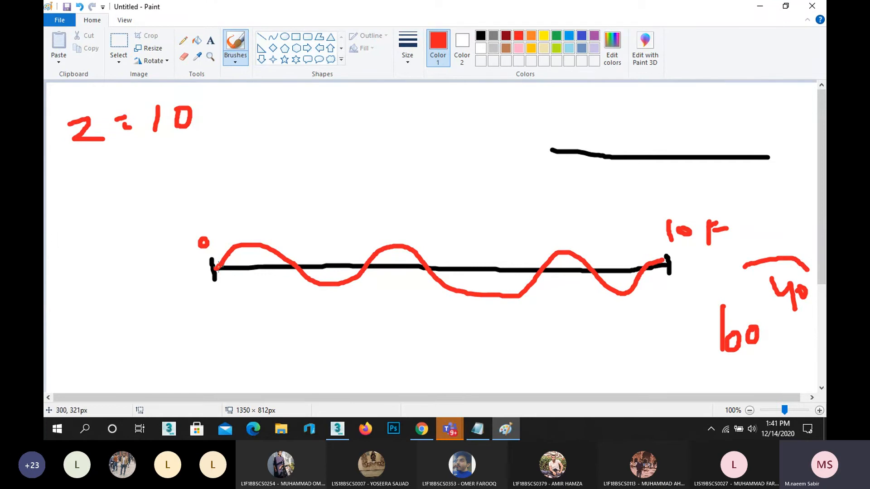
pyautogui.moveTo(218, 268)
pyautogui.mouseDown()
pyautogui.moveTo(358, 262)
pyautogui.moveTo(371, 259)
pyautogui.moveTo(368, 252)
pyautogui.moveTo(368, 294)
pyautogui.mouseUp()
pyautogui.moveTo(210, 220); pyautogui.dragTo(219, 297)
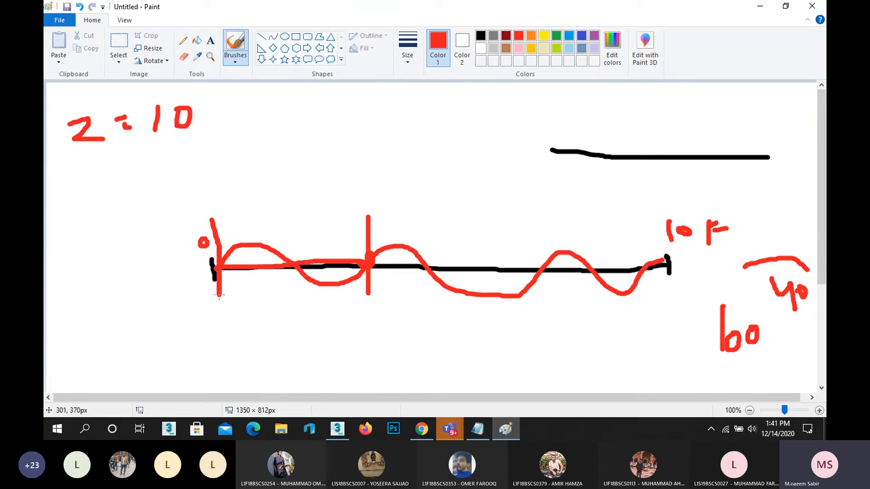
pyautogui.moveTo(213, 241); pyautogui.dragTo(426, 236)
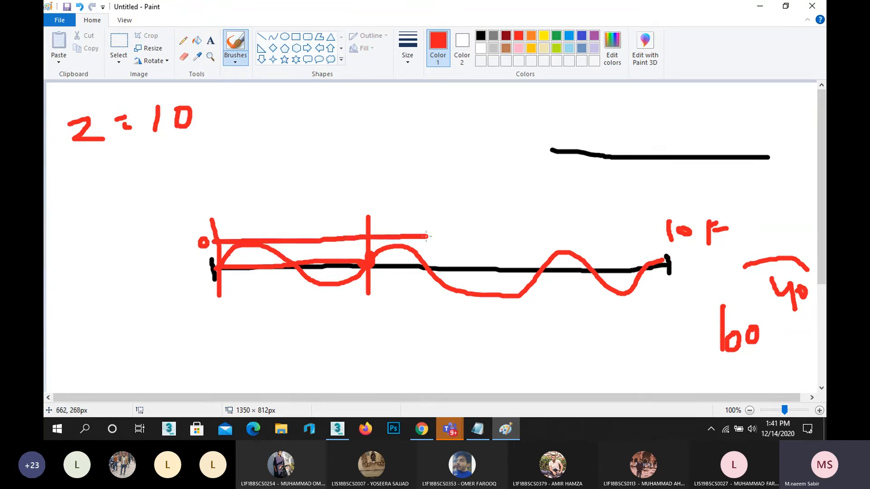
pyautogui.moveTo(202, 277); pyautogui.dragTo(410, 282)
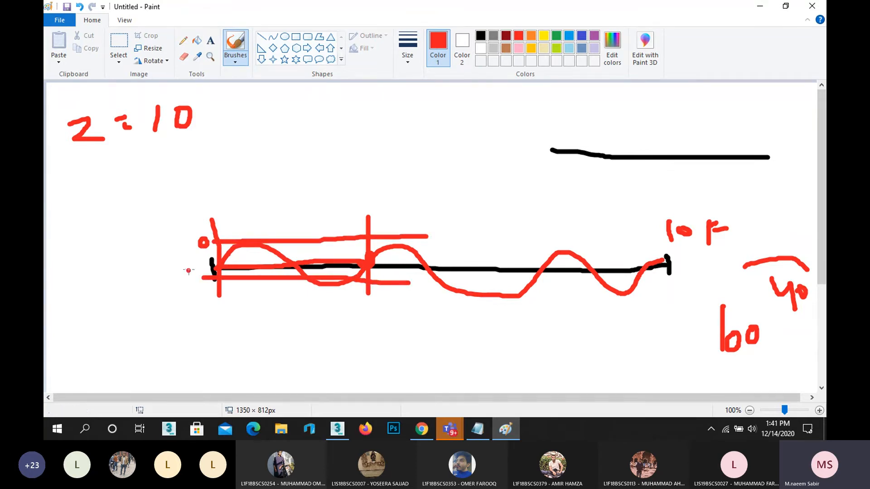
# Draw a red arrow from the wave's start up to z = 10, and a curve from the framed cycle towards a red S beside 10 F.
pyautogui.moveTo(189, 262)
pyautogui.mouseDown()
pyautogui.moveTo(123, 164)
pyautogui.moveTo(104, 157)
pyautogui.moveTo(152, 171)
pyautogui.mouseUp()
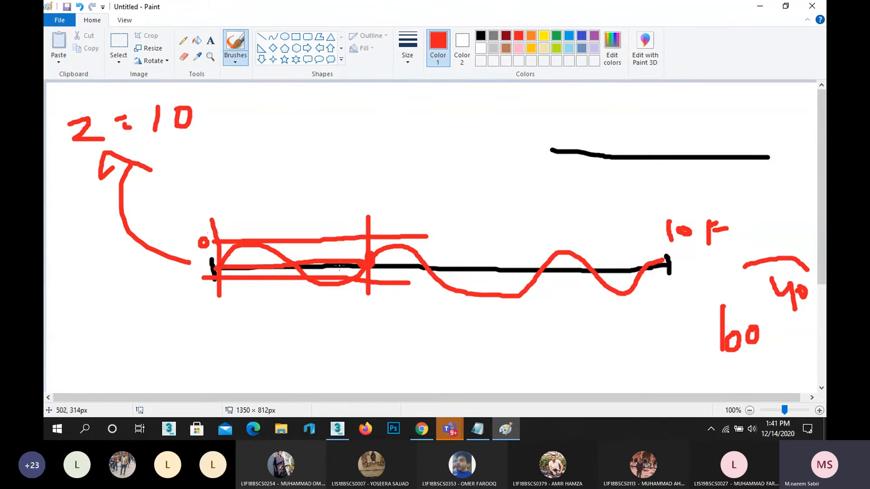
pyautogui.moveTo(371, 303)
pyautogui.mouseDown()
pyautogui.moveTo(479, 353)
pyautogui.moveTo(730, 258)
pyautogui.mouseUp()
pyautogui.moveTo(772, 206); pyautogui.dragTo(756, 231)
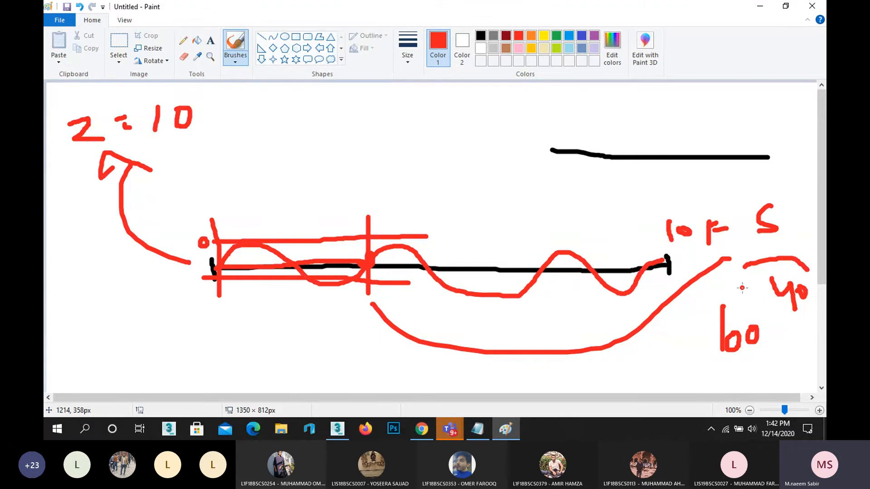
# Switch back to 3ds Max and set the demonstration plane's Noise scale to 25.
pyautogui.click(760, 6)
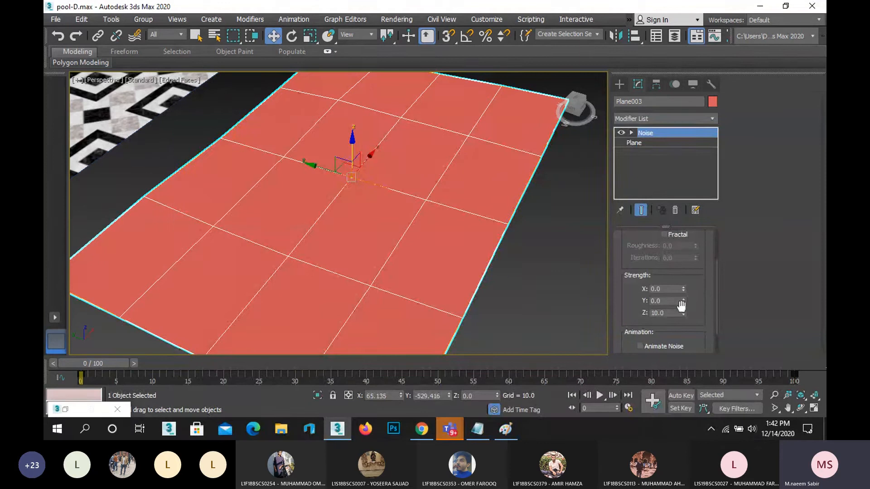
pyautogui.moveTo(702, 294); pyautogui.dragTo(699, 333)
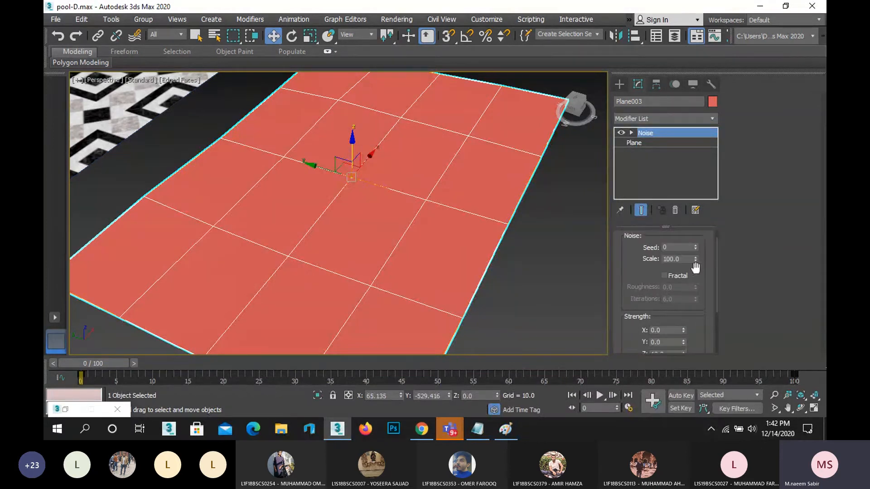
pyautogui.moveTo(696, 262); pyautogui.dragTo(712, 309)
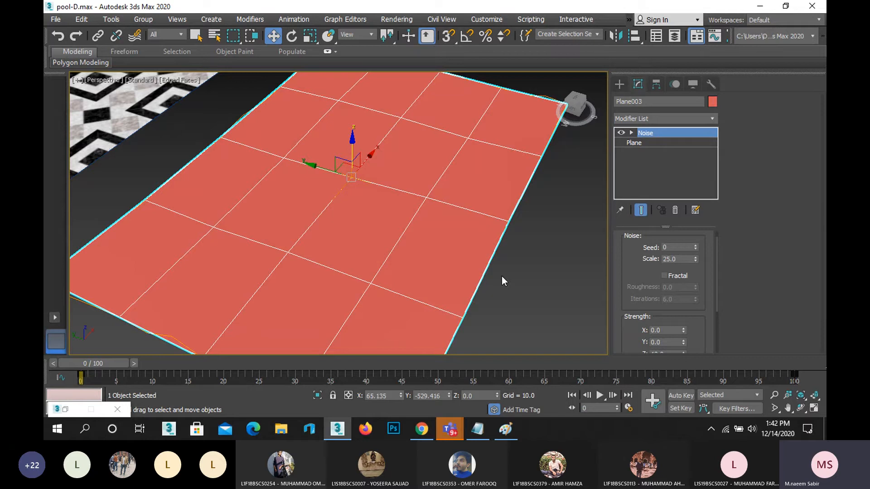
pyautogui.click(801, 408)
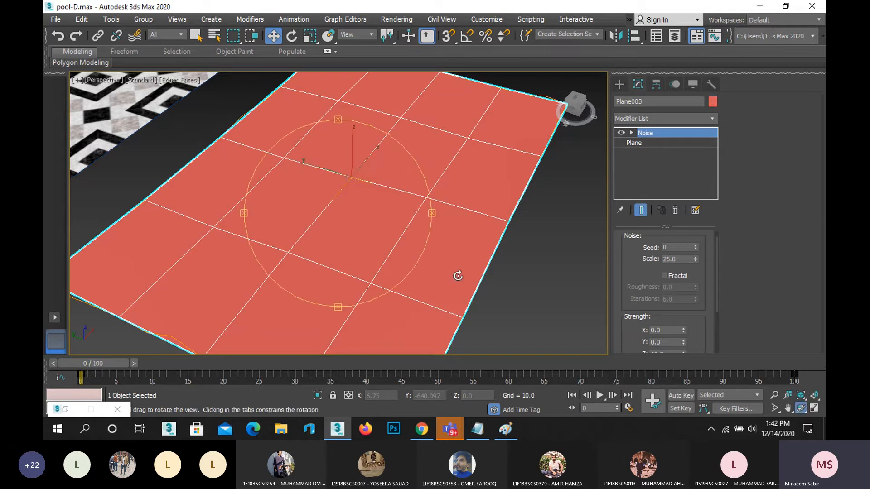
pyautogui.moveTo(350, 225); pyautogui.dragTo(273, 196)
pyautogui.press('w')
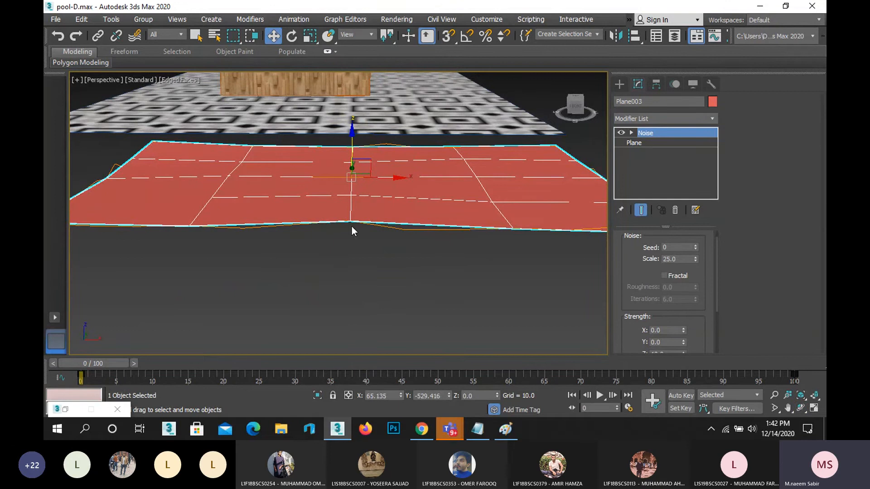
pyautogui.click(801, 409)
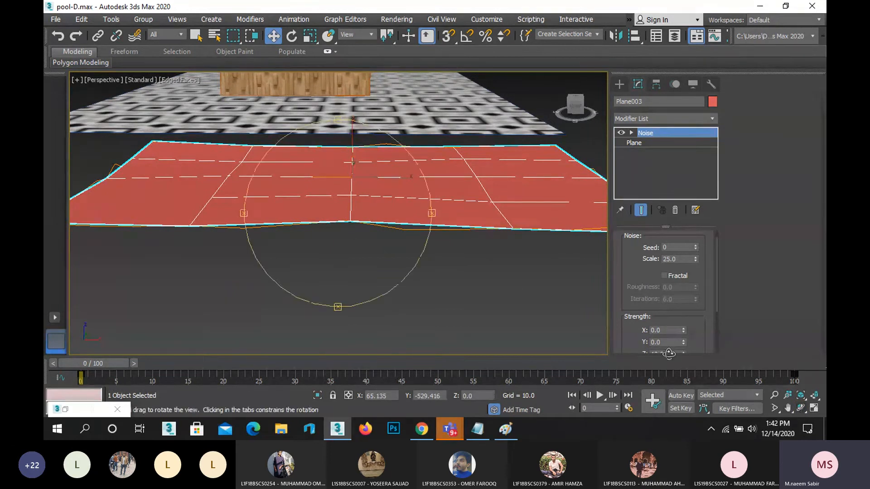
pyautogui.moveTo(355, 239); pyautogui.dragTo(384, 250)
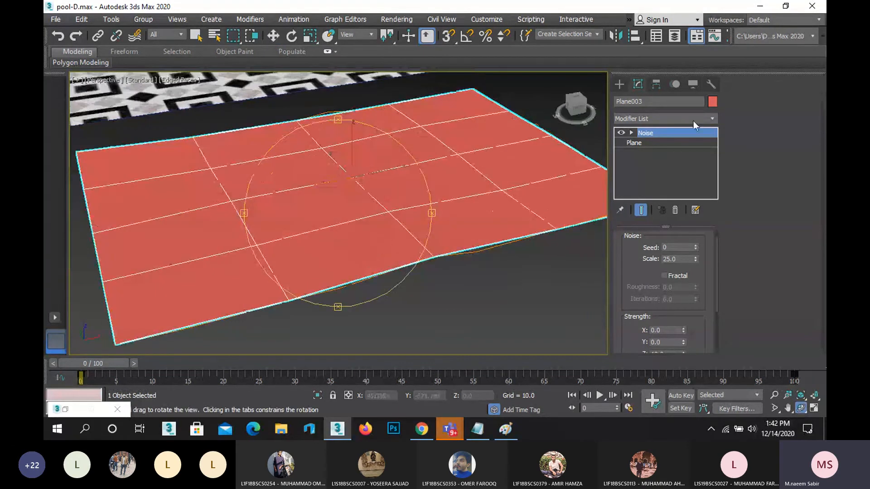
# Set the demonstration plane's length and width segments to 10 each at the base Plane level.
pyautogui.click(648, 142)
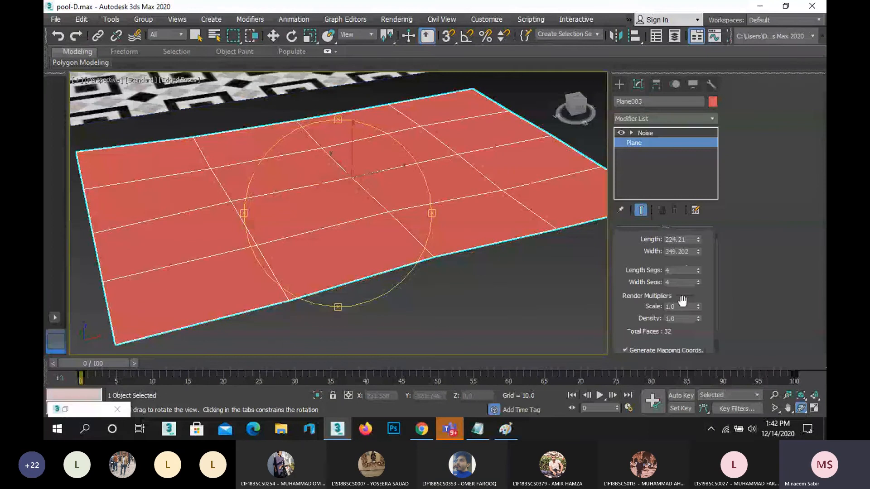
pyautogui.doubleClick(681, 271)
pyautogui.write('10')
pyautogui.press('Return')
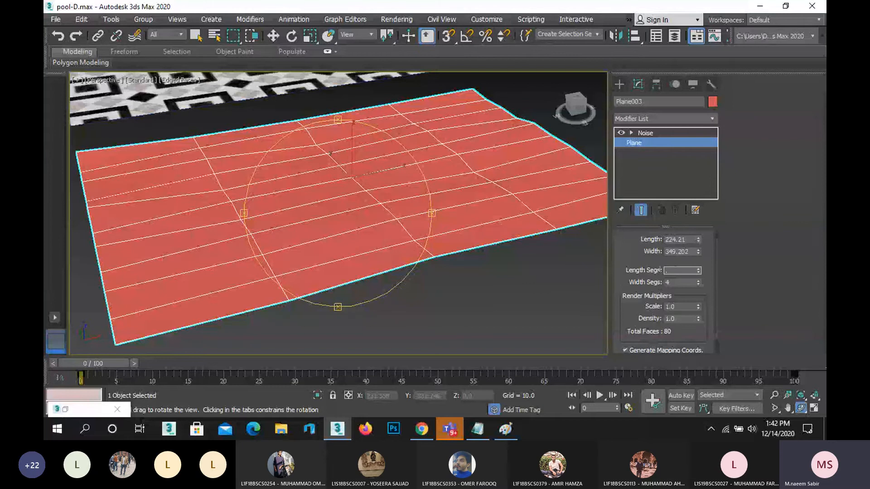
pyautogui.write('10')
pyautogui.press('Return')
pyautogui.doubleClick(676, 282)
pyautogui.write('1')
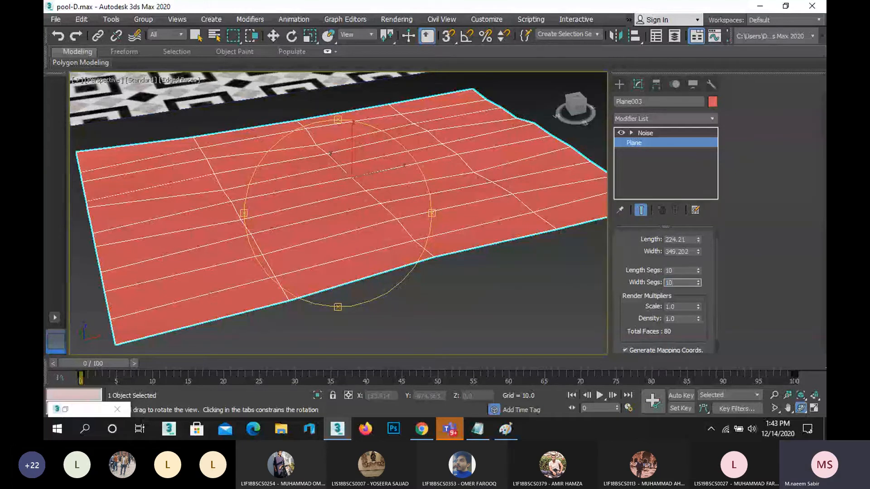
pyautogui.write('0')
pyautogui.press('Return')
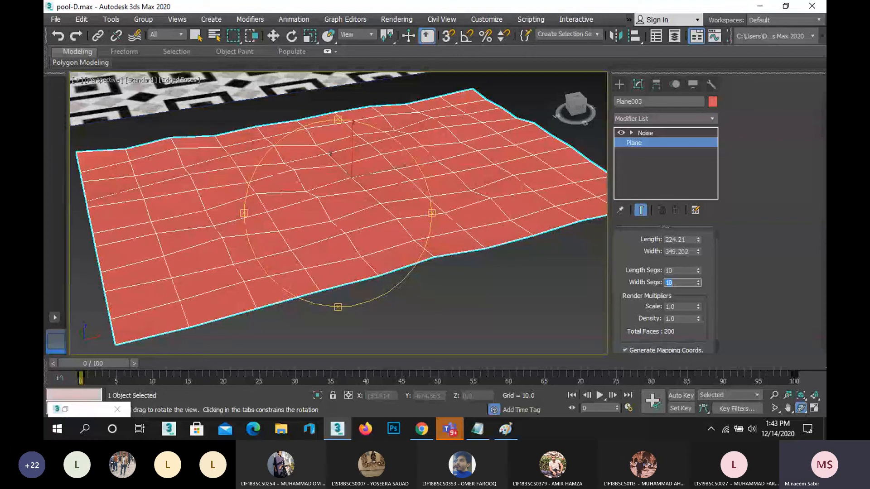
pyautogui.moveTo(326, 234)
pyautogui.mouseDown()
pyautogui.moveTo(422, 211)
pyautogui.moveTo(442, 229)
pyautogui.moveTo(337, 224)
pyautogui.mouseUp()
# Set the demonstration plane's Noise Z strength to 20.
pyautogui.click(645, 132)
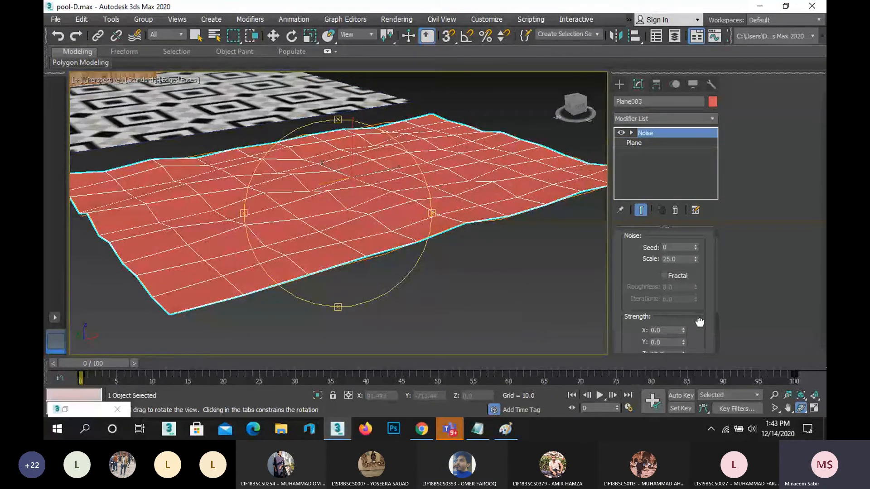
pyautogui.moveTo(699, 322); pyautogui.dragTo(700, 289)
pyautogui.doubleClick(666, 320)
pyautogui.write('20')
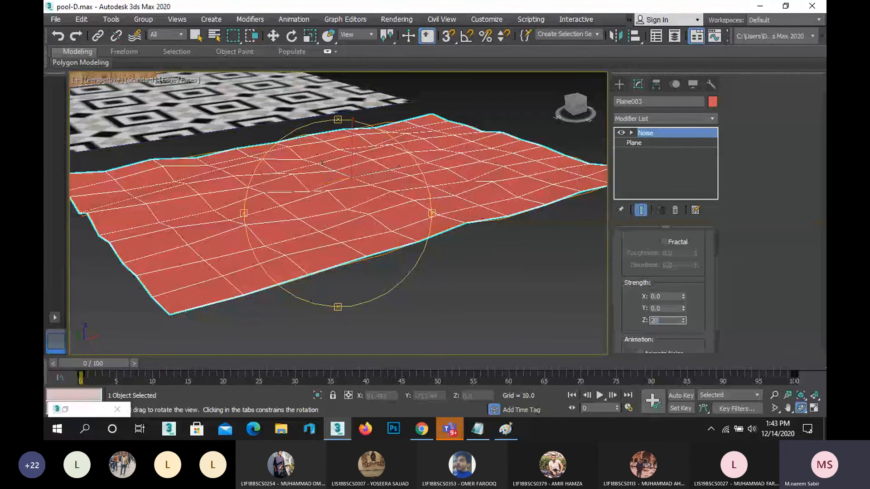
pyautogui.press('Return')
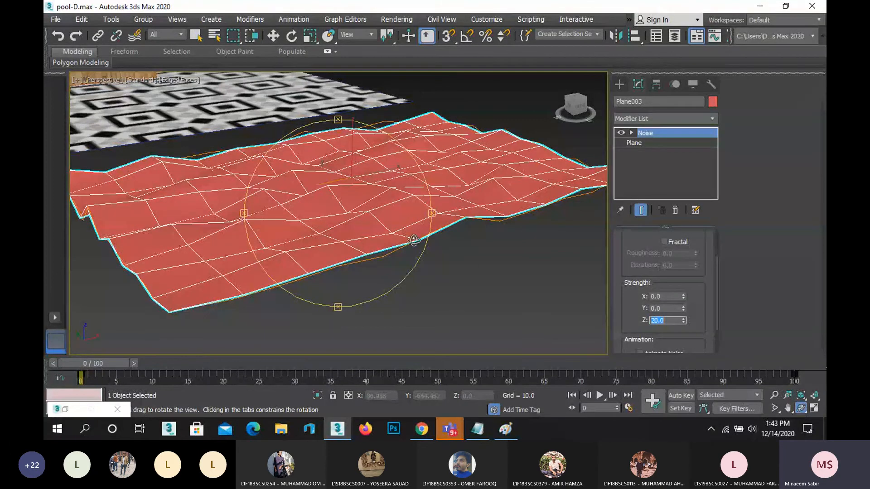
pyautogui.moveTo(362, 222); pyautogui.dragTo(468, 232)
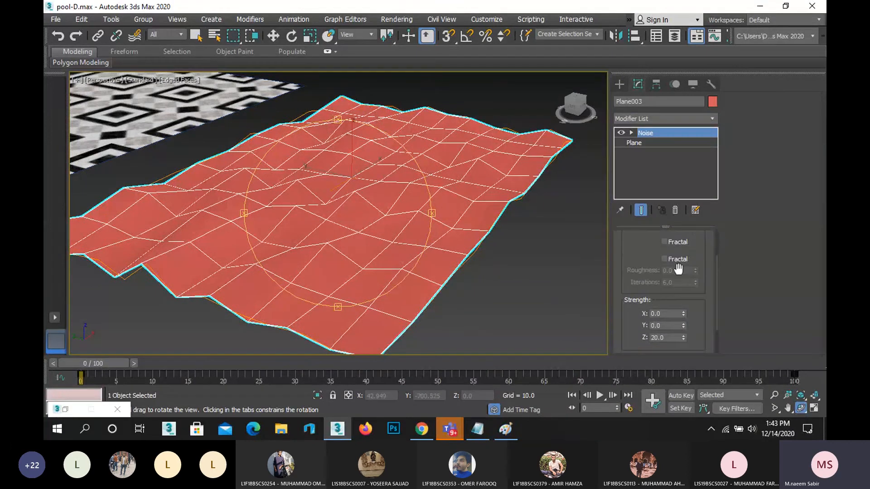
# Try Noise scale values of 73.5 and 20.58 on the demonstration plane to compare wave frequency.
pyautogui.scroll(2, 693, 274)
pyautogui.moveTo(695, 274); pyautogui.dragTo(692, 163)
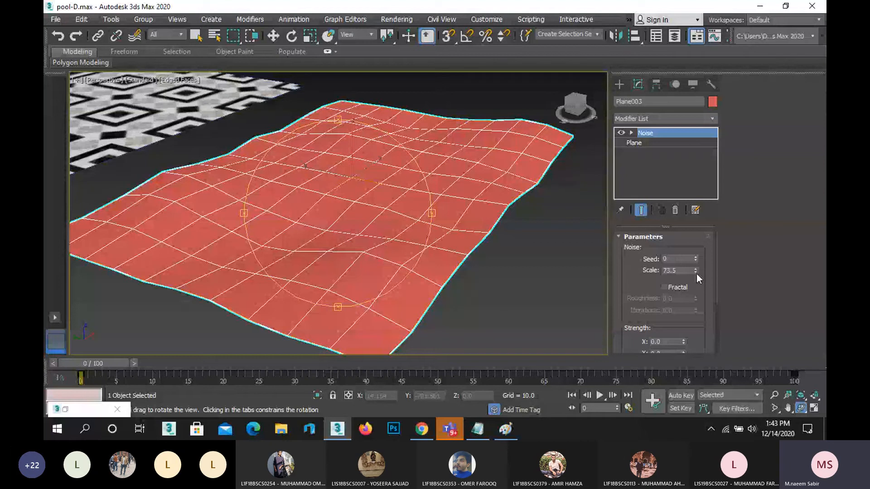
pyautogui.moveTo(696, 273); pyautogui.dragTo(697, 317)
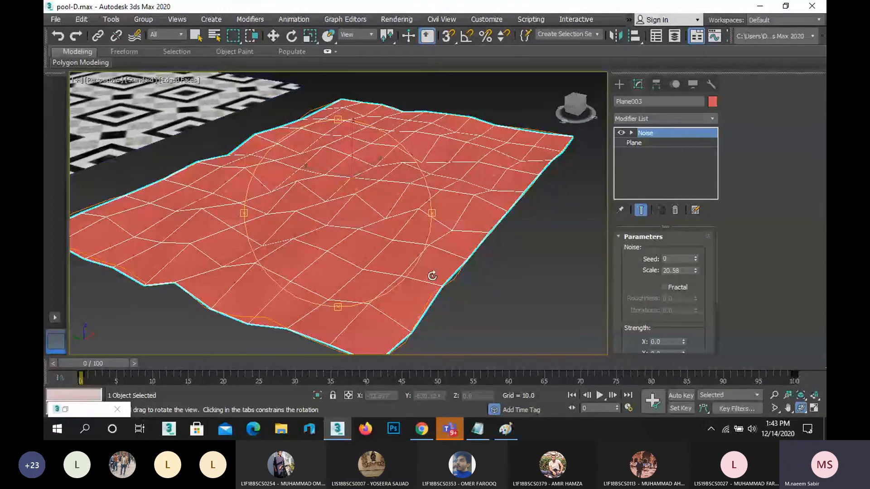
pyautogui.moveTo(361, 244); pyautogui.dragTo(350, 229)
pyautogui.press('w')
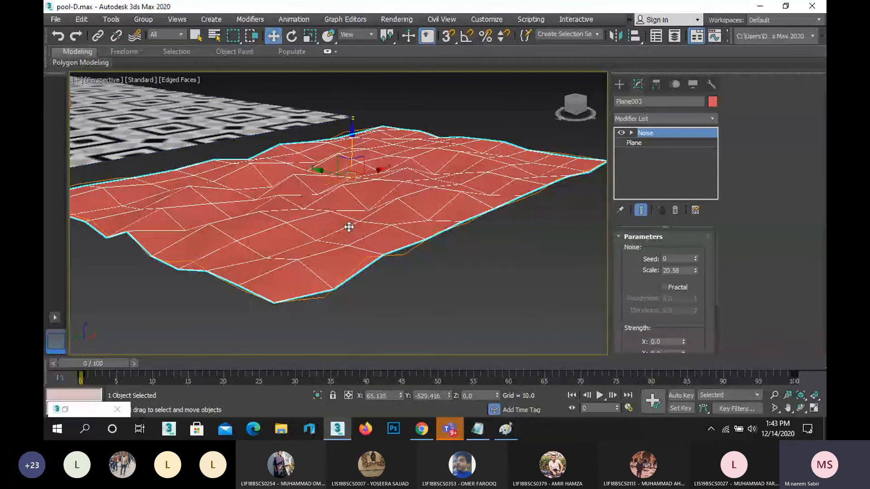
# Delete the demonstration plane and bring the wooden pool into close view.
pyautogui.press('Delete')
pyautogui.moveTo(247, 206); pyautogui.dragTo(539, 326, button='middle')
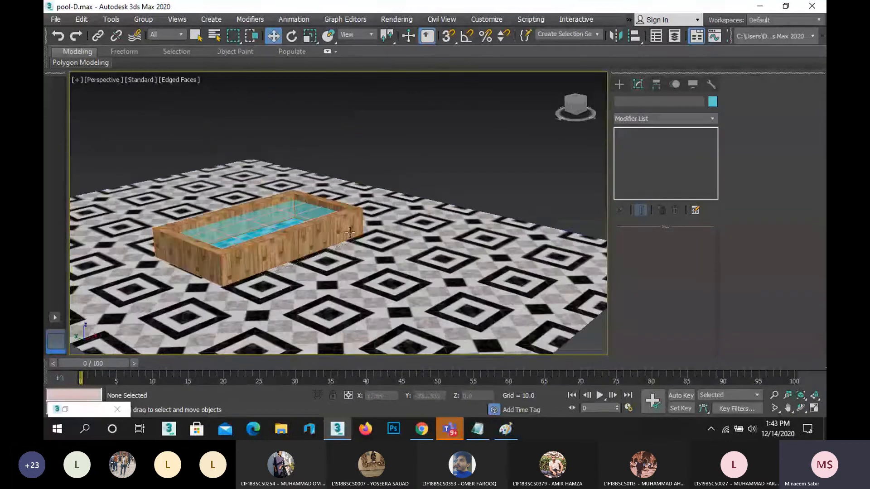
pyautogui.scroll(5, 330, 212)
pyautogui.moveTo(329, 215); pyautogui.dragTo(407, 138, button='middle')
pyautogui.scroll(-5, 407, 138)
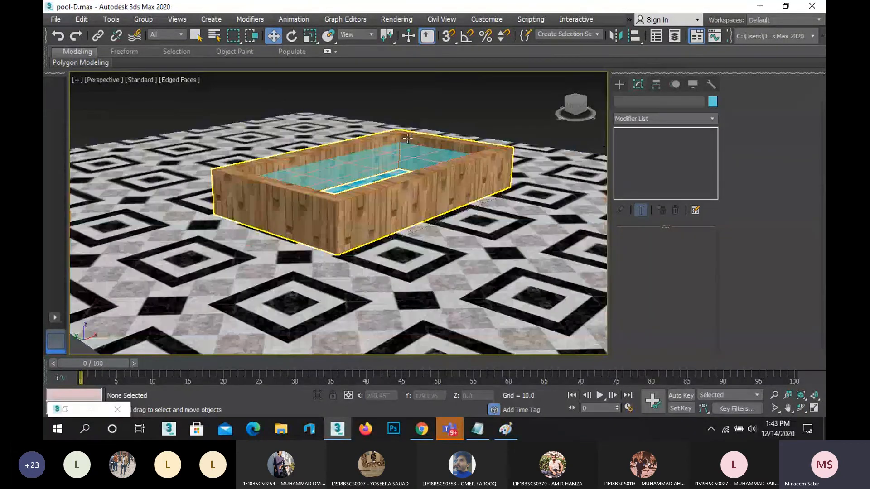
# Select the water plane inside the wooden pool and apply a Noise modifier to it.
pyautogui.click(389, 179)
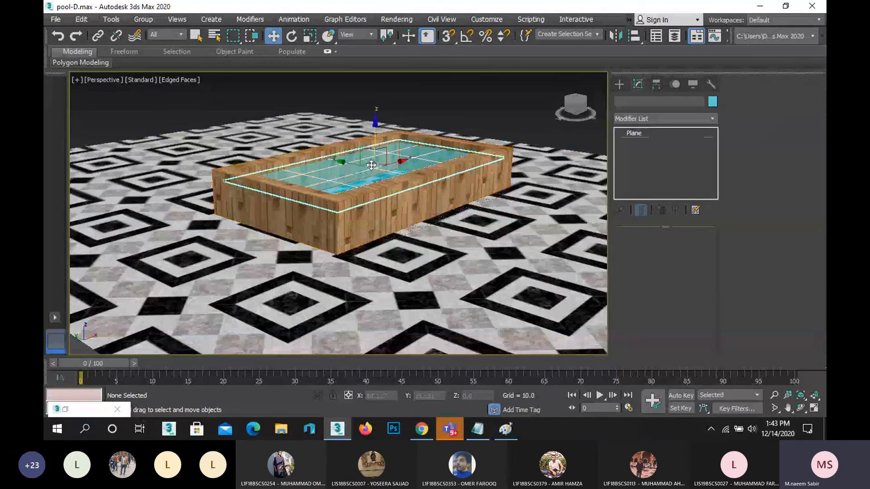
pyautogui.click(799, 408)
pyautogui.moveTo(373, 202); pyautogui.dragTo(364, 218)
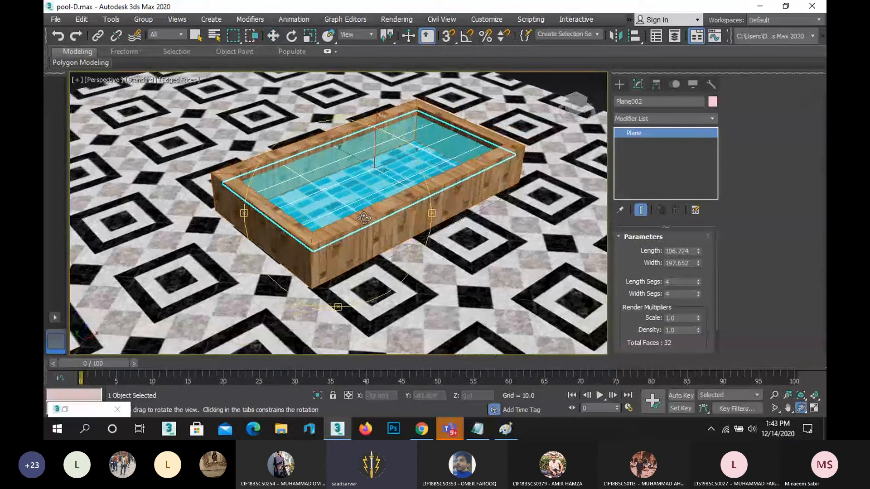
pyautogui.moveTo(355, 210); pyautogui.dragTo(349, 213, button='middle')
pyautogui.moveTo(348, 212); pyautogui.dragTo(325, 240)
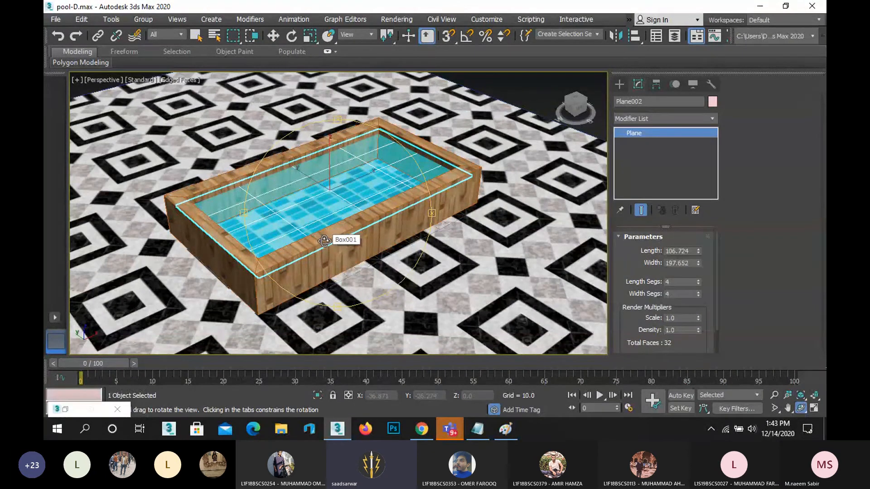
pyautogui.moveTo(326, 241); pyautogui.dragTo(332, 242)
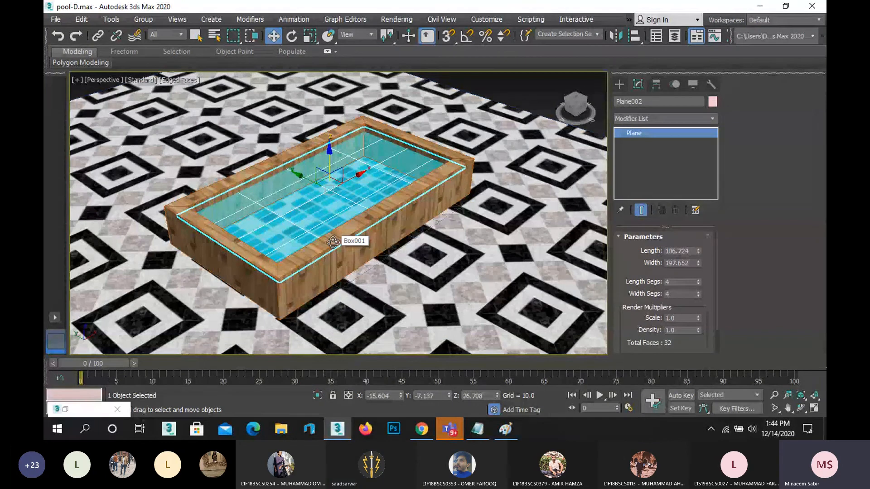
pyautogui.scroll(5, 327, 163)
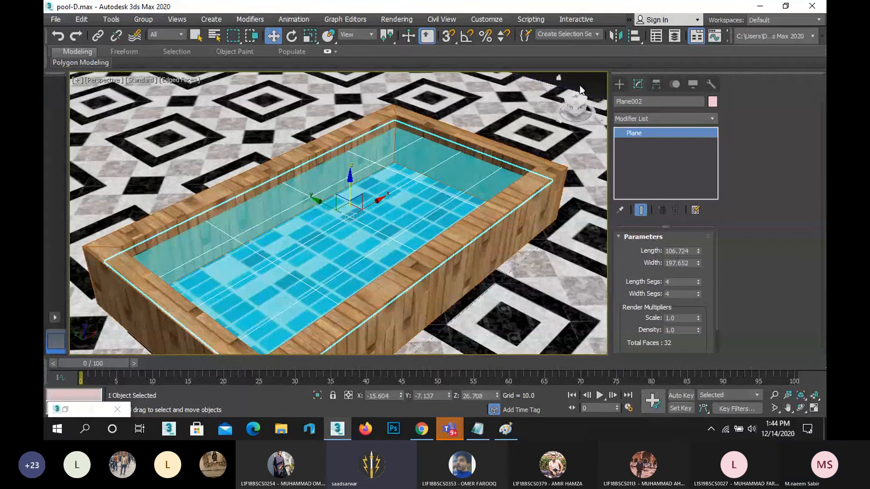
pyautogui.click(222, 162)
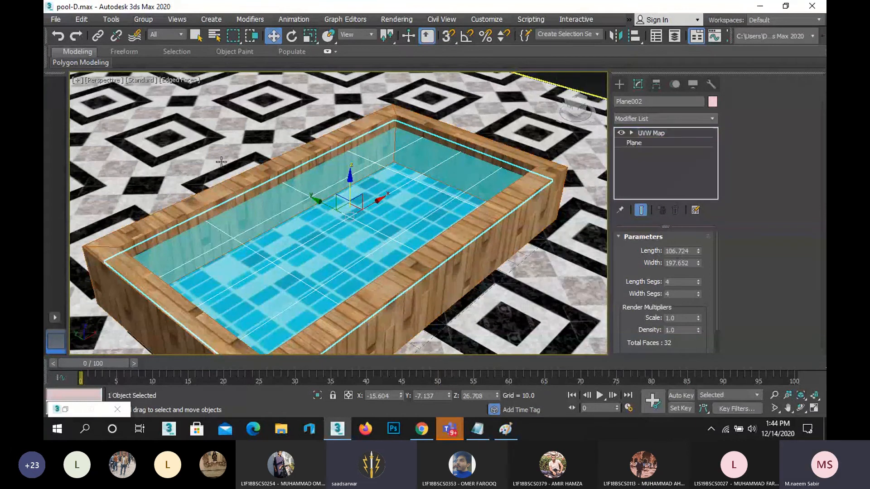
pyautogui.click(286, 236)
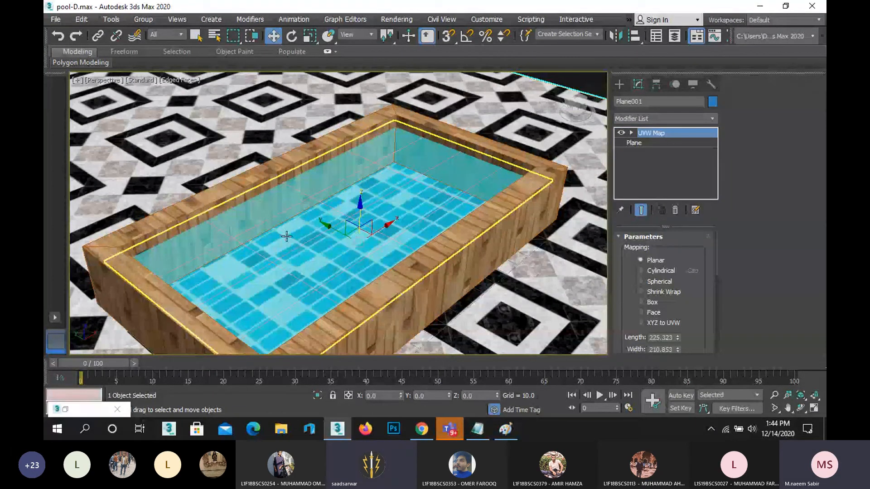
pyautogui.click(286, 236)
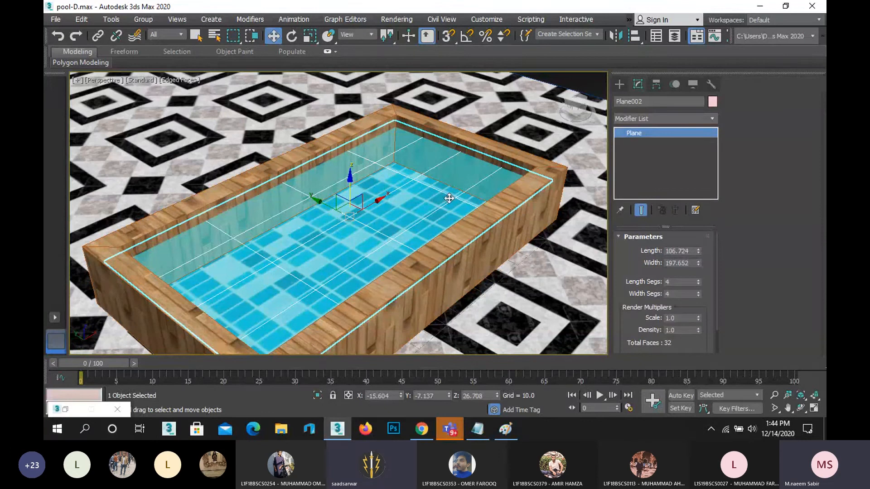
pyautogui.click(678, 119)
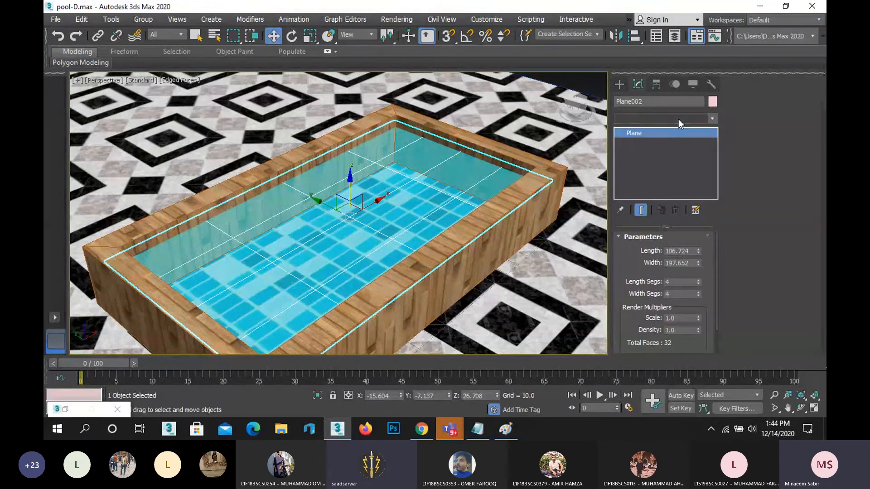
pyautogui.write('n')
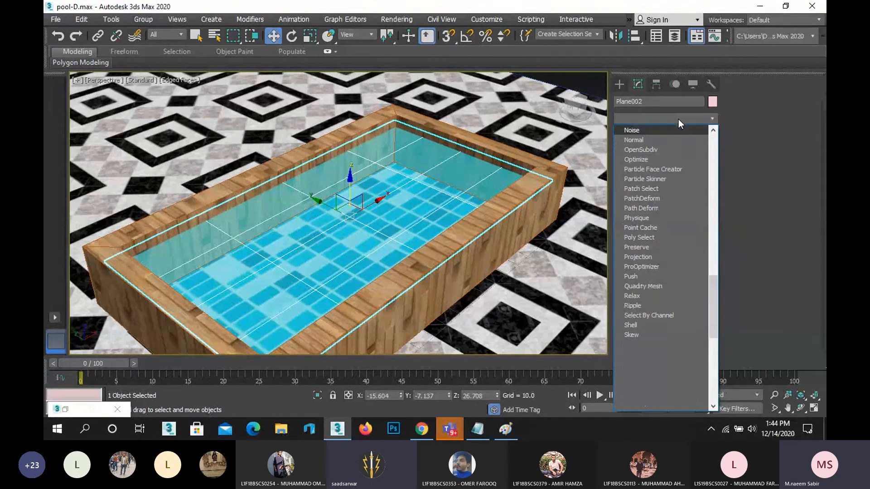
pyautogui.click(635, 132)
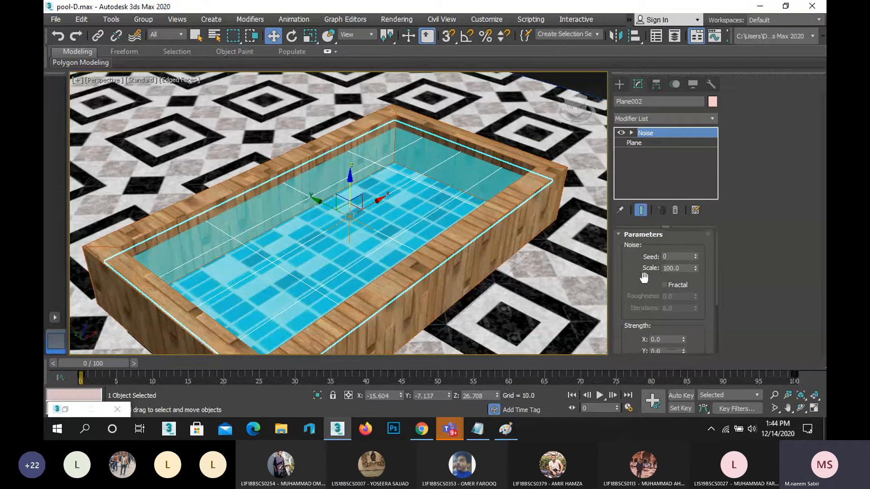
# Set the water plane's Noise scale to 40 and its Z strength to 10.
pyautogui.click(677, 270)
pyautogui.write('40')
pyautogui.press('Return')
pyautogui.scroll(-1, 626, 284)
pyautogui.scroll(-5, 626, 284)
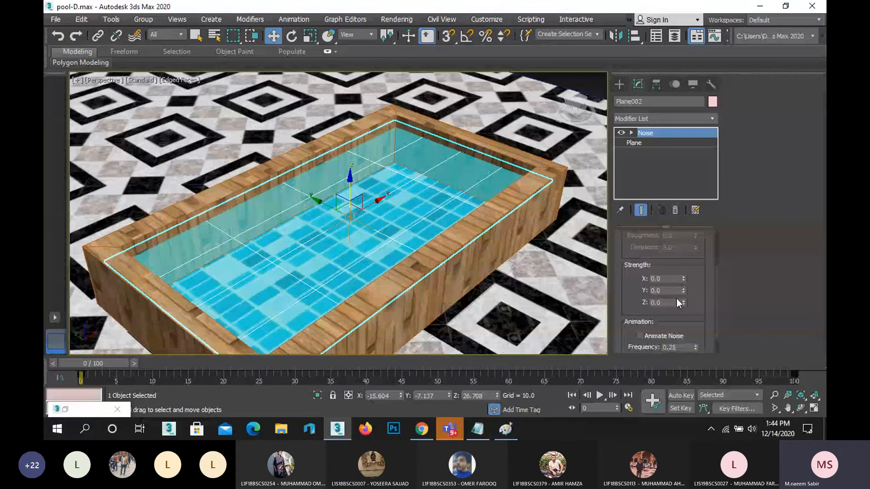
pyautogui.click(674, 302)
pyautogui.write('10')
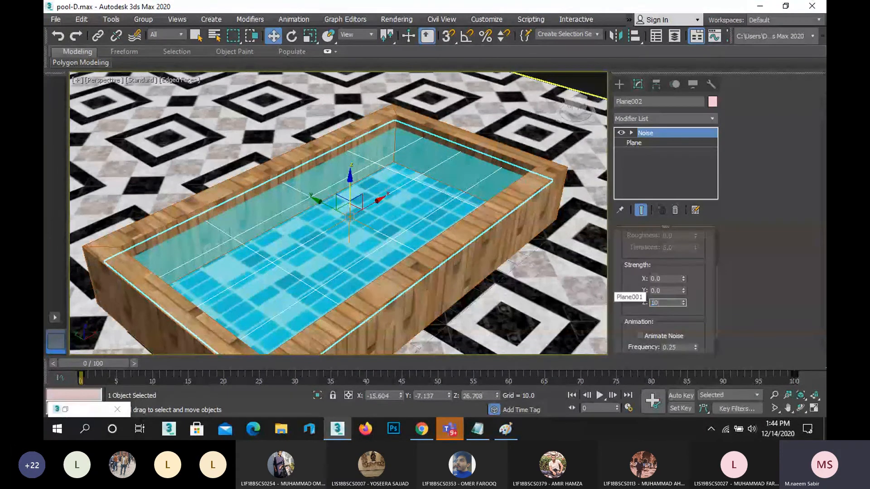
pyautogui.press('Return')
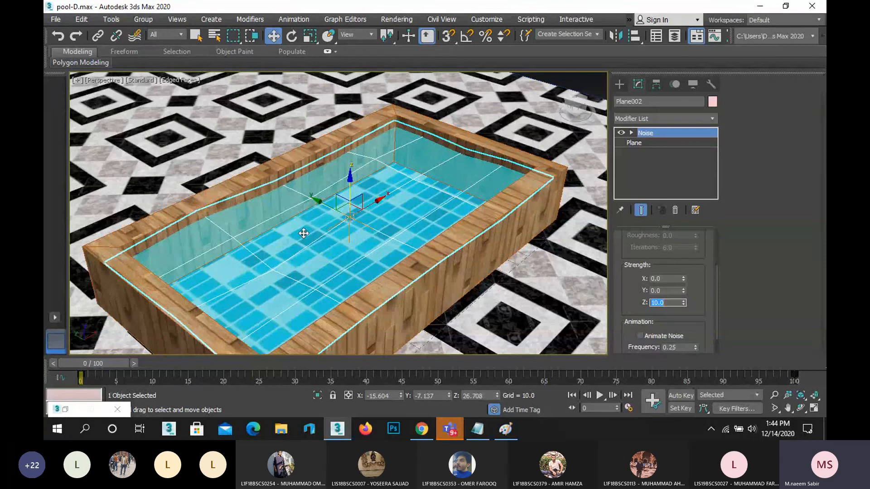
# Try a Noise Z strength of 20 and a scale of 23.2 on the water plane.
pyautogui.moveTo(338, 235); pyautogui.dragTo(330, 224, button='middle')
pyautogui.click(671, 303)
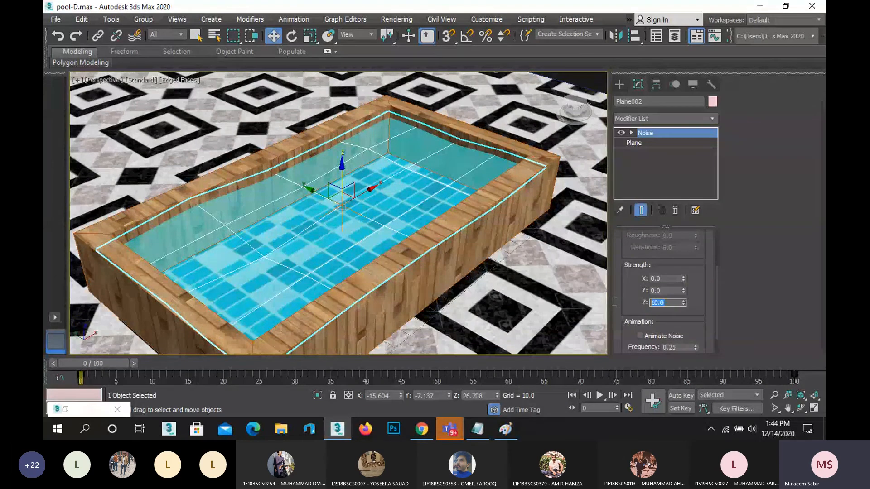
pyautogui.write('20')
pyautogui.press('Return')
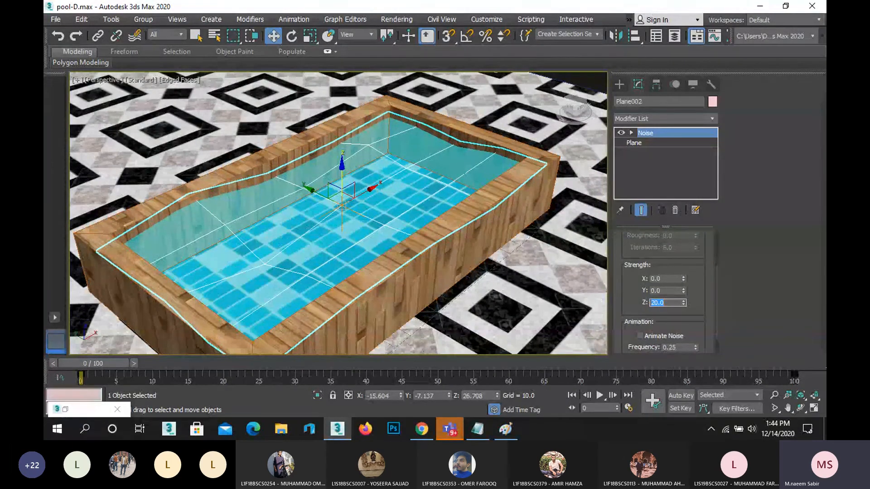
pyautogui.moveTo(699, 270); pyautogui.dragTo(701, 330)
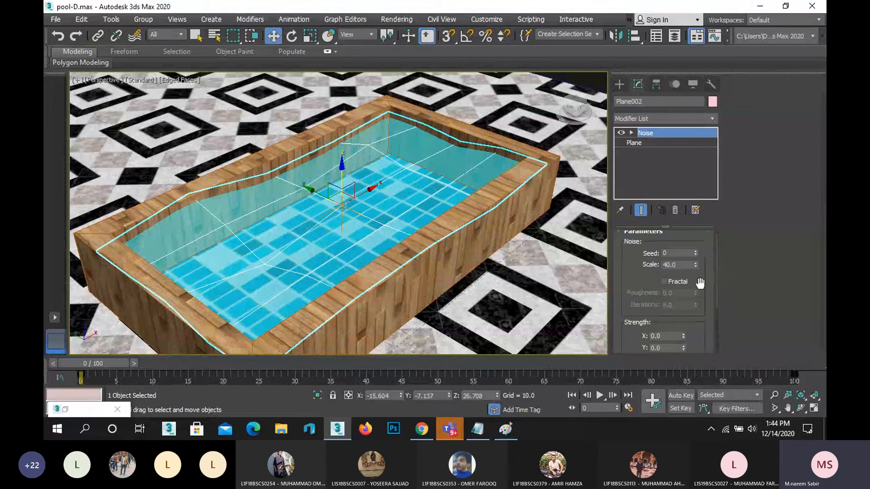
pyautogui.moveTo(696, 265); pyautogui.dragTo(702, 291)
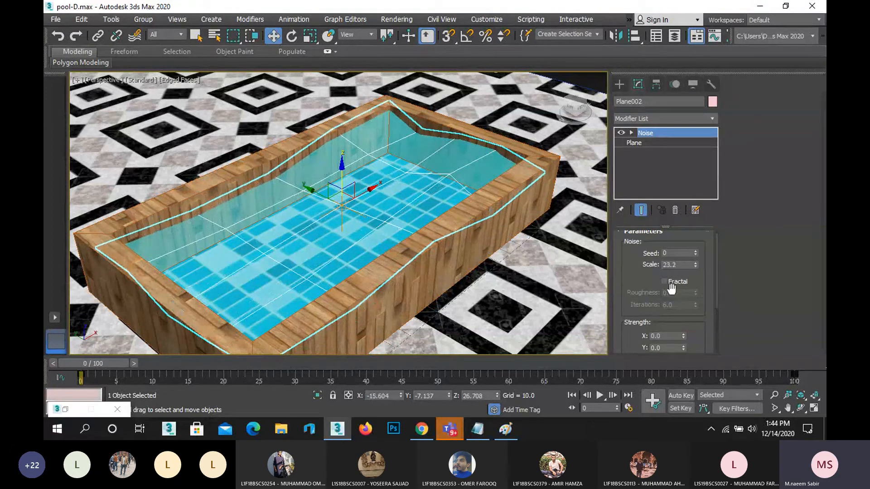
# Set the water plane's Noise Z strength to 10 and reduce the noise scale to 19.256.
pyautogui.scroll(-2, 680, 299)
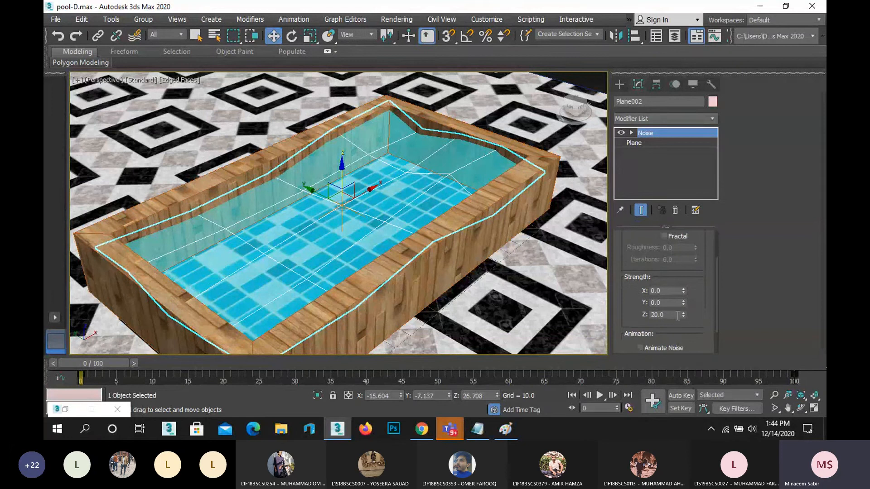
pyautogui.doubleClick(677, 315)
pyautogui.write('10')
pyautogui.press('Return')
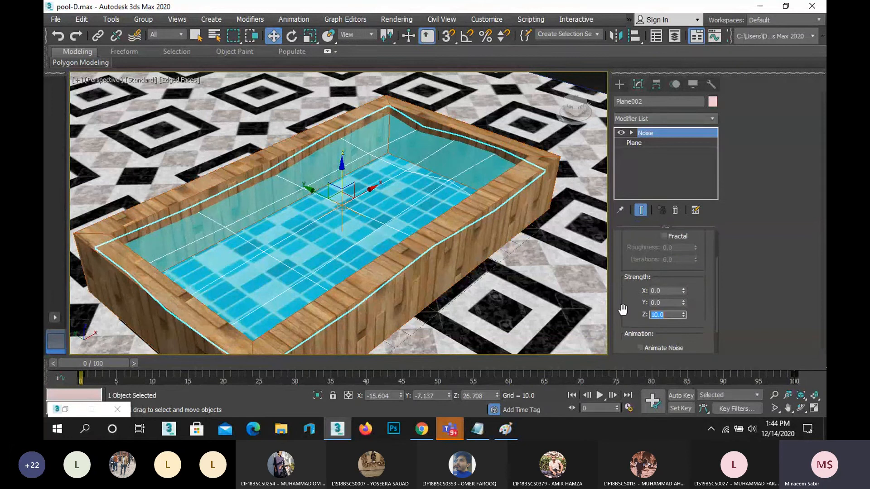
pyautogui.scroll(2, 326, 150)
pyautogui.scroll(-2, 327, 148)
pyautogui.moveTo(327, 148)
pyautogui.mouseDown(button='middle')
pyautogui.moveTo(332, 140)
pyautogui.moveTo(334, 152)
pyautogui.mouseUp(button='middle')
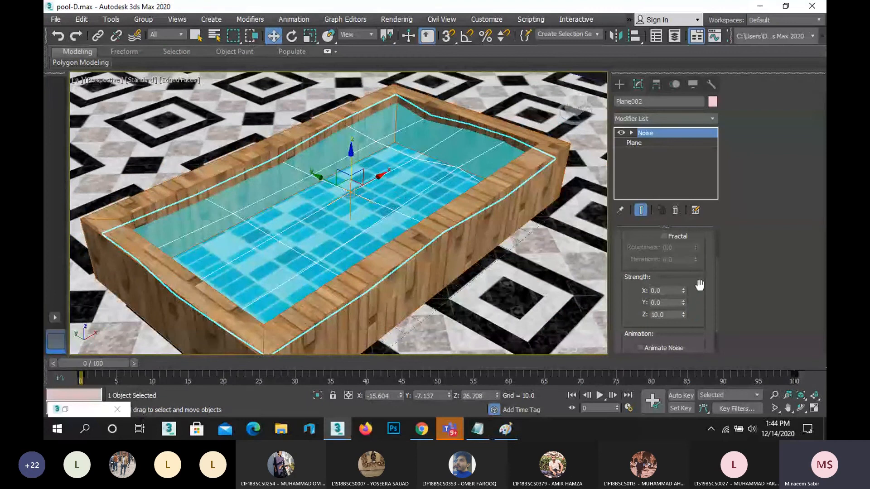
pyautogui.scroll(3, 697, 286)
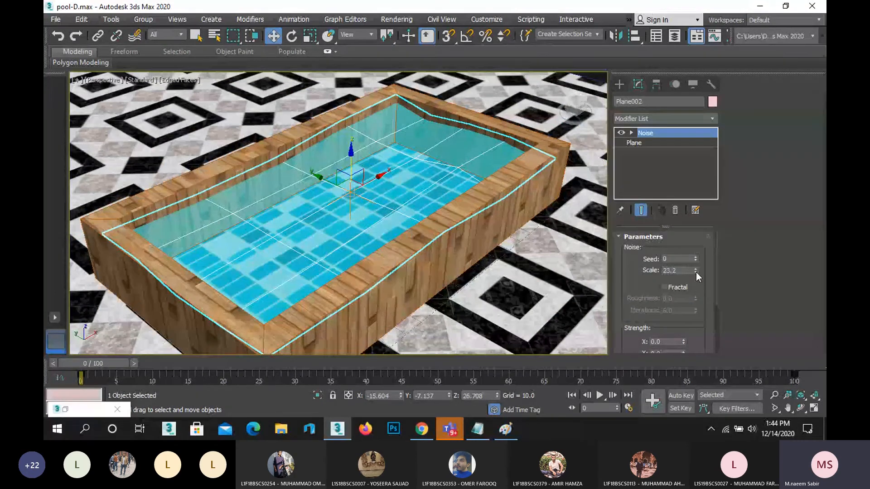
pyautogui.moveTo(695, 273)
pyautogui.mouseDown()
pyautogui.moveTo(699, 290)
pyautogui.moveTo(699, 282)
pyautogui.mouseUp()
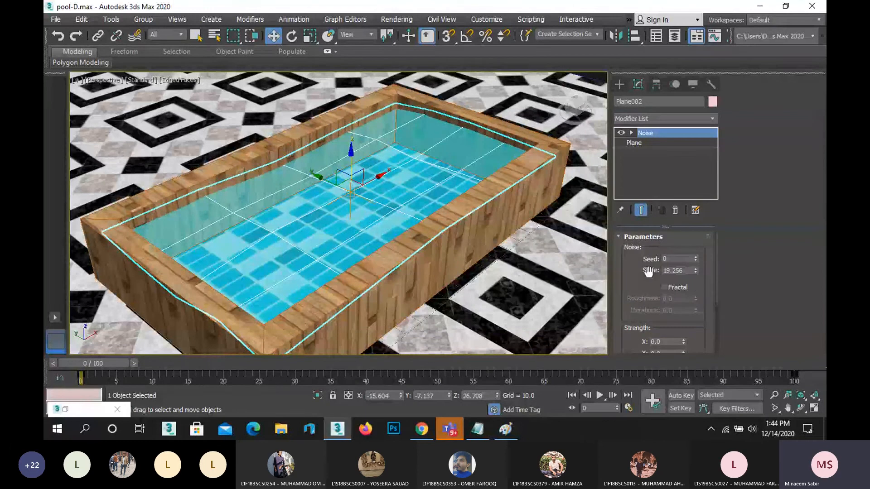
# Set the water plane's length and width segments to 10 each at the base Plane level.
pyautogui.click(654, 143)
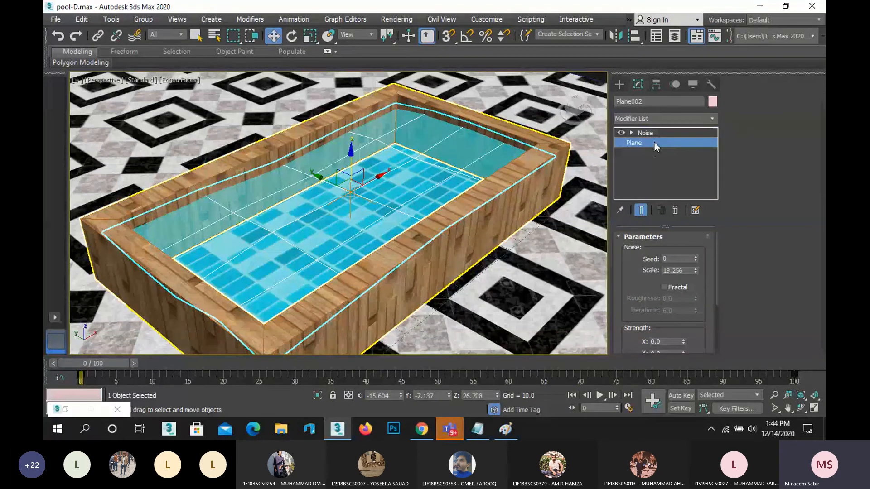
pyautogui.moveTo(676, 282); pyautogui.dragTo(601, 272)
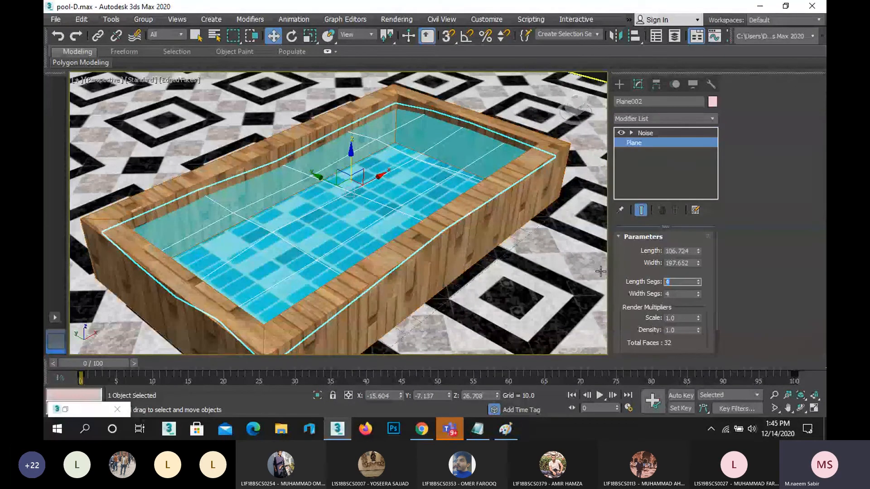
pyautogui.write('10')
pyautogui.press('Return')
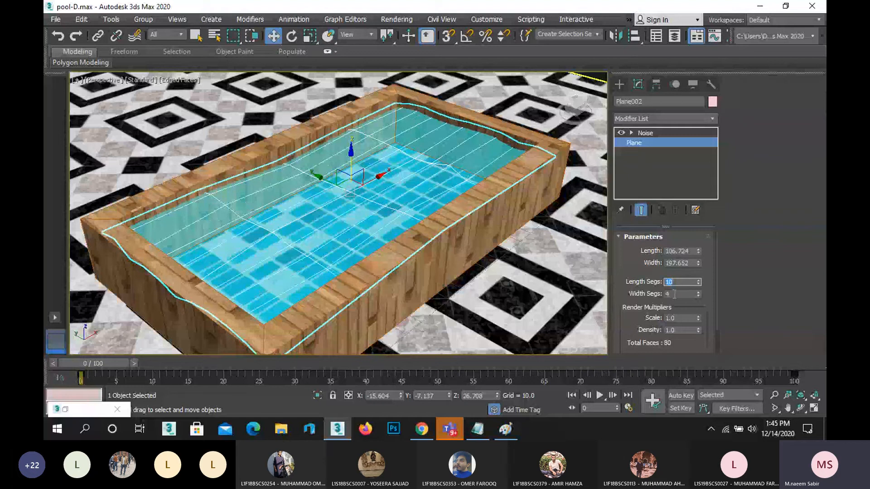
pyautogui.moveTo(674, 294); pyautogui.dragTo(634, 292)
pyautogui.write('10')
pyautogui.press('Return')
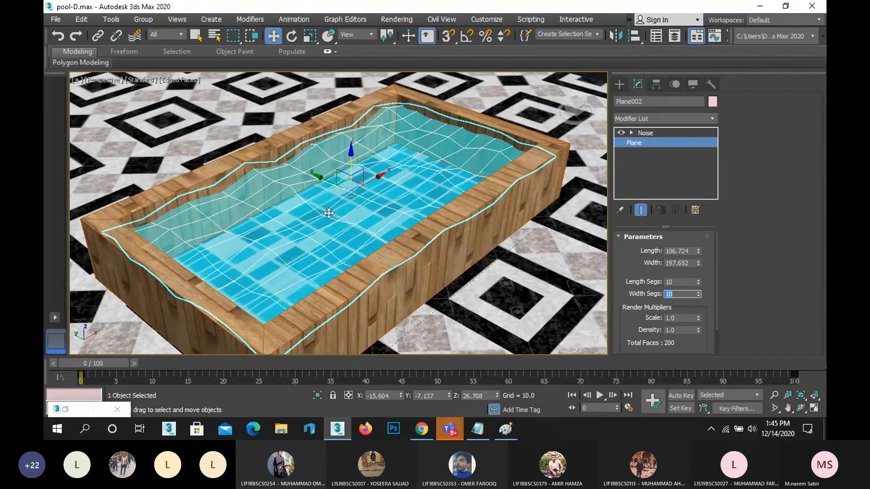
pyautogui.click(368, 197)
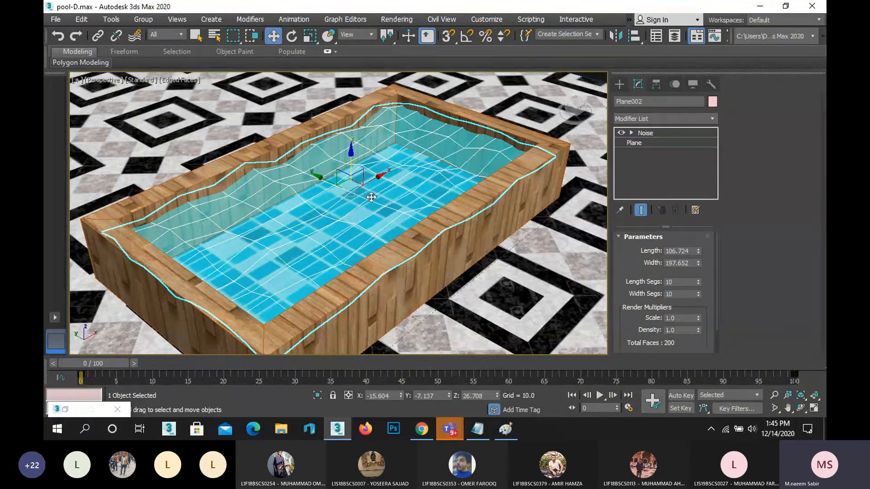
# Return to the water plane's Noise modifier and set its scale to 25.
pyautogui.click(644, 133)
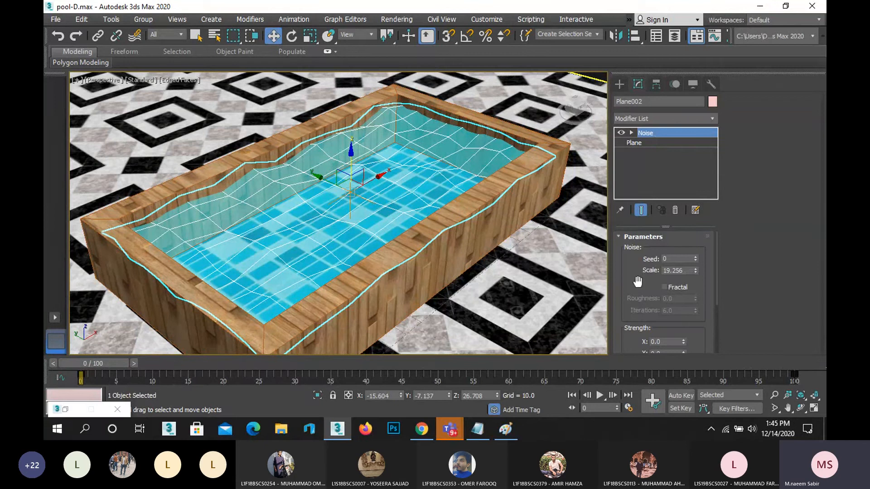
pyautogui.scroll(-1, 662, 272)
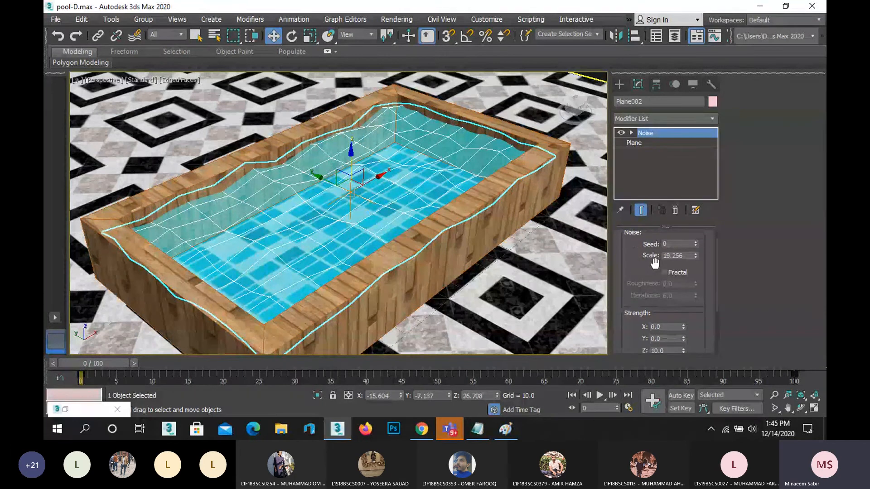
pyautogui.doubleClick(686, 255)
pyautogui.write('25')
pyautogui.press('Return')
pyautogui.scroll(-2, 680, 272)
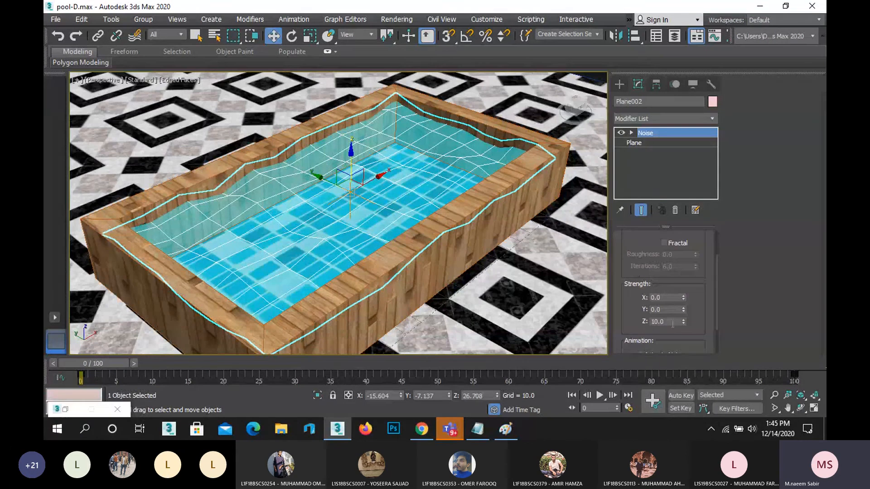
# Render the perspective view to check the pool's water waves, and close the rendered frame.
pyautogui.hotkey('shift', 'q')
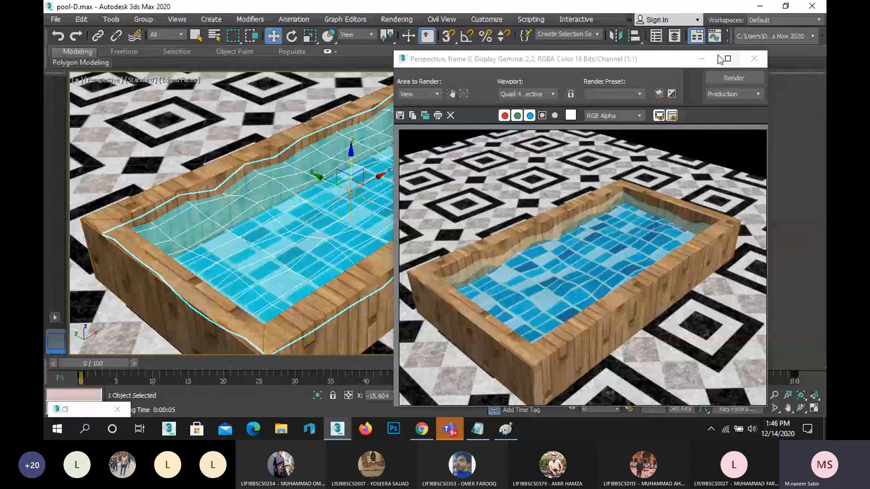
pyautogui.click(754, 58)
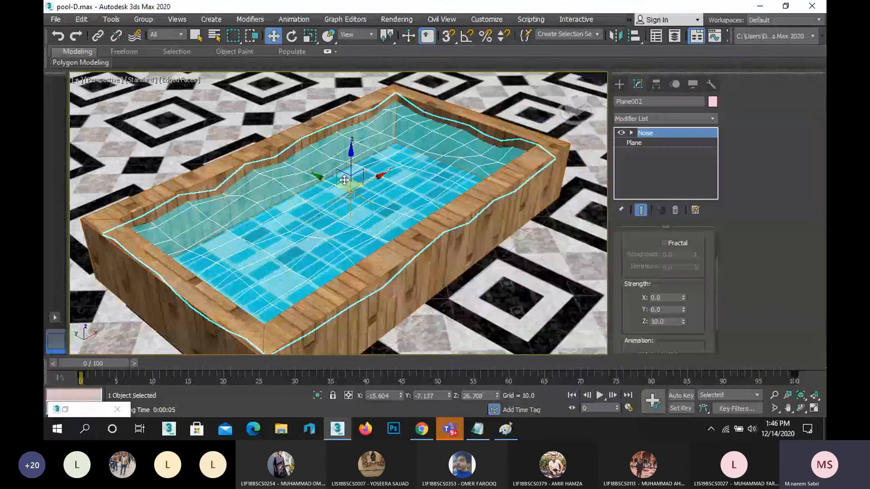
pyautogui.scroll(-3, 340, 180)
pyautogui.moveTo(339, 181); pyautogui.dragTo(328, 191, button='middle')
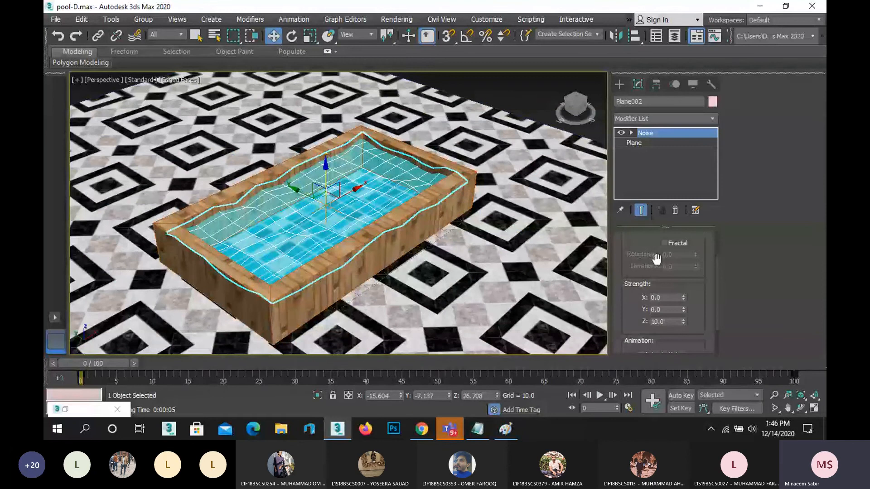
pyautogui.scroll(3, 656, 258)
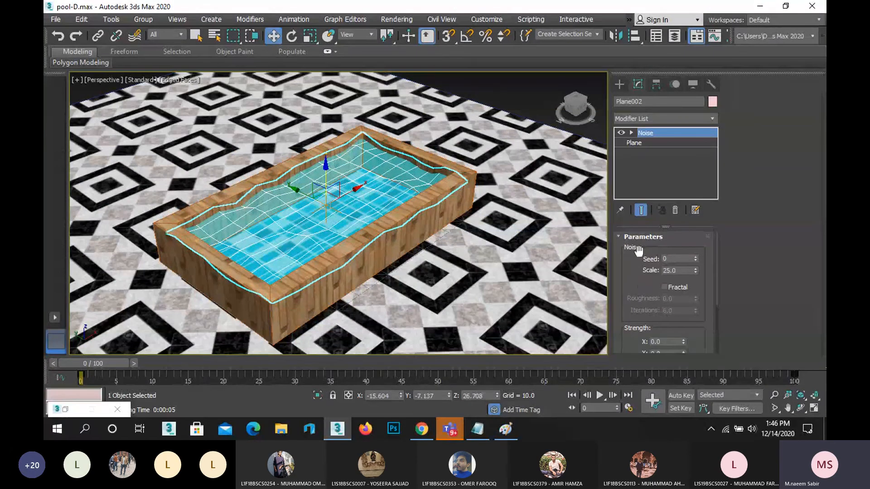
# Turn on Animate Noise in the water plane's Noise modifier.
pyautogui.scroll(-3, 640, 285)
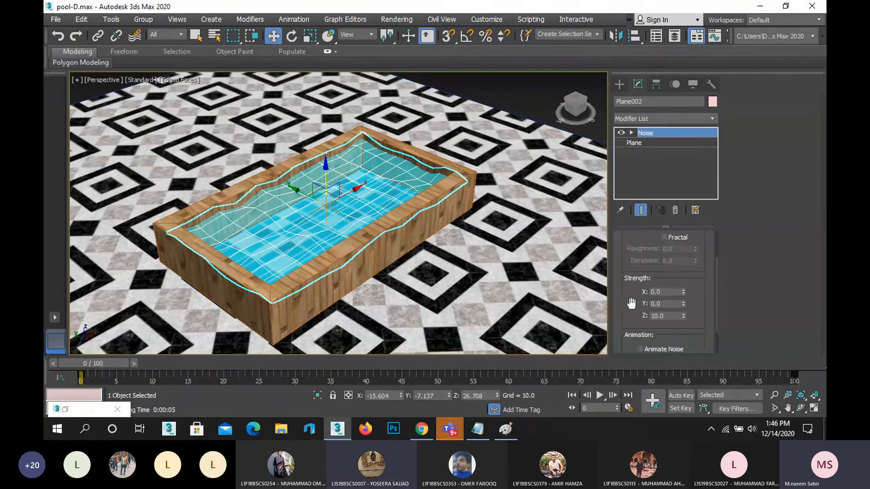
pyautogui.scroll(-3, 632, 304)
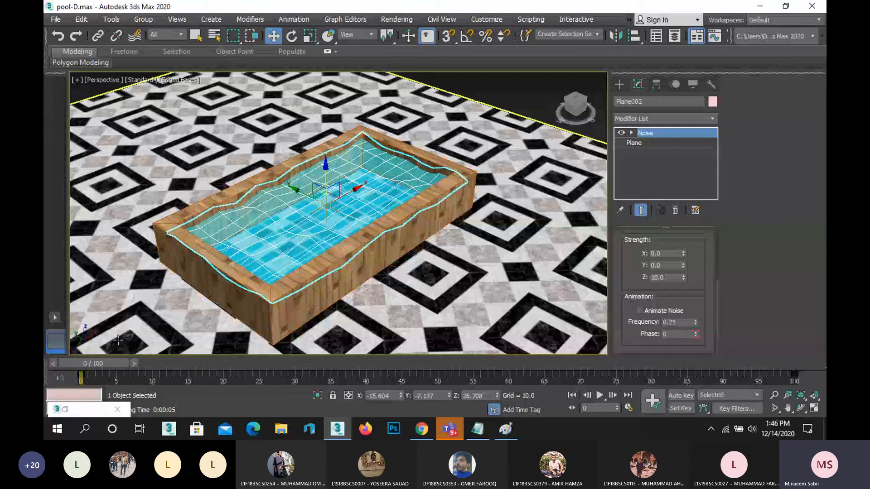
pyautogui.moveTo(159, 363); pyautogui.dragTo(86, 363)
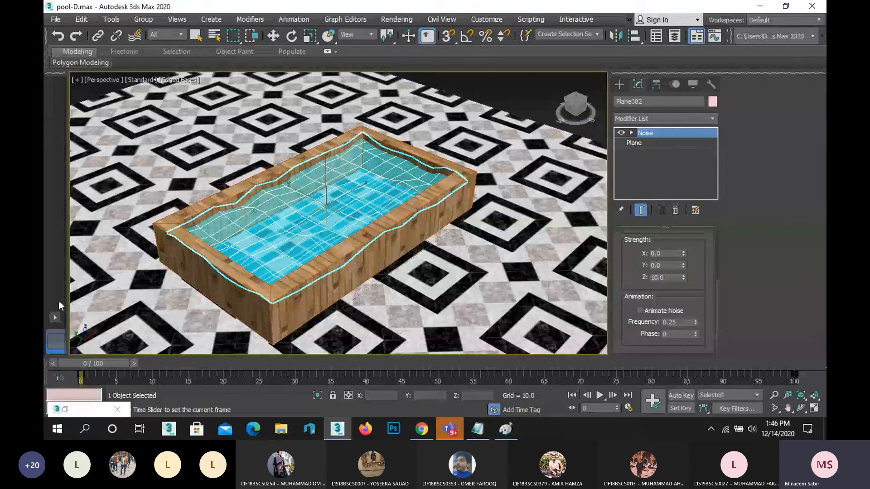
pyautogui.press('w')
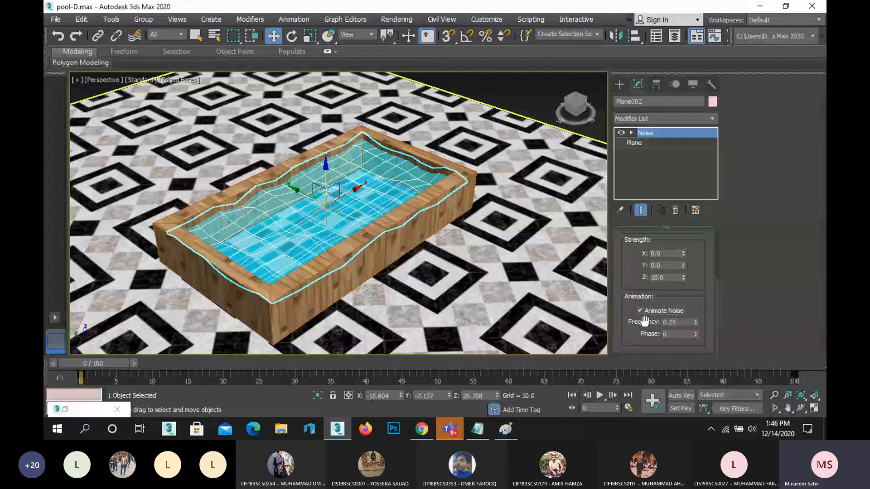
pyautogui.click(639, 311)
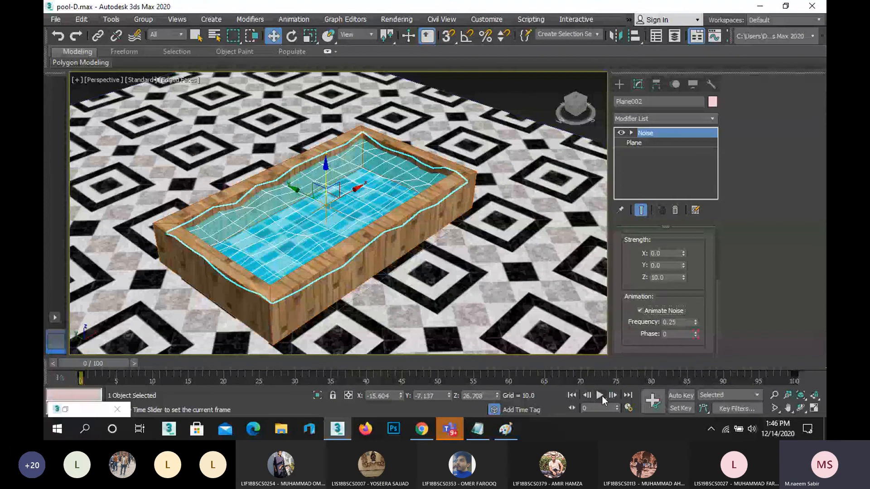
# Play the animation in the perspective view to check the moving pool water, and stop it.
pyautogui.click(601, 396)
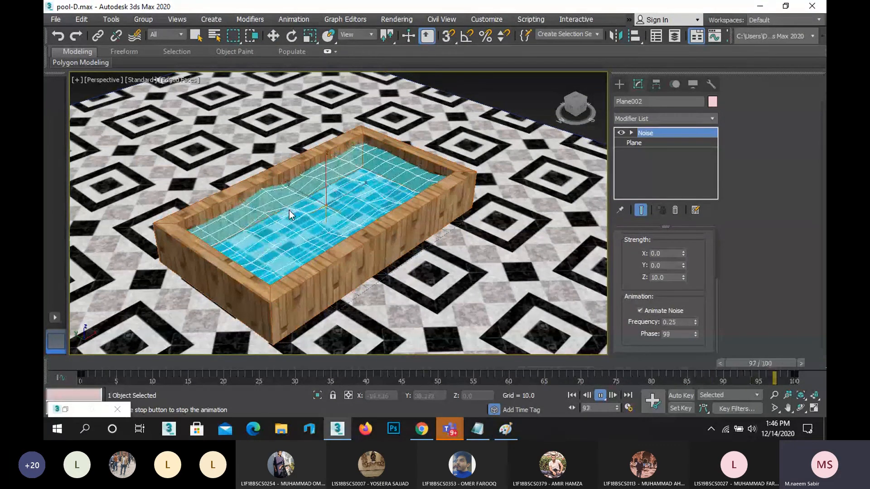
pyautogui.scroll(3, 294, 222)
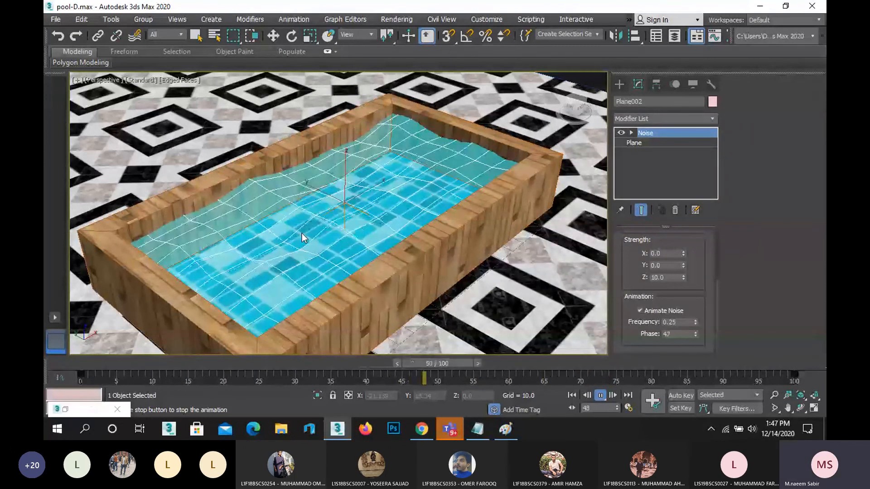
pyautogui.press('Escape')
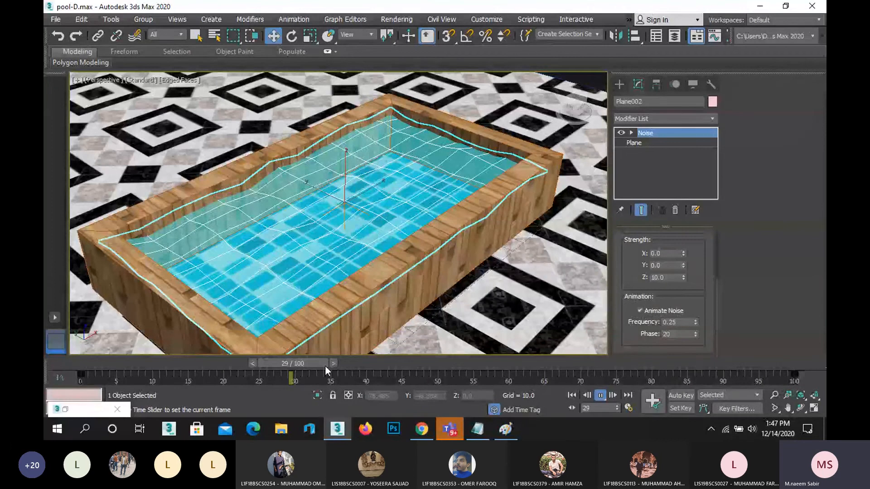
# Set the animation's end time to 300 and move the water plane's last noise key from frame 100 to near the new end.
pyautogui.click(627, 407)
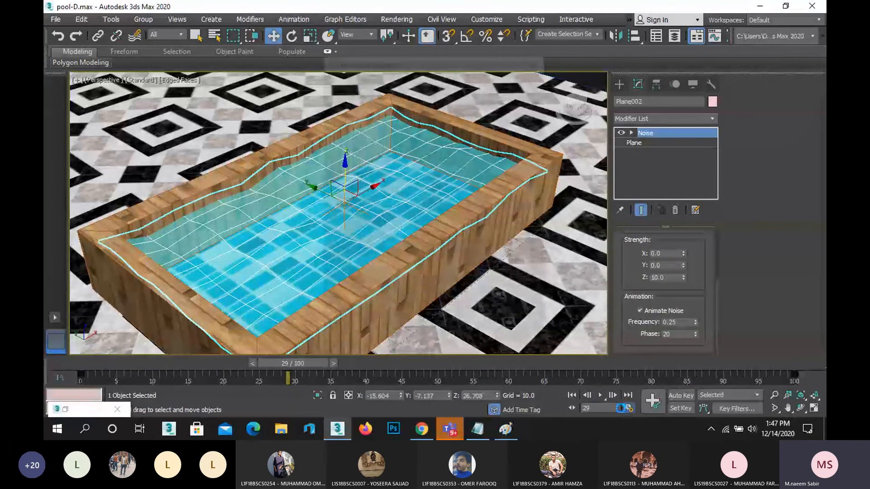
pyautogui.doubleClick(396, 247)
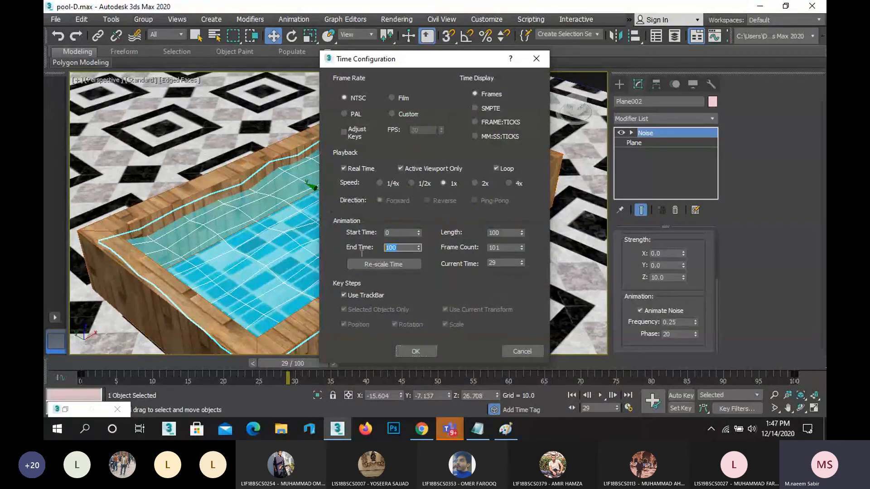
pyautogui.write('300')
pyautogui.click(423, 351)
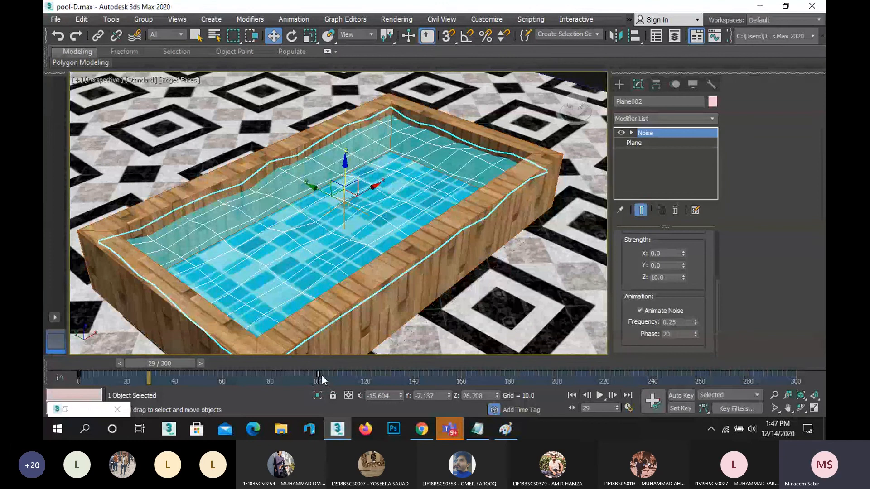
pyautogui.moveTo(499, 368); pyautogui.dragTo(789, 374)
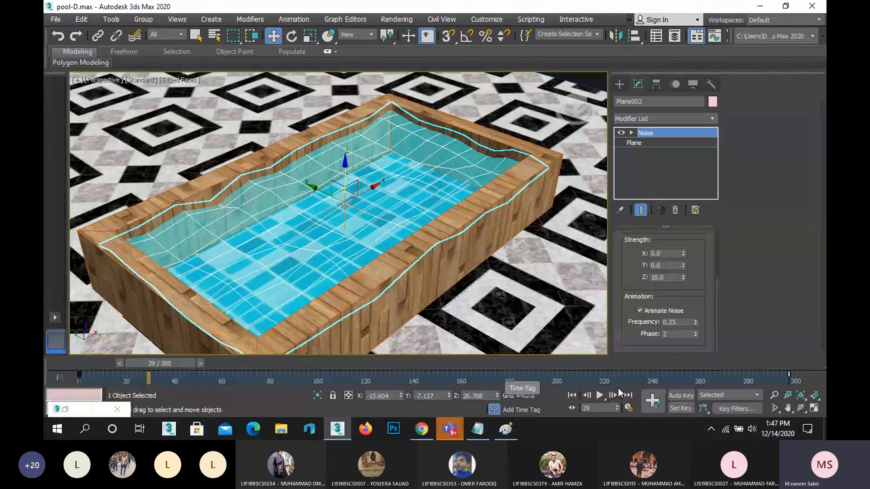
# Play and stop the slowed water animation, render the current frame of the perspective view, and close the rendered frame.
pyautogui.click(599, 394)
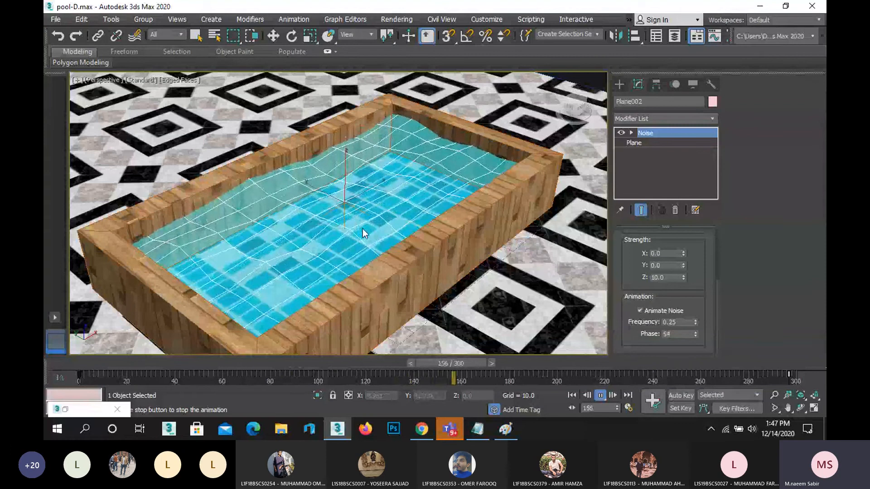
pyautogui.click(600, 395)
pyautogui.hotkey('shift', 'q')
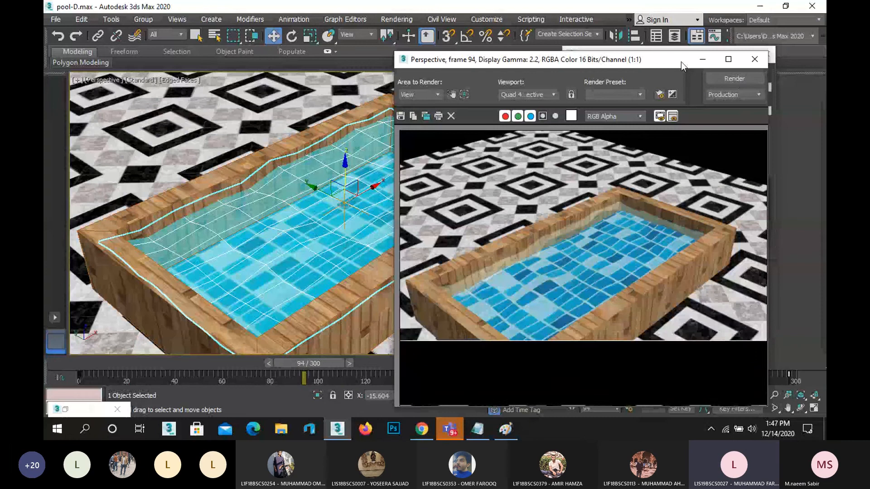
pyautogui.click(746, 60)
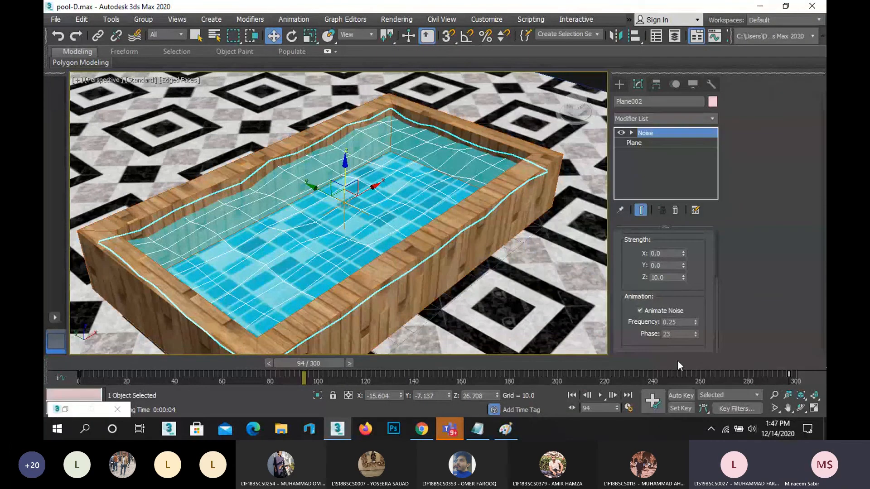
# Undo the noise key move and the end time change, and replay the water animation.
pyautogui.hotkey('ctrl', 'z')
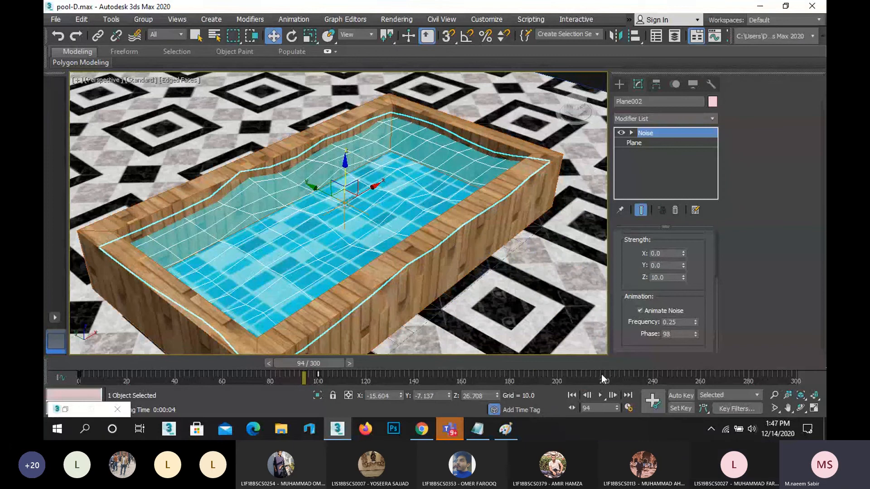
pyautogui.hotkey('ctrl', 'z')
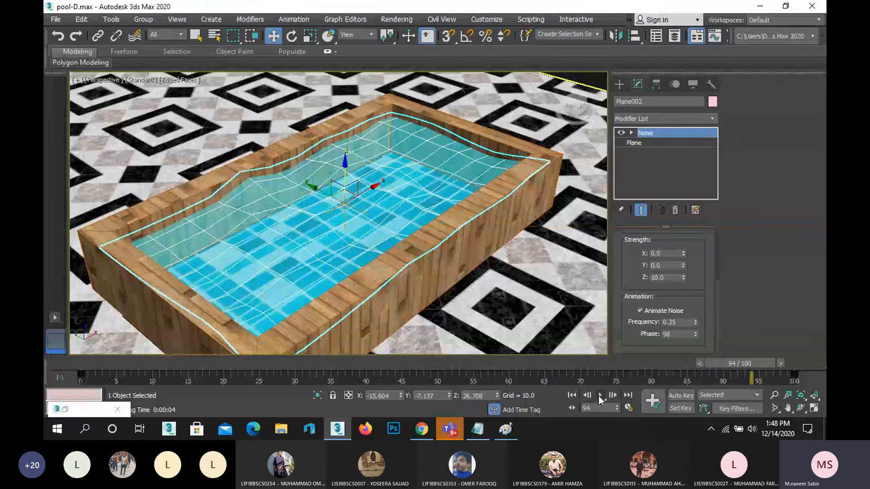
pyautogui.click(599, 395)
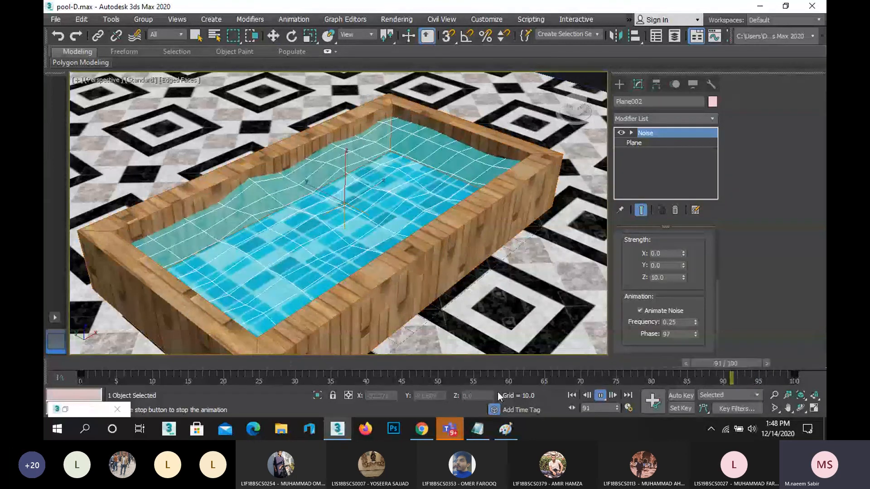
pyautogui.click(432, 364)
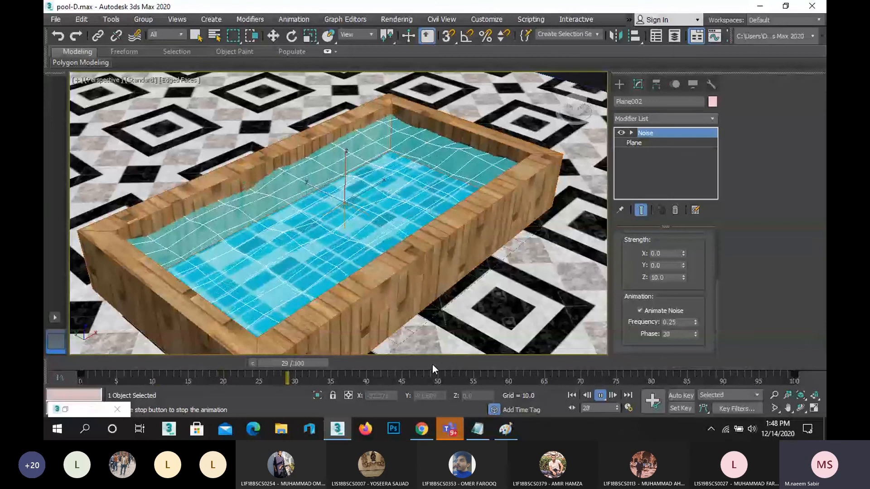
# Reselect the pool's water plane and scrub the animation to frame 54 to examine its waves.
pyautogui.scroll(-3, 425, 297)
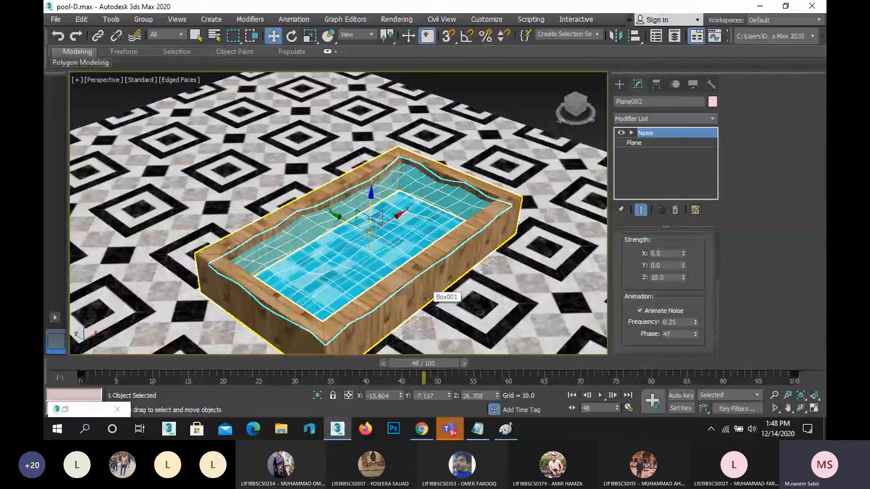
pyautogui.moveTo(413, 266); pyautogui.dragTo(396, 270, button='middle')
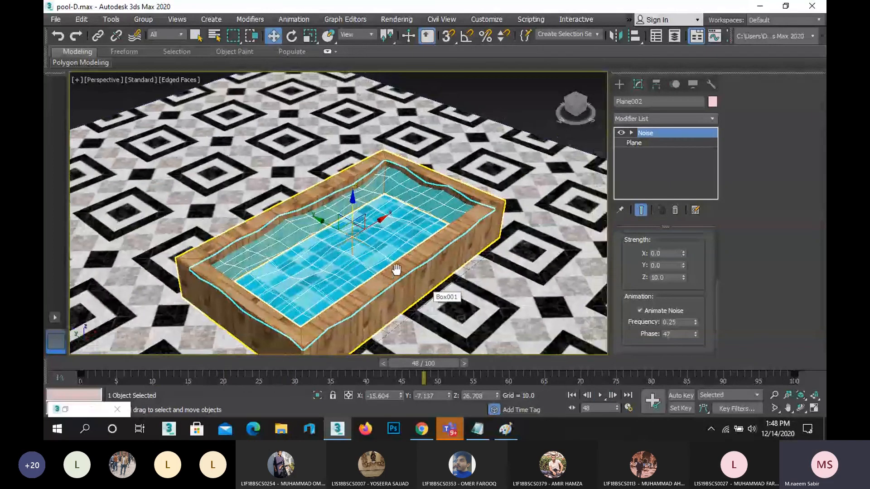
pyautogui.scroll(-2, 380, 263)
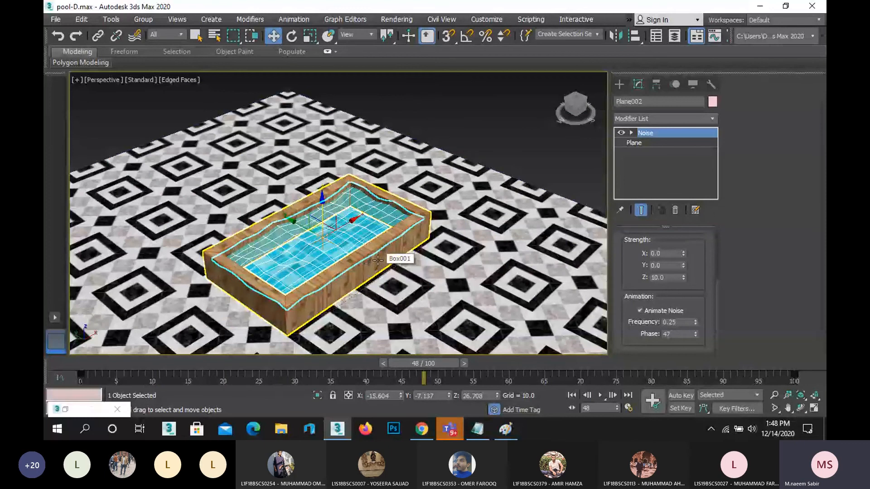
pyautogui.click(510, 223)
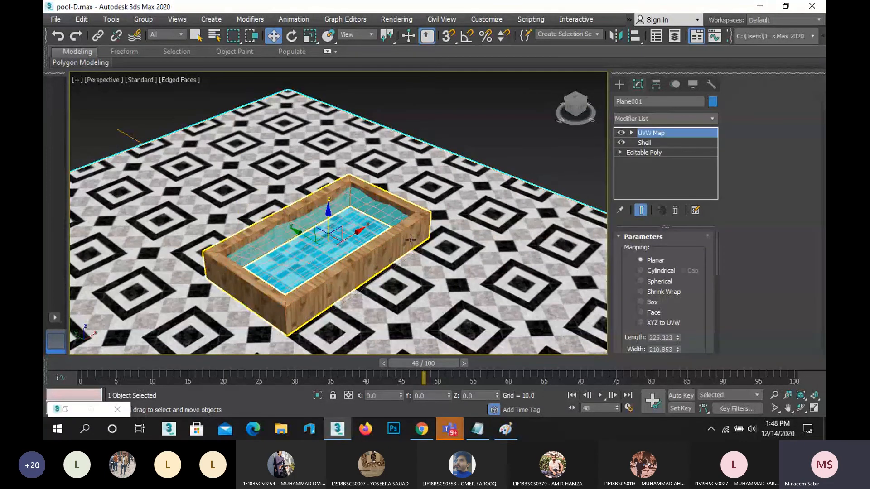
pyautogui.click(344, 235)
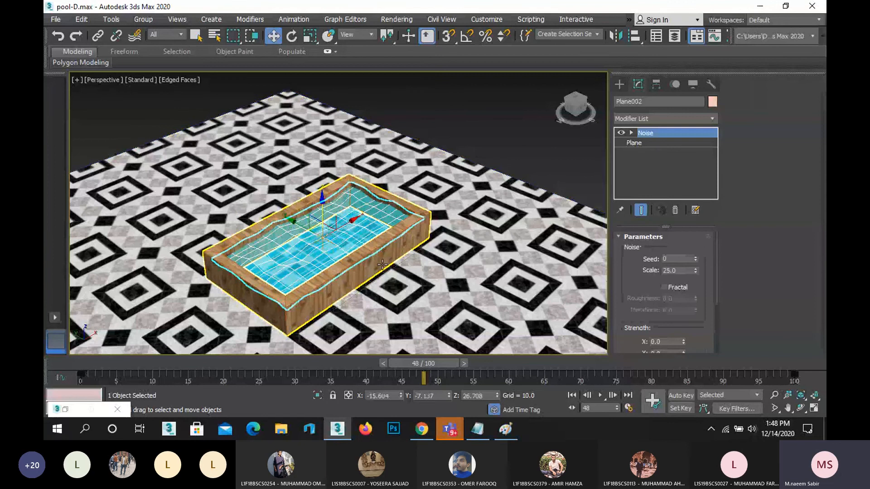
pyautogui.scroll(3, 382, 264)
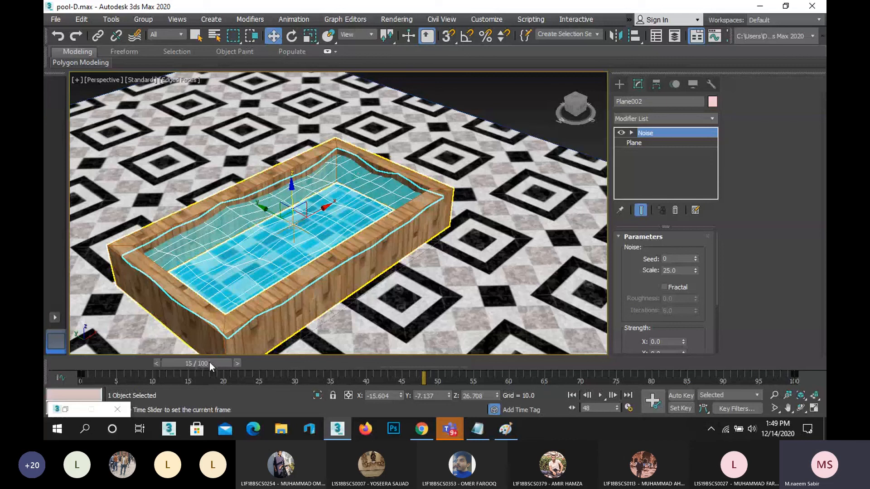
pyautogui.moveTo(437, 365); pyautogui.dragTo(469, 368)
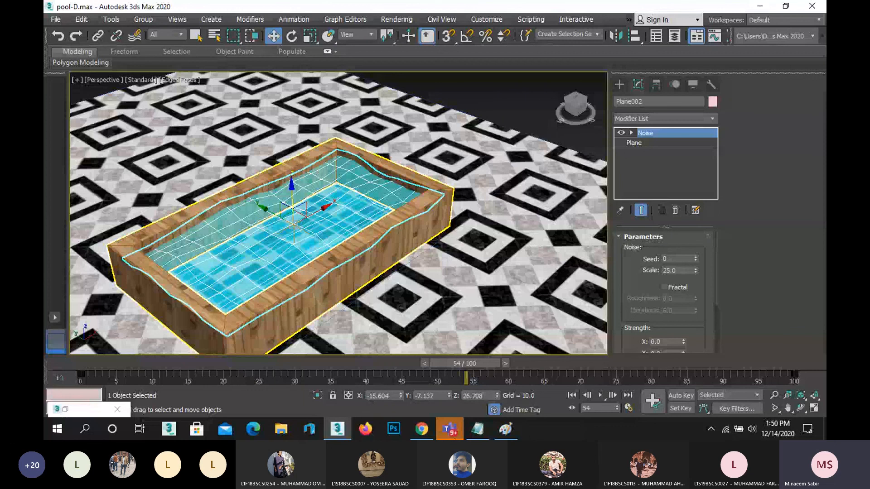
# Switch to the Microsoft Teams meeting and stop sharing the screen.
pyautogui.moveTo(450, 428)
pyautogui.click(437, 365)
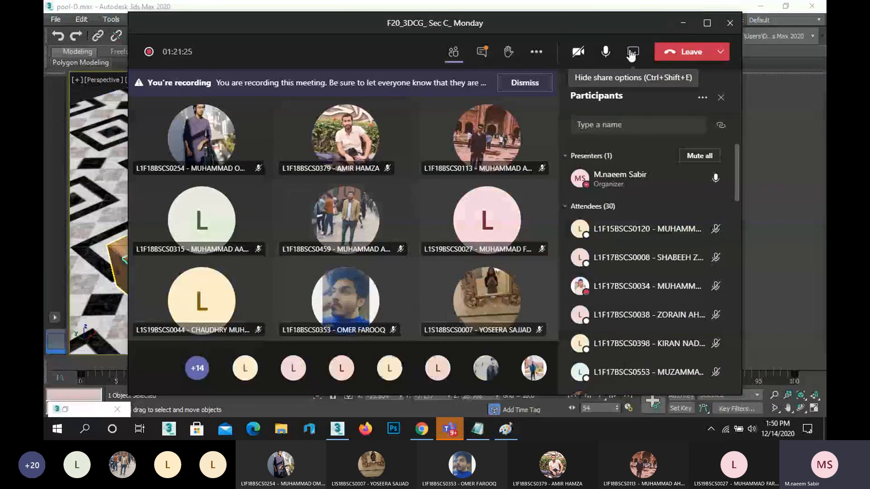
pyautogui.click(632, 52)
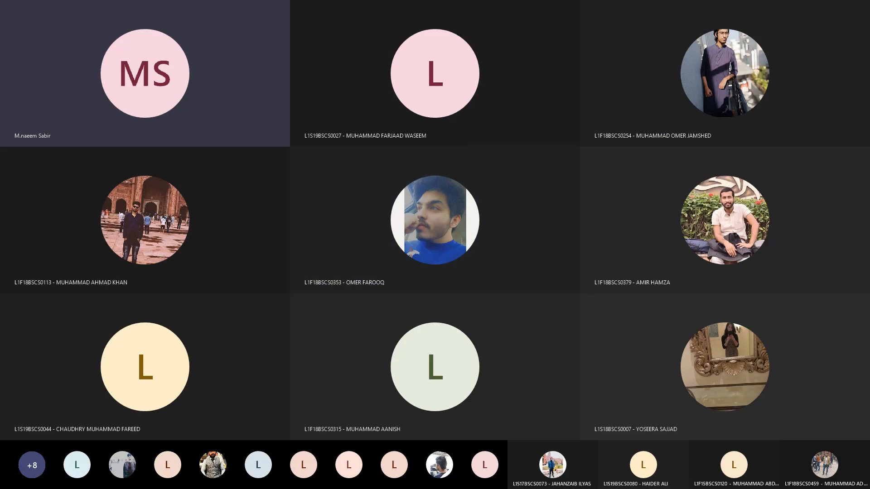